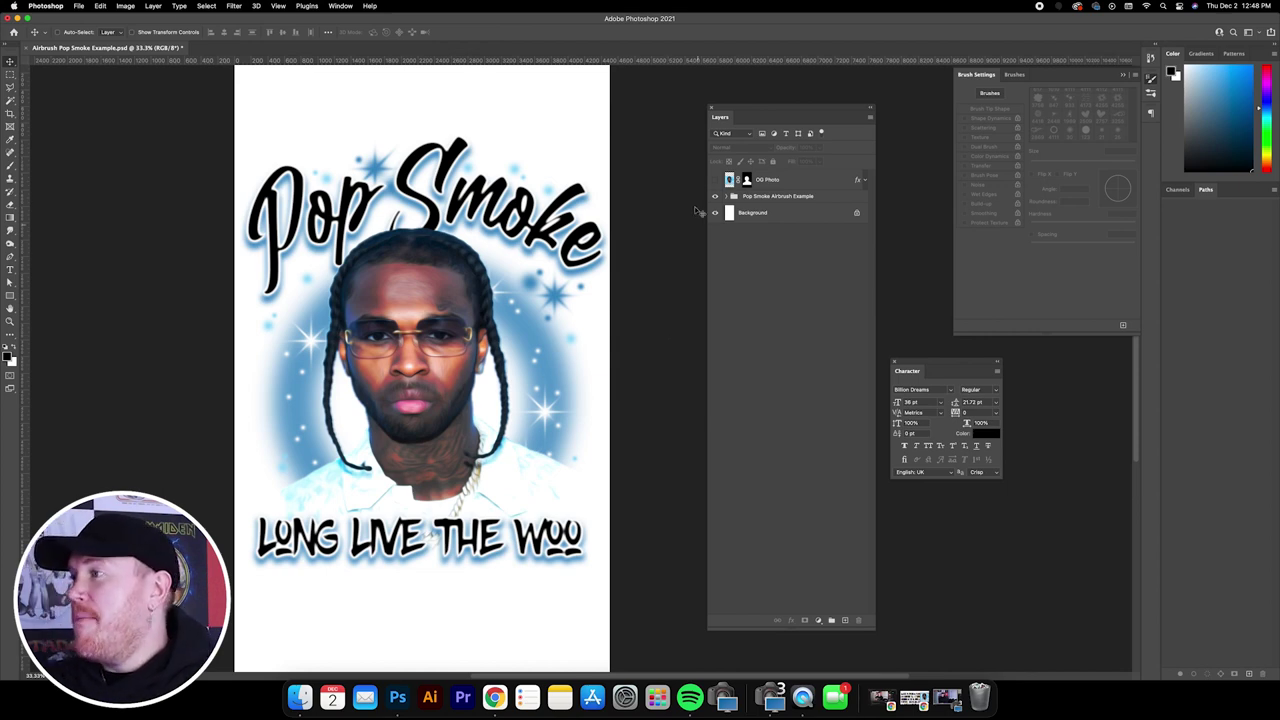
- Compare against the original photo, then hide the finished airbrush example artwork
left_click(715, 180)
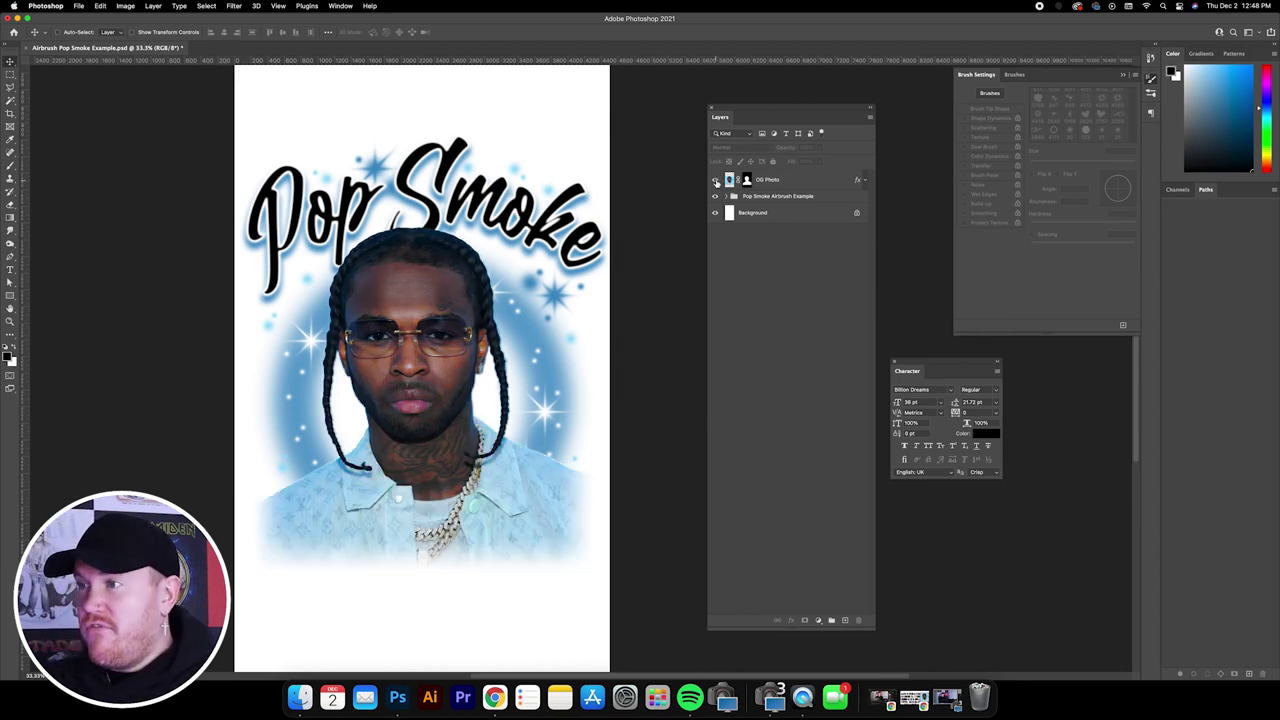
left_click(715, 180)
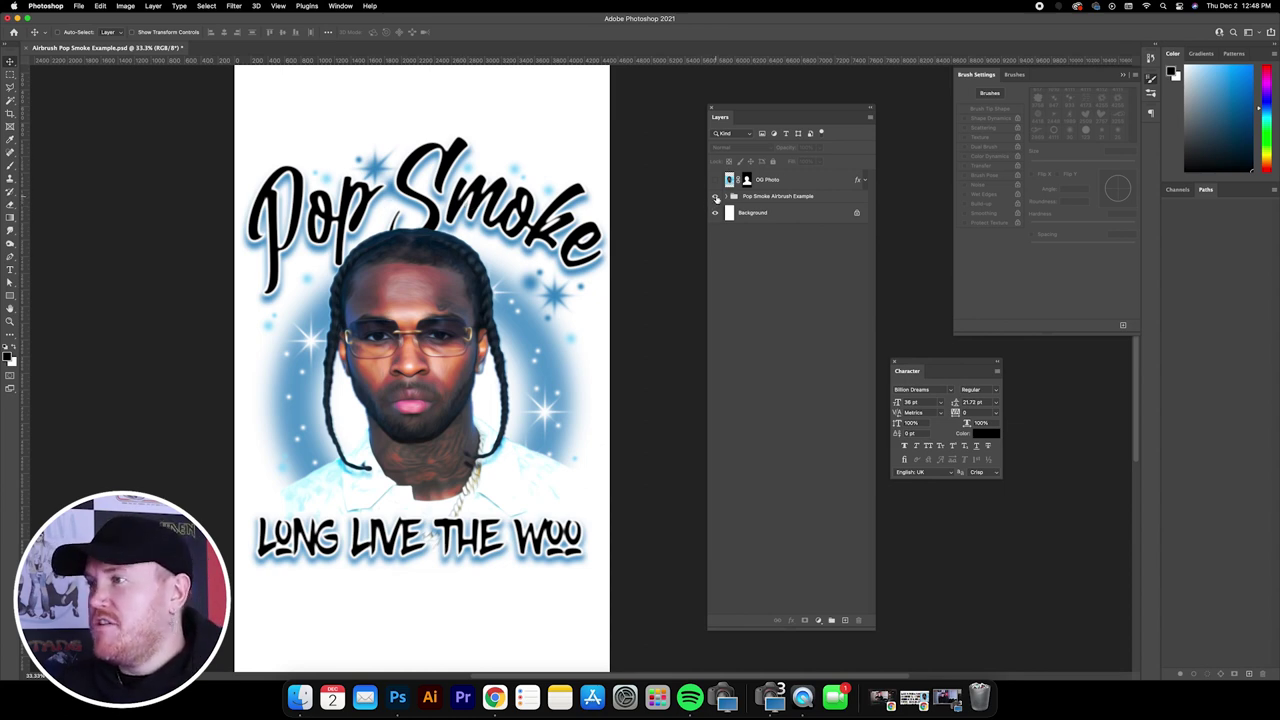
left_click(716, 198)
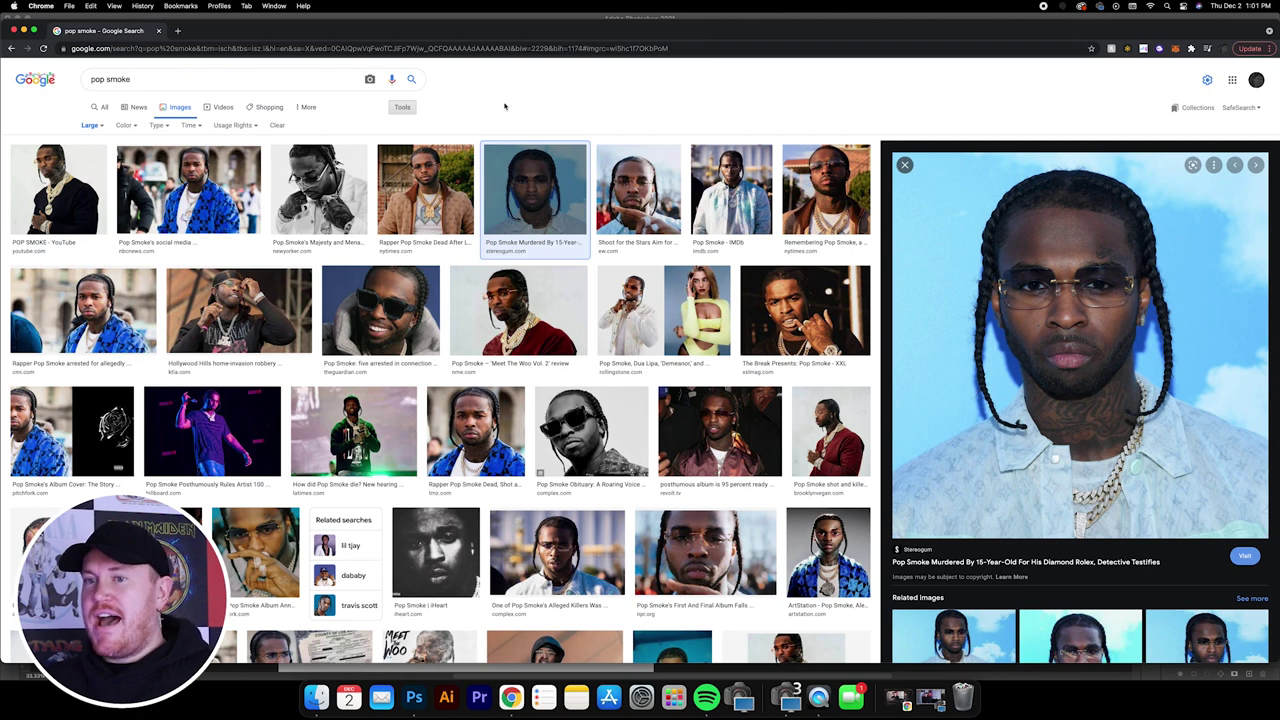
- Browse the 'pop smoke' Google Images results and copy the Stereogum portrait on blue sky
left_click(559, 325)
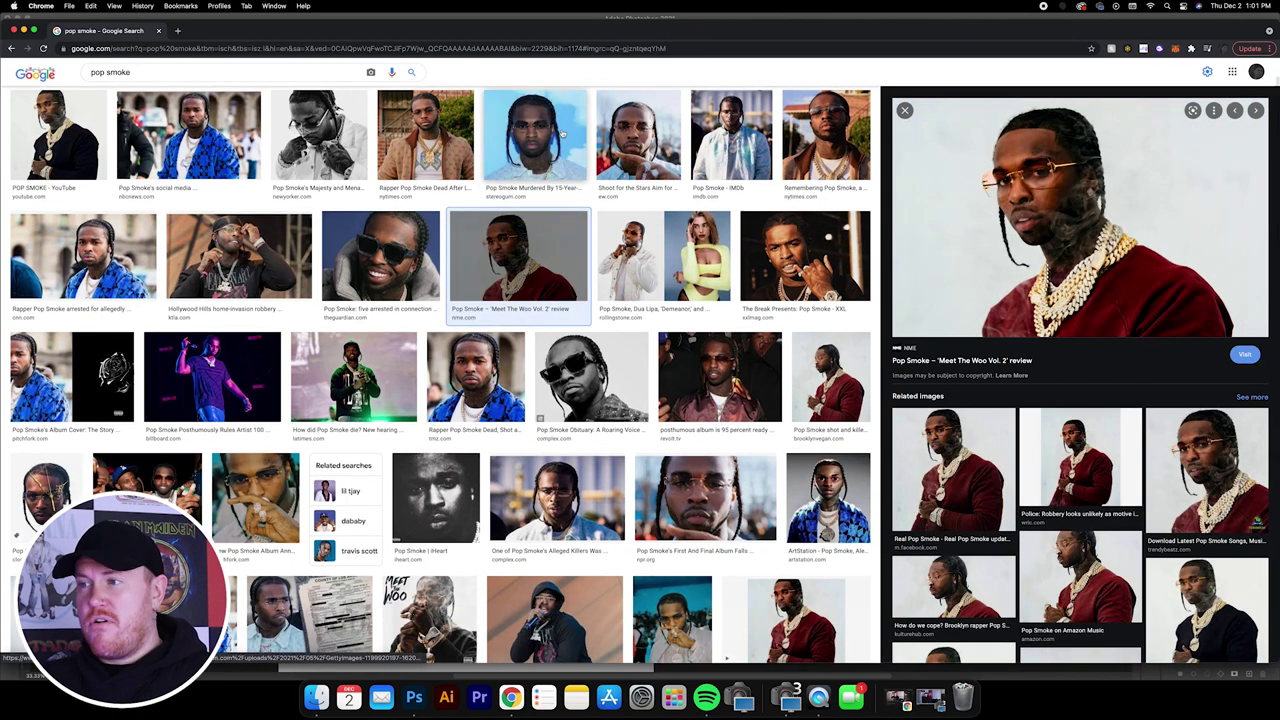
key("super+bracketleft")
left_click(623, 318)
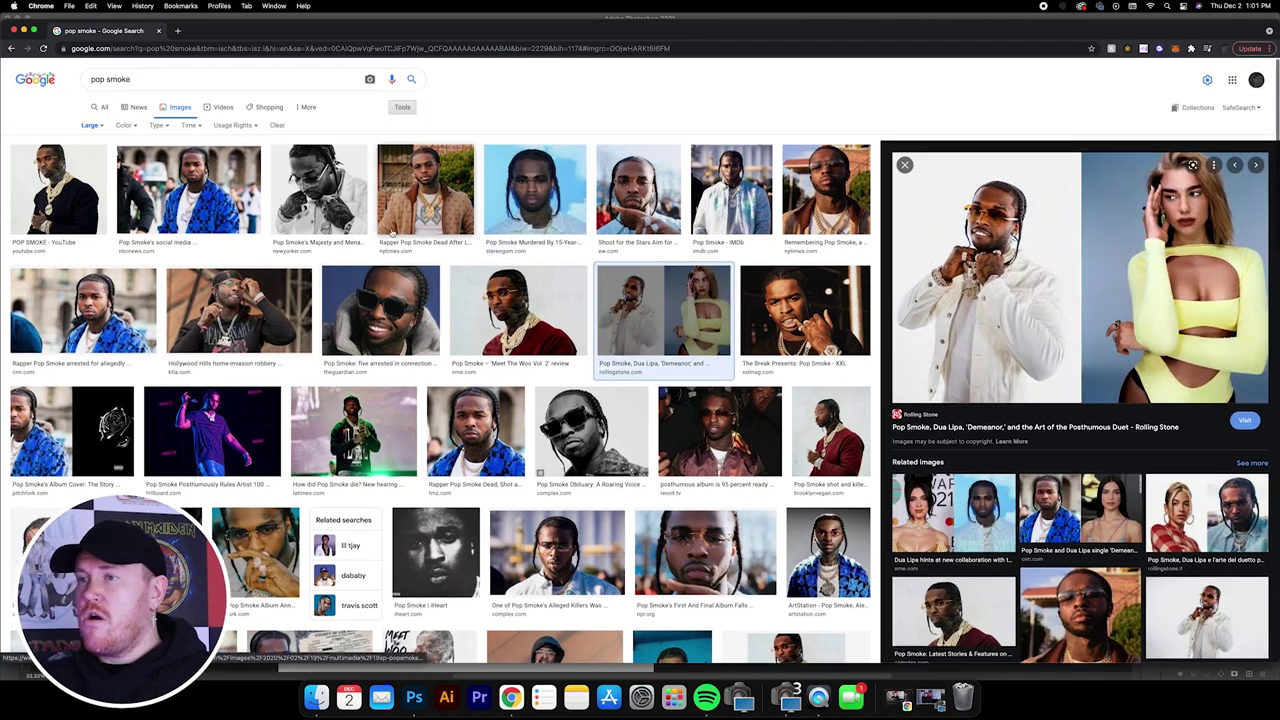
scroll(450, 300, "up", 1)
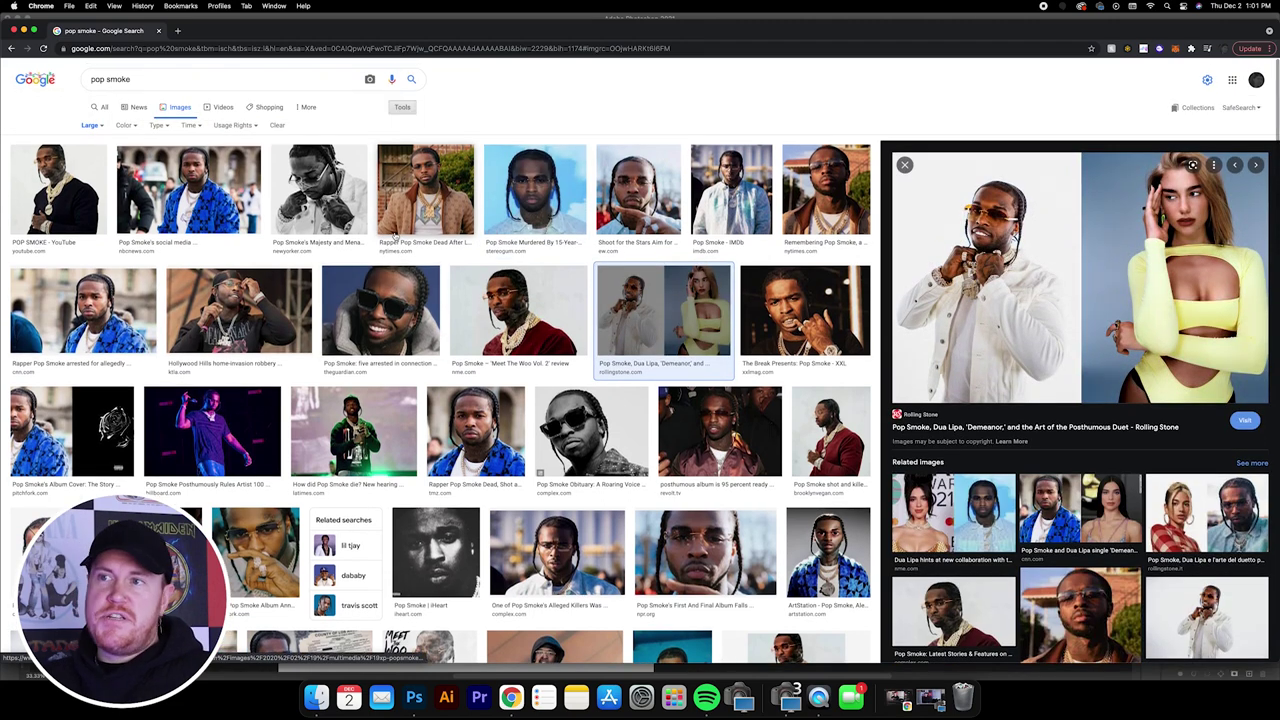
left_click(532, 213)
left_click(318, 190)
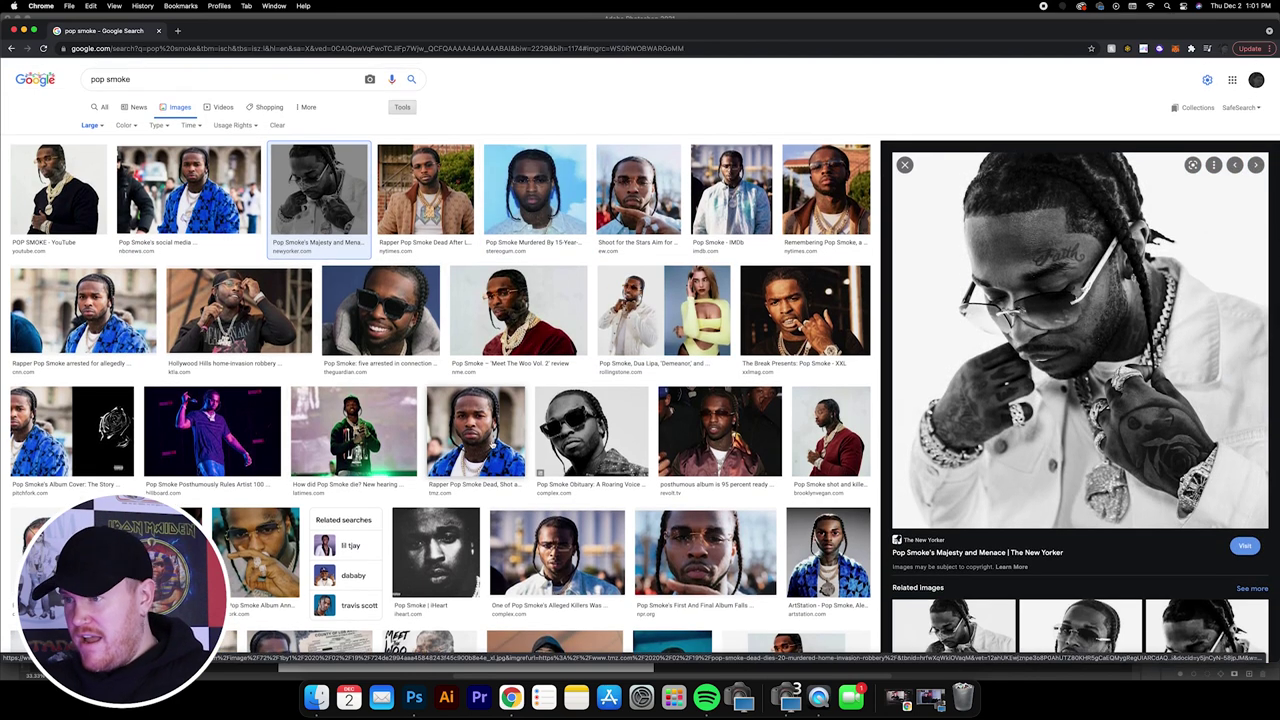
left_click(210, 420)
left_click(449, 558)
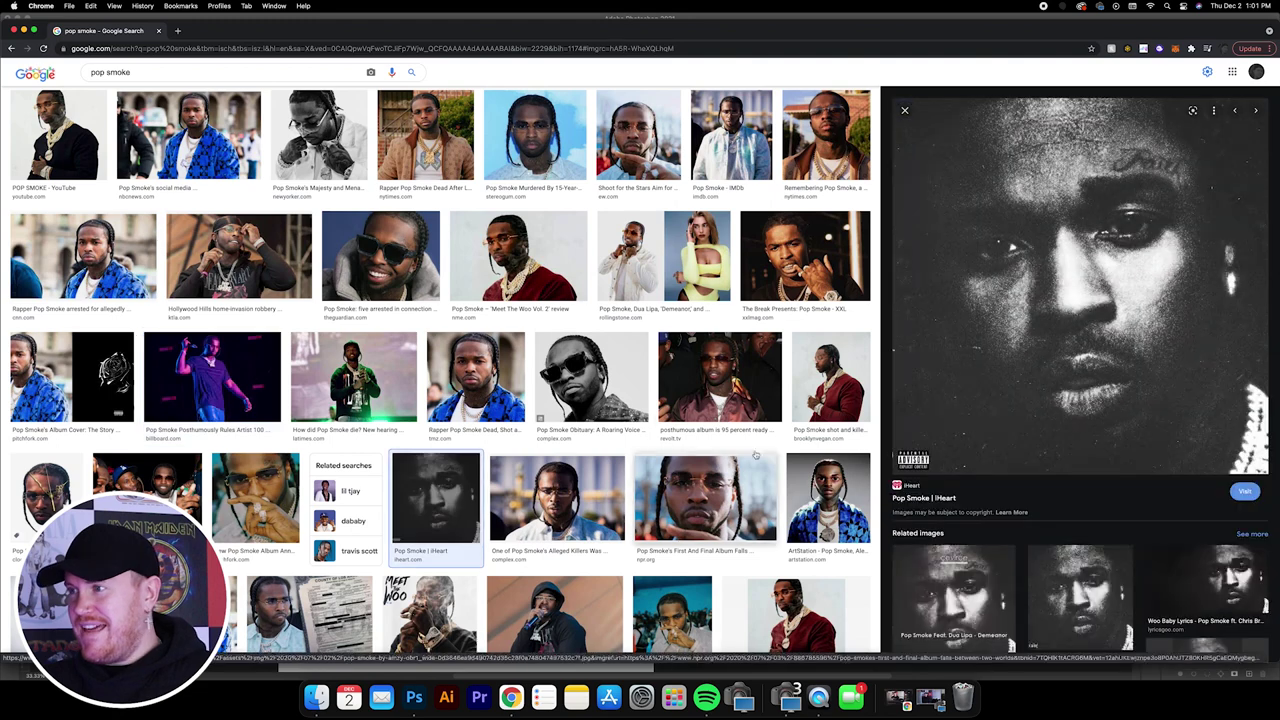
left_click(715, 400)
left_click(565, 205)
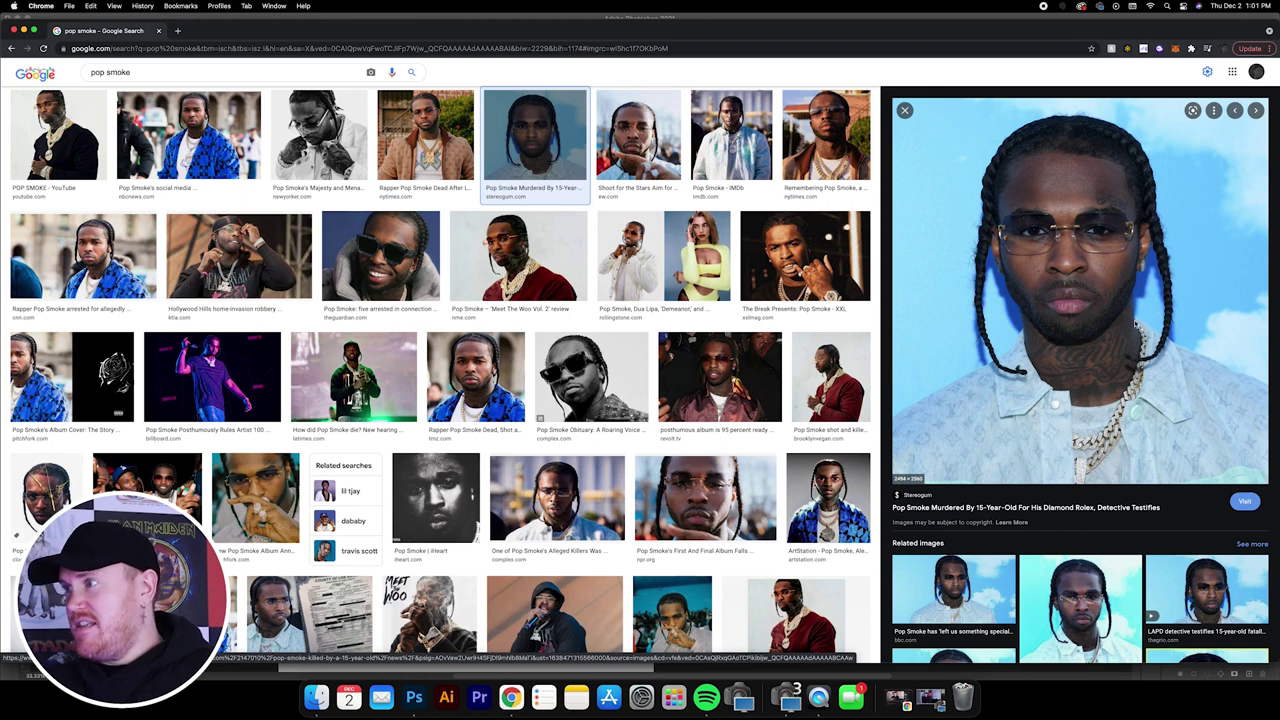
right_click(1091, 221)
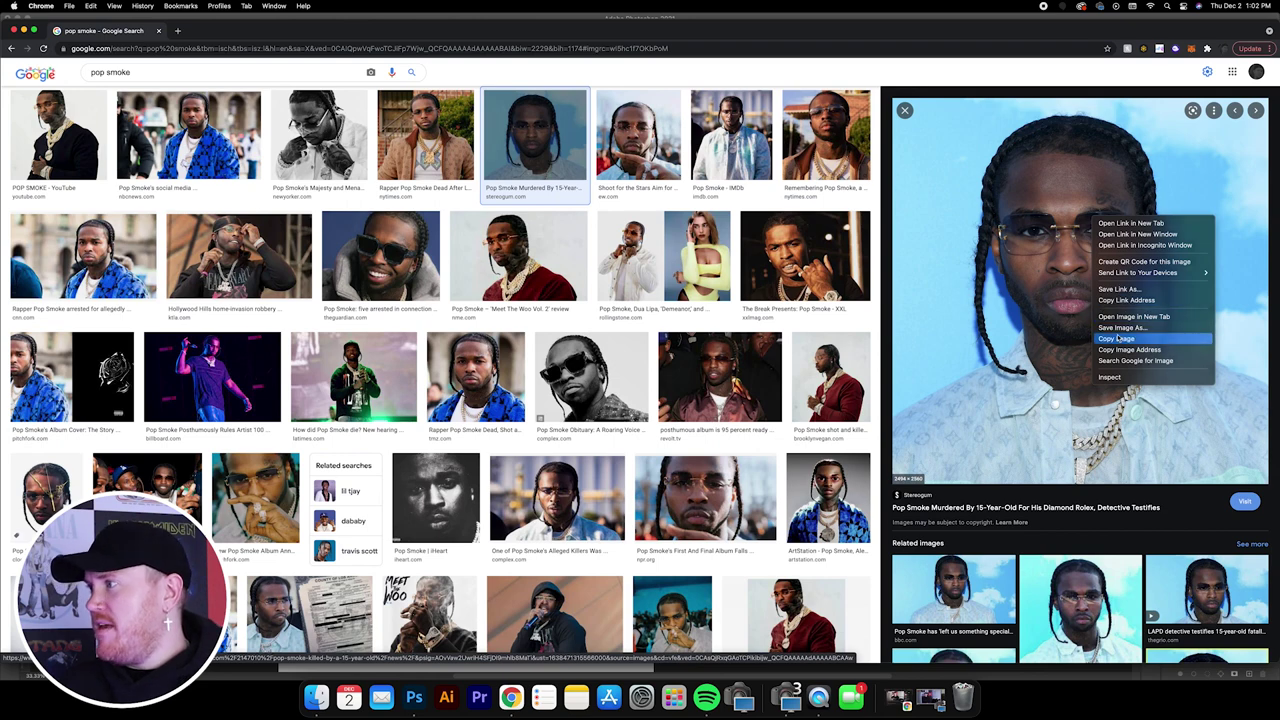
left_click(1117, 339)
- Paste the copied portrait into Photoshop as Layer 8 and enlarge it across the page
left_click(414, 697)
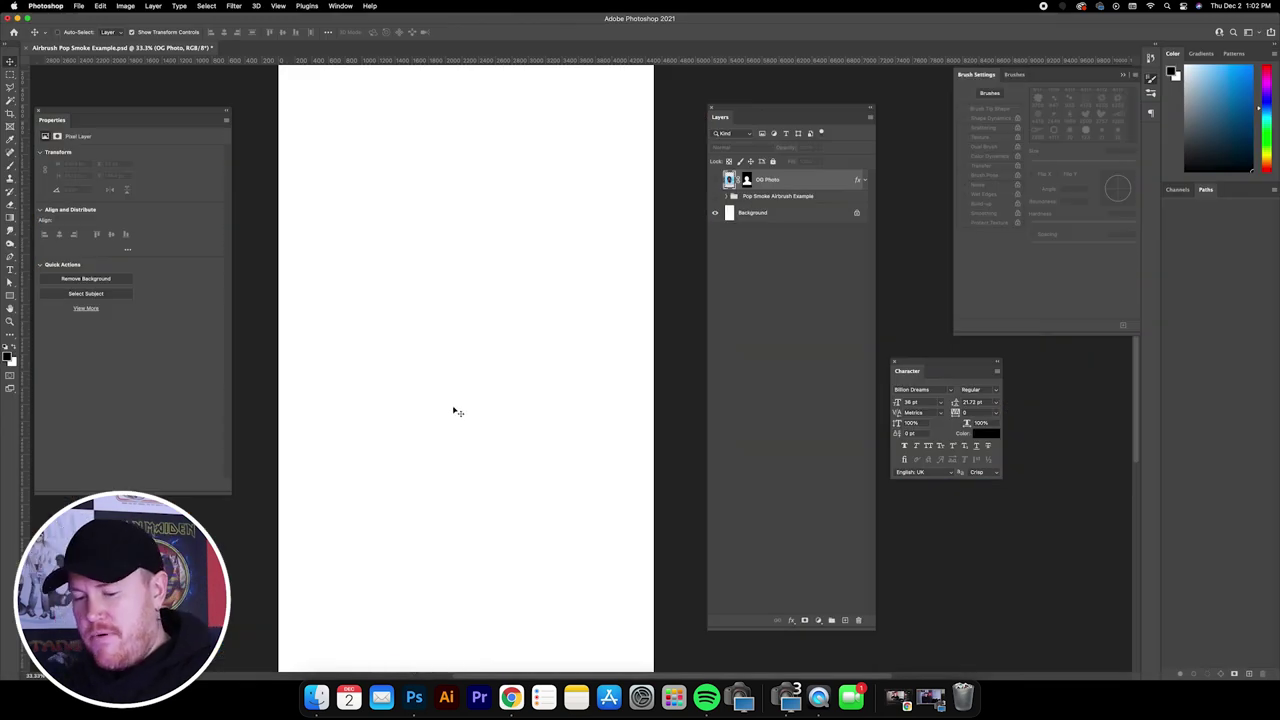
key("super")
key("super+v")
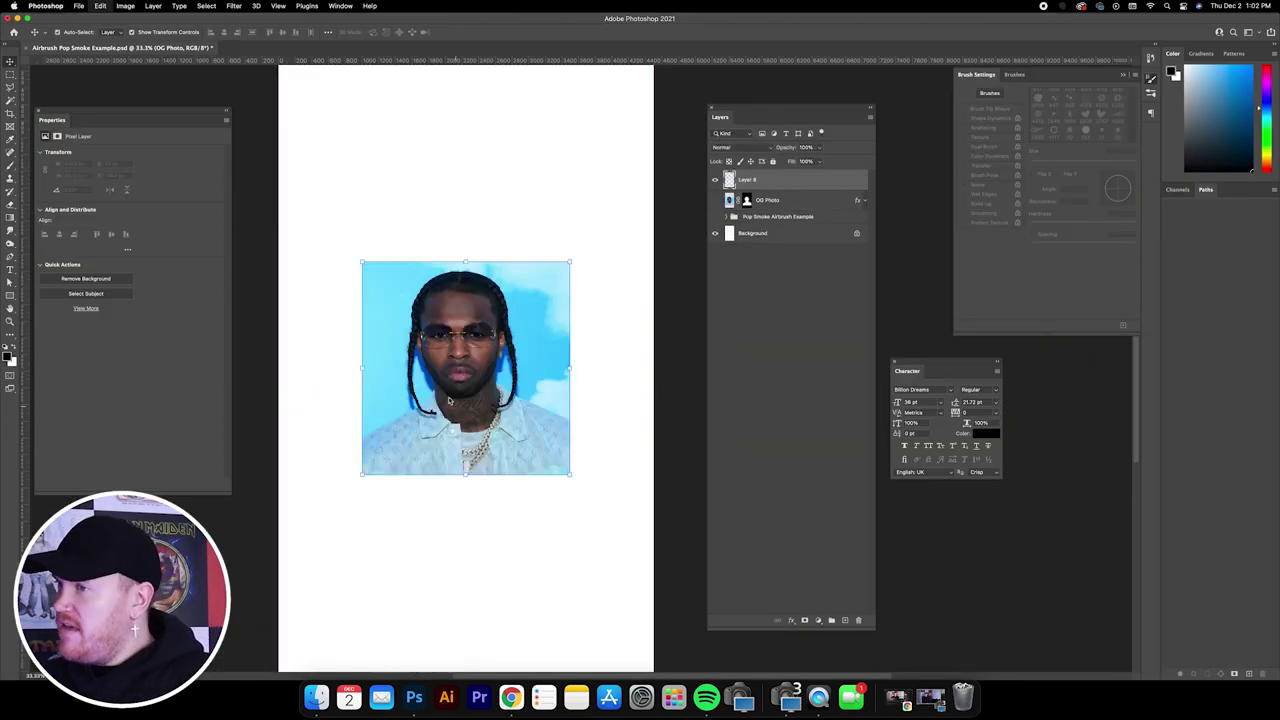
left_click_drag(363, 262, 288, 185)
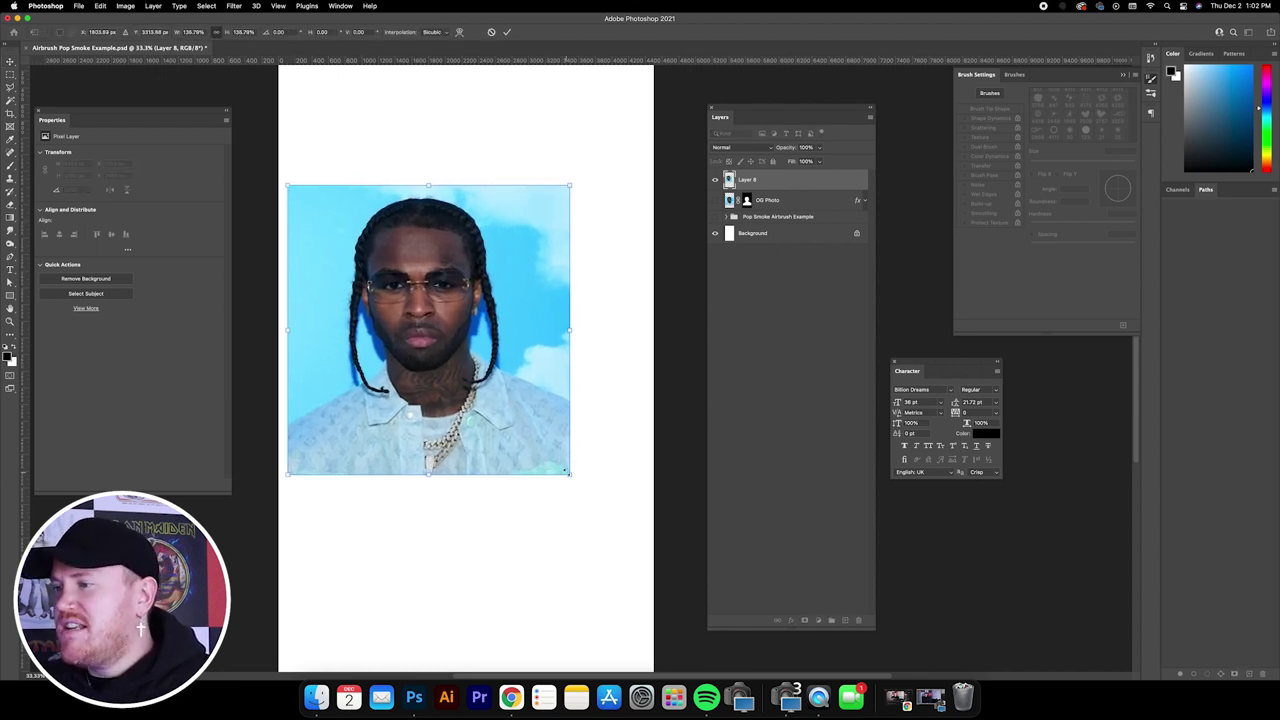
left_click_drag(570, 473, 640, 545)
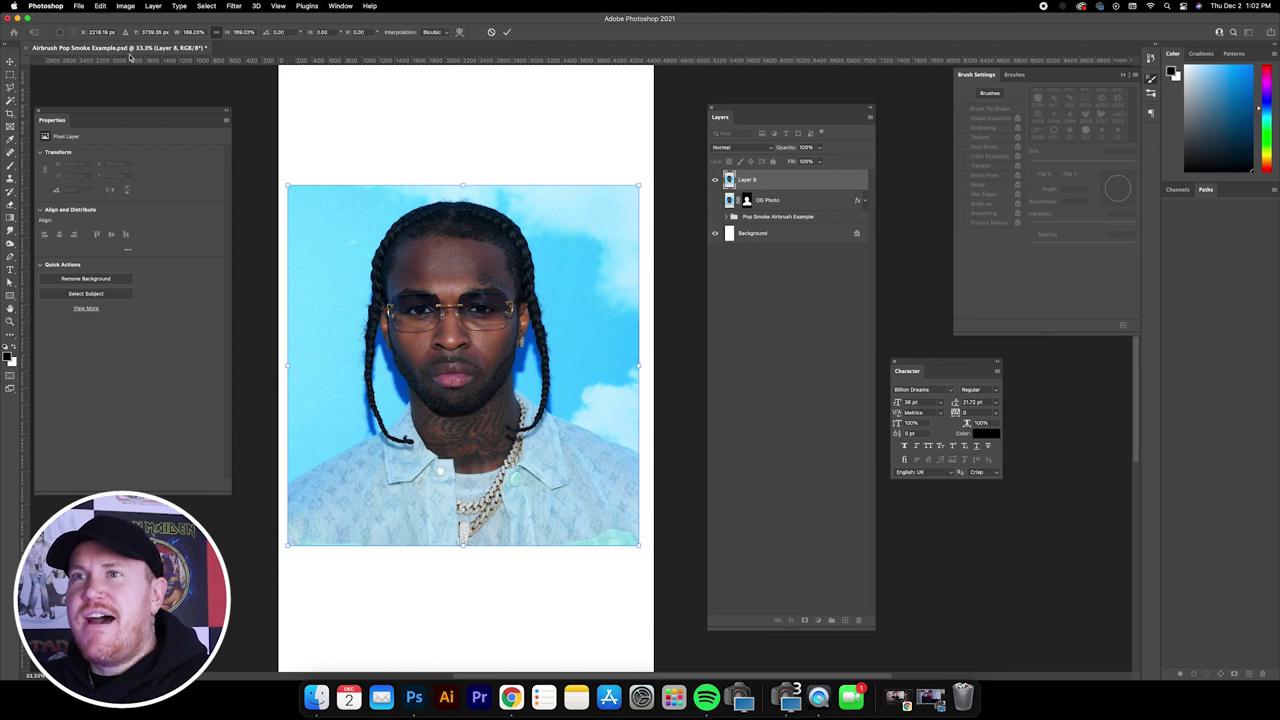
key("Return")
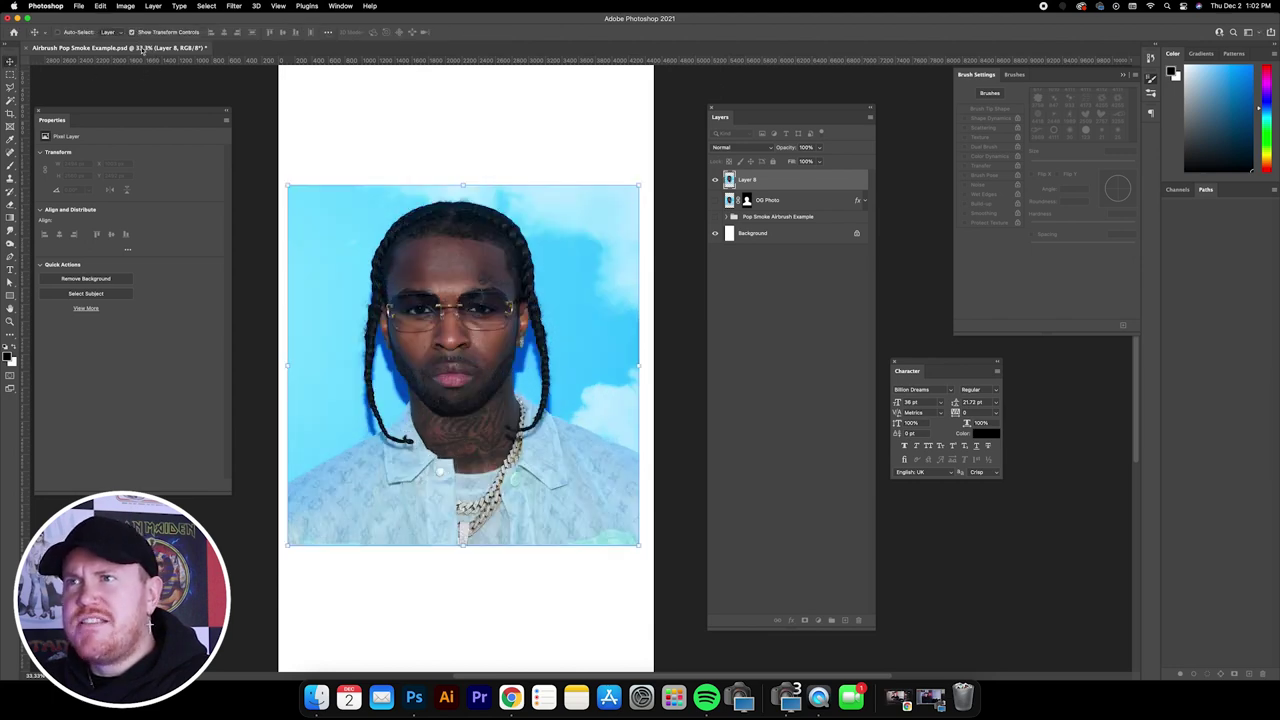
- Bring back the transform handles and fine-tune the portrait's size
left_click(131, 33)
left_click(131, 33)
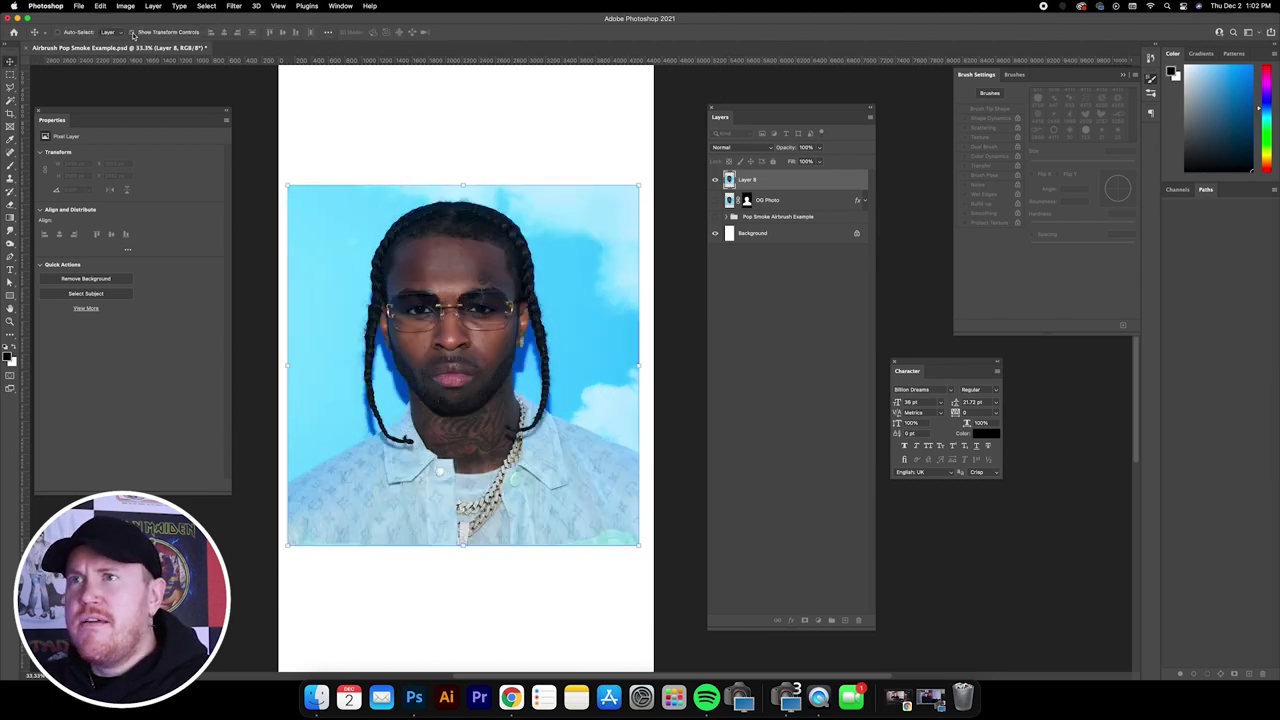
left_click(131, 33)
left_click(131, 33)
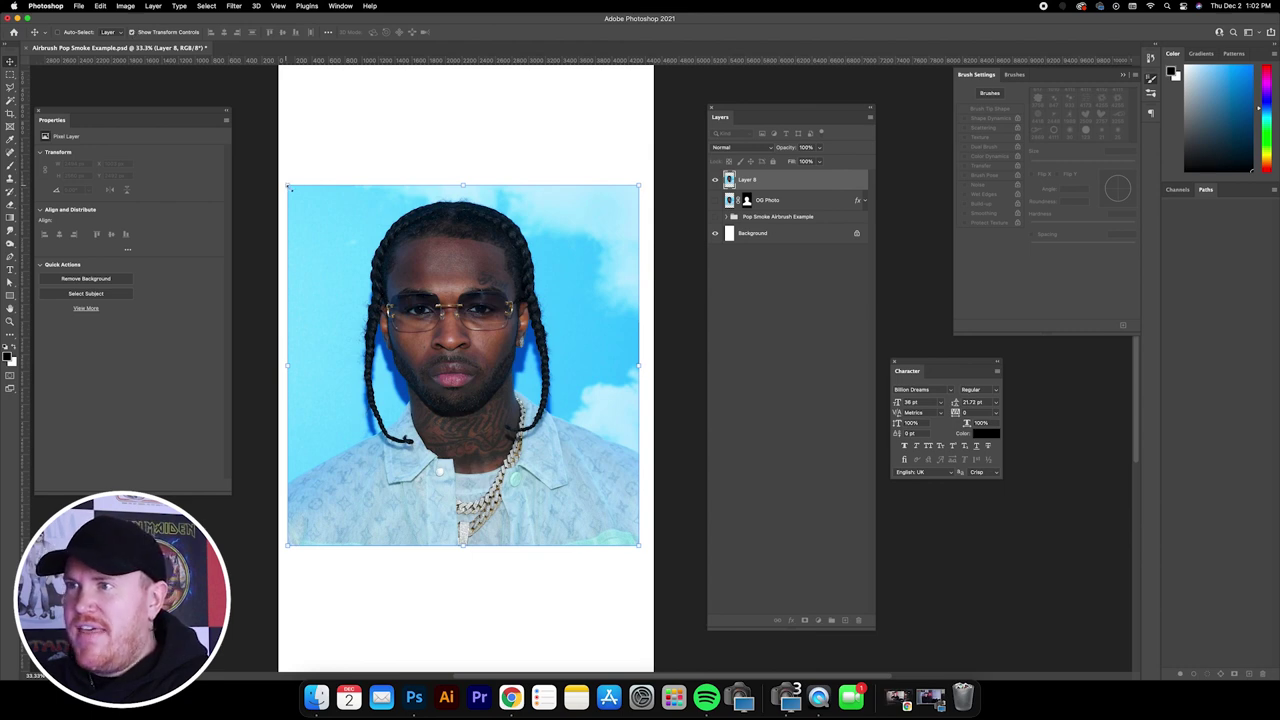
left_click_drag(289, 187, 279, 191)
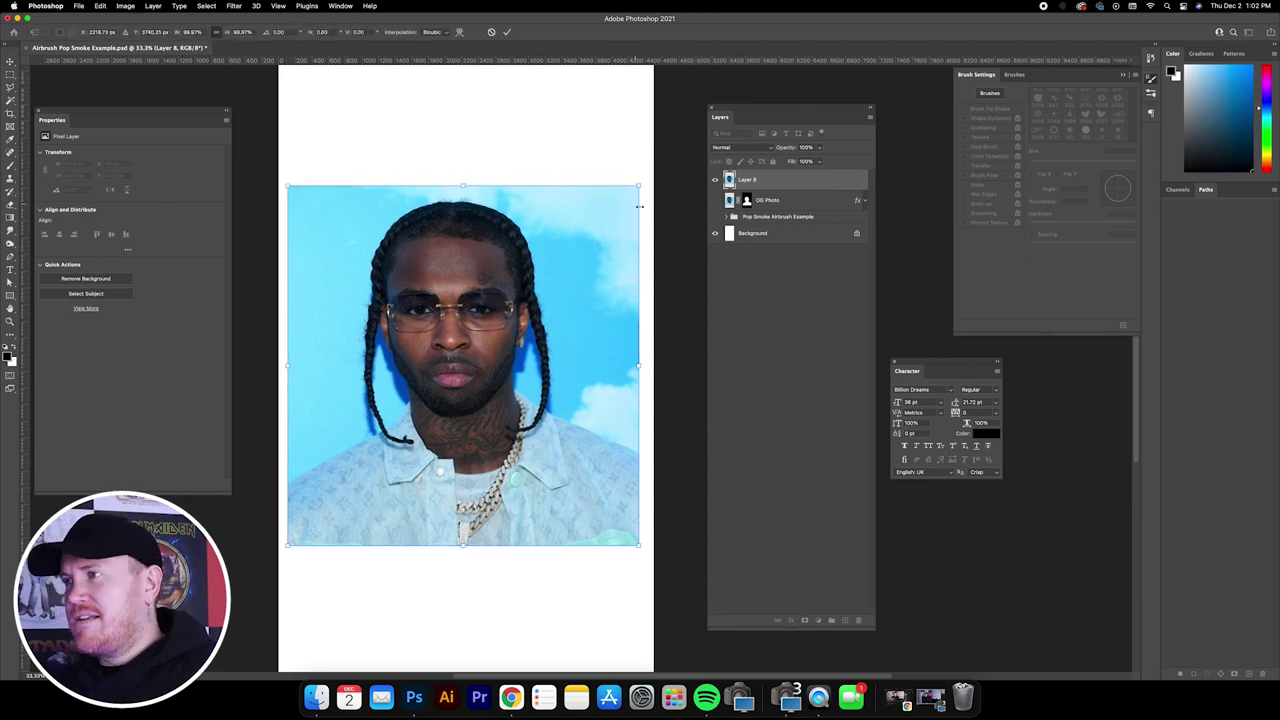
key("Return")
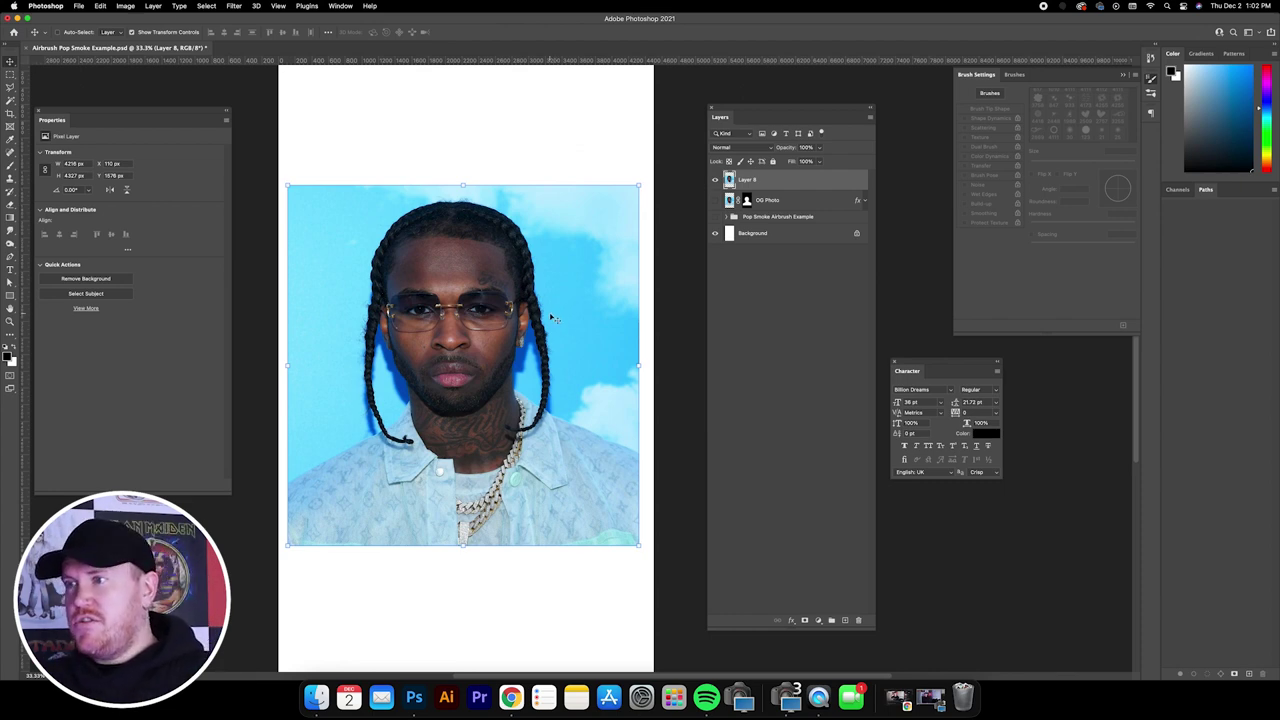
left_click(340, 6)
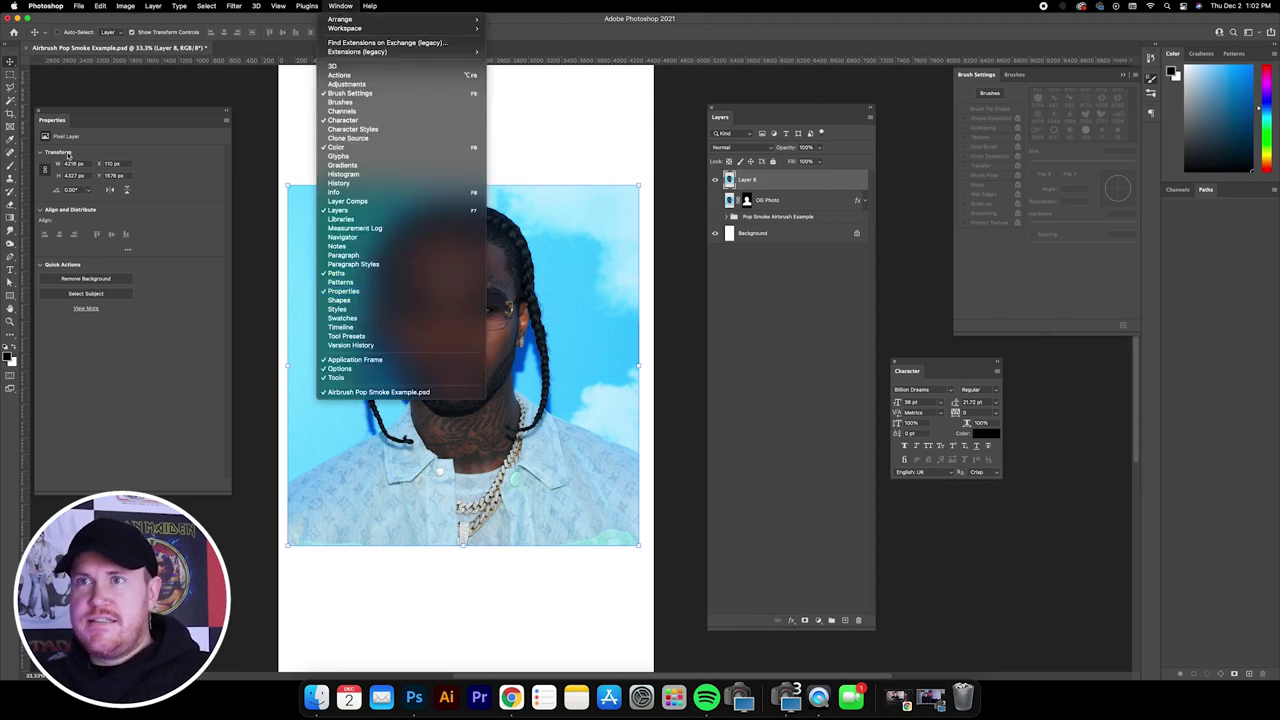
- Reopen the Properties panel and apply Remove Background to strip Layer 8's blue sky
left_click(40, 112)
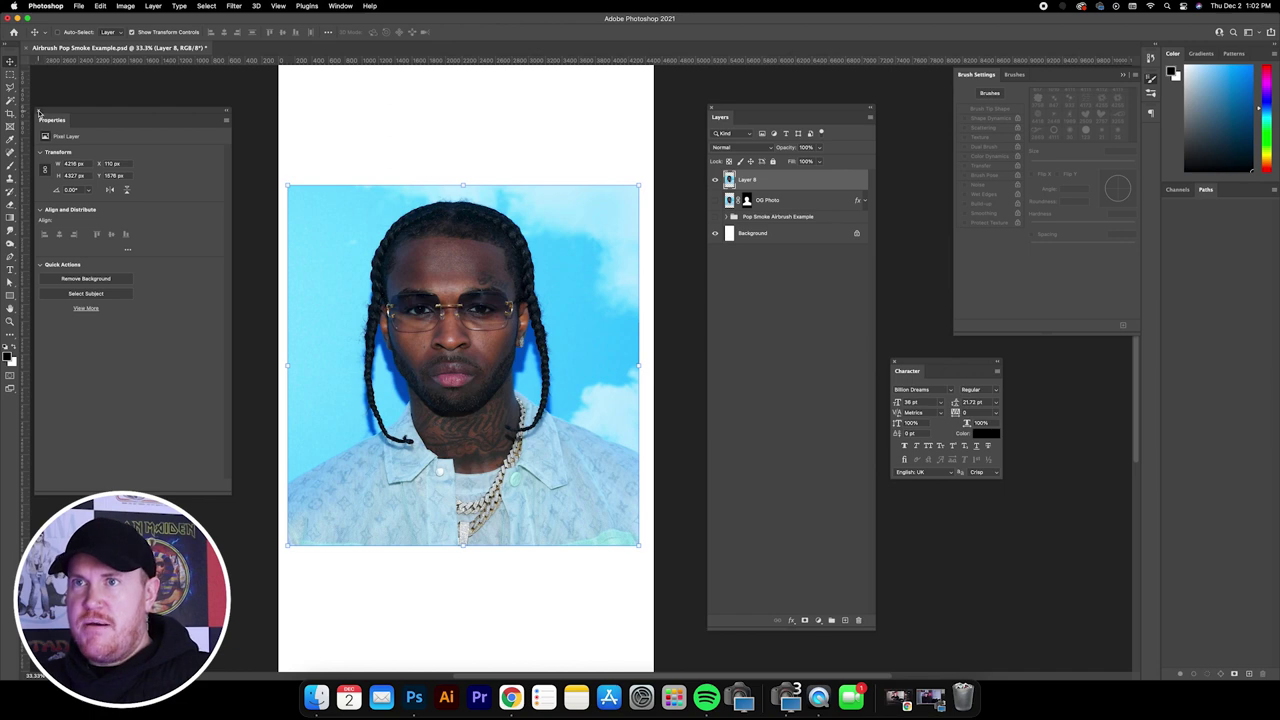
left_click(40, 112)
left_click(340, 6)
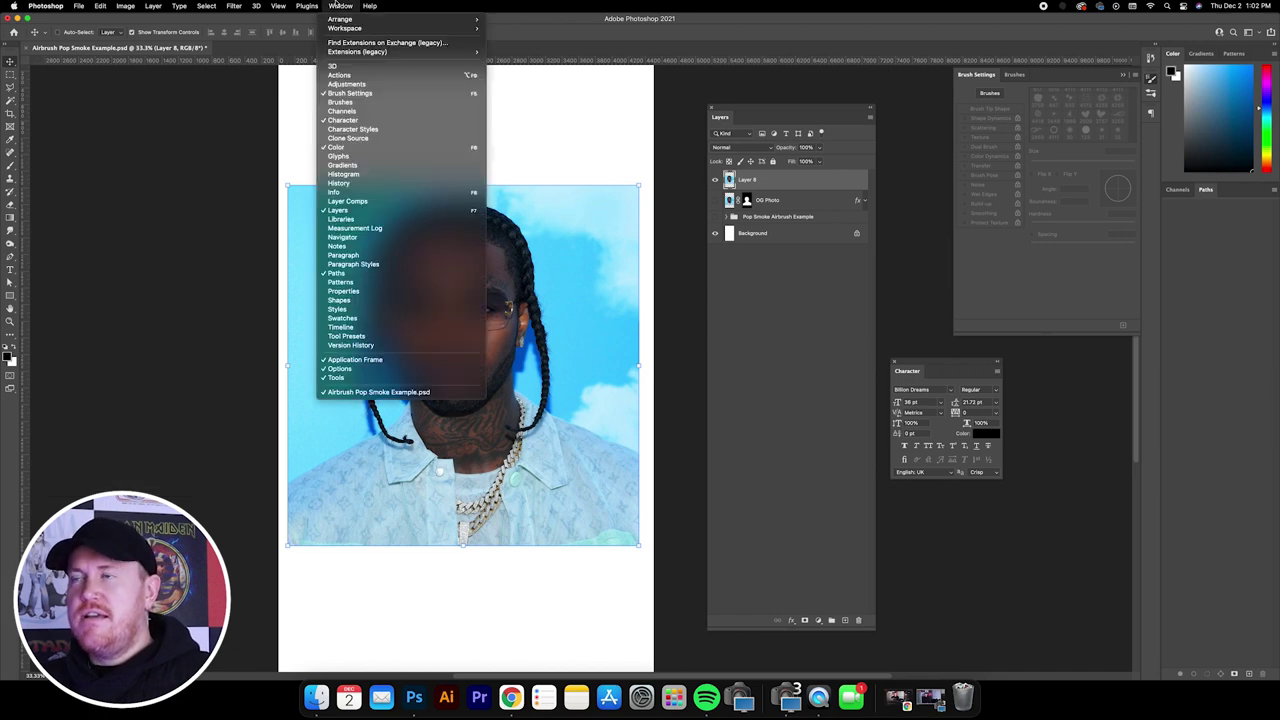
left_click(357, 293)
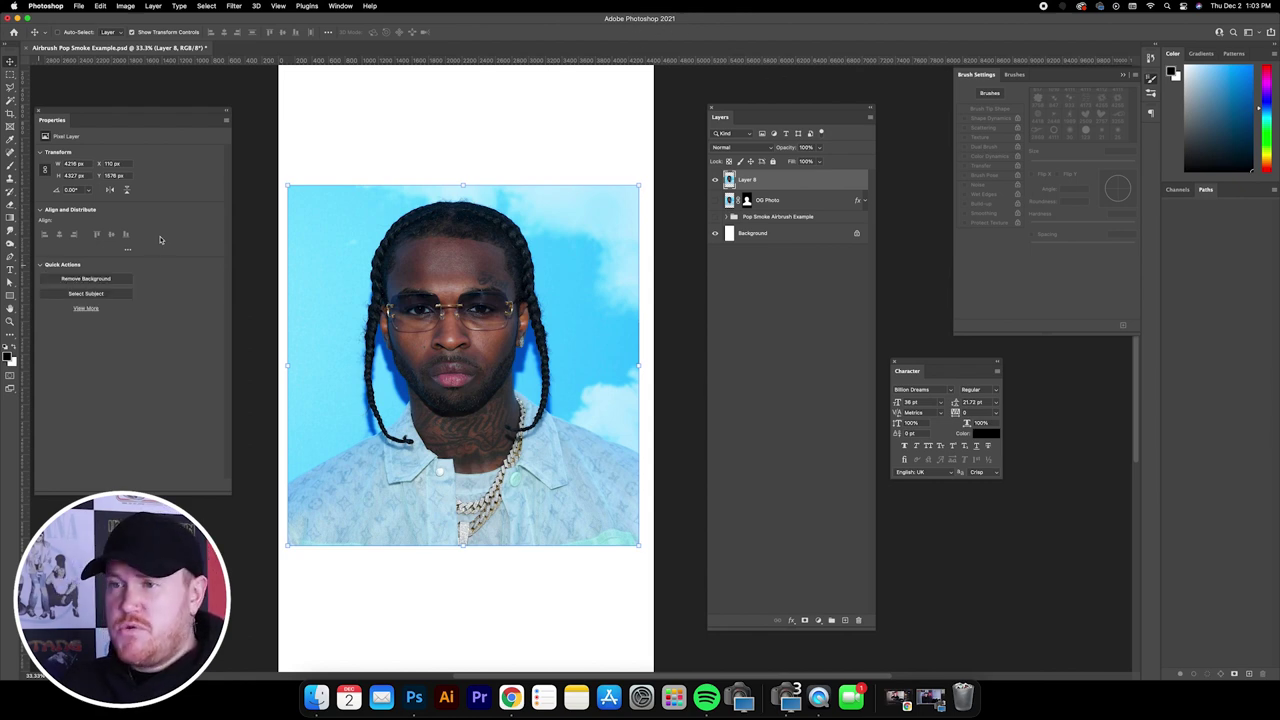
left_click(102, 282)
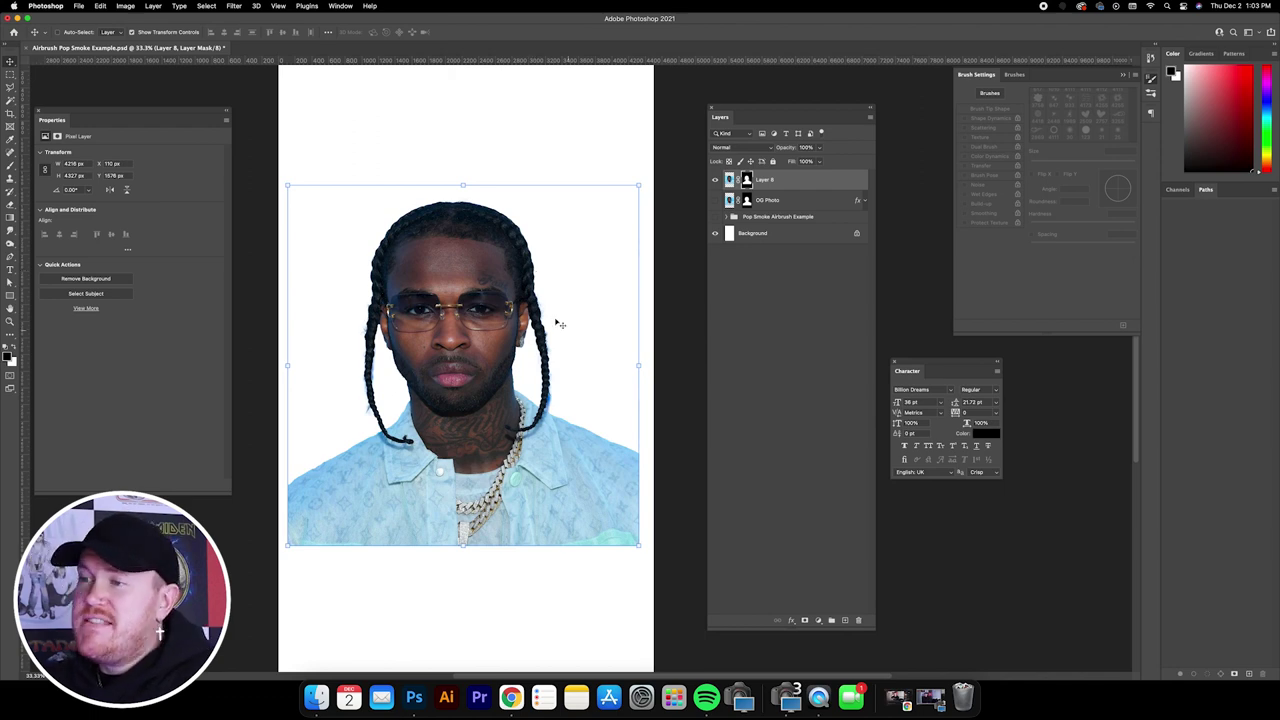
- Target Layer 8's mask and set up a 20 px Hard Round brush
scroll(447, 341, "up", 6)
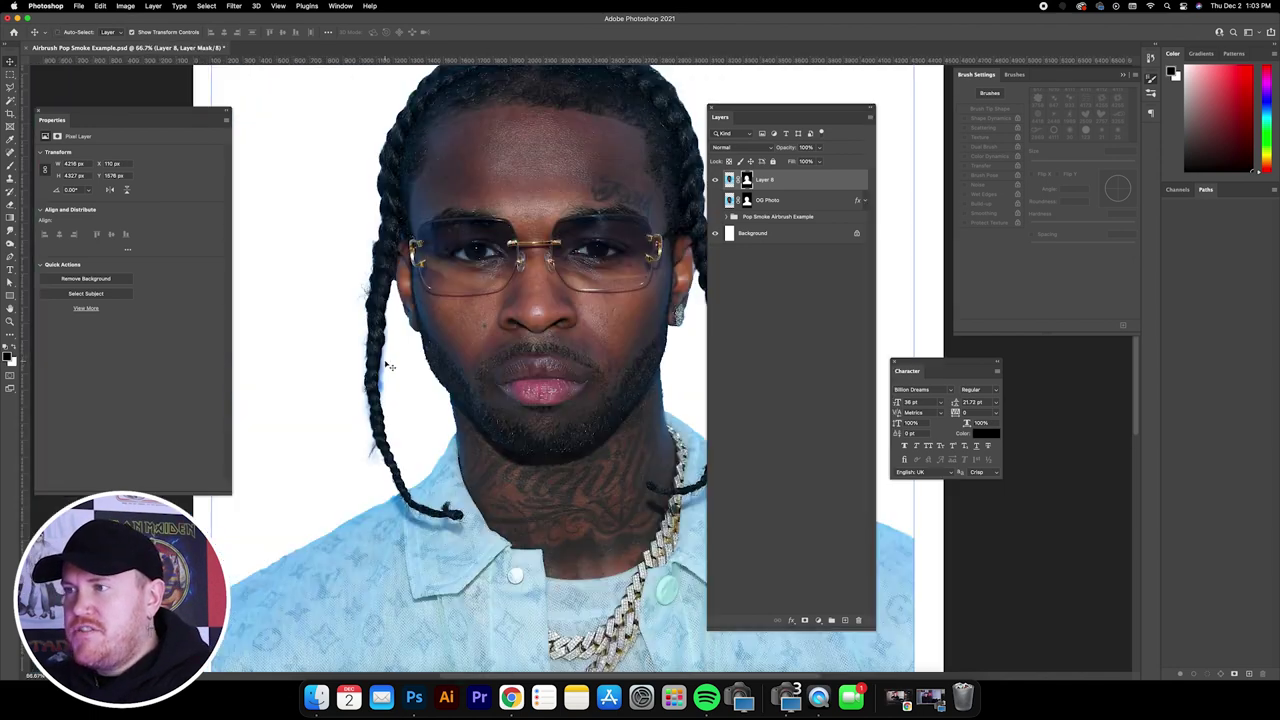
scroll(393, 366, "left", 3)
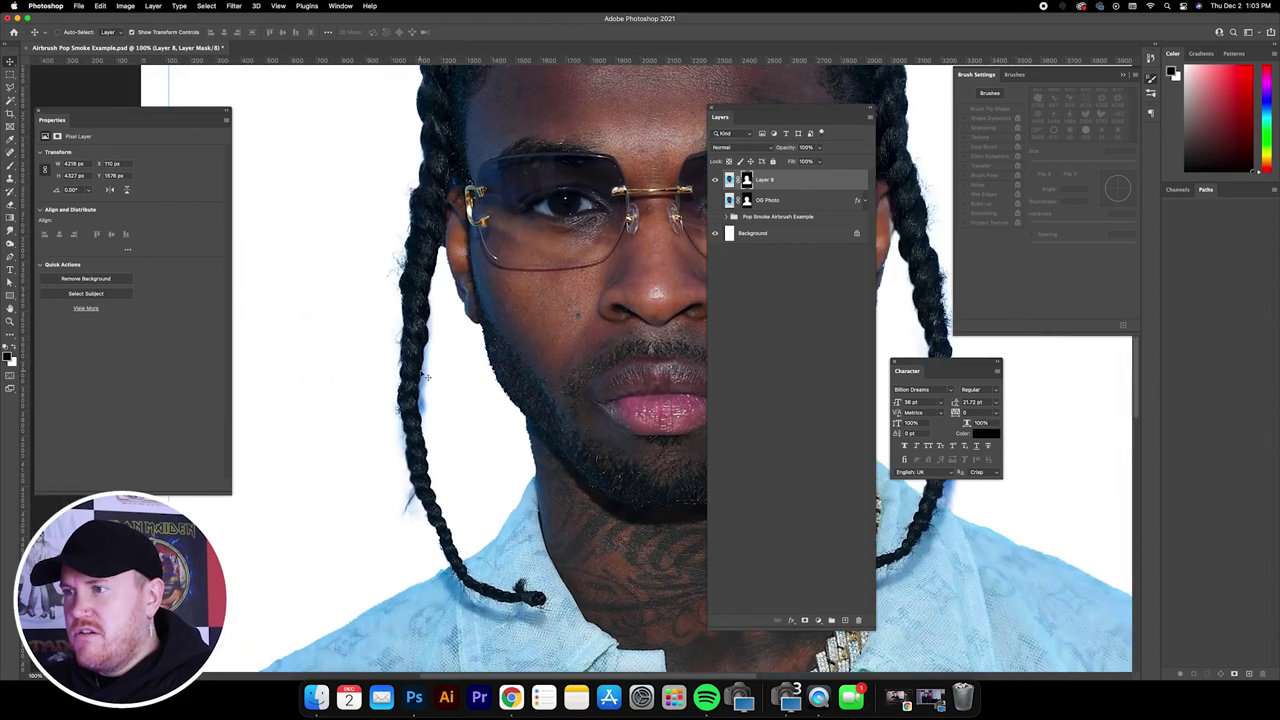
scroll(422, 373, "right", 5)
scroll(424, 376, "right", 2)
scroll(512, 446, "left", 6)
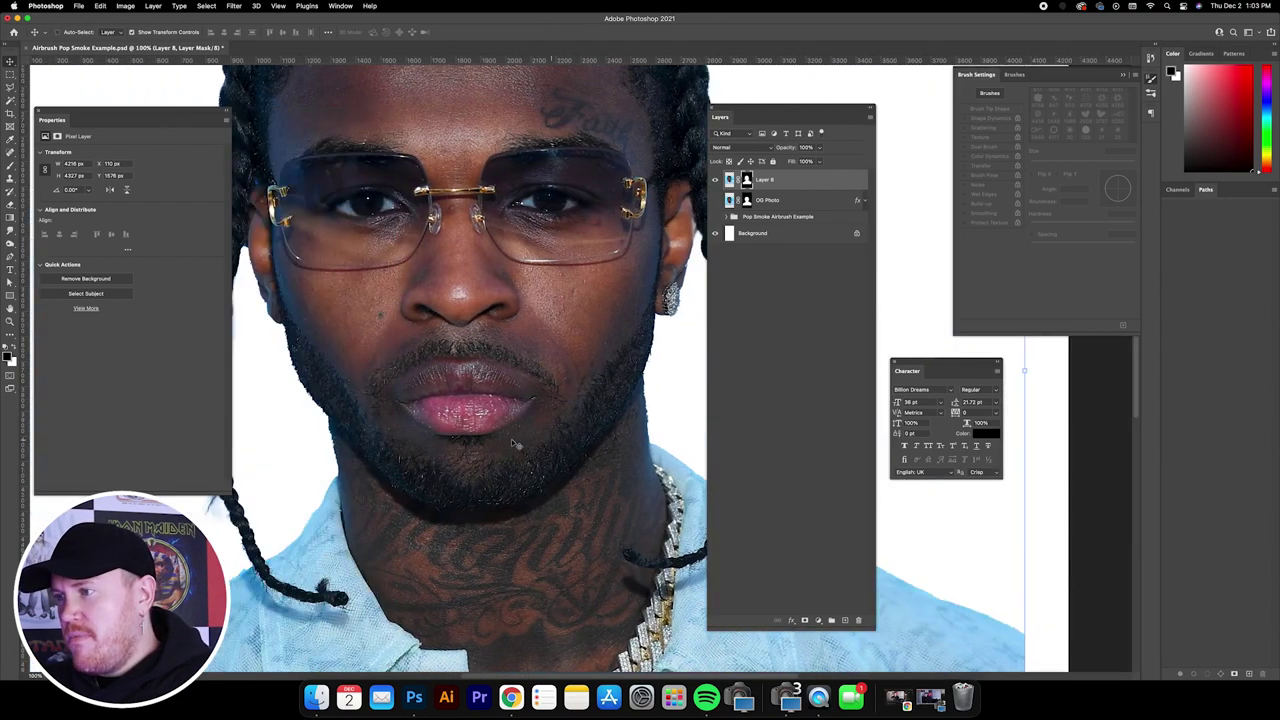
scroll(430, 408, "up", 4)
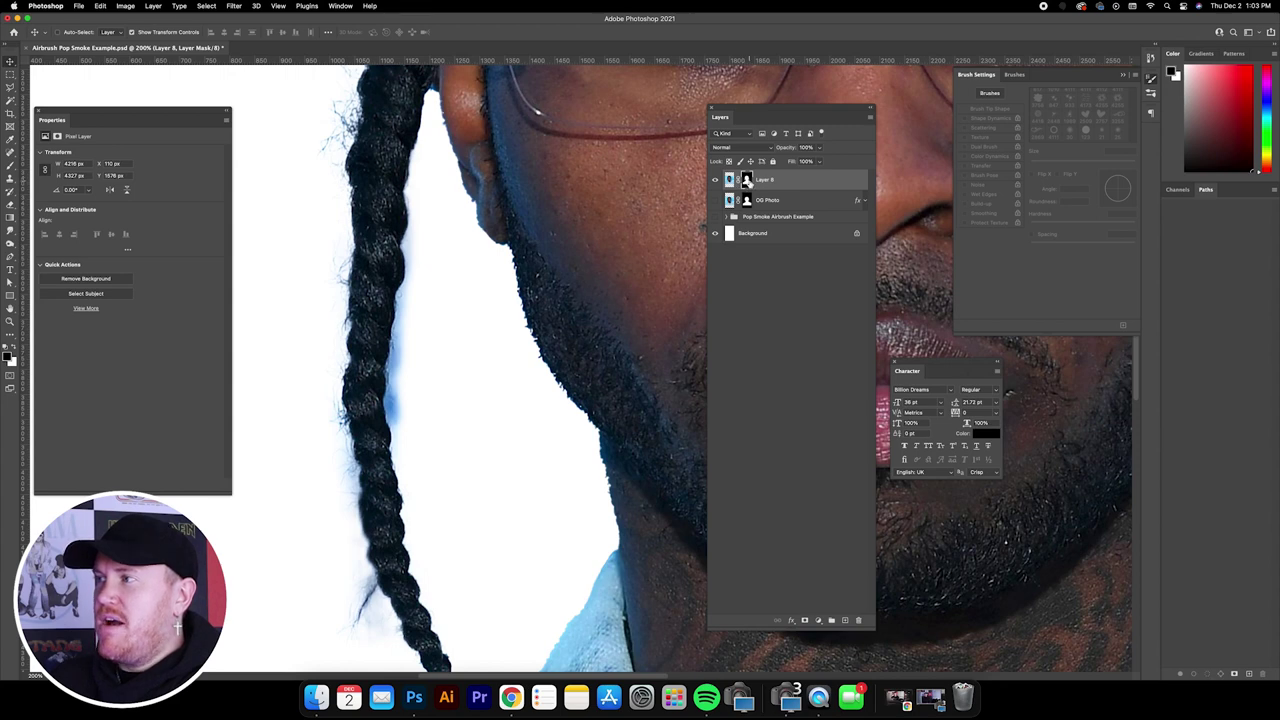
left_click(746, 180)
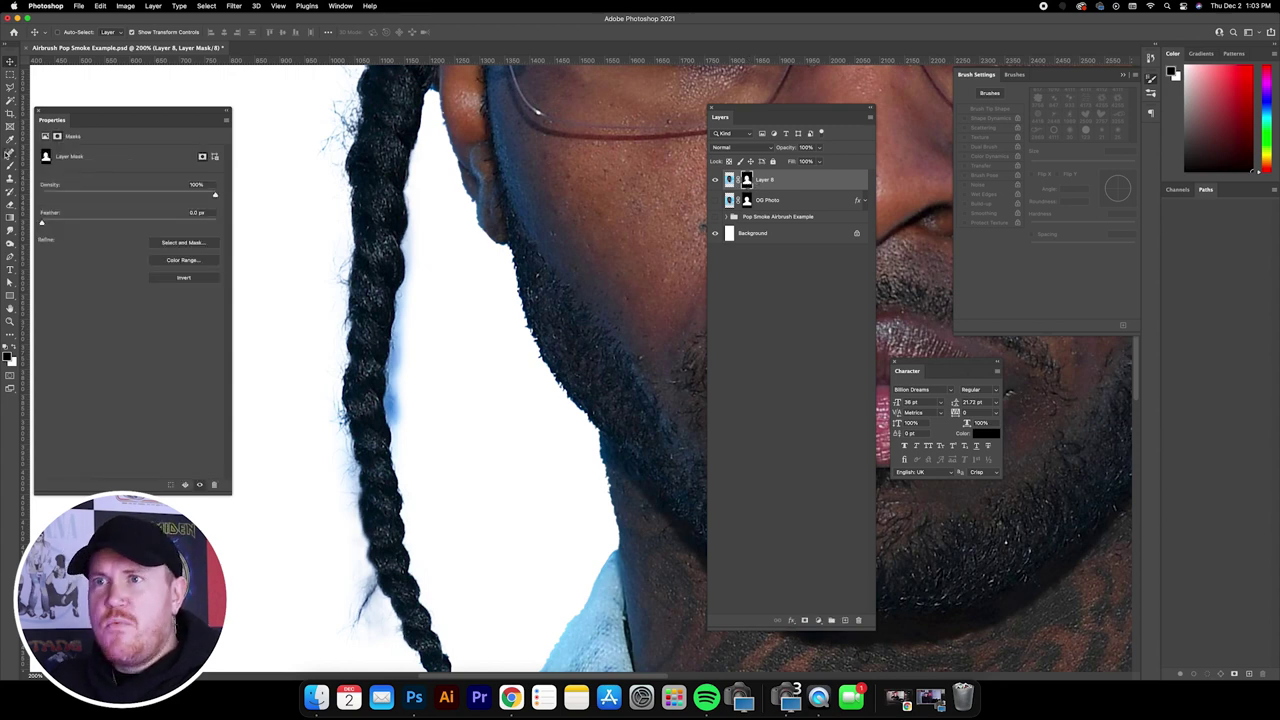
left_click(10, 166)
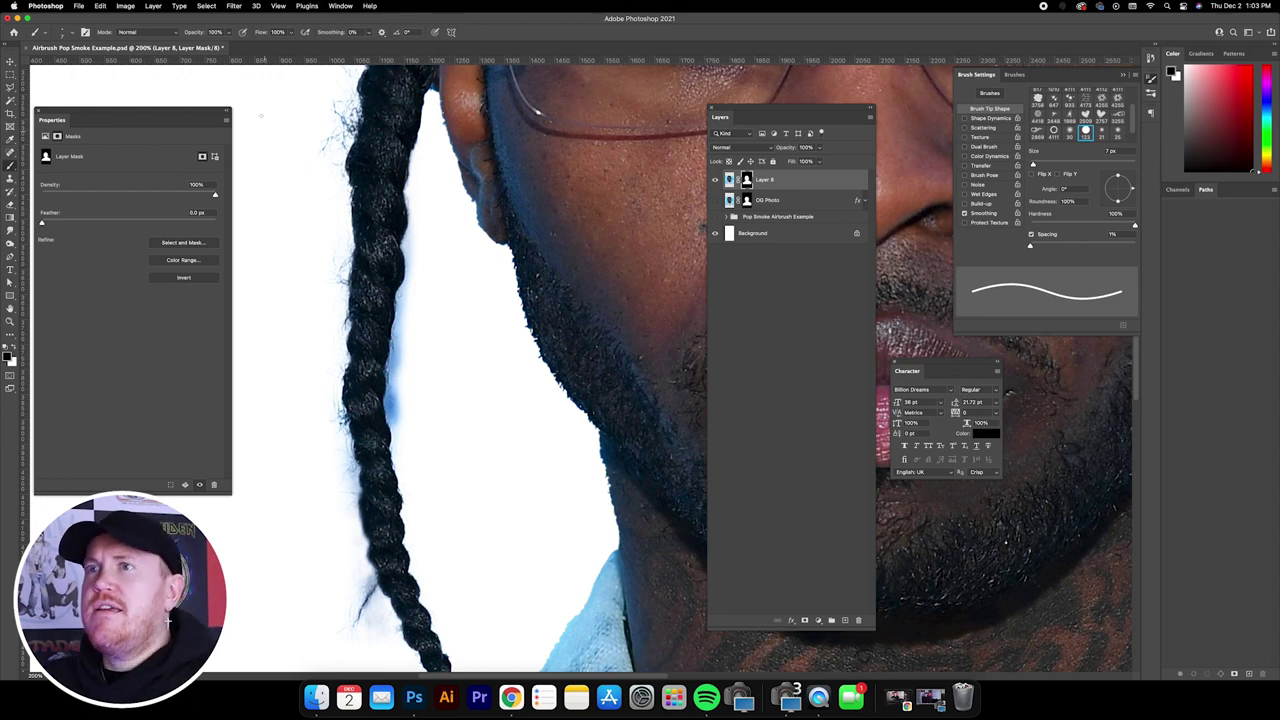
left_click(67, 33)
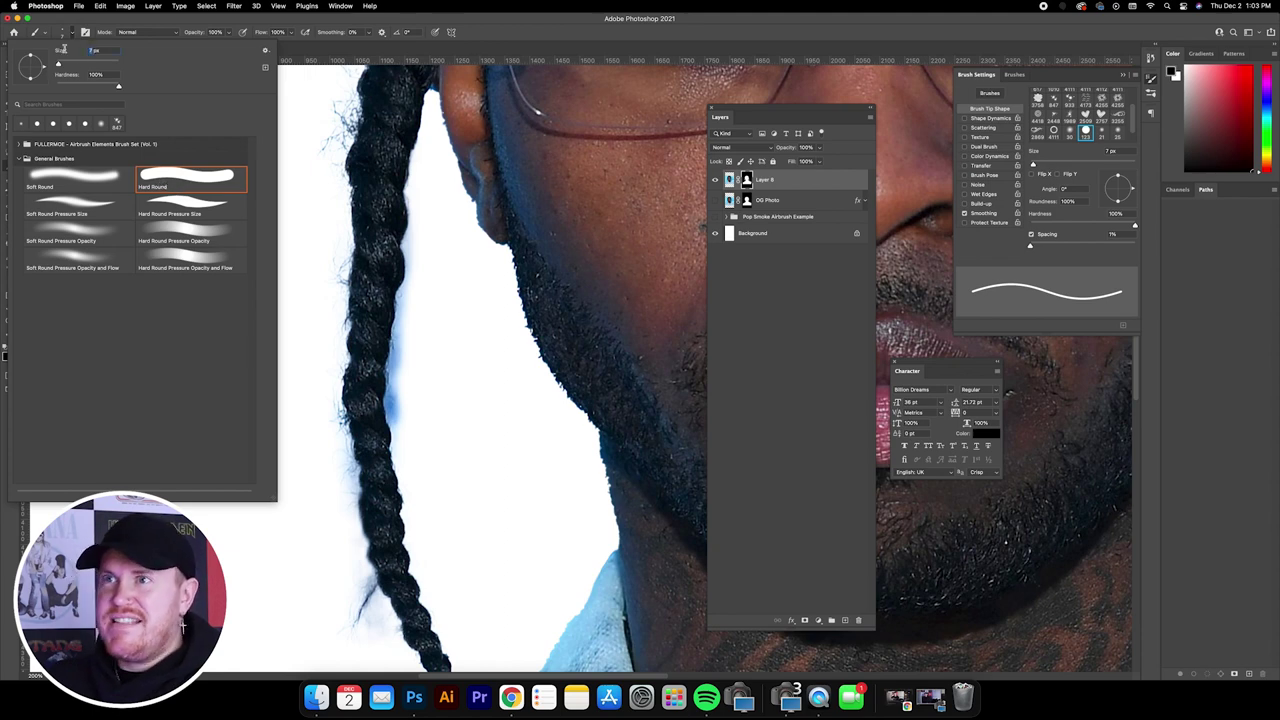
type("20")
key("Return")
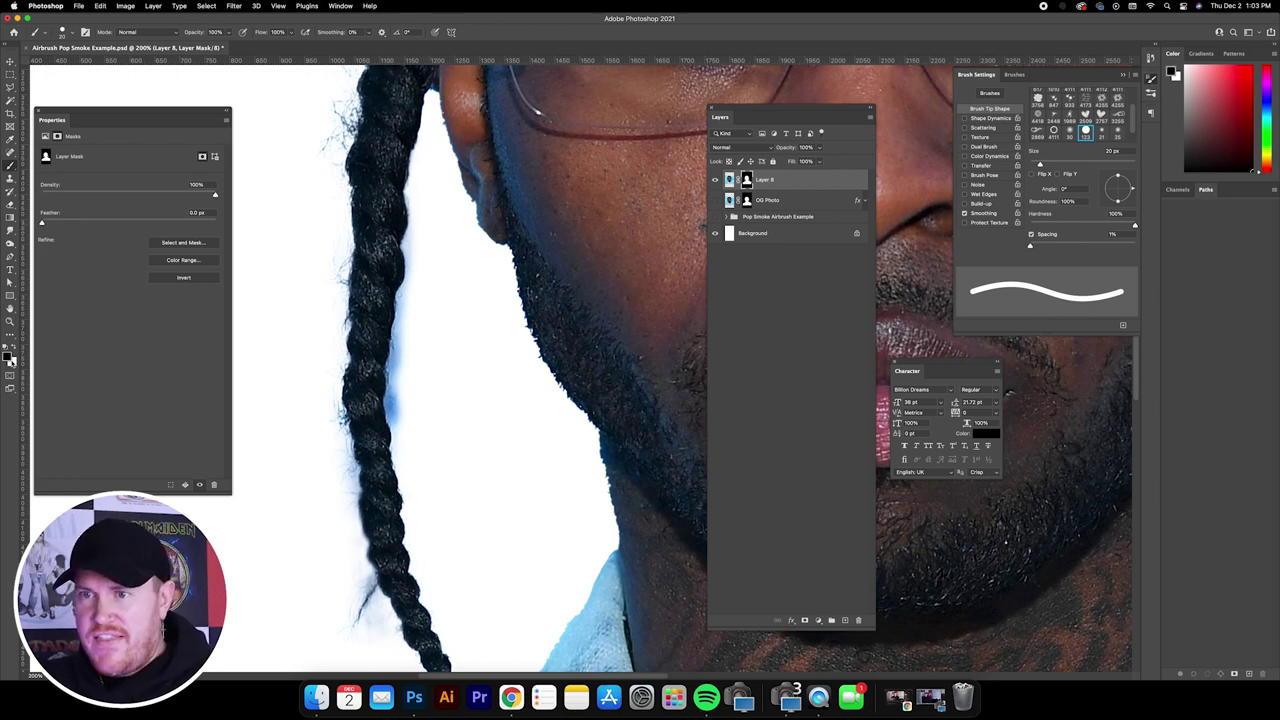
- Paint black on Layer 8's mask along the braid to hide the blue fringe, correcting slips
left_click(14, 350)
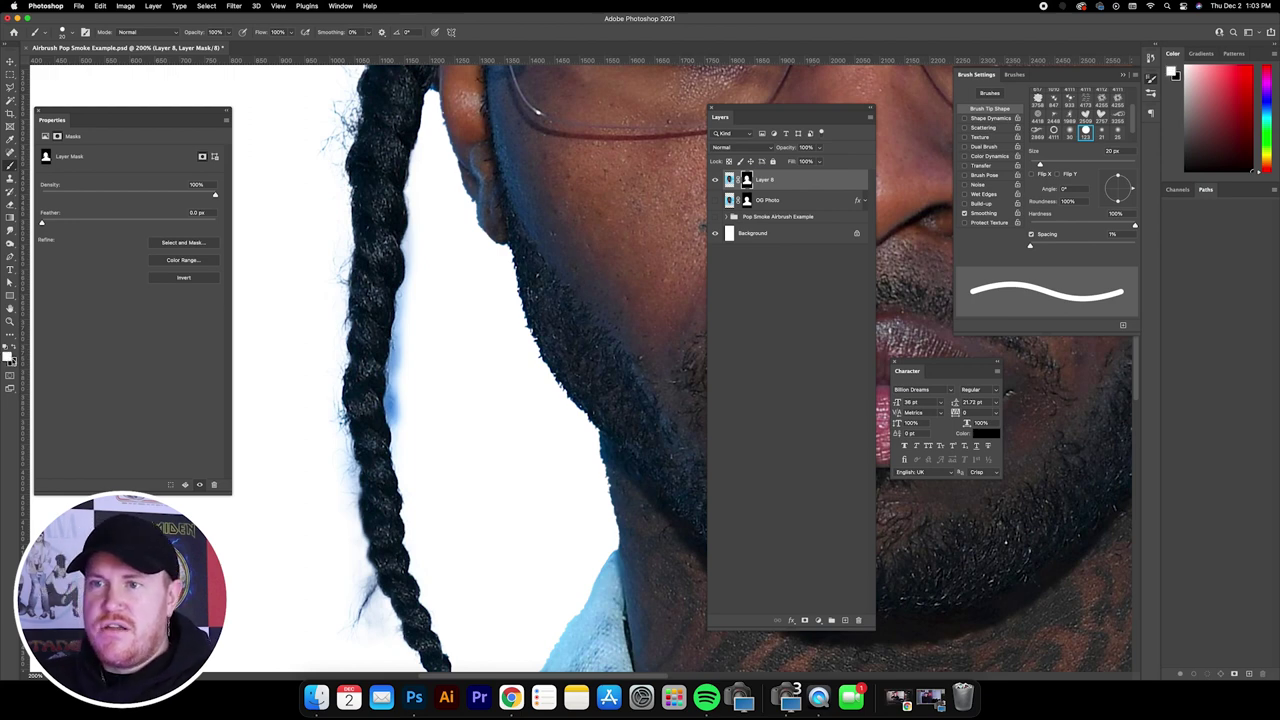
left_click(14, 350)
left_click(14, 350)
left_click(14, 350)
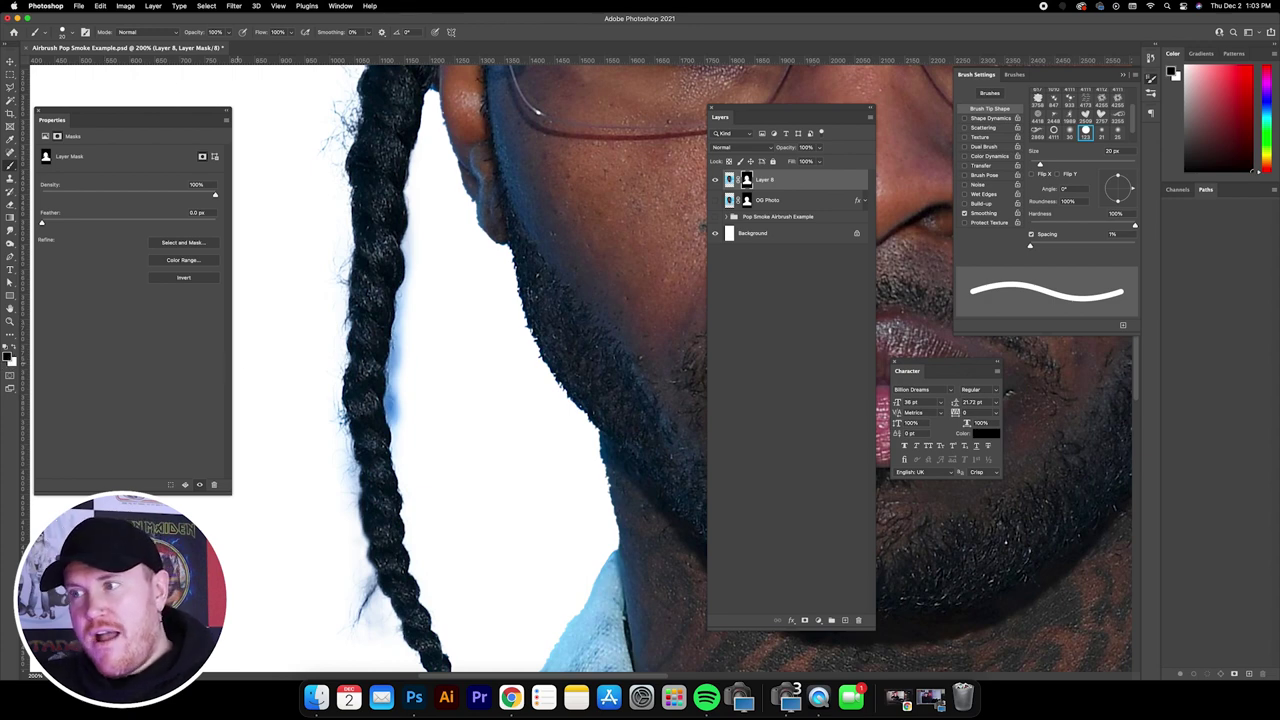
mouse_move(415, 350)
left_mouse_down()
mouse_move(394, 419)
mouse_move(402, 360)
mouse_move(402, 442)
mouse_move(393, 356)
mouse_move(409, 286)
mouse_move(389, 367)
mouse_move(405, 443)
left_mouse_up()
mouse_move(412, 204)
left_mouse_down()
mouse_move(409, 263)
mouse_move(385, 282)
left_mouse_up()
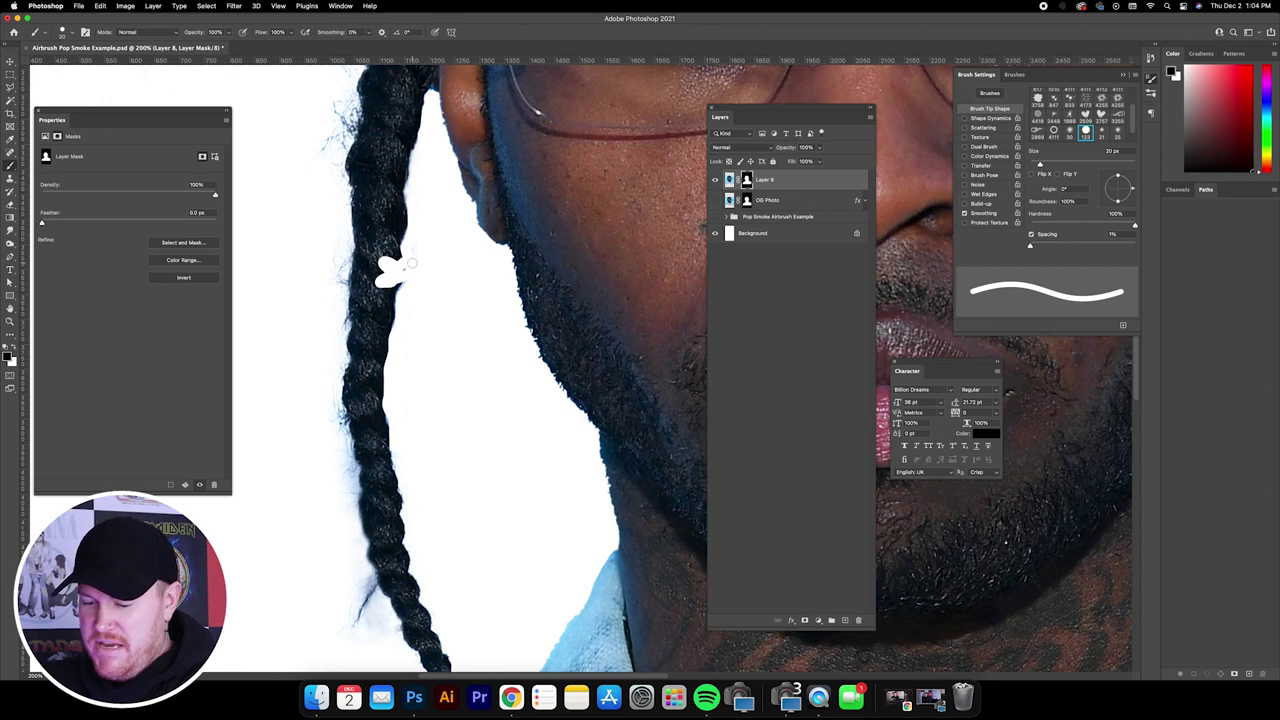
key("super+z")
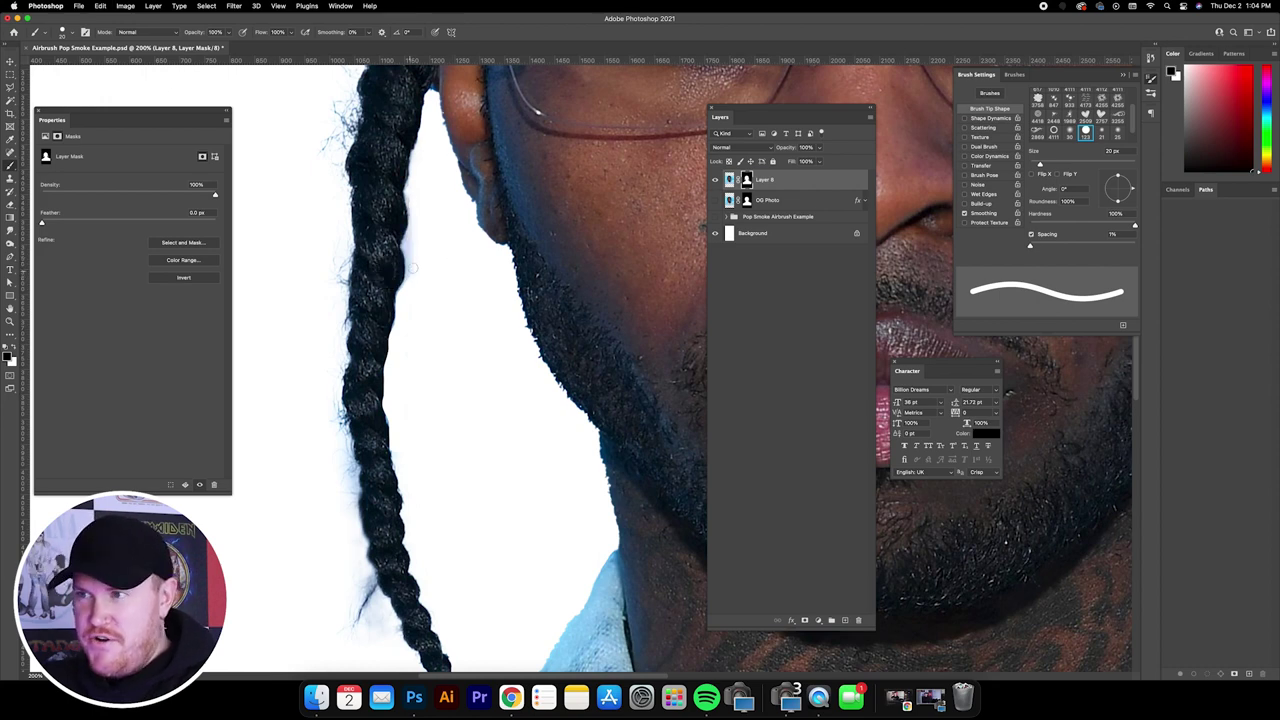
left_click_drag(392, 252, 400, 294)
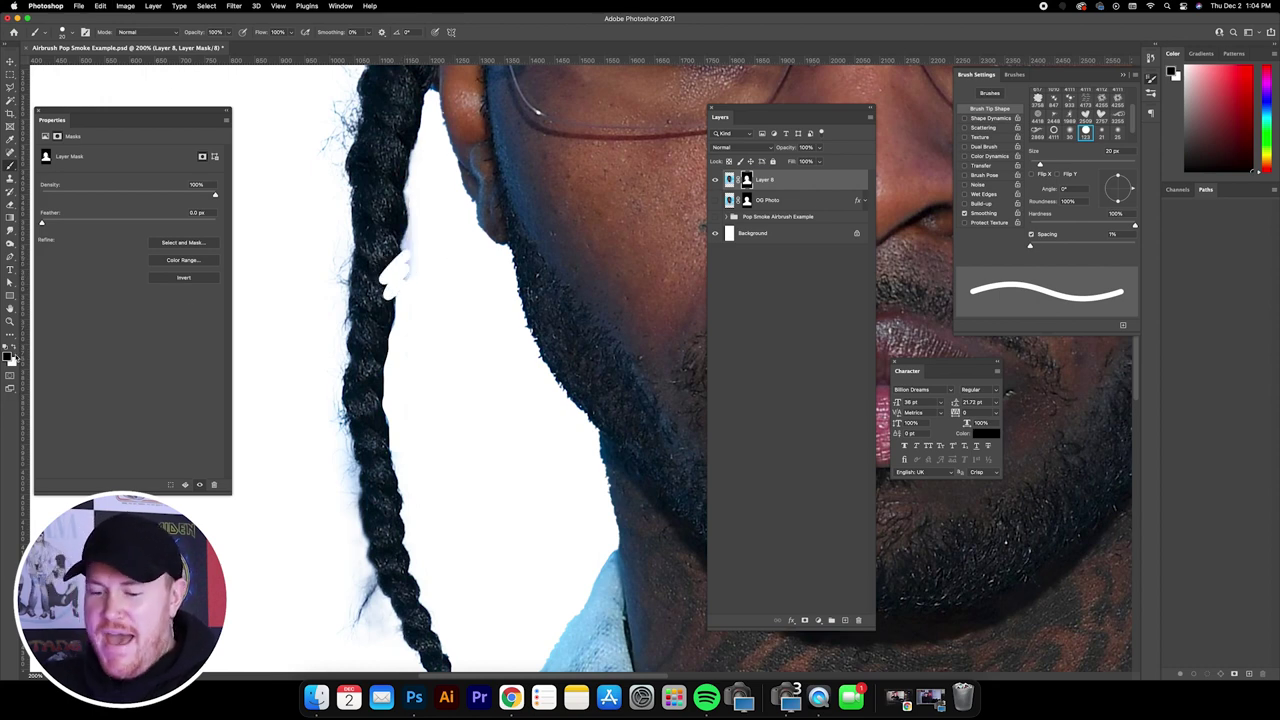
left_click(14, 348)
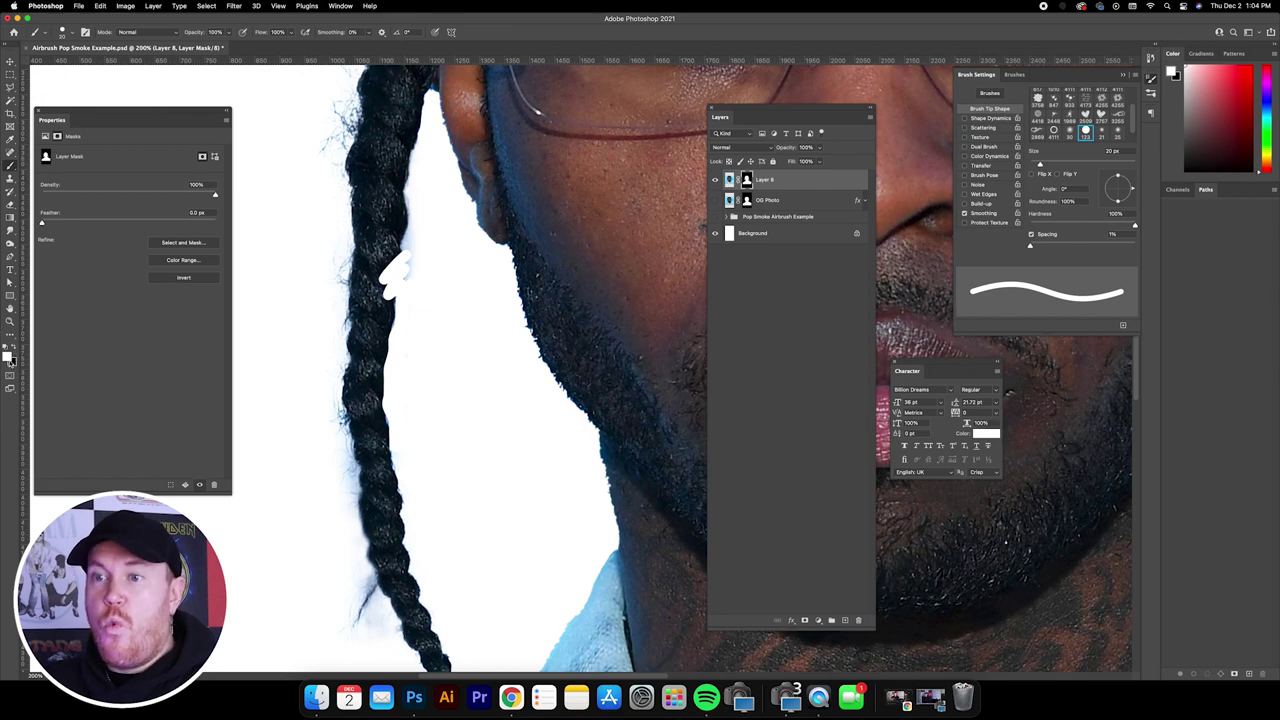
mouse_move(386, 270)
left_mouse_down()
mouse_move(385, 292)
mouse_move(397, 251)
mouse_move(399, 270)
mouse_move(390, 214)
left_mouse_up()
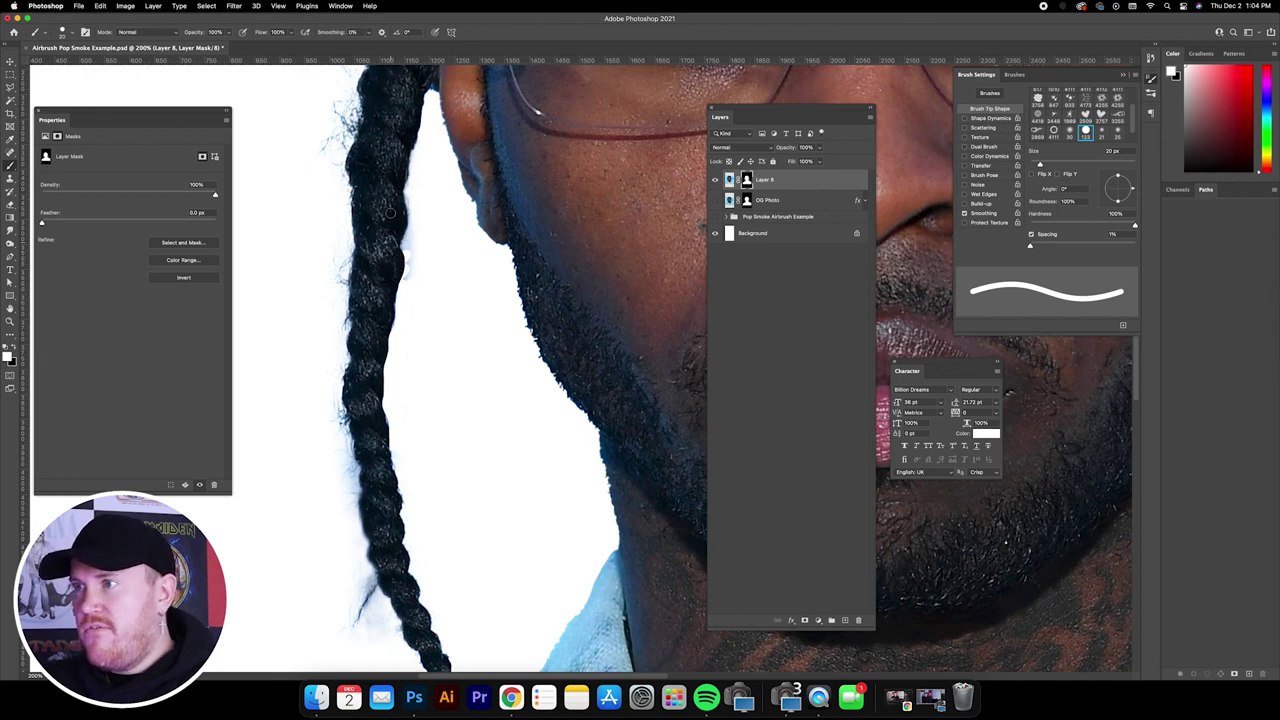
left_click(13, 347)
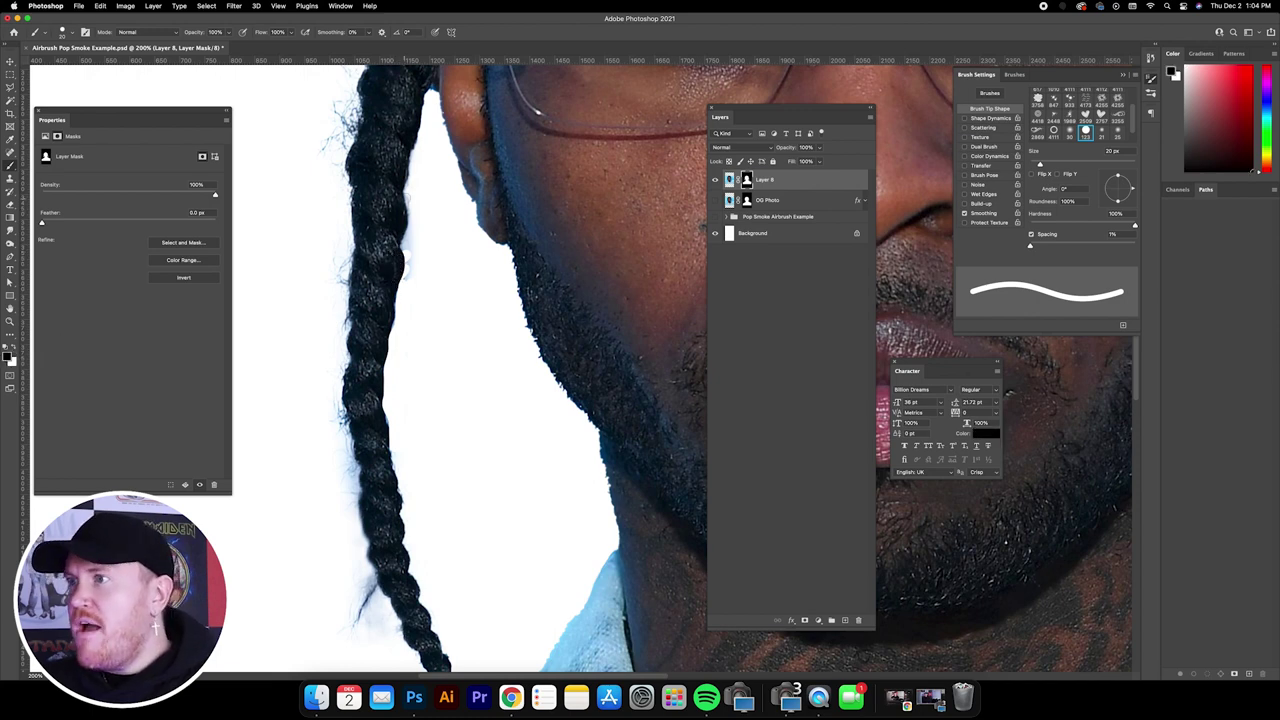
mouse_move(409, 197)
left_mouse_down()
mouse_move(410, 282)
mouse_move(413, 249)
left_mouse_up()
- Pan around the canvas to check the portrait's other edges
scroll(431, 238, "up", 5)
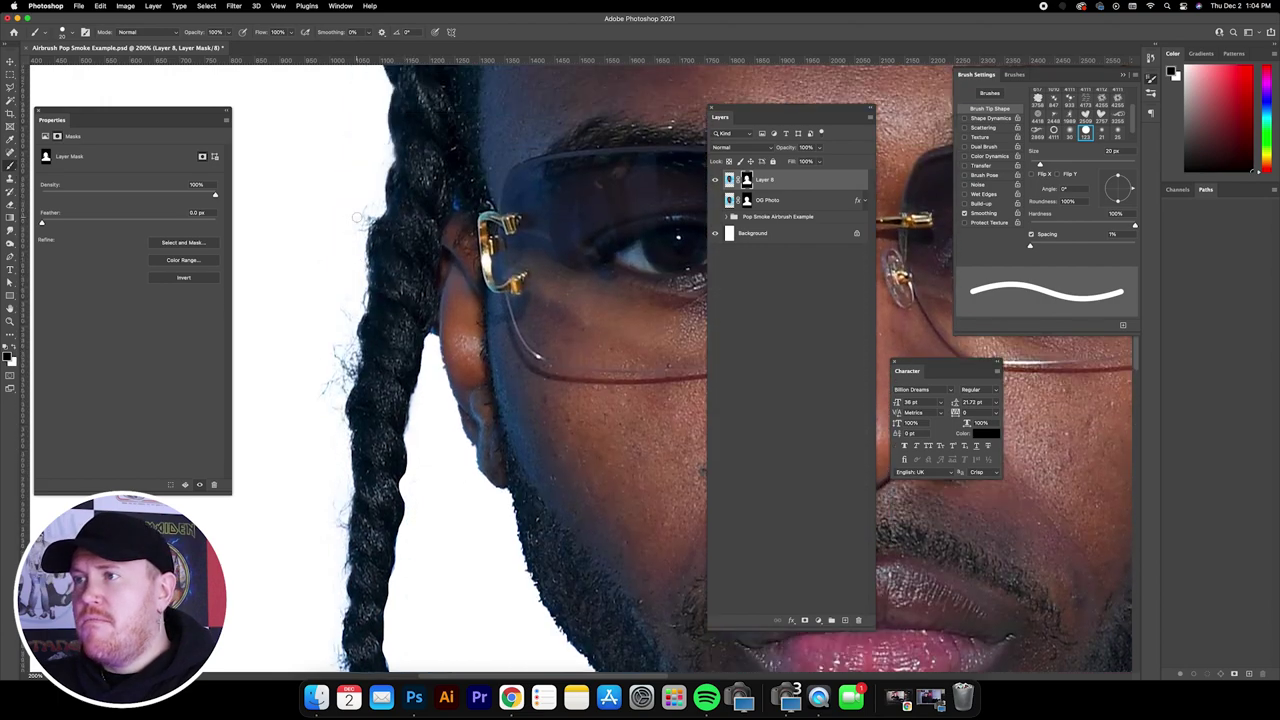
scroll(455, 314, "down", 3)
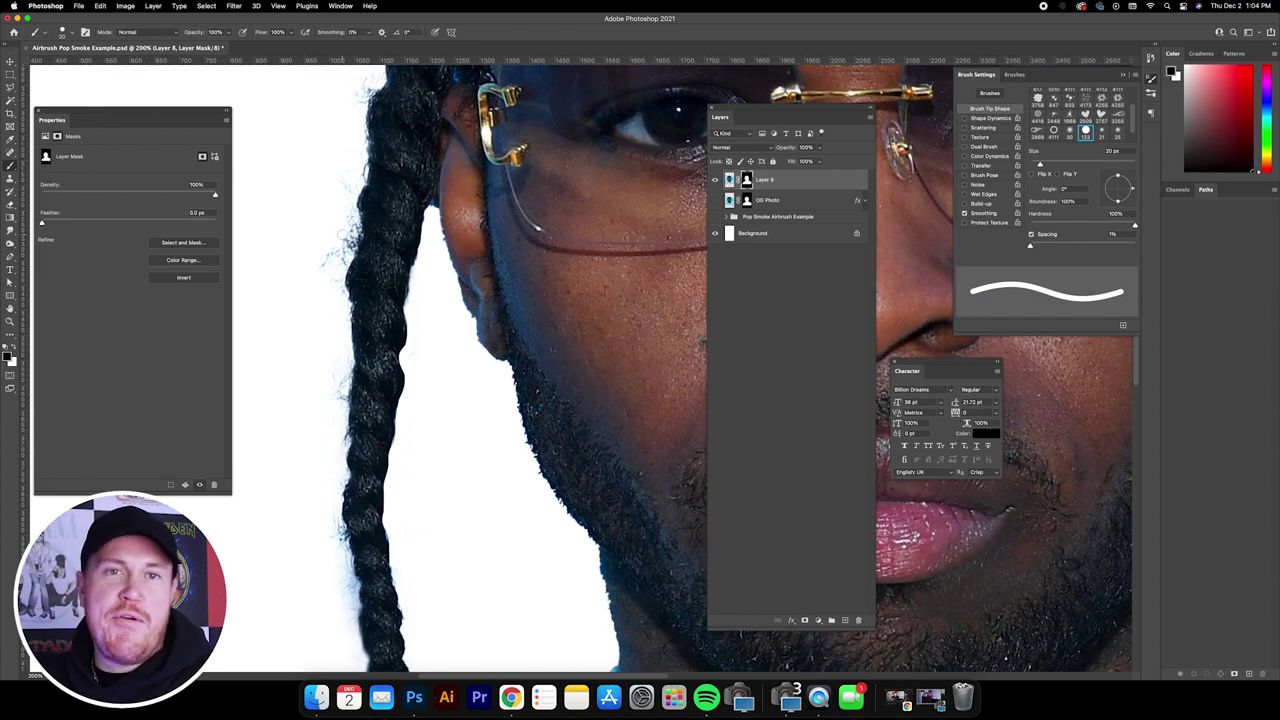
scroll(340, 236, "down", 5)
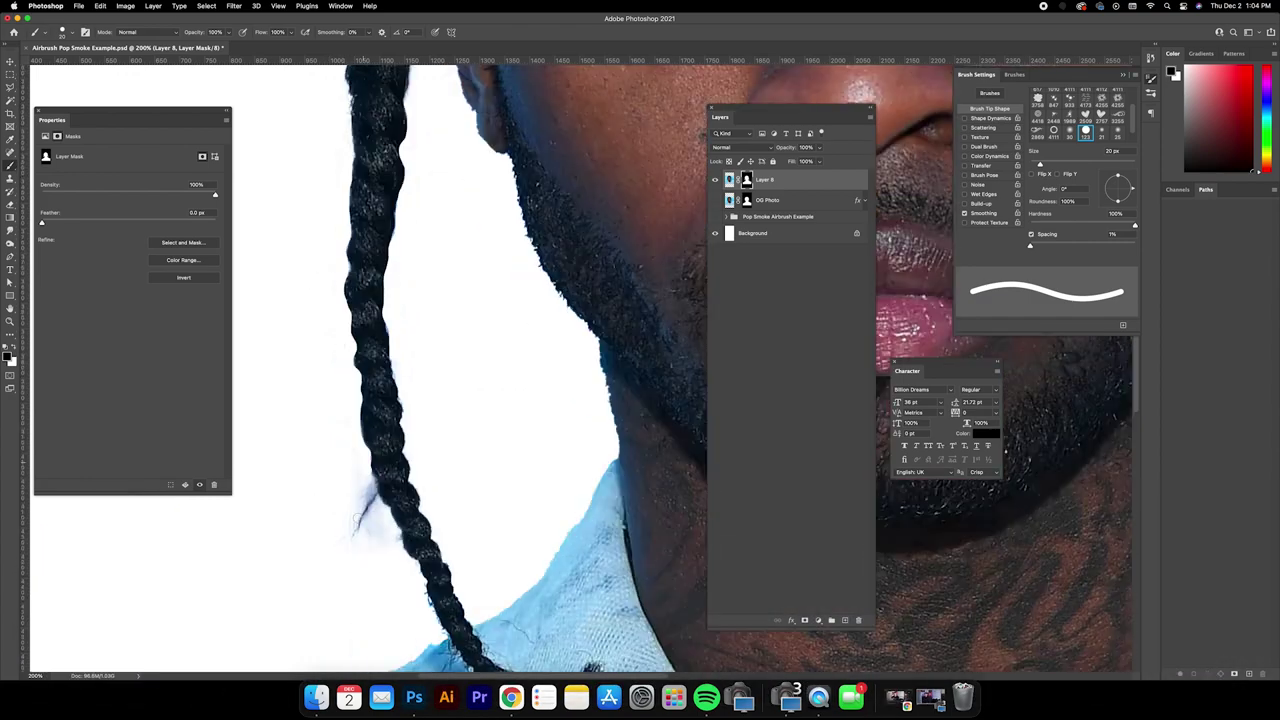
scroll(362, 515, "down", 3)
scroll(375, 420, "up", 10)
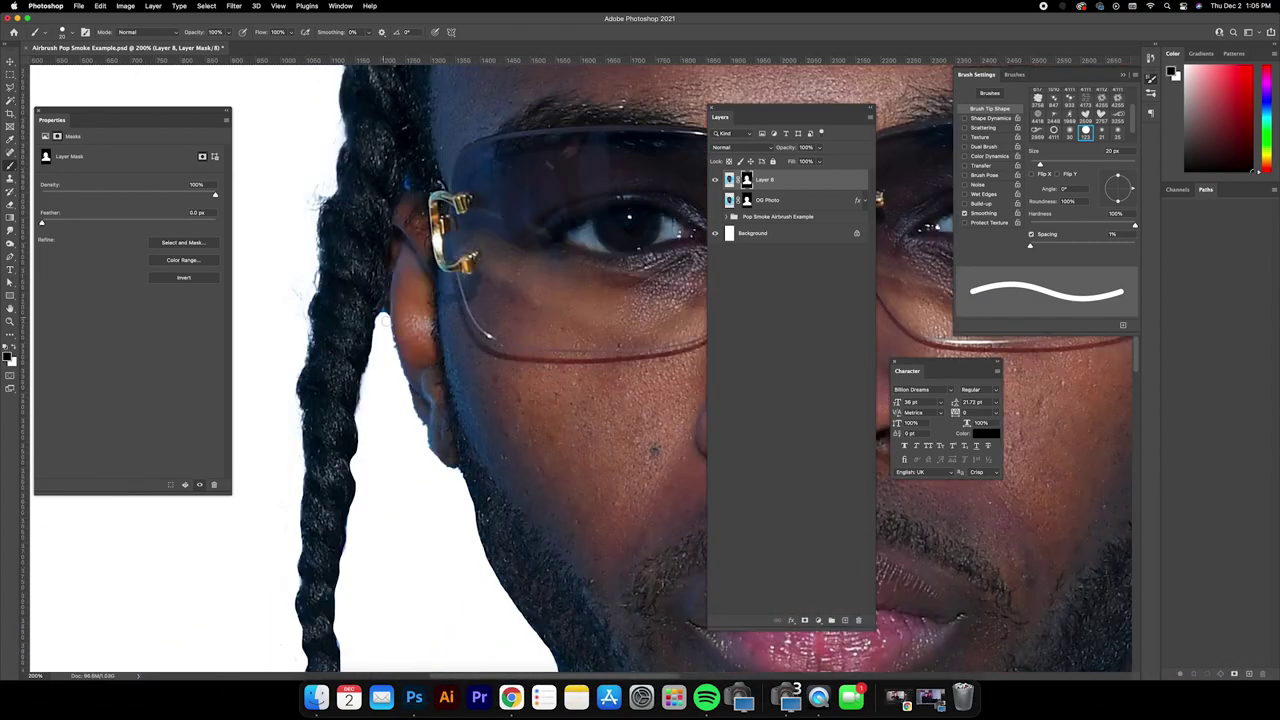
scroll(383, 318, "up", 8)
scroll(450, 315, "right", 10)
scroll(533, 311, "down", 6)
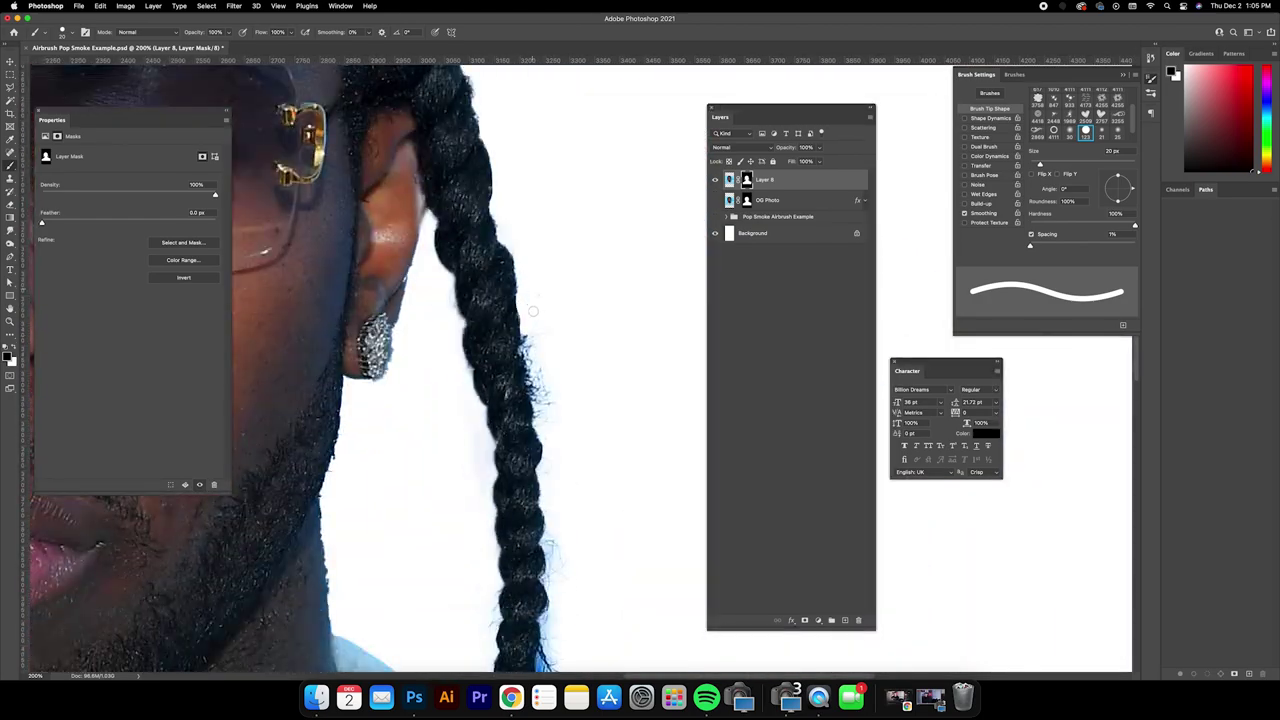
scroll(533, 311, "down", 8)
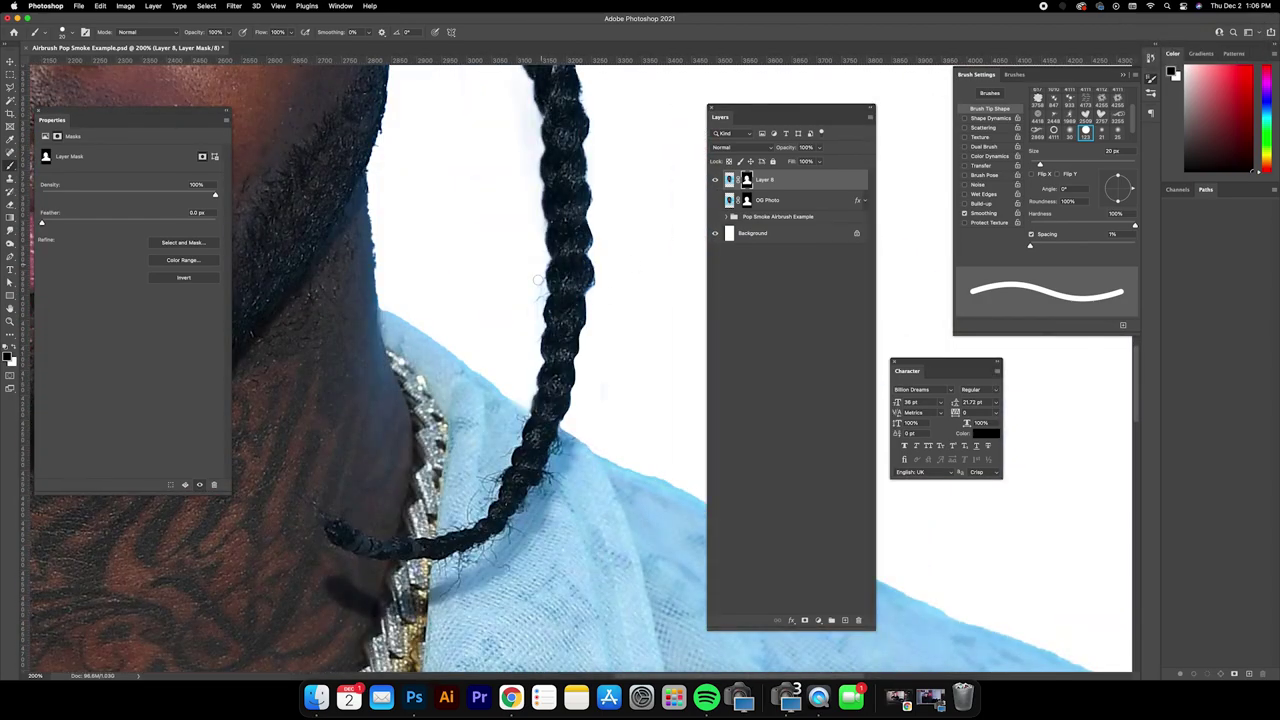
scroll(538, 280, "down", 3)
scroll(480, 260, "up", 10)
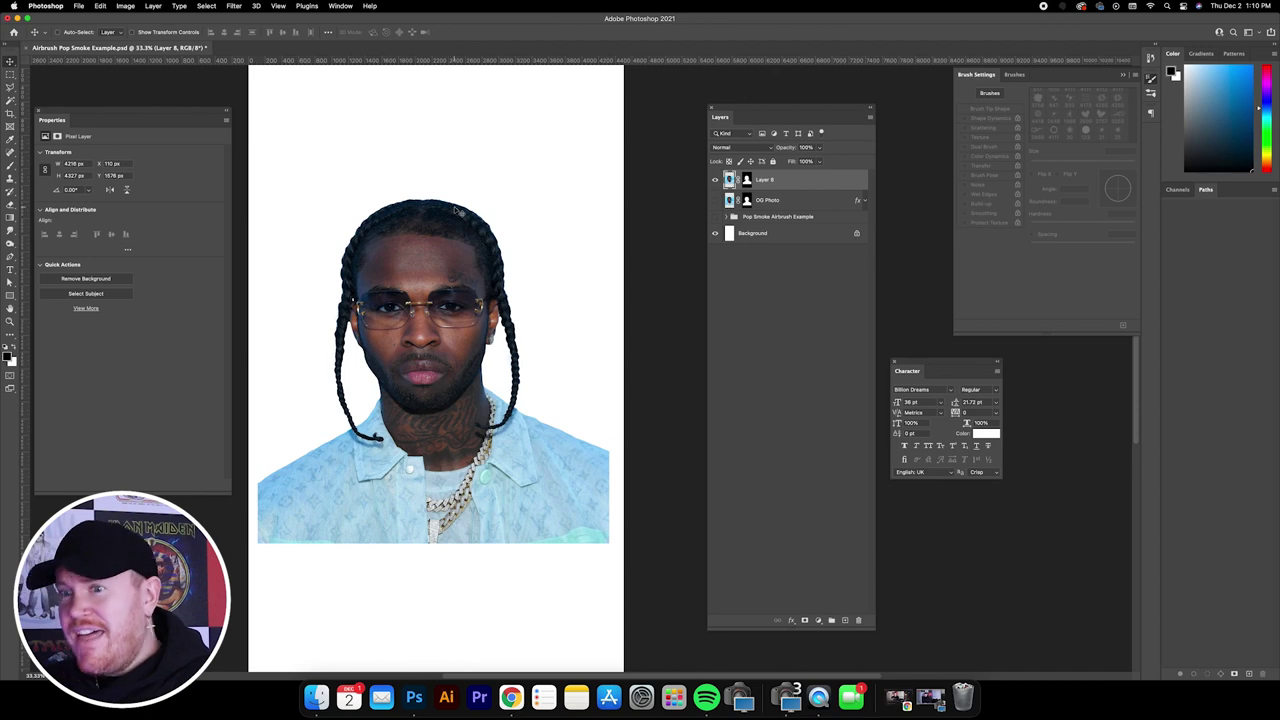
- Make white the foreground colour and open Layer 8's Layer Style dialog
left_click(14, 345)
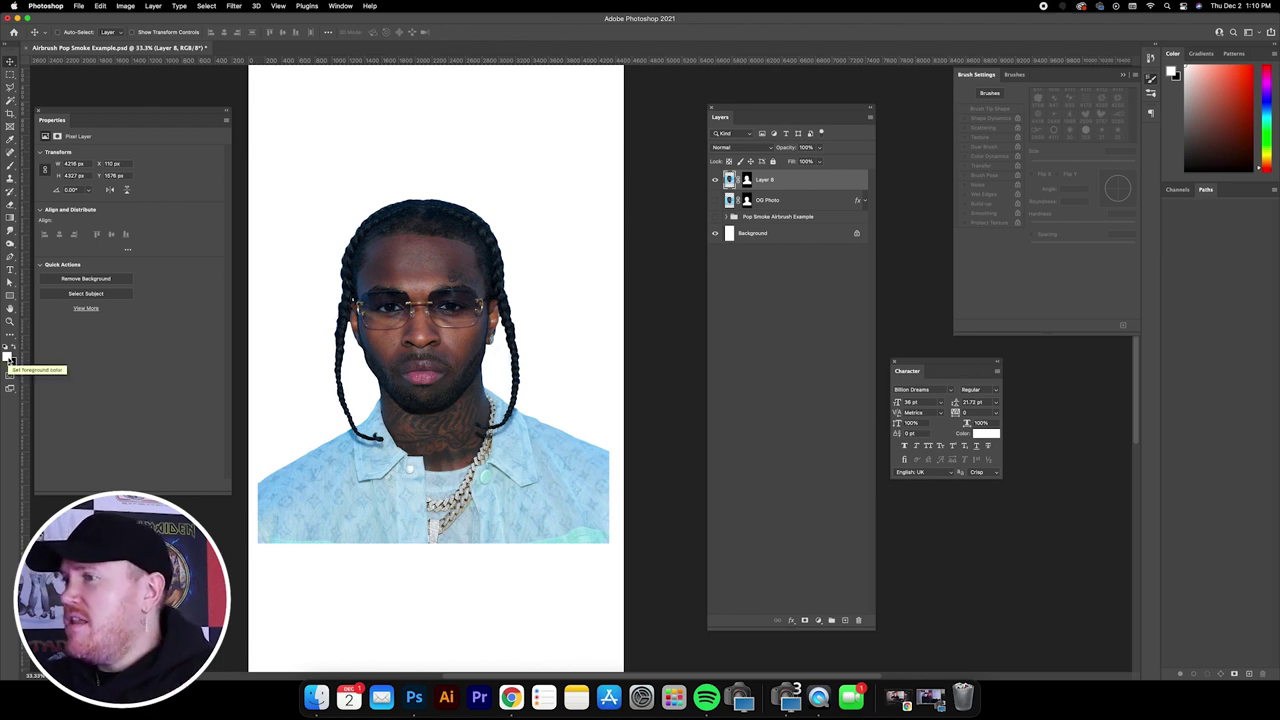
double_click(805, 184)
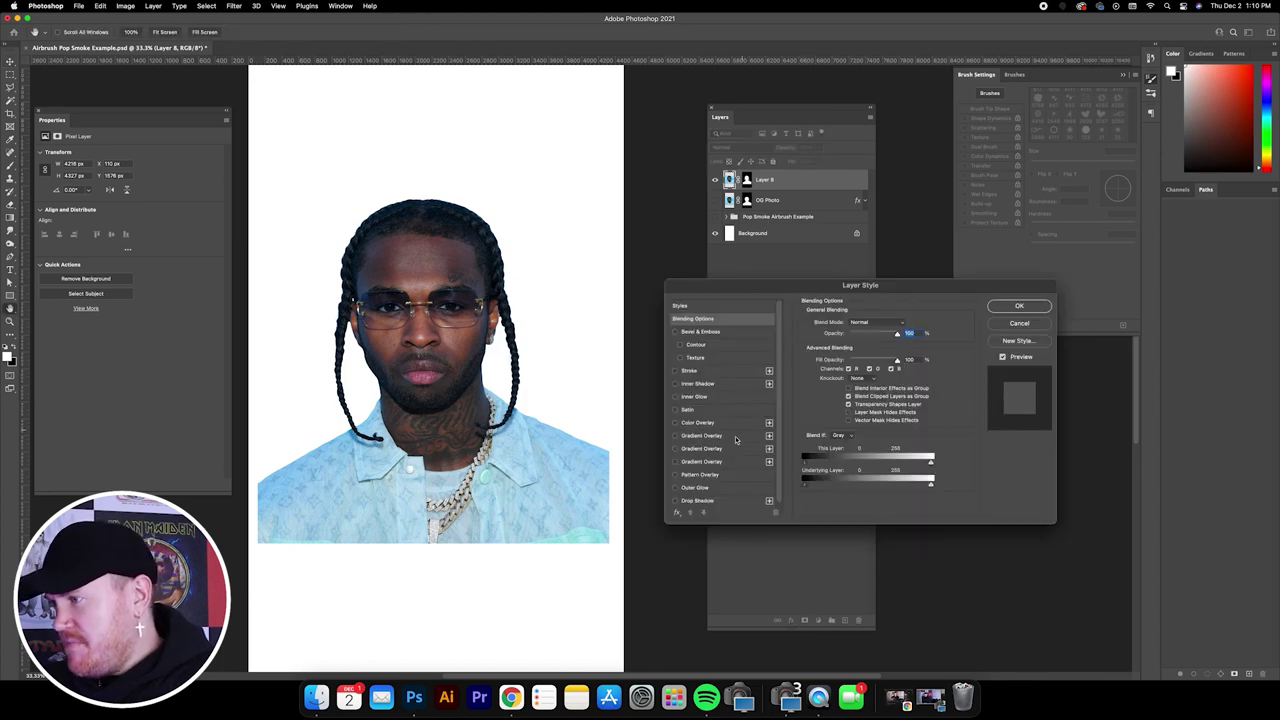
- Reset the styles list and add a white Gradient Overlay at 180°, 10% scale, fading the right edge
left_click(677, 512)
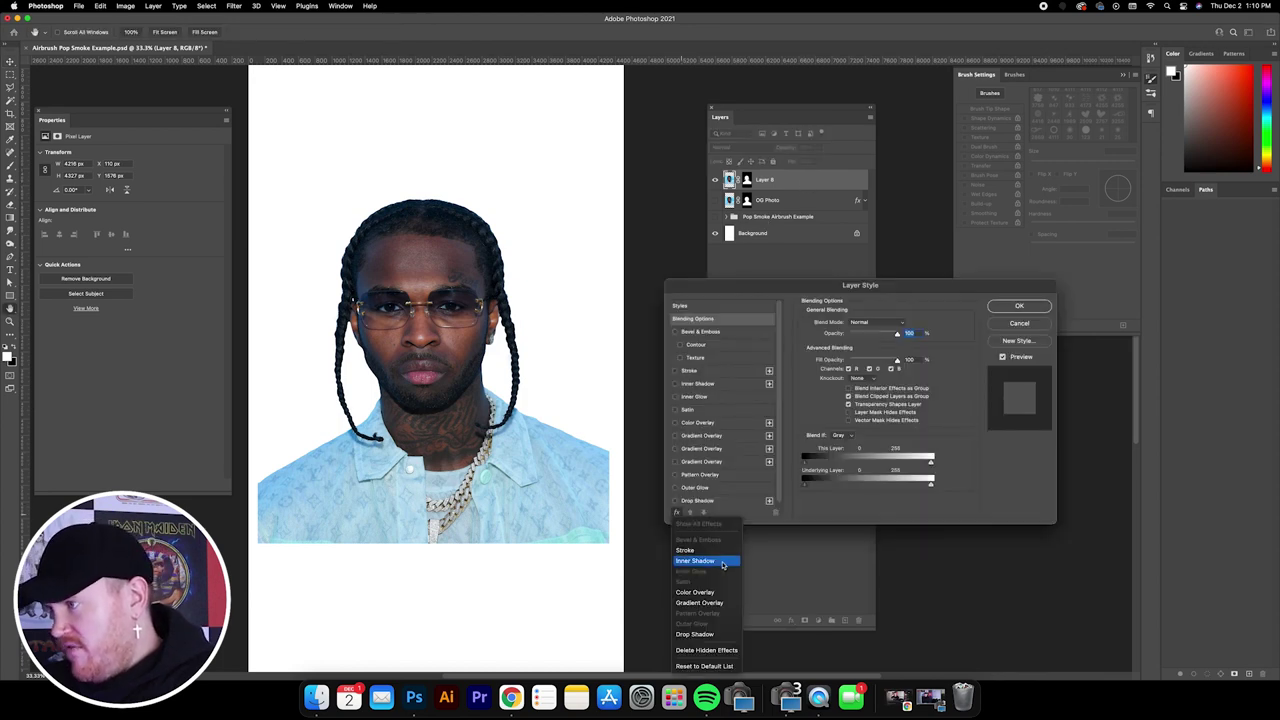
left_click(705, 666)
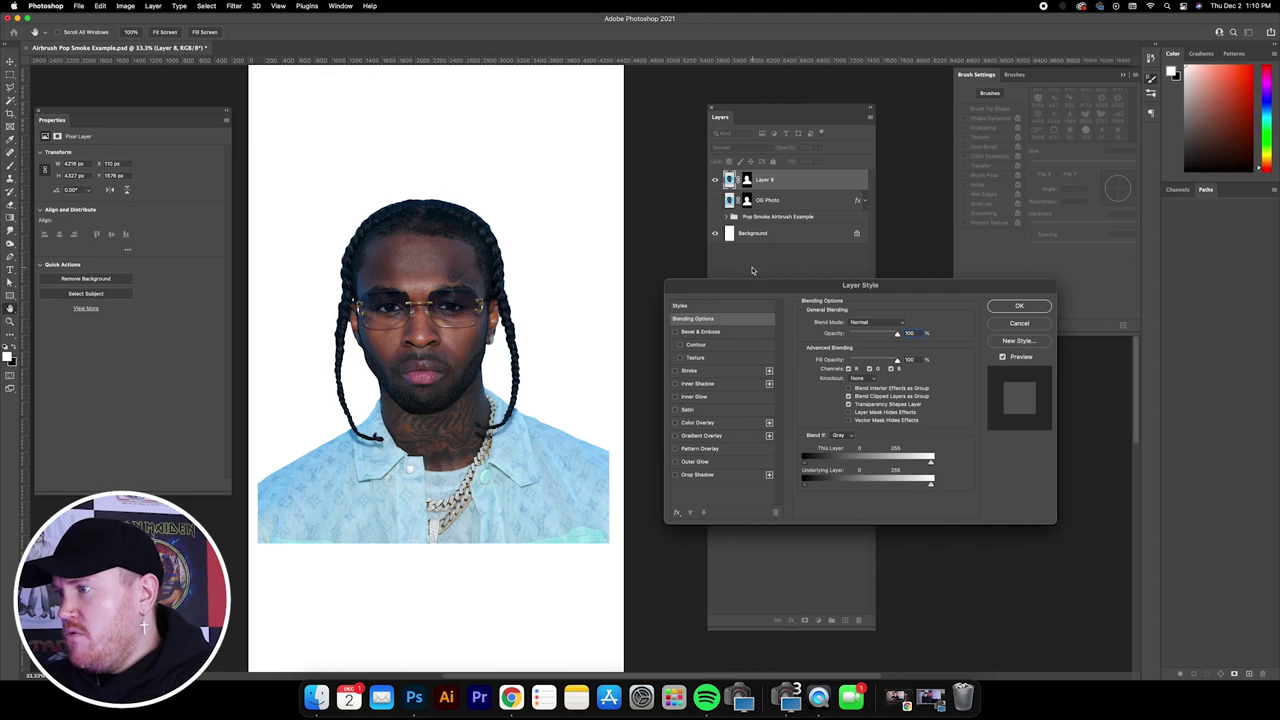
left_click_drag(741, 287, 732, 293)
left_click(697, 442)
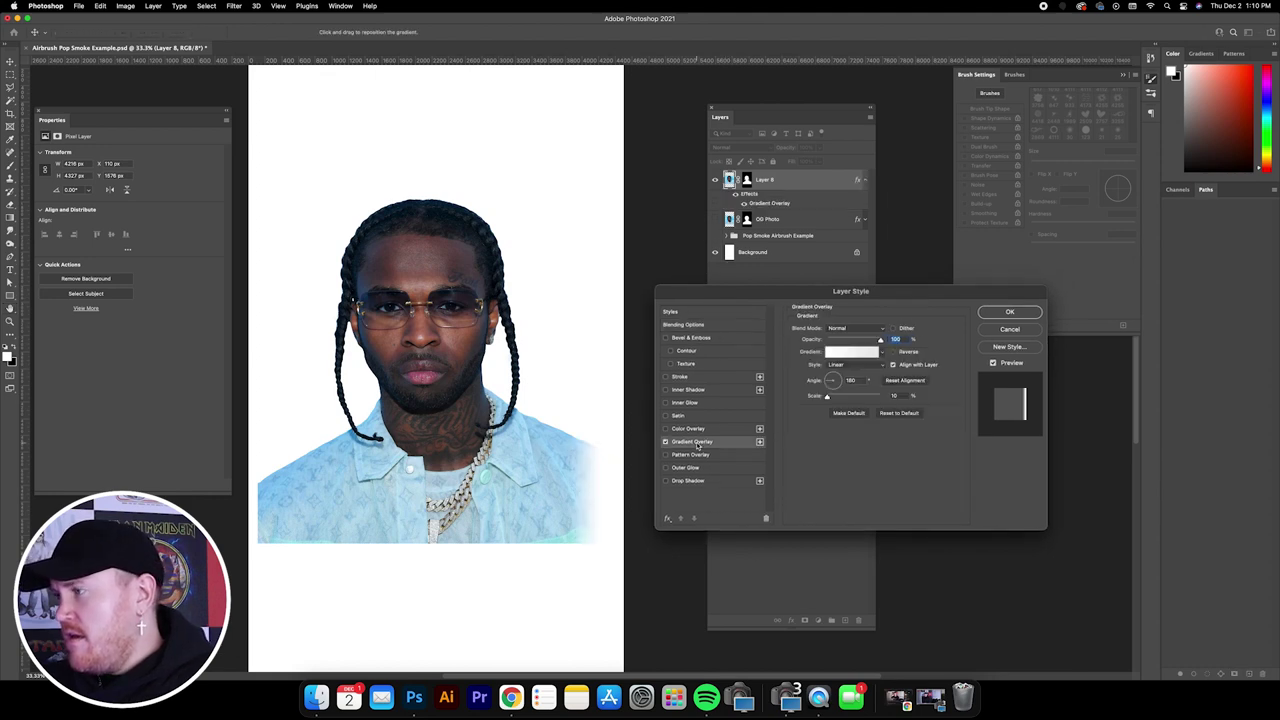
left_click(885, 354)
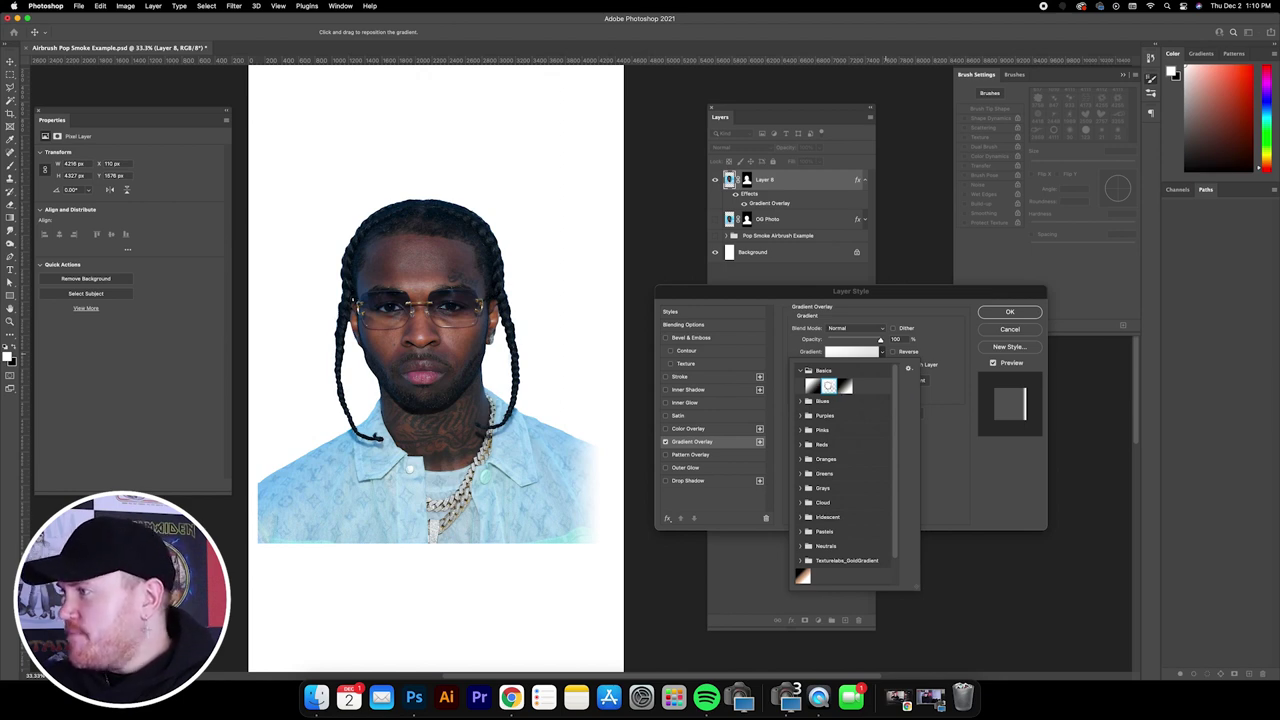
left_click(962, 319)
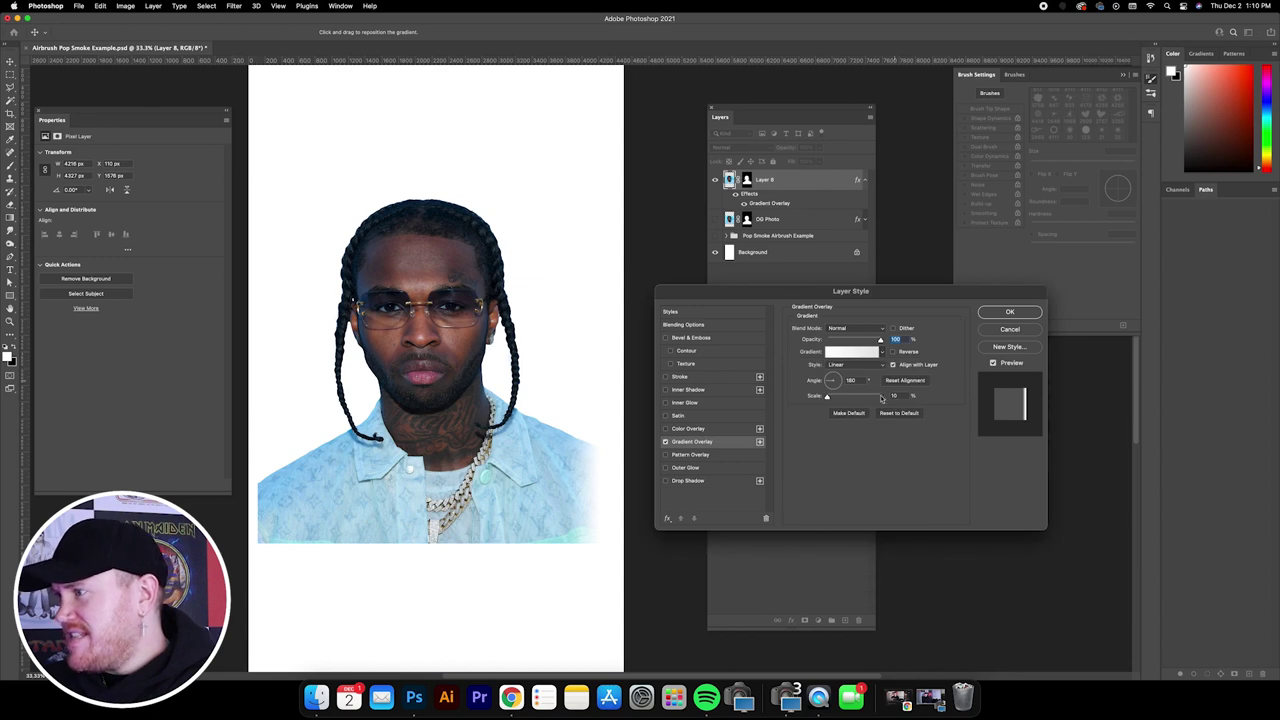
left_click(808, 398)
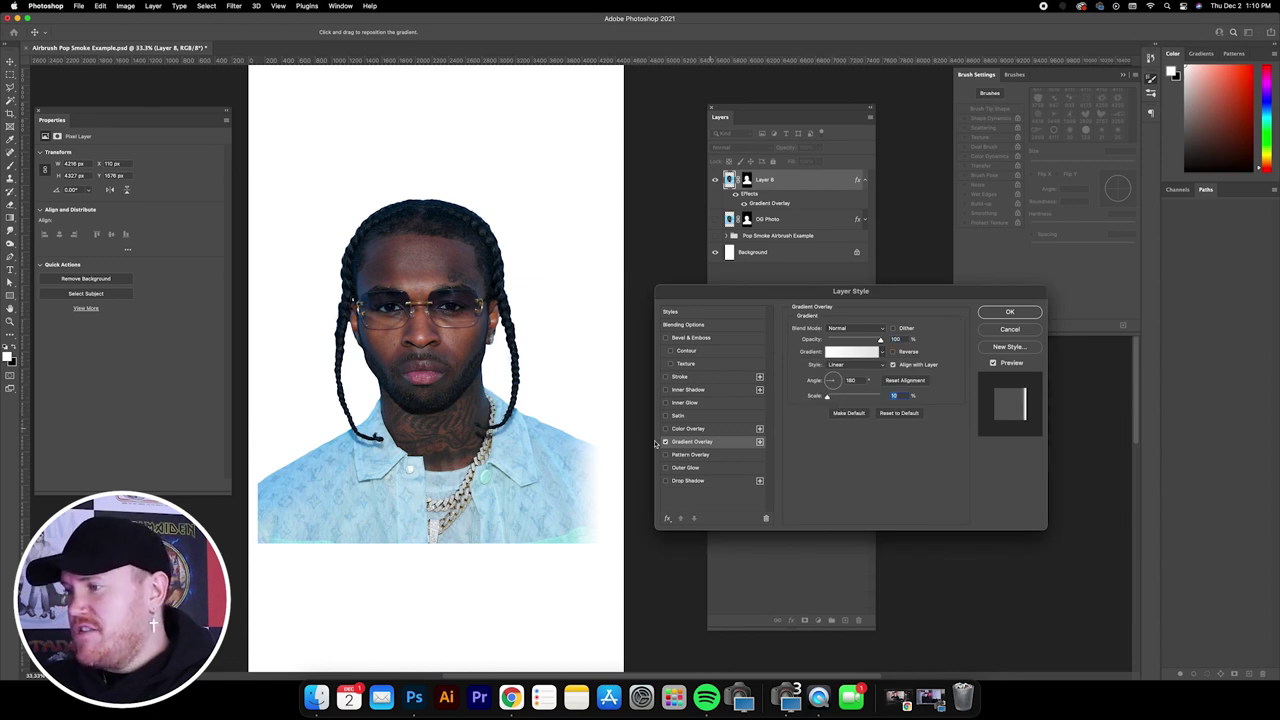
mouse_move(603, 451)
left_mouse_down()
mouse_move(574, 449)
mouse_move(597, 449)
left_mouse_up()
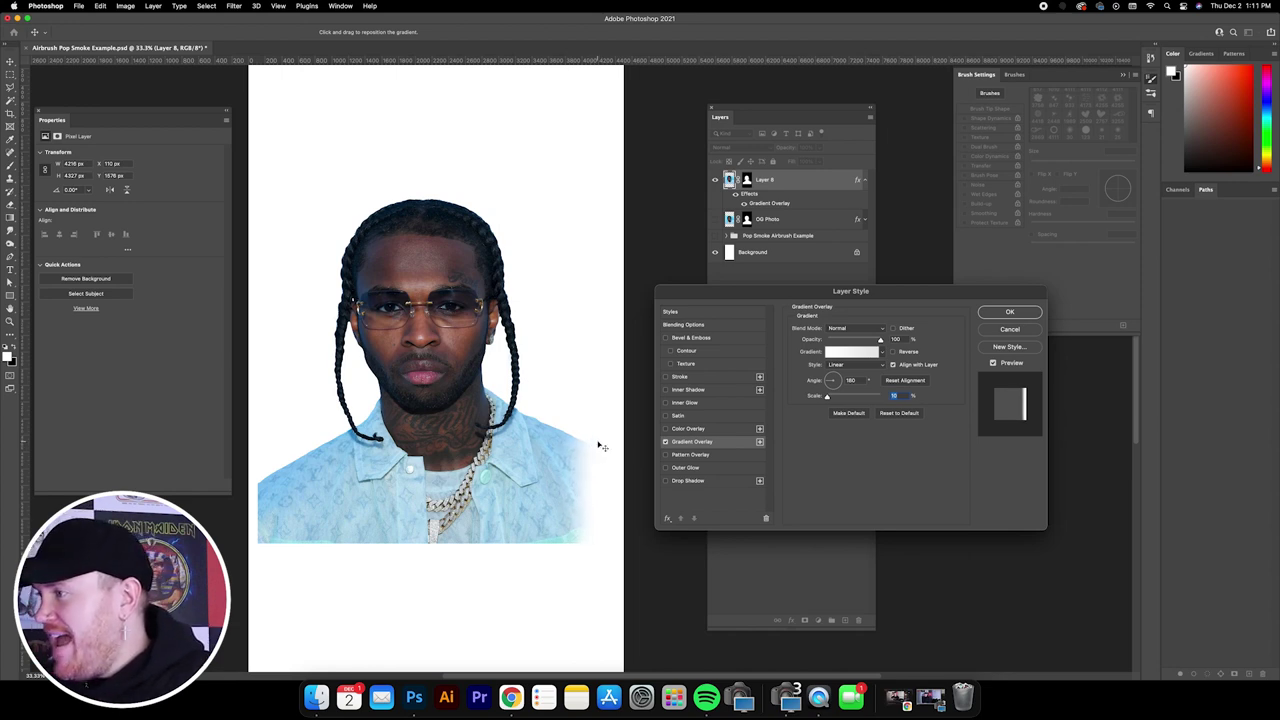
left_click(851, 380)
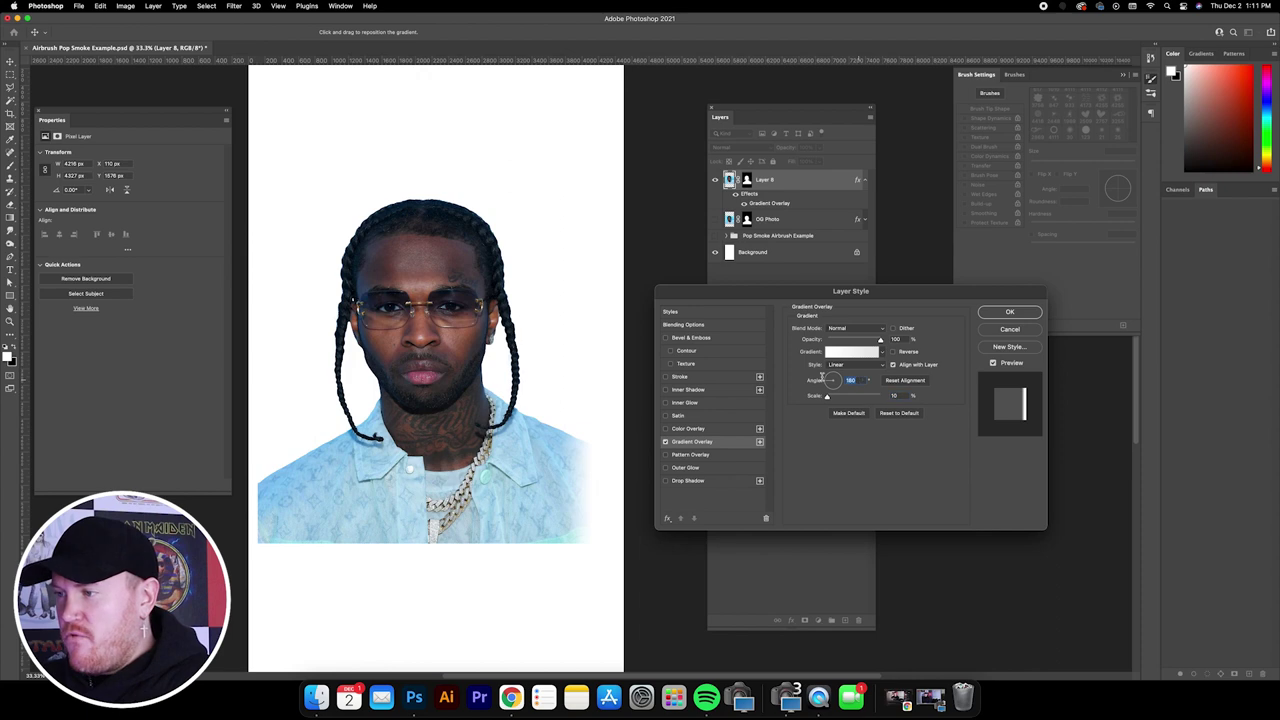
left_click_drag(576, 454, 600, 430)
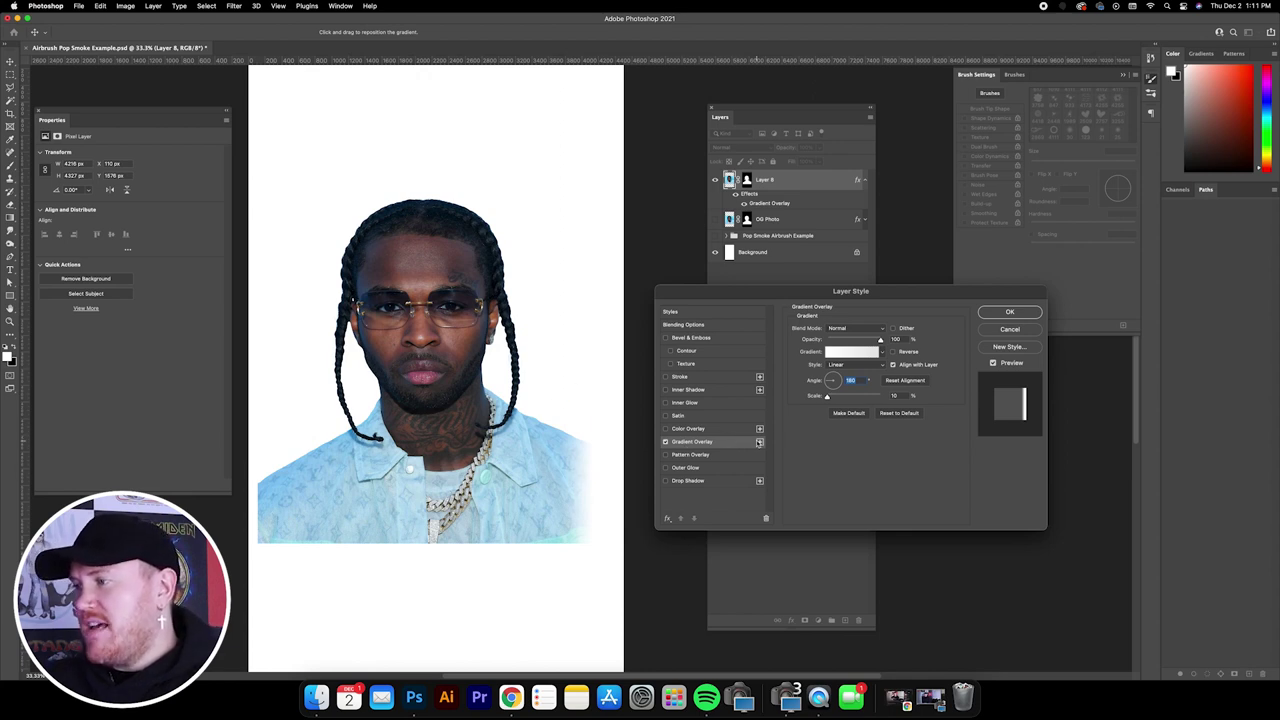
- Add a second white gradient overlay positioned over the lower left of the portrait
left_click(760, 443)
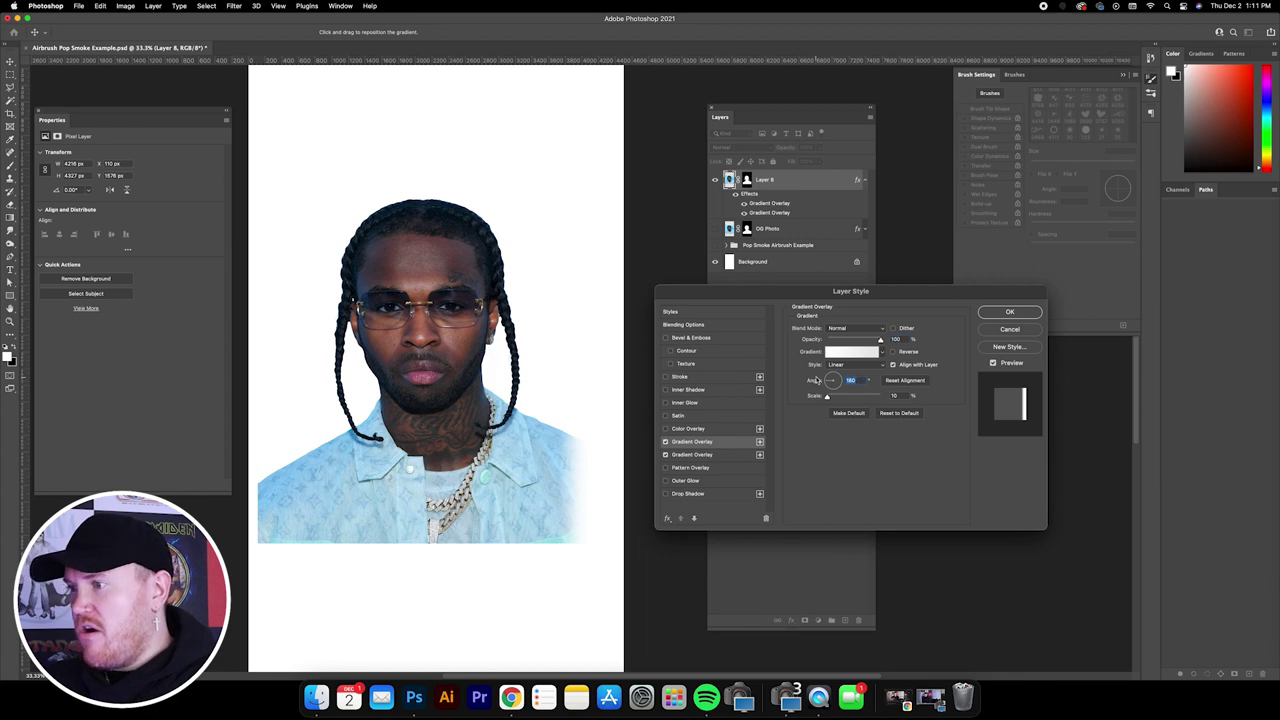
type("0")
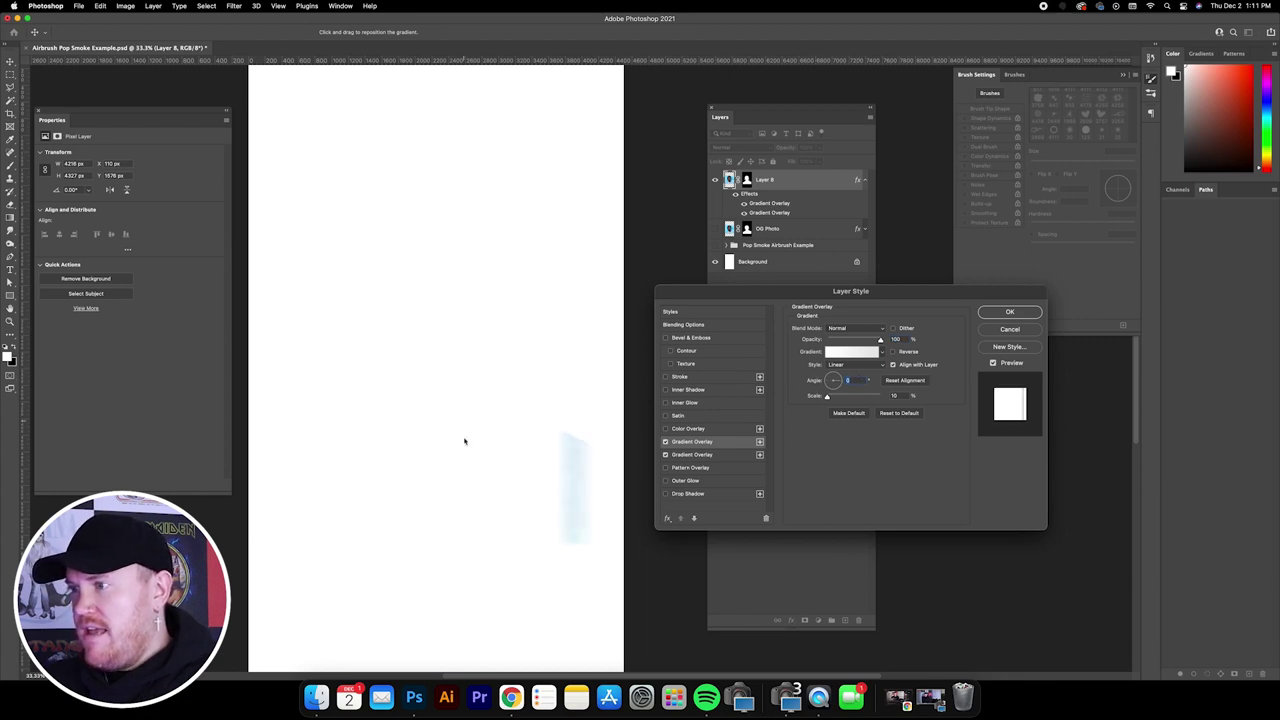
left_click_drag(471, 463, 292, 427)
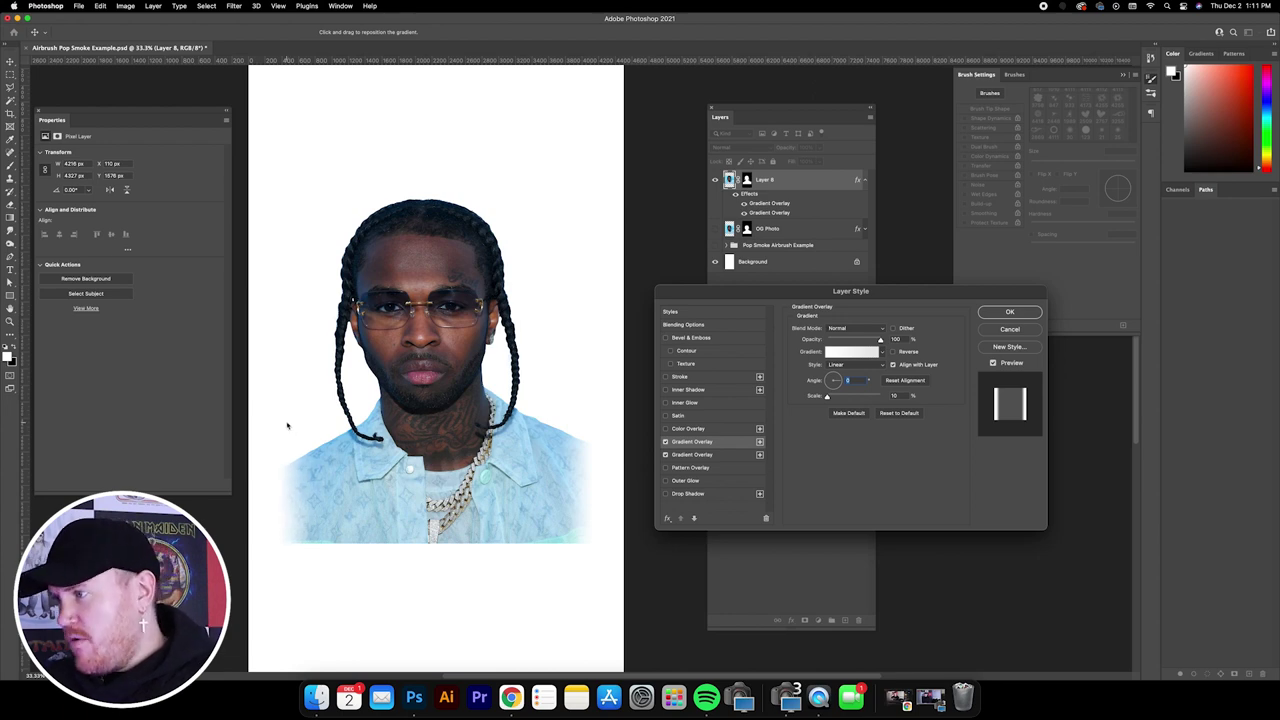
- Add a third gradient overlay at 90° fading below the shirt, then apply the styles
left_click(760, 442)
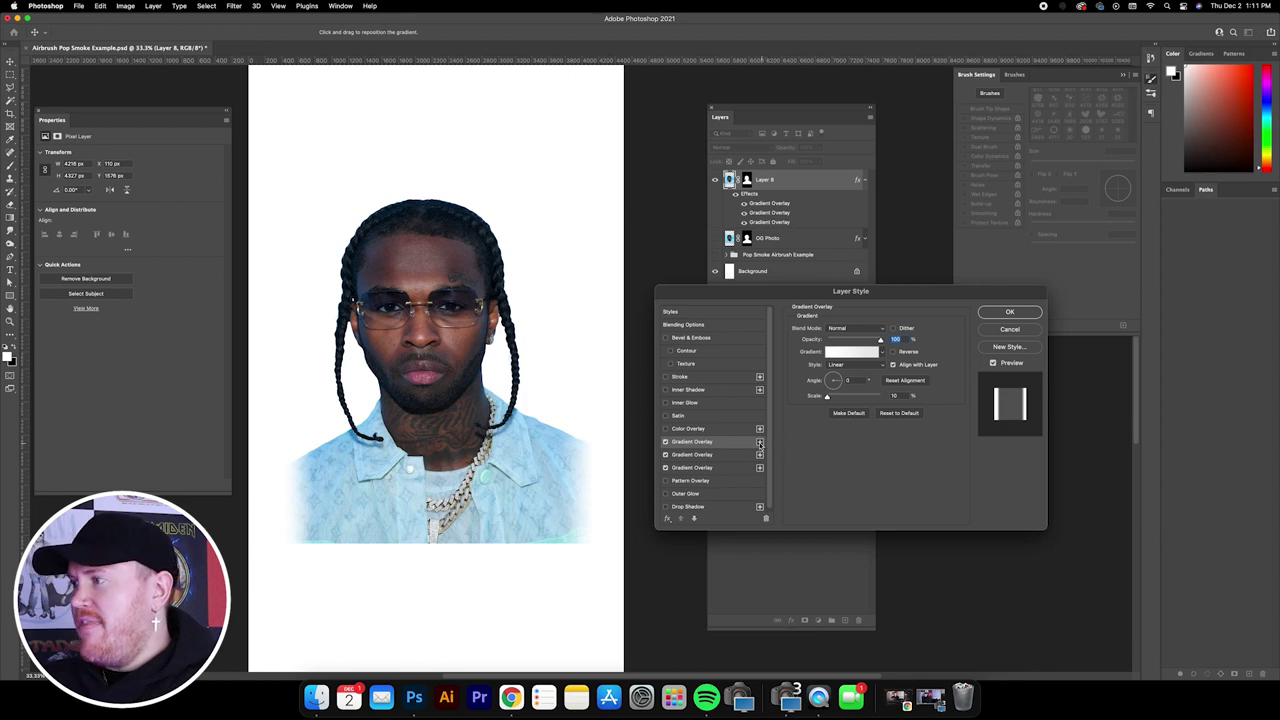
key("Tab")
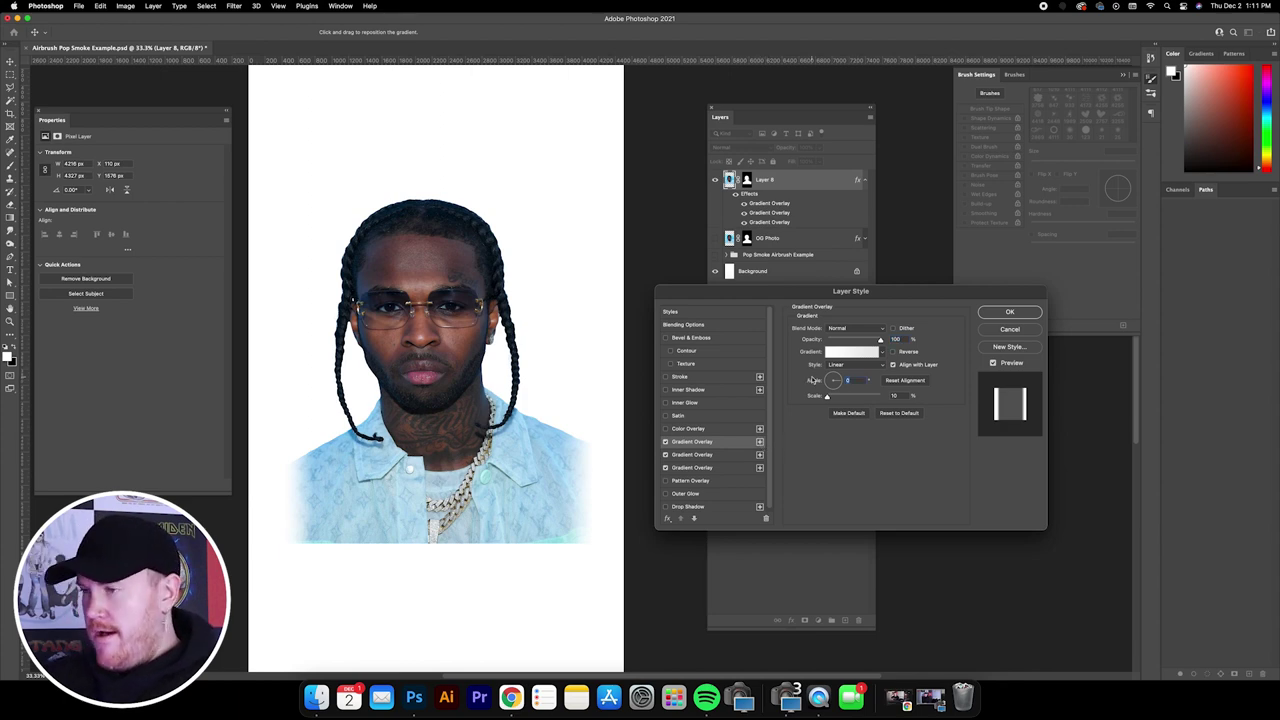
type("90")
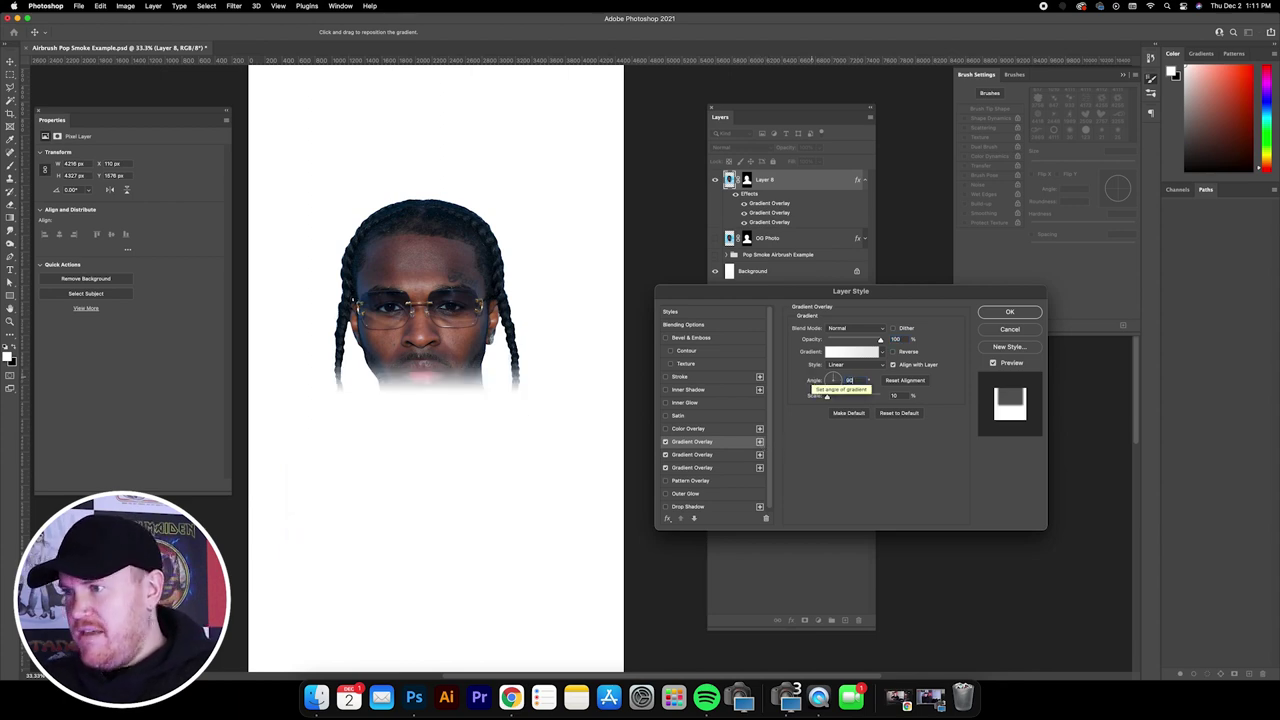
left_click_drag(460, 345, 447, 483)
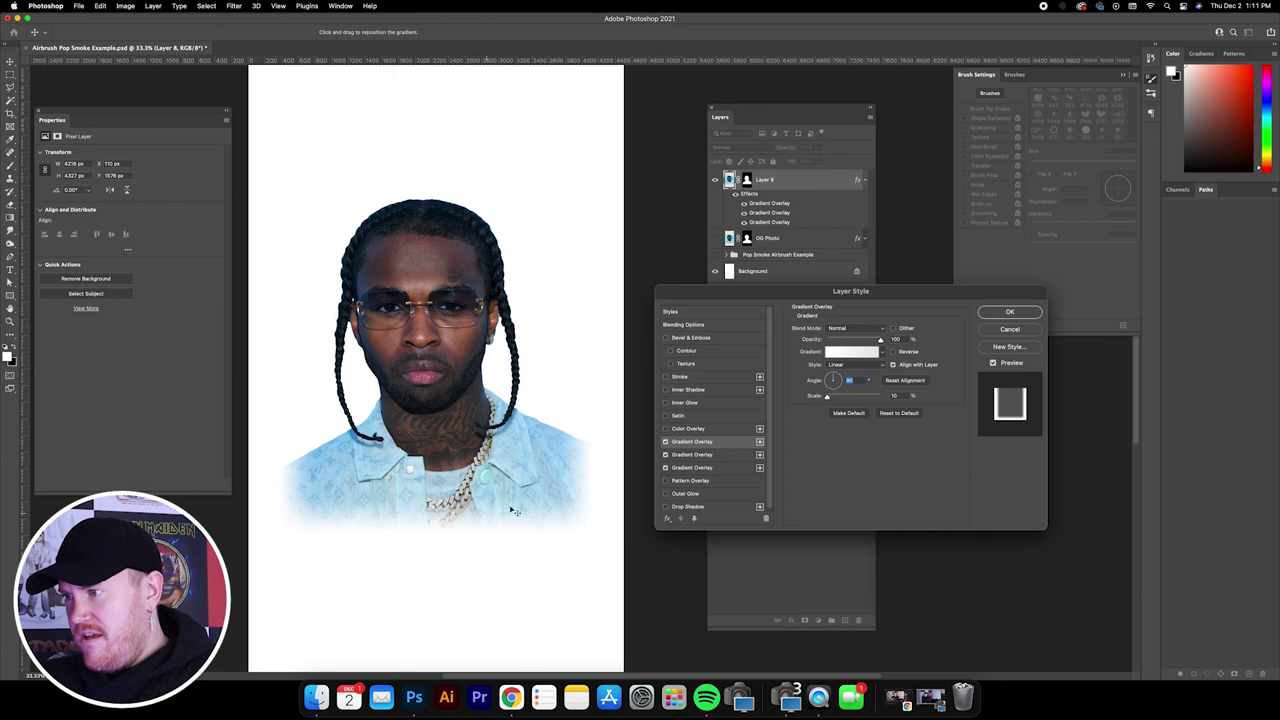
left_click_drag(554, 504, 548, 498)
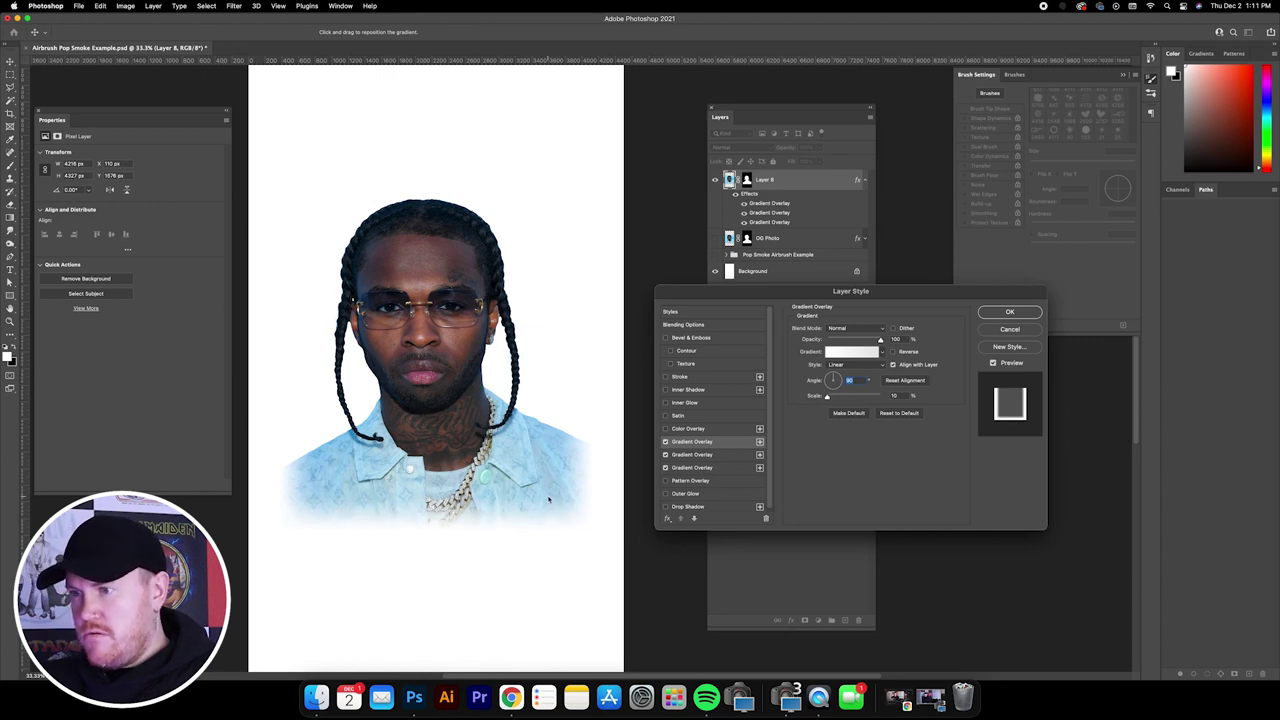
key("Return")
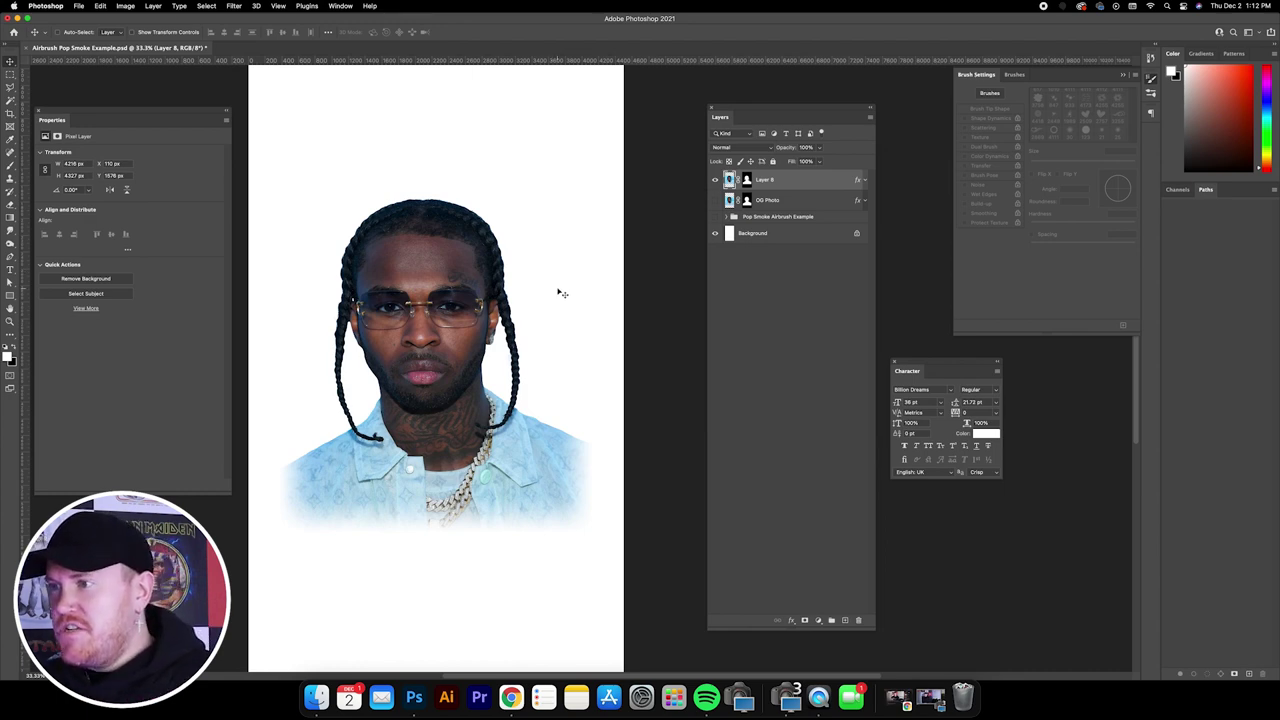
- Feather Layer 8's mask to 4.0 px and fit the document back on screen
scroll(562, 293, "up", 5)
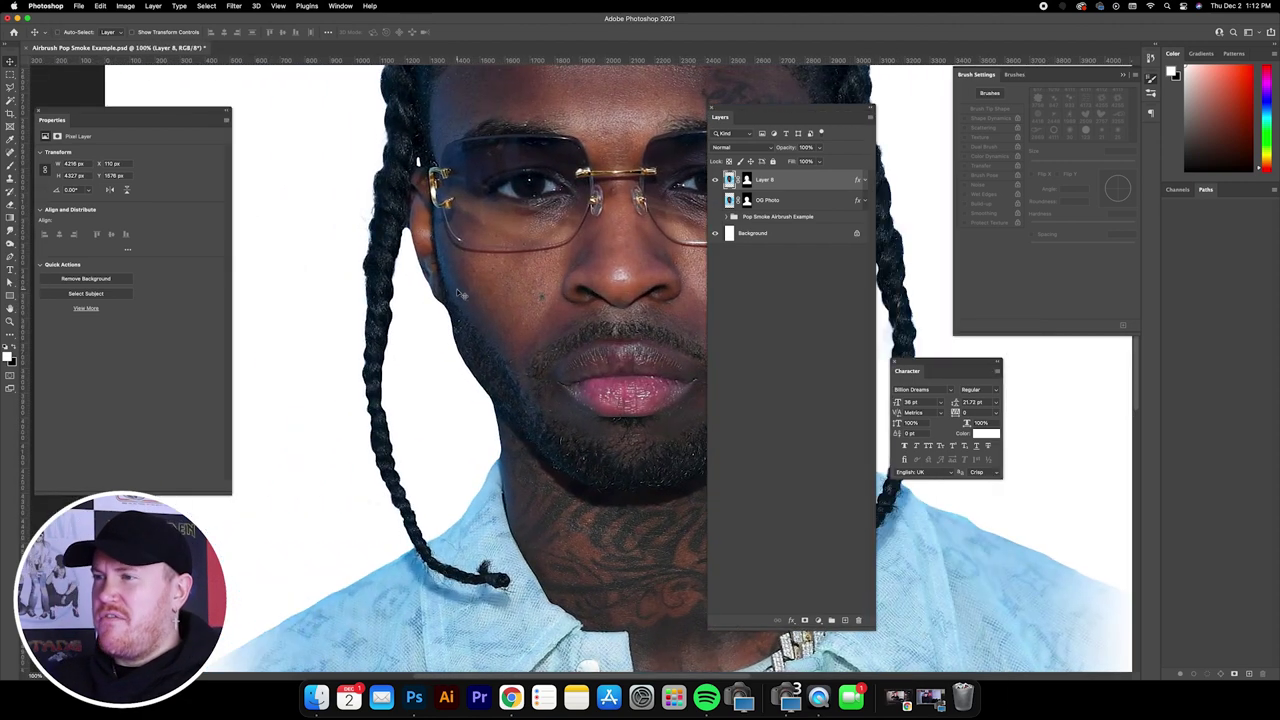
scroll(460, 294, "up", 2)
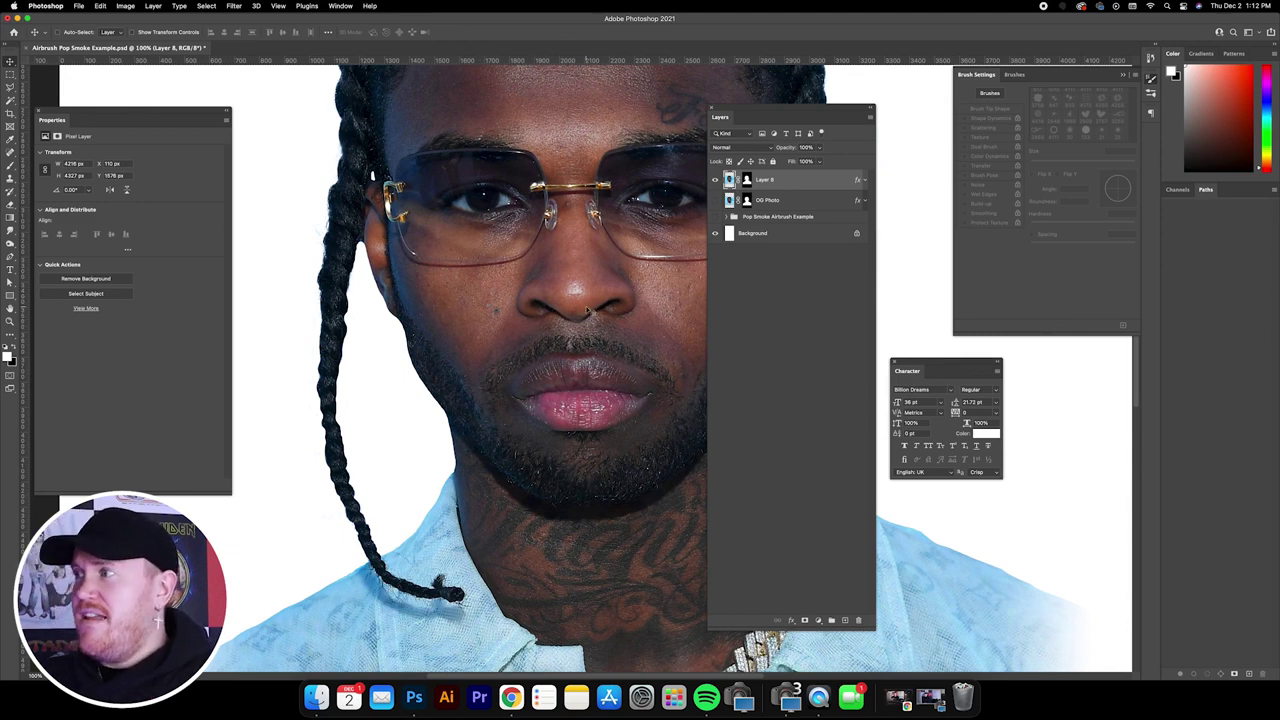
scroll(590, 312, "right", 1)
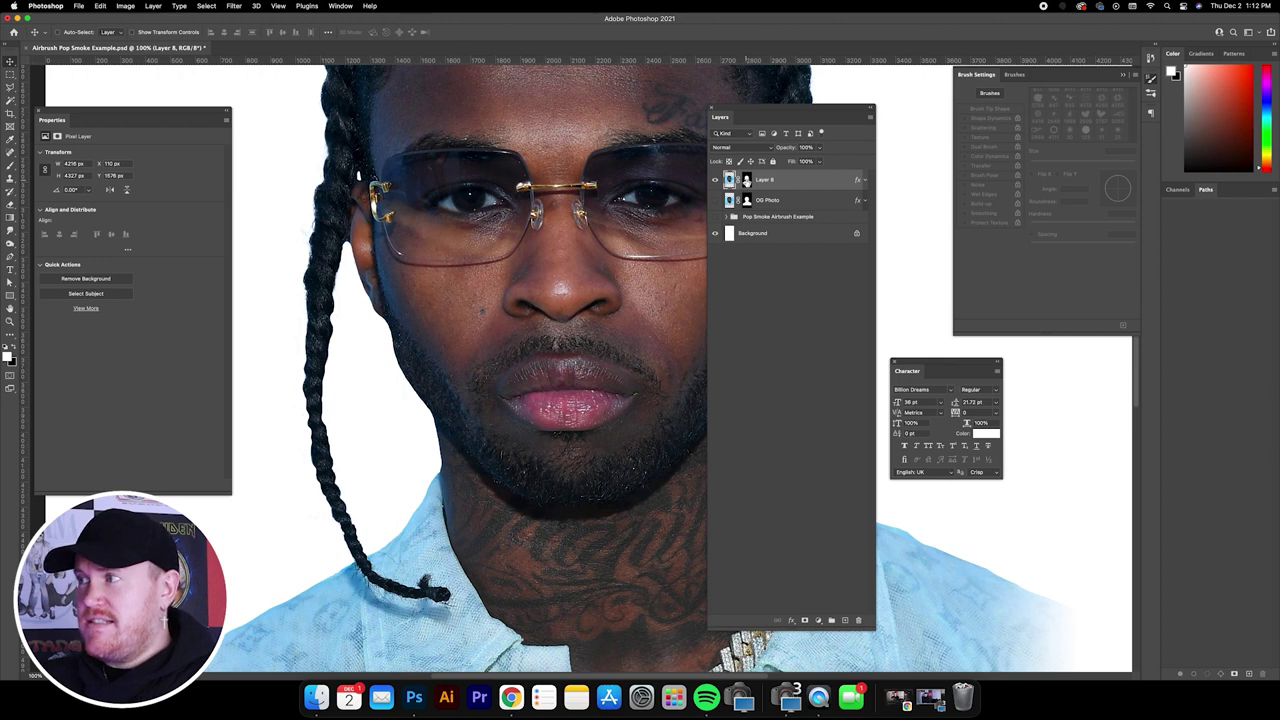
left_click(746, 181)
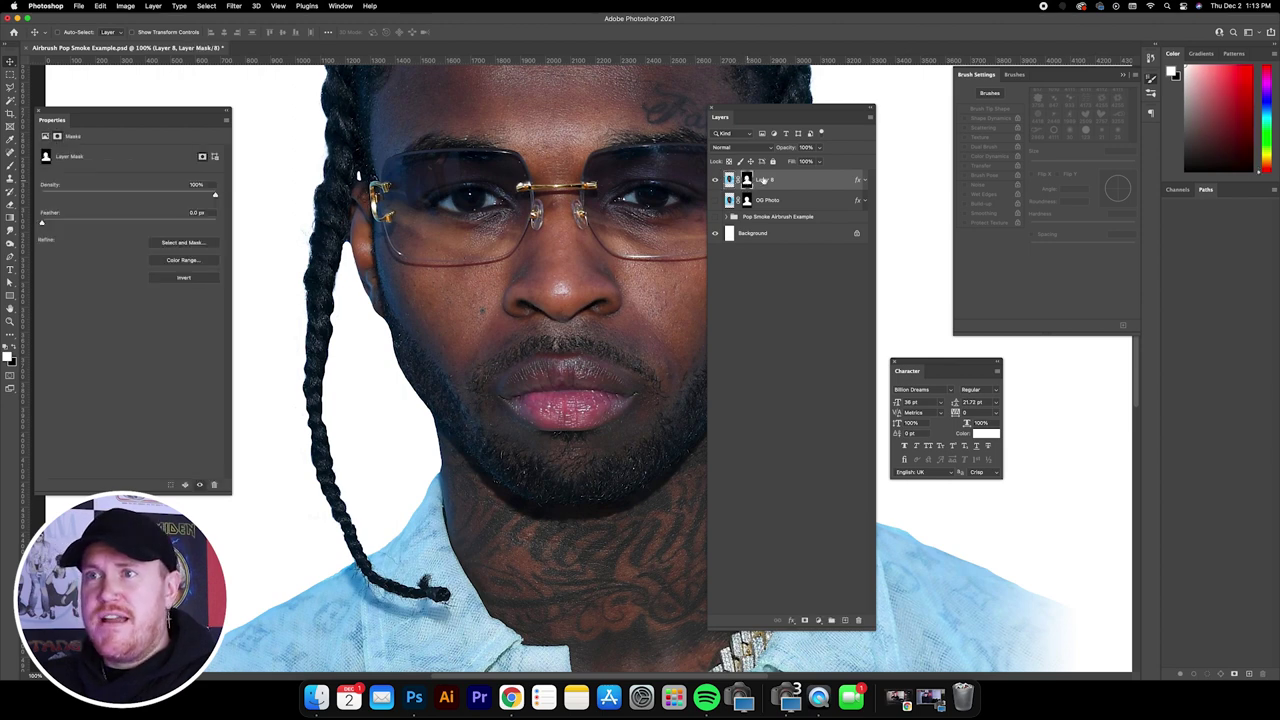
left_click_drag(73, 111, 87, 121)
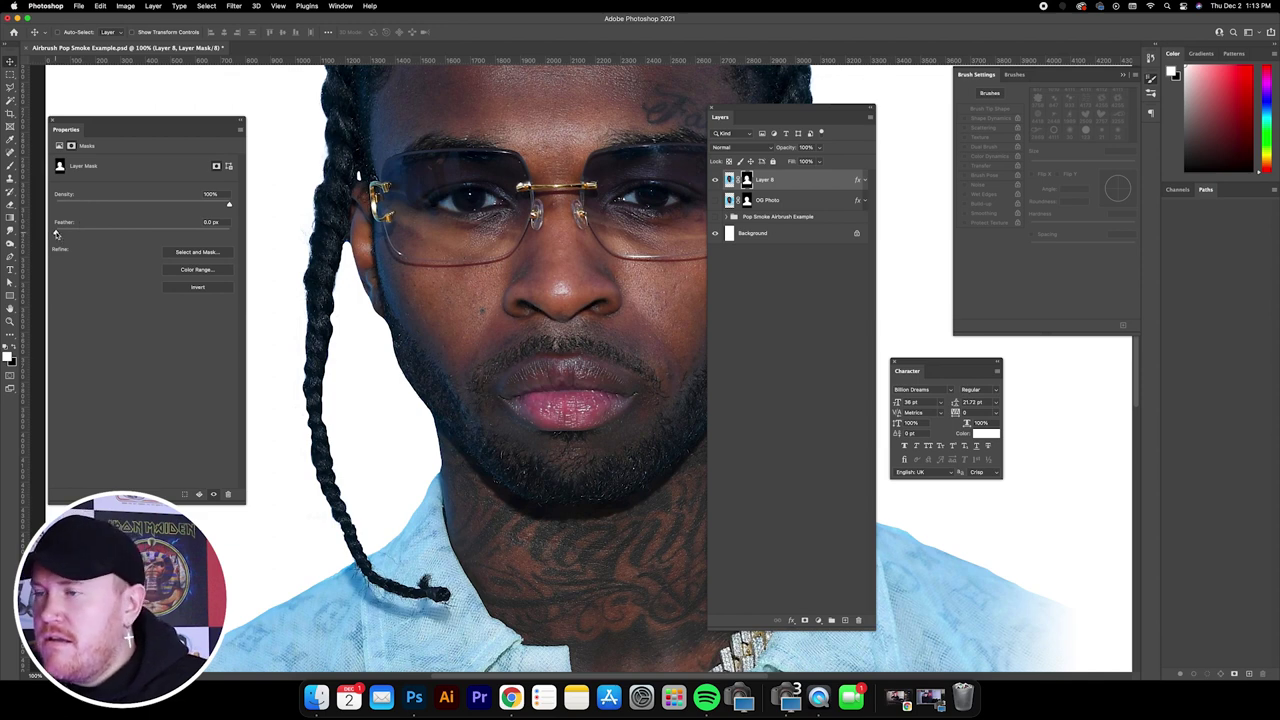
left_click_drag(56, 234, 91, 233)
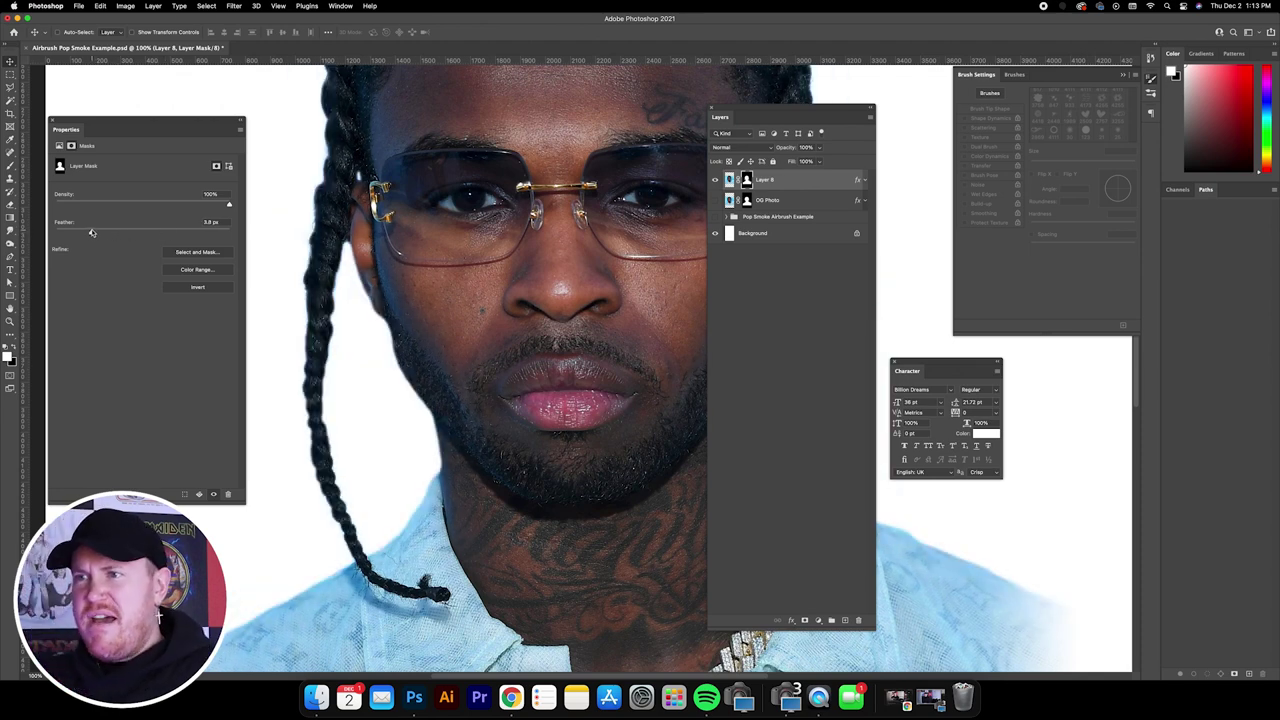
left_click(222, 221)
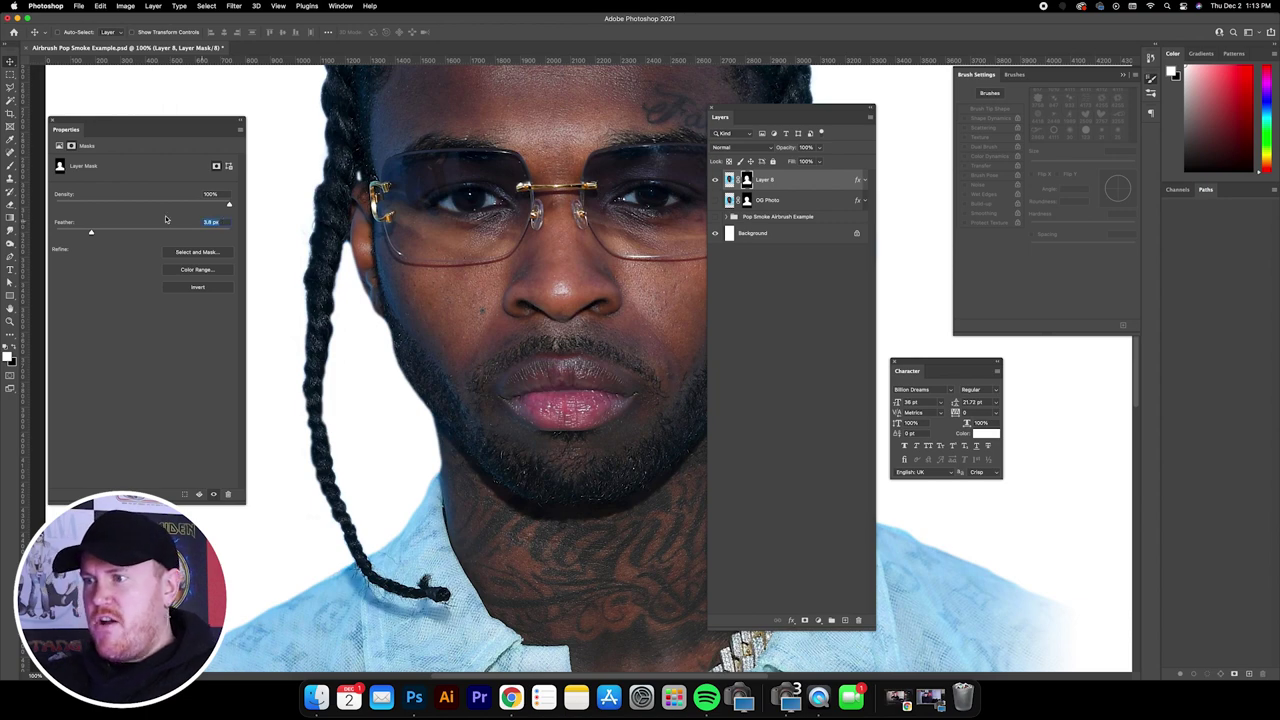
type("4")
key("Return")
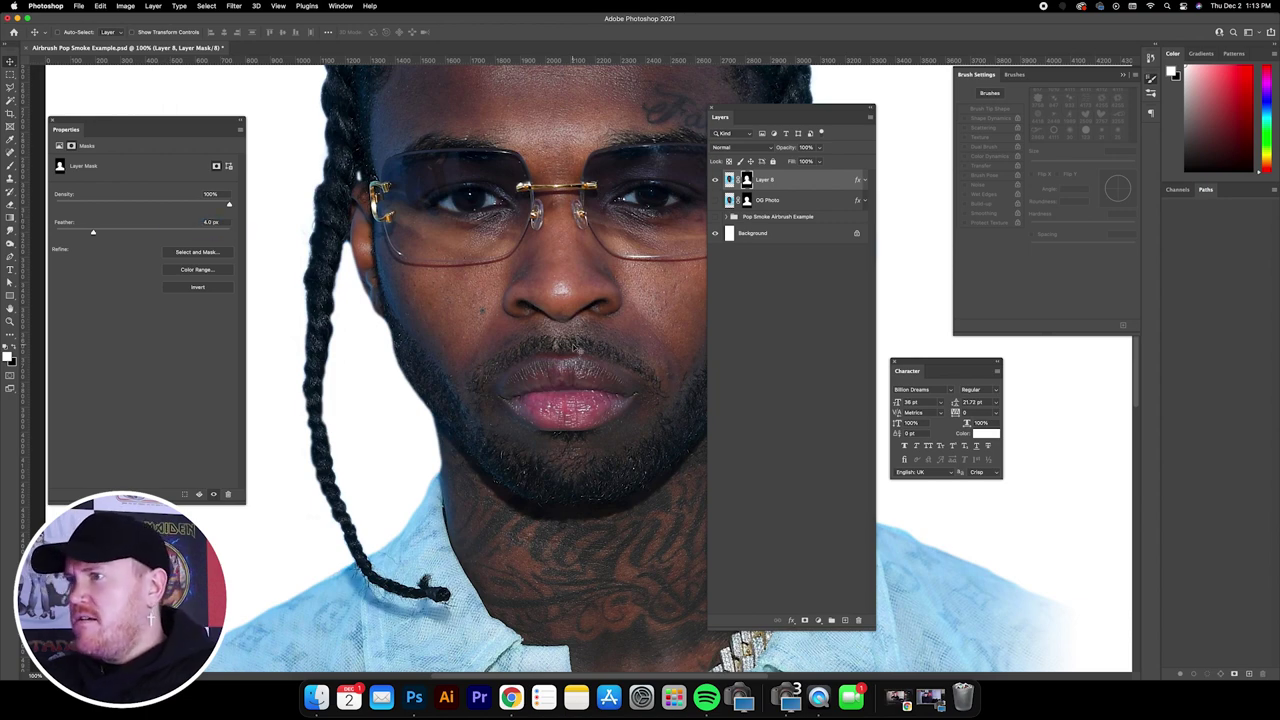
key("super+0")
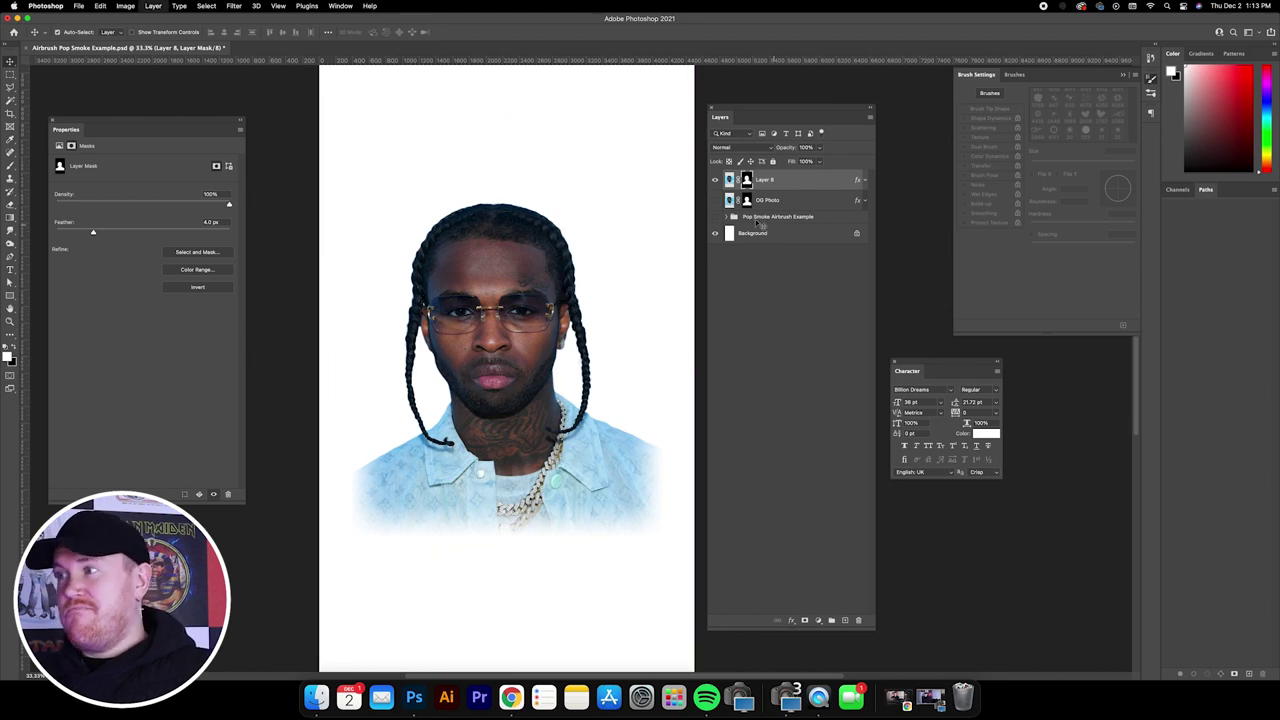
- Duplicate Layer 8, hide the original, and convert the copy into a smart object
key("super+j")
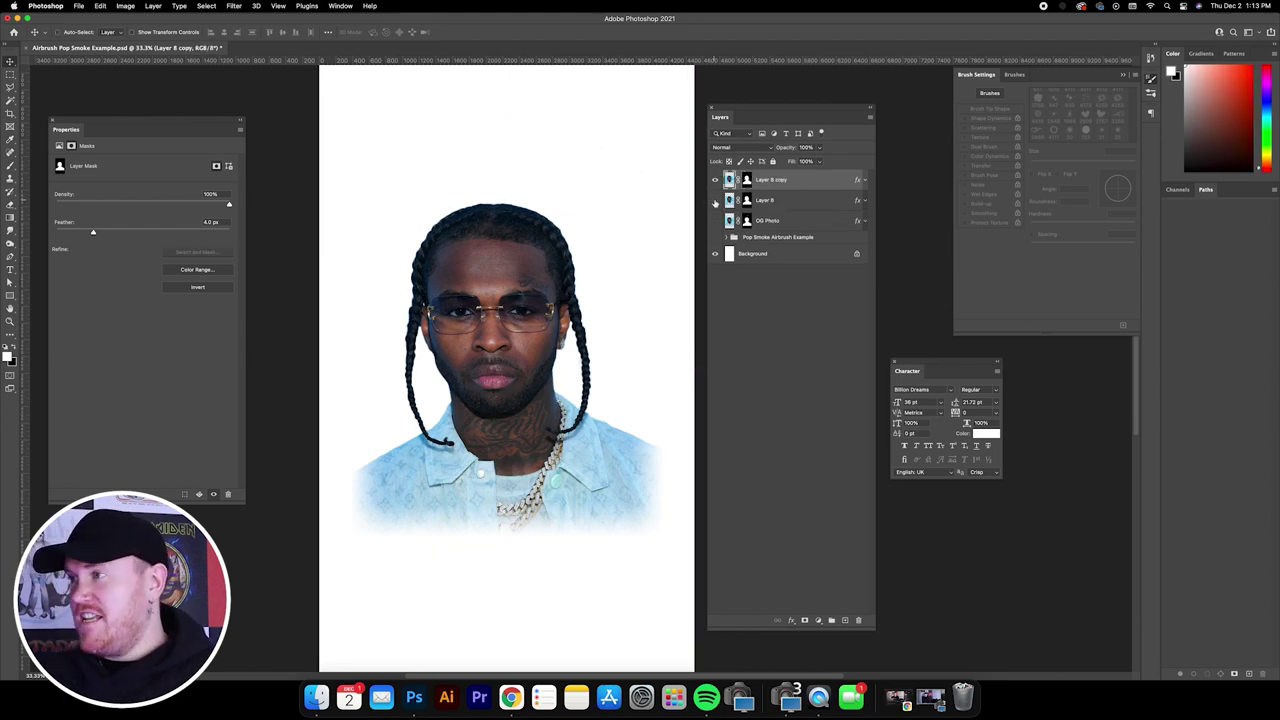
left_click(714, 200)
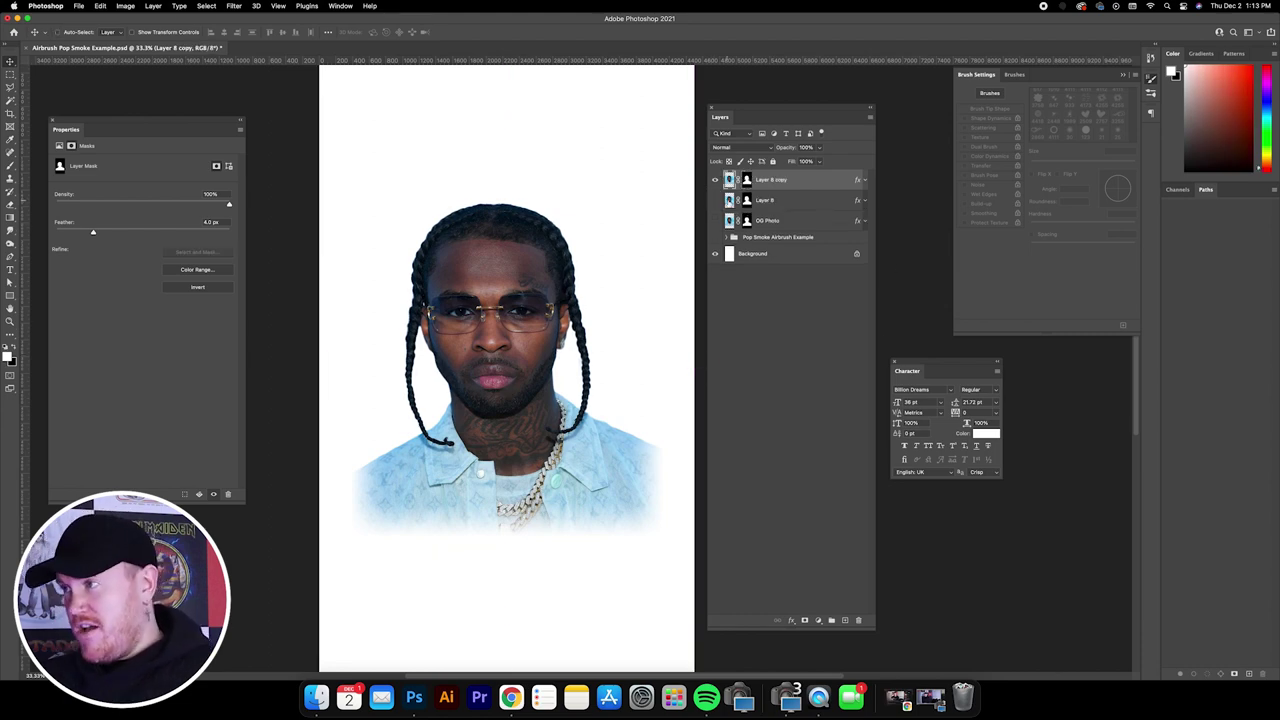
right_click(813, 184)
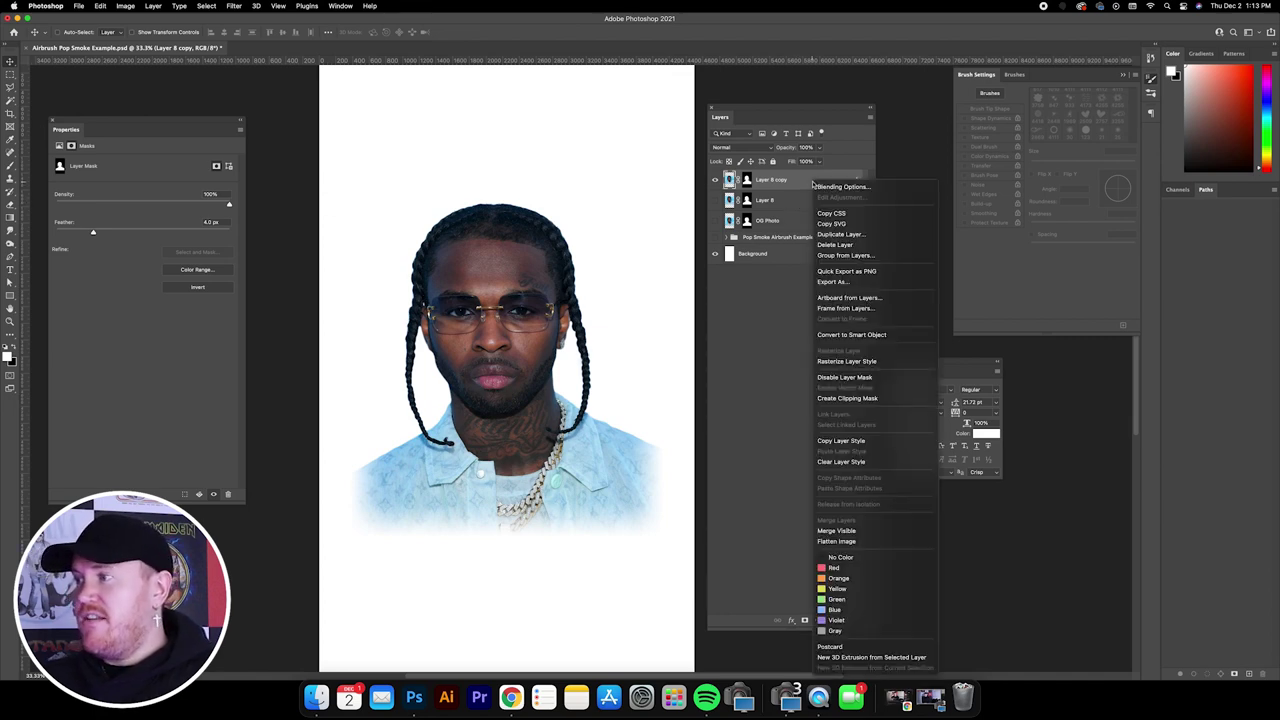
left_click(840, 336)
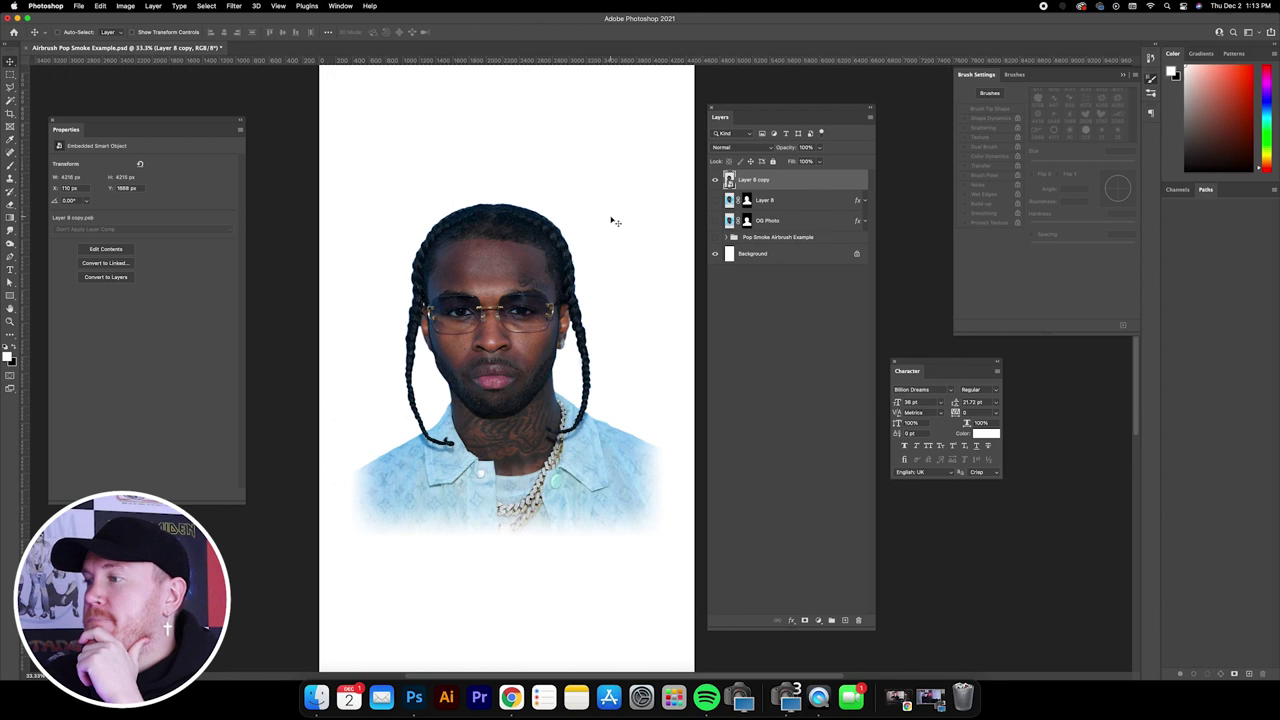
scroll(615, 221, "right", 3)
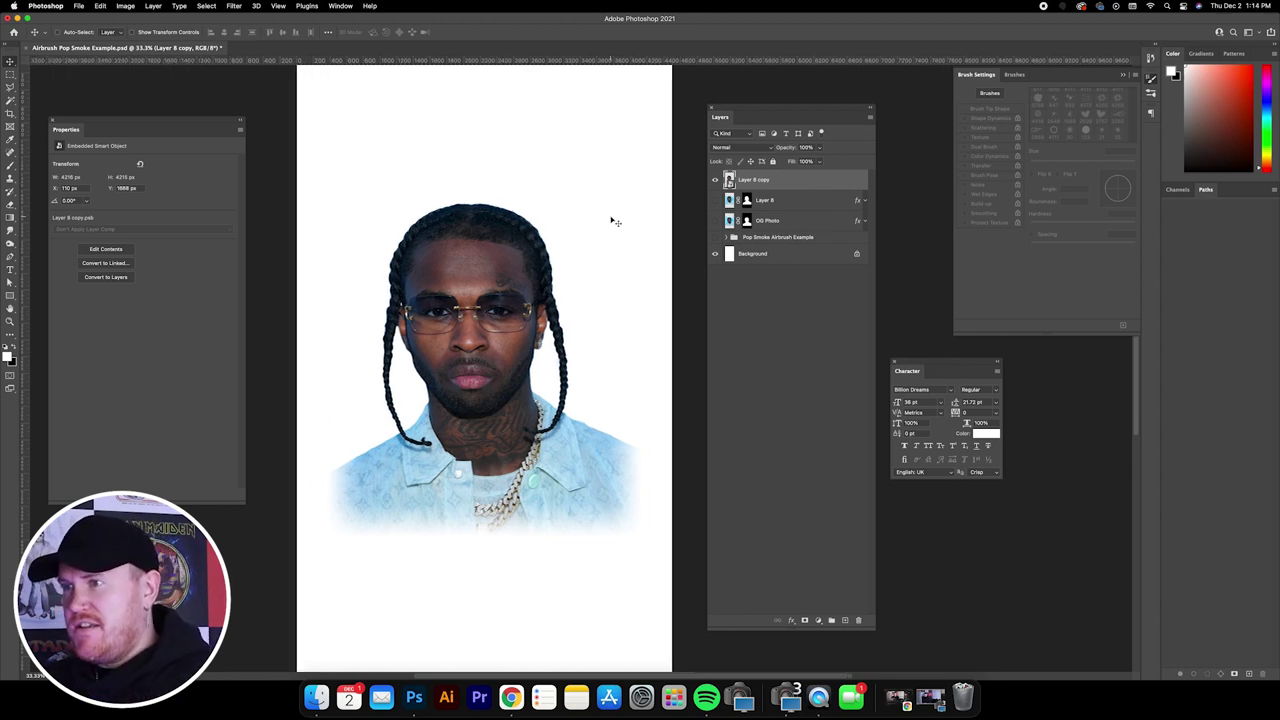
scroll(615, 221, "up", 3)
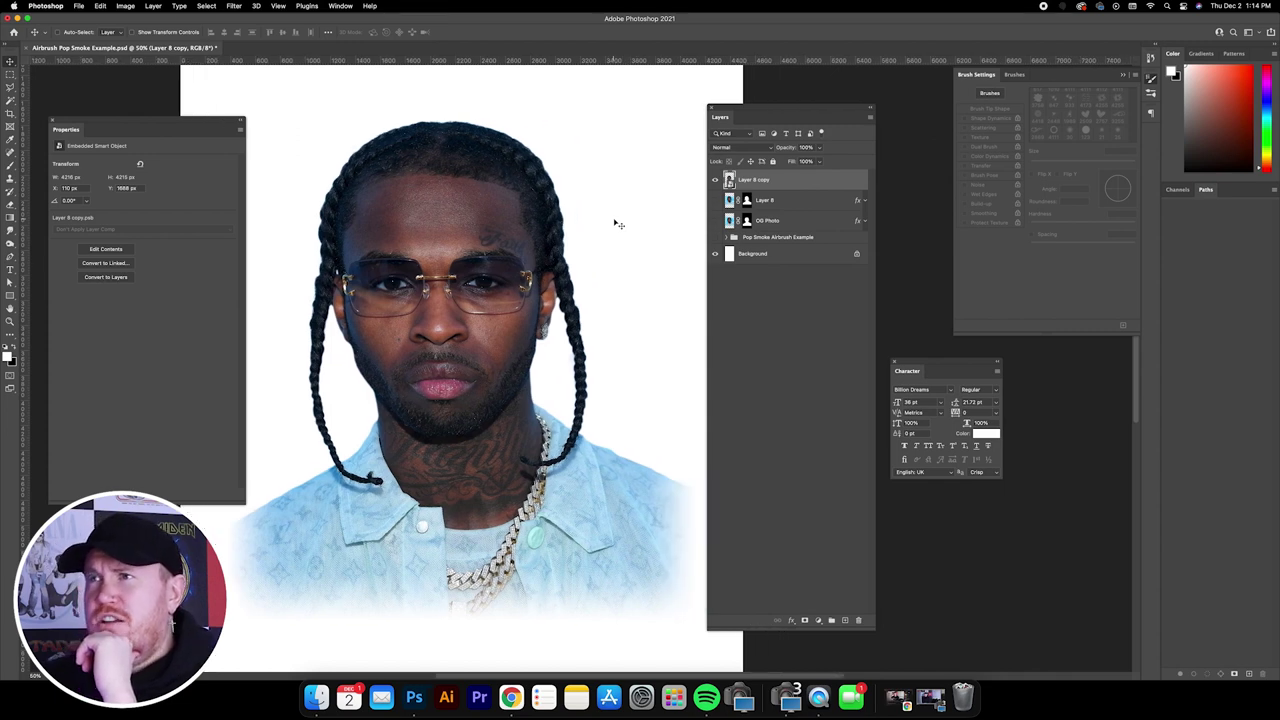
- Open the Oil Paint filter on Layer 8 copy and set Stylization to 10
left_click(234, 6)
mouse_move(259, 199)
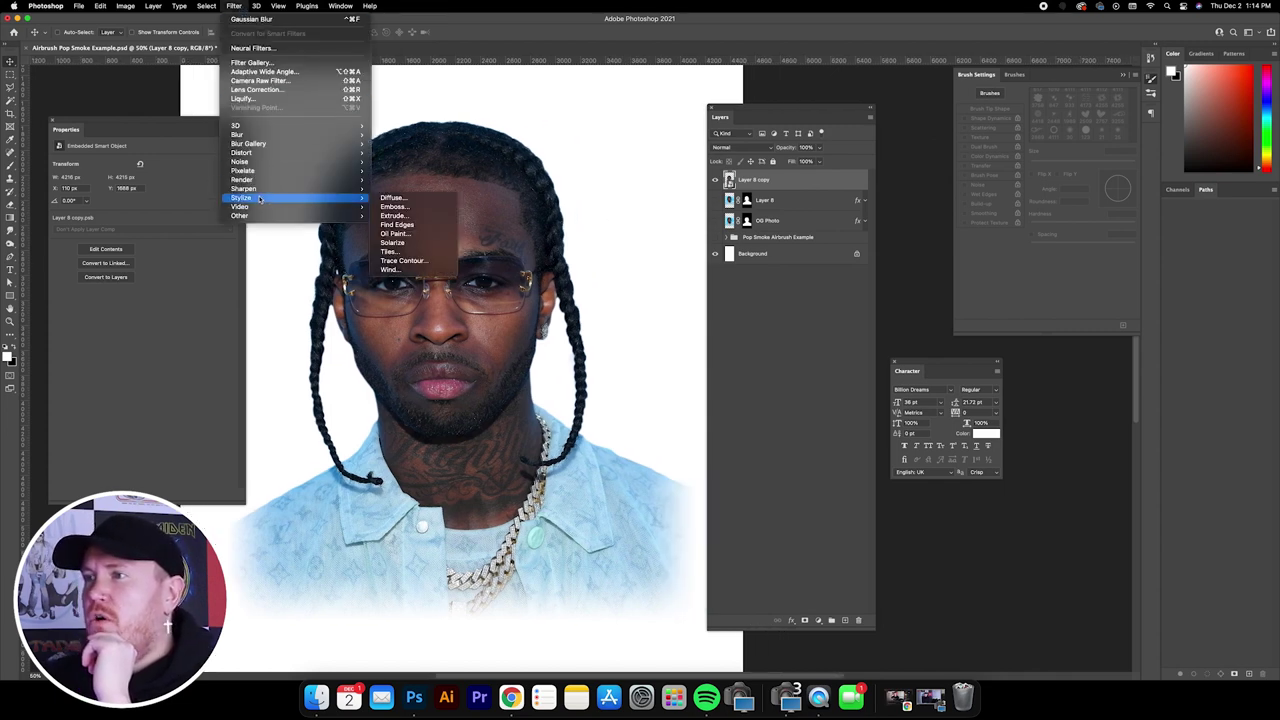
left_click(427, 235)
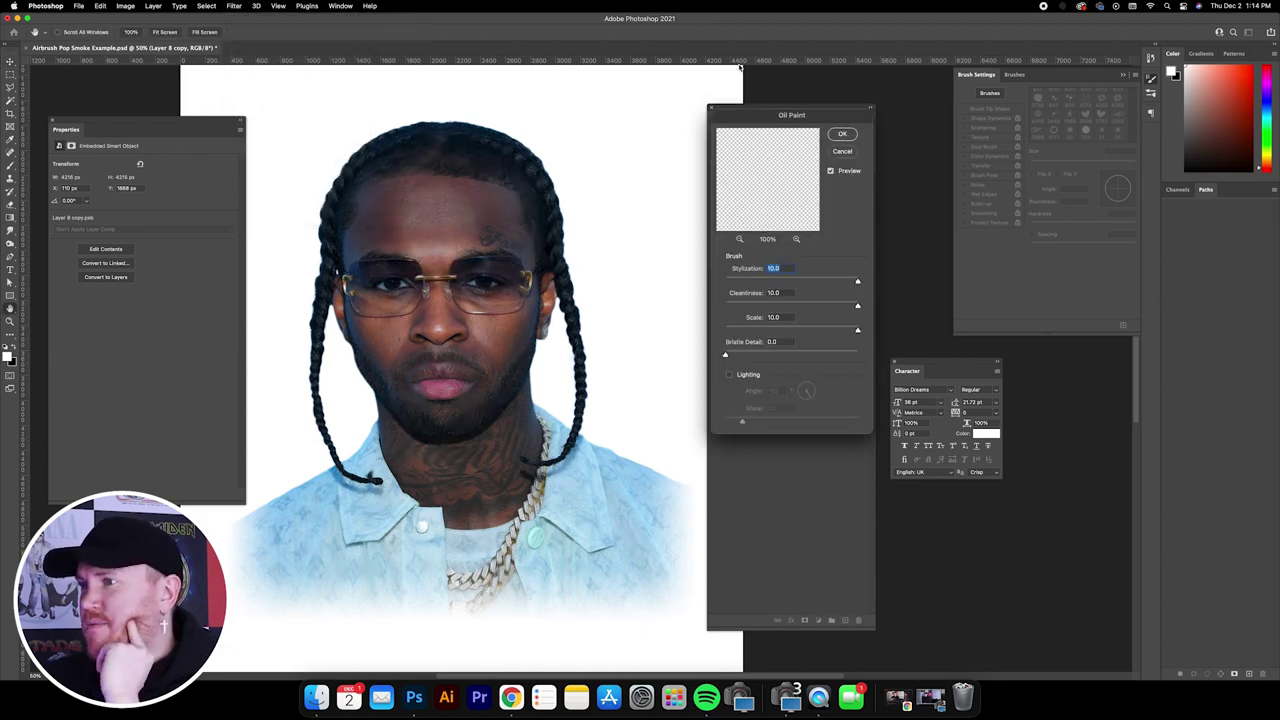
left_click_drag(786, 121, 756, 164)
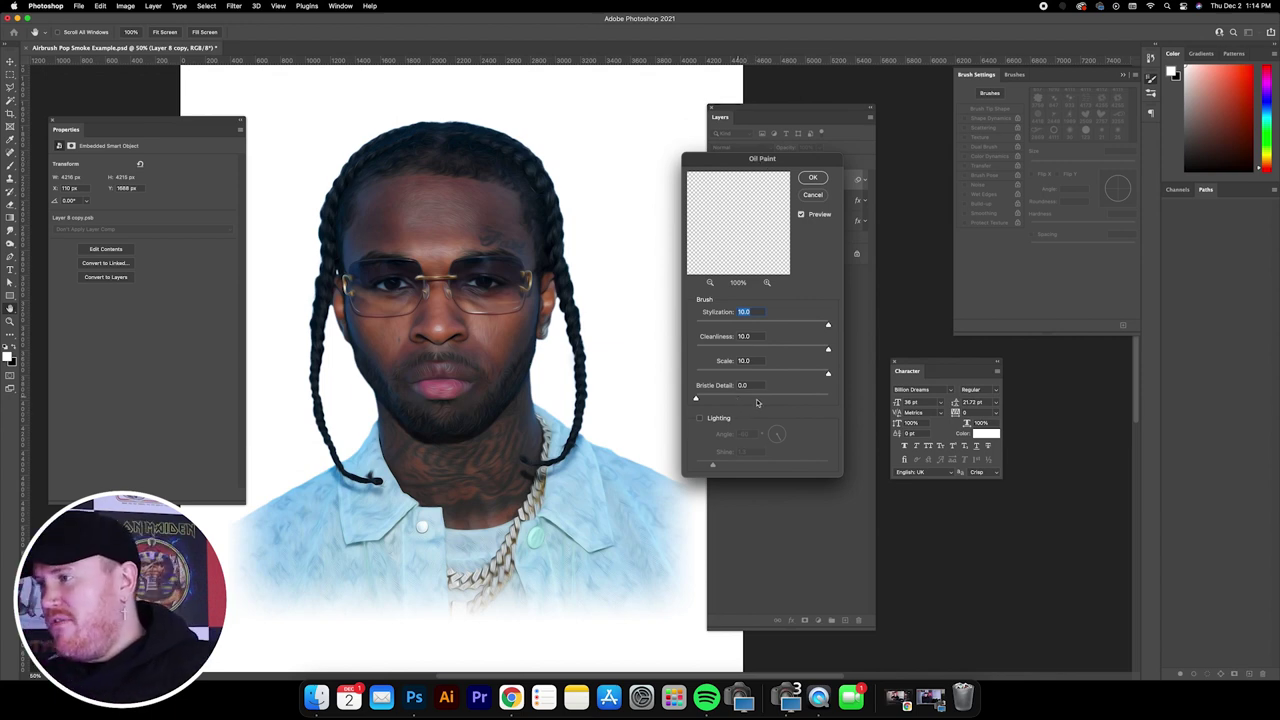
left_click(752, 312)
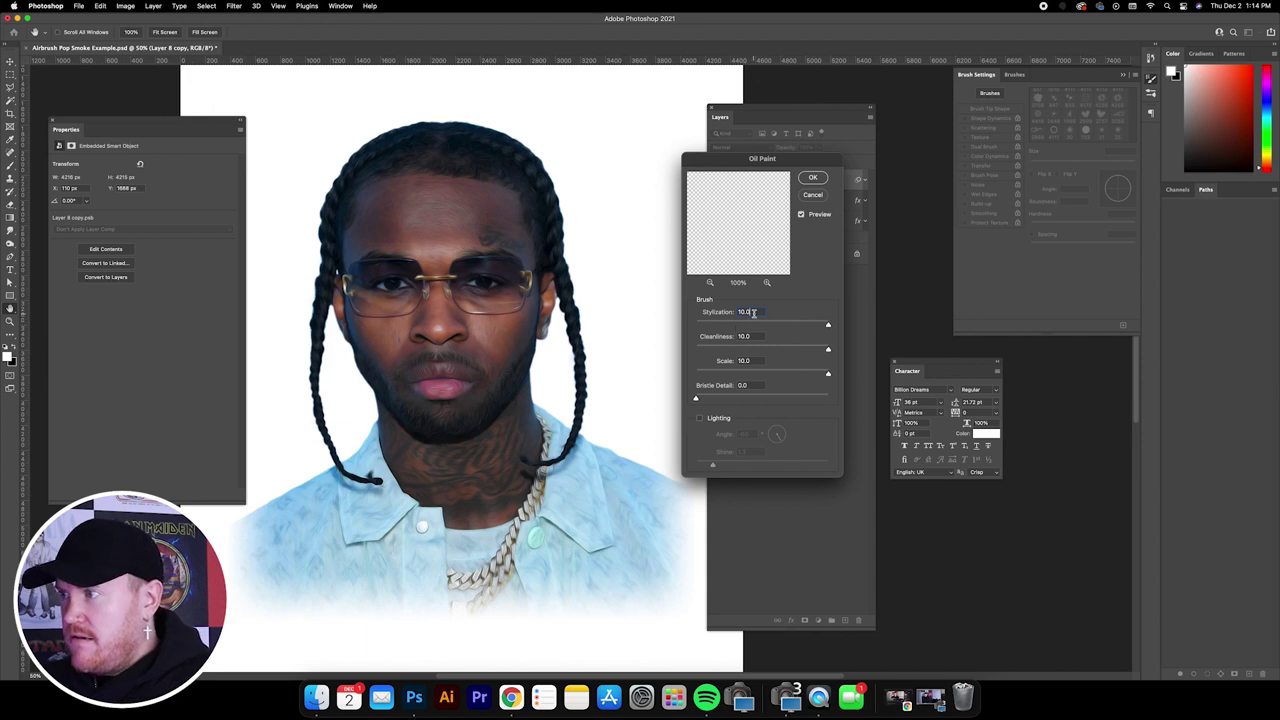
double_click(752, 312)
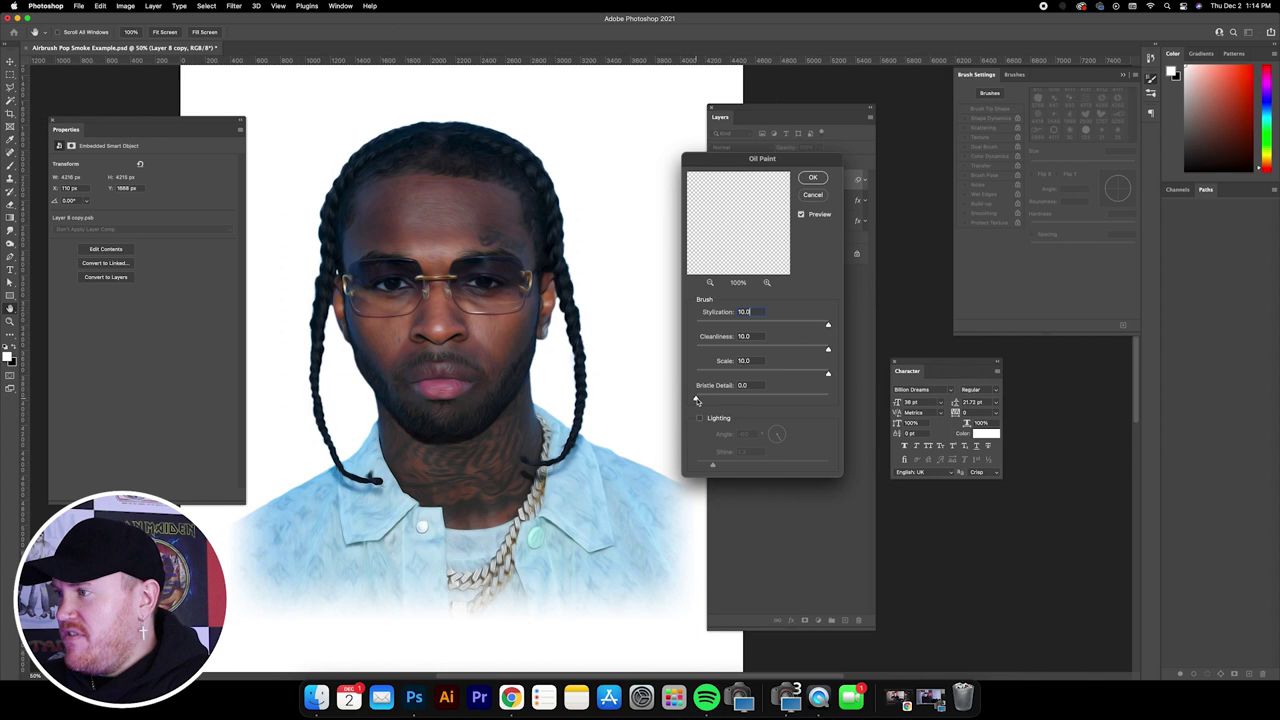
- Set Bristle Detail to 0, keep Cleanliness and Scale at 10, disable Lighting, and apply
left_click_drag(696, 398, 845, 400)
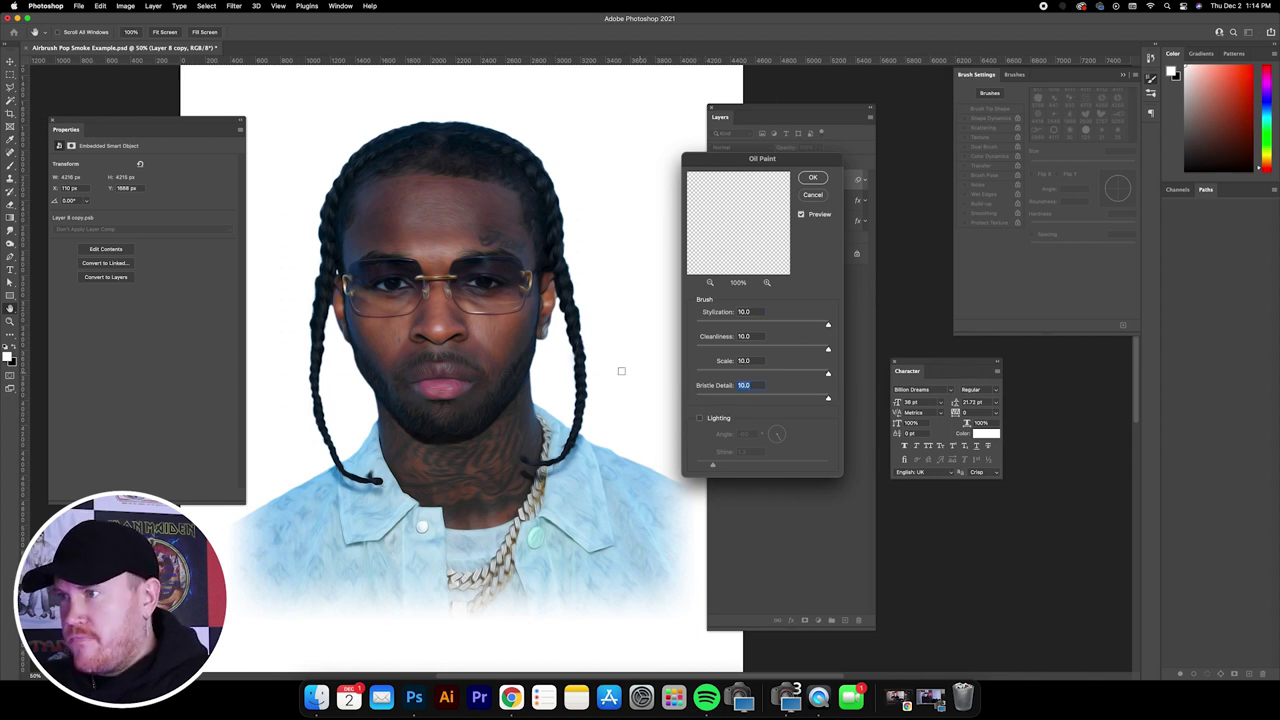
scroll(535, 354, "up", 5)
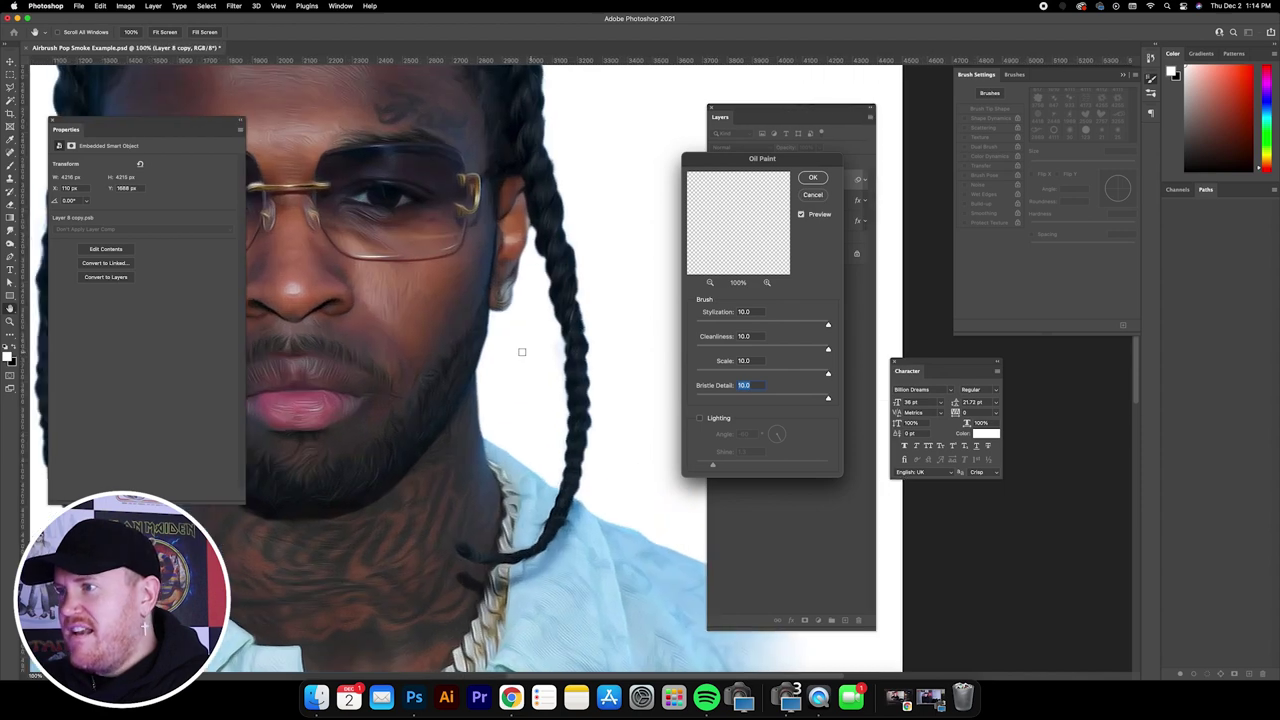
scroll(530, 353, "down", 5)
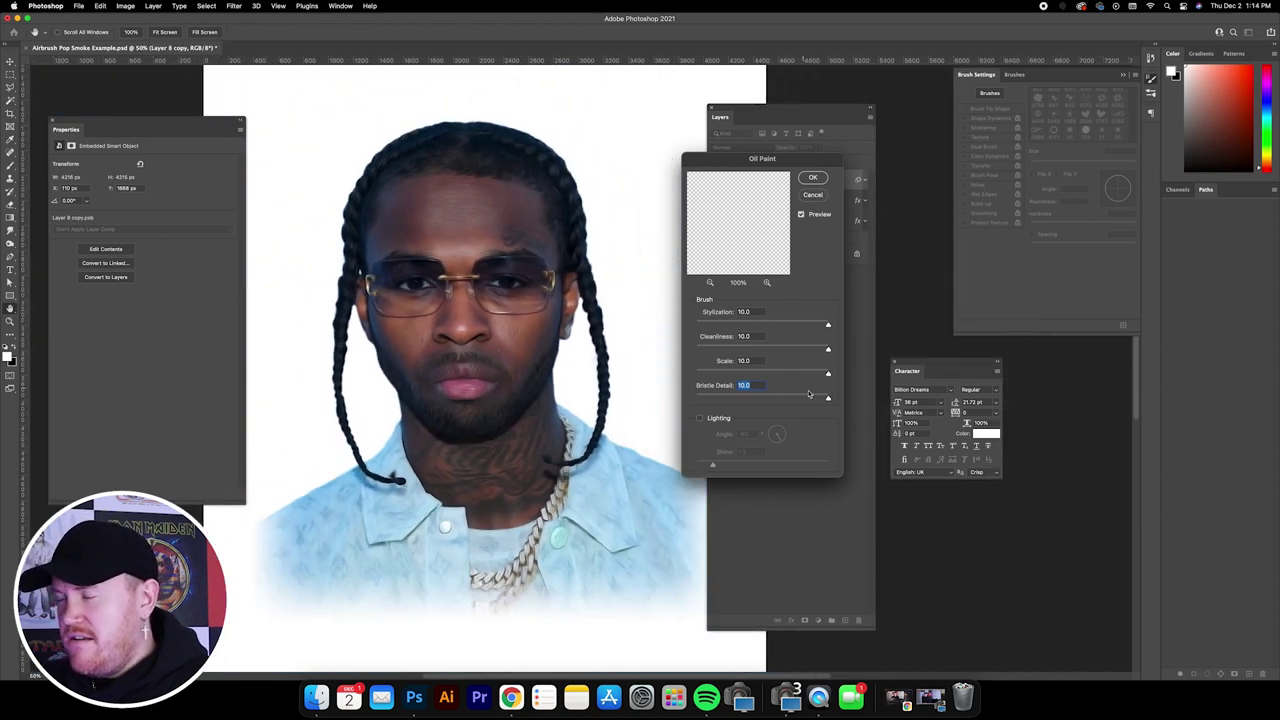
left_click_drag(828, 399, 695, 395)
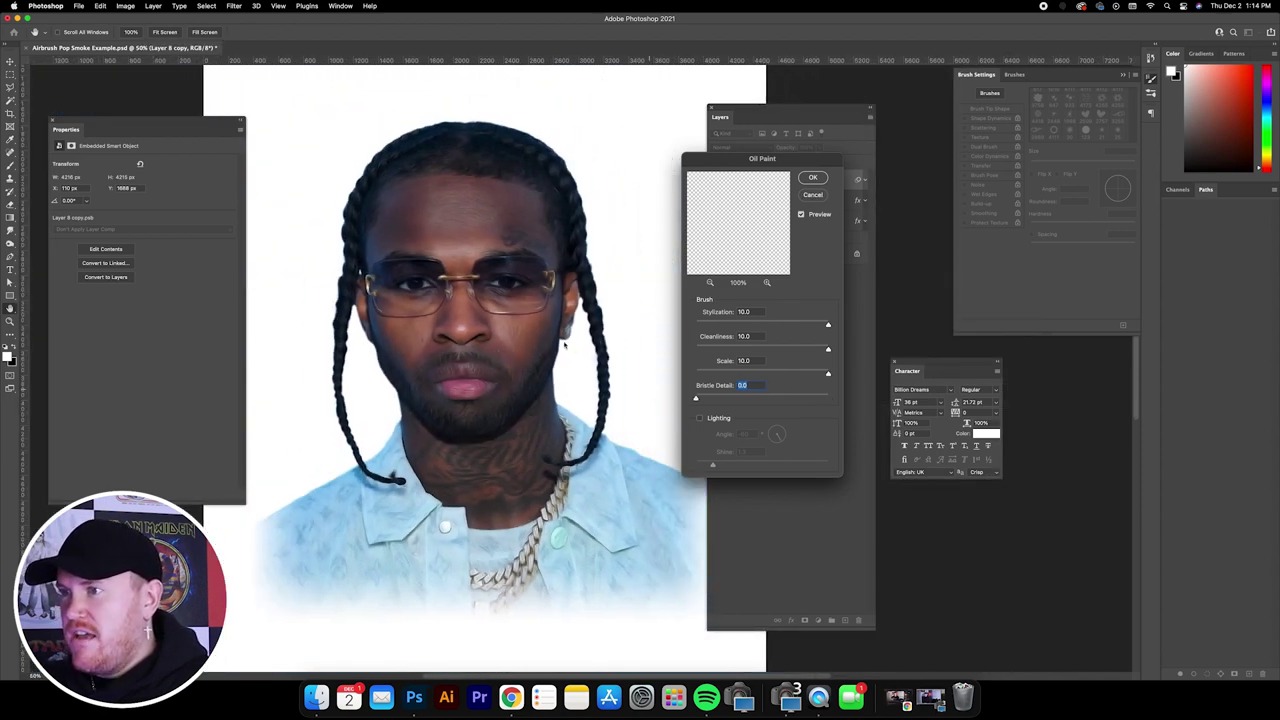
scroll(520, 317, "up", 1)
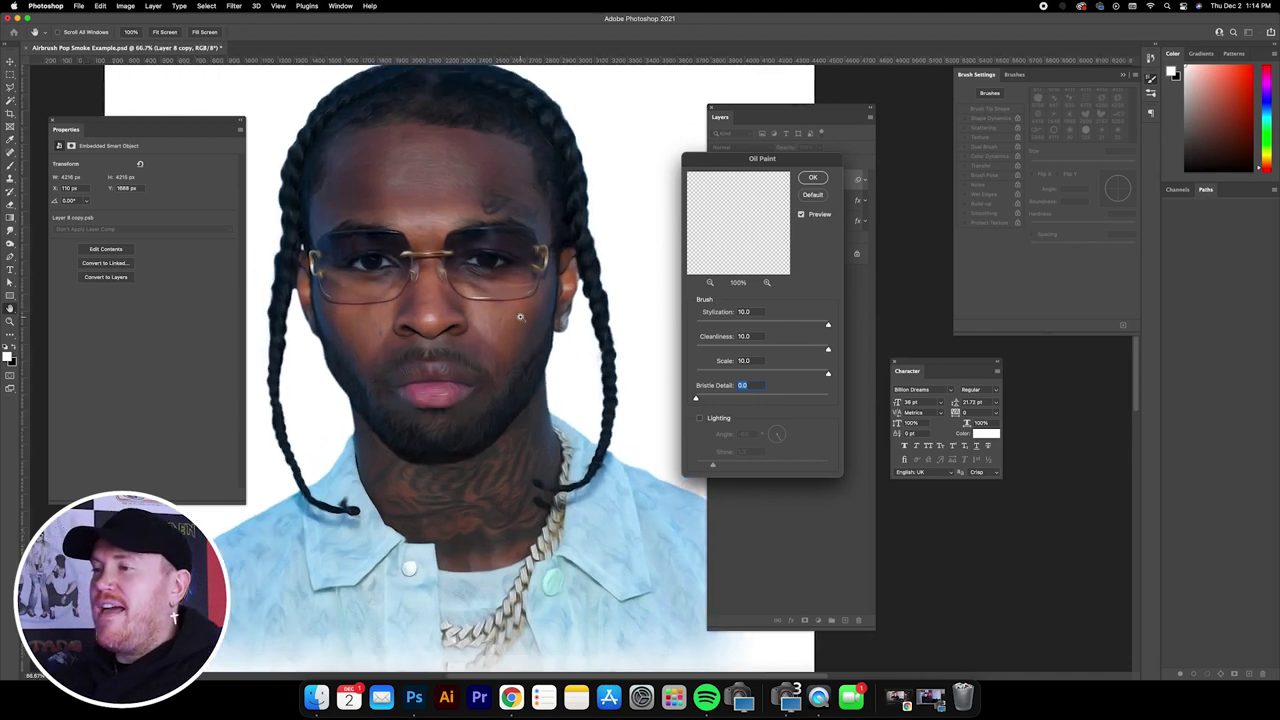
scroll(520, 317, "down", 1)
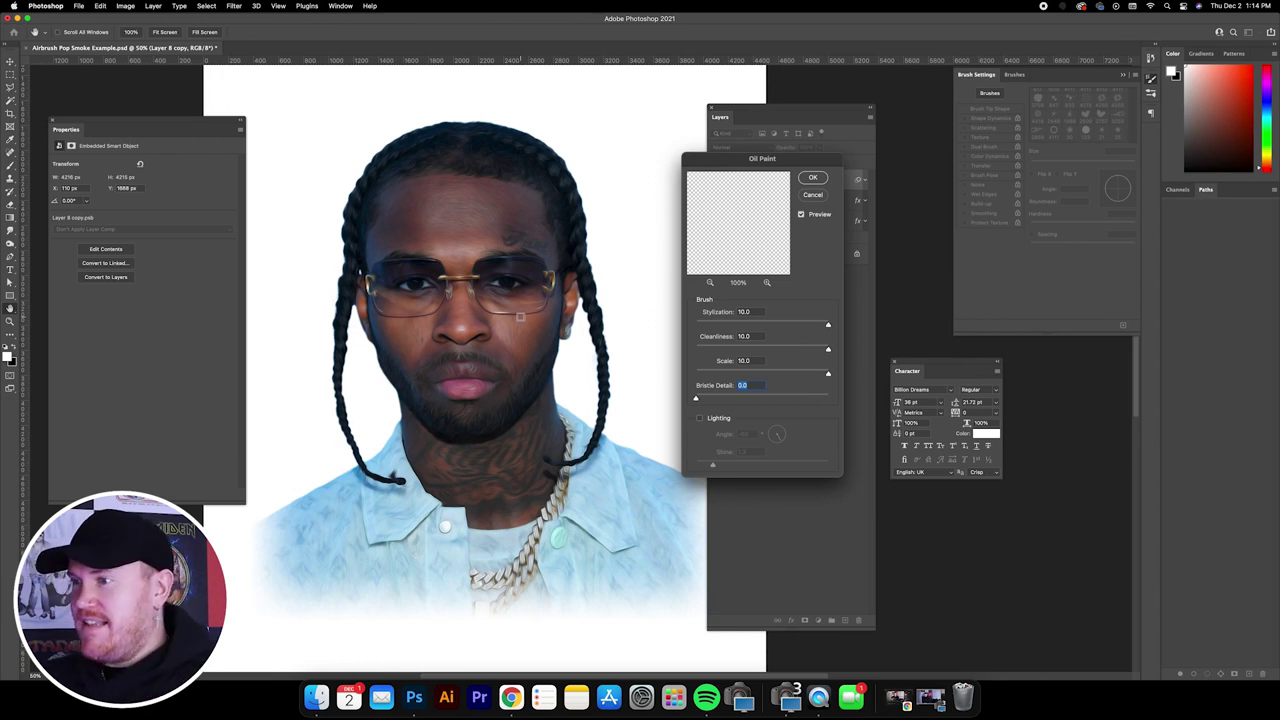
scroll(520, 317, "down", 2)
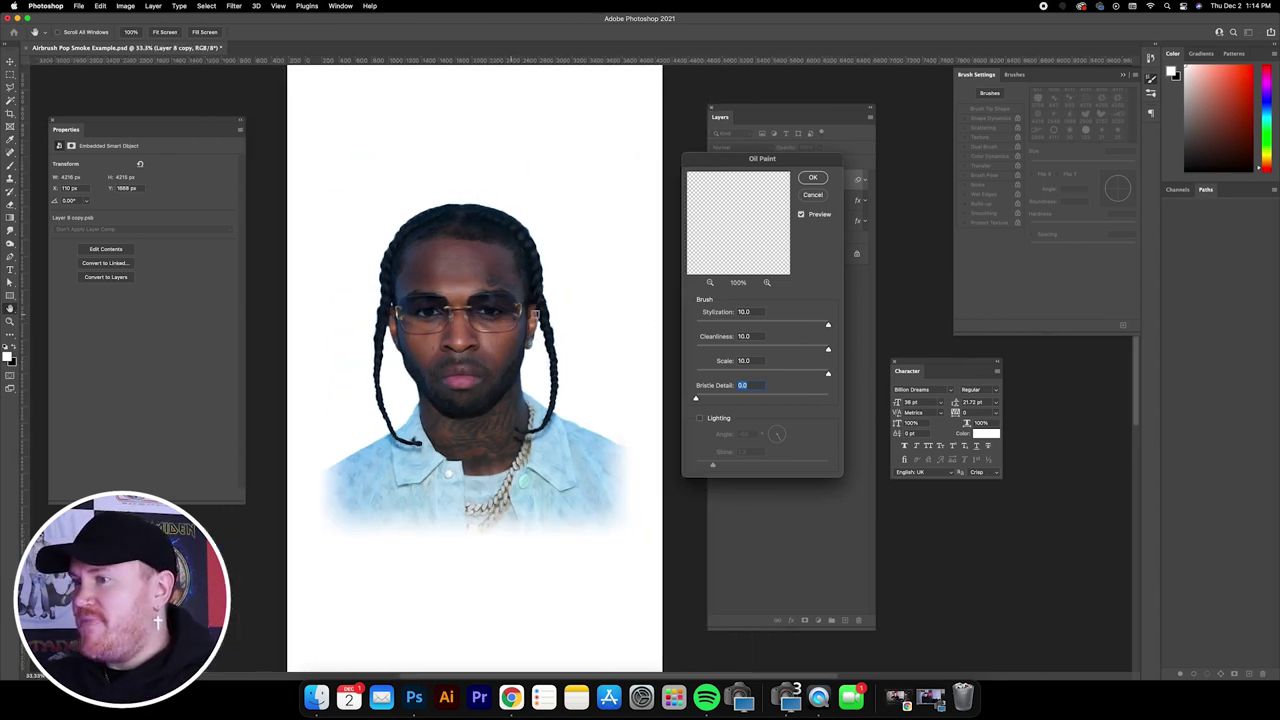
scroll(535, 314, "up", 2)
scroll(535, 314, "left", 3)
scroll(535, 314, "left", 4)
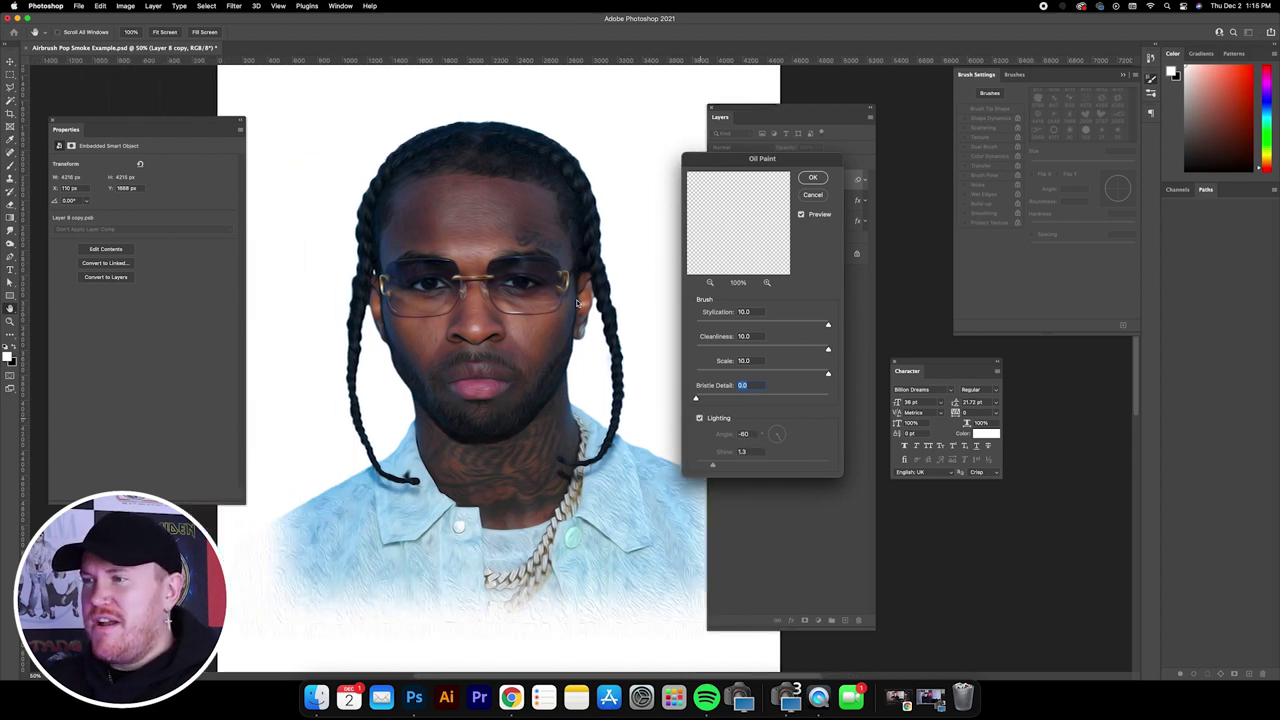
scroll(560, 304, "right", 2)
scroll(380, 330, "up", 4)
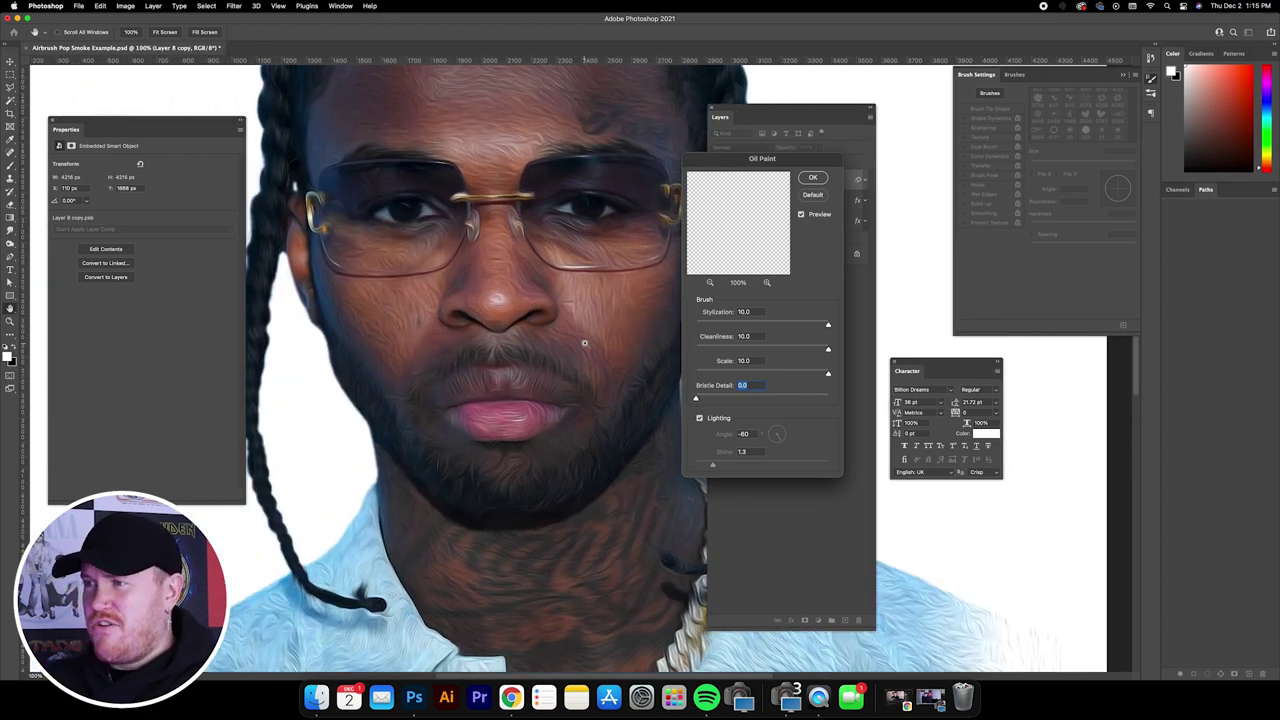
scroll(584, 340, "down", 4)
scroll(587, 343, "right", 2)
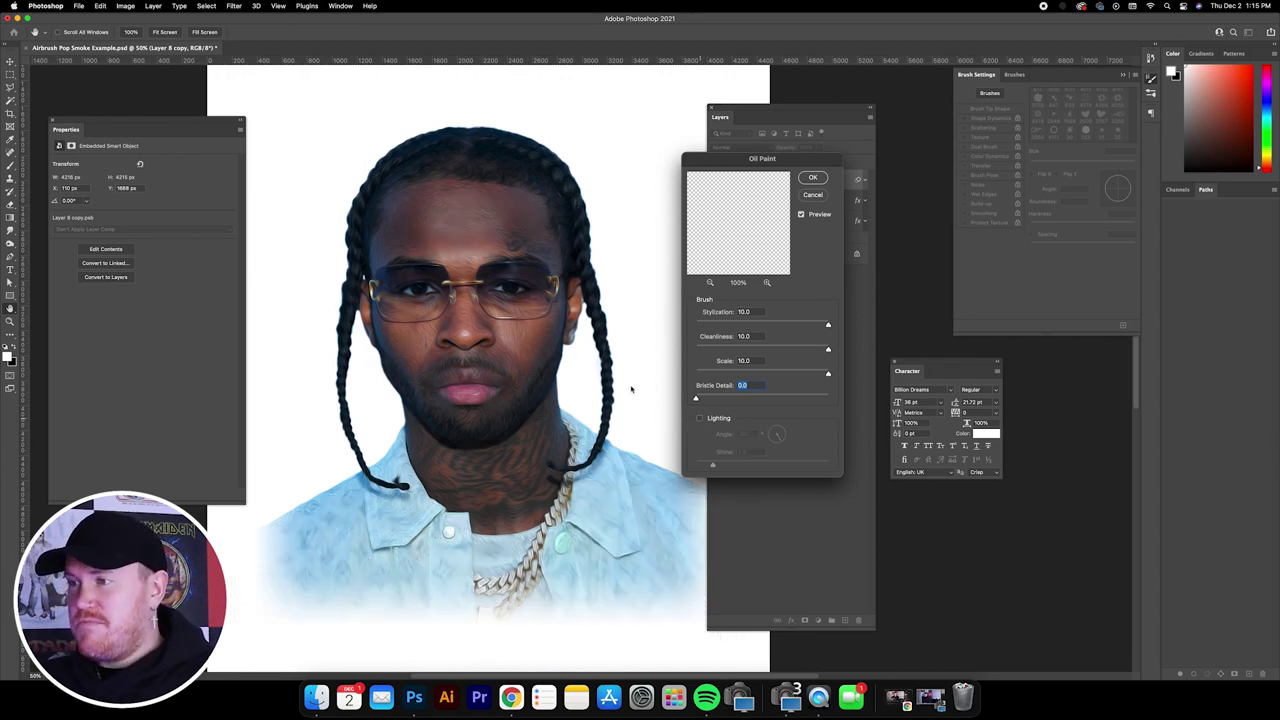
scroll(630, 384, "right", 1)
scroll(506, 327, "up", 1)
scroll(499, 369, "down", 3)
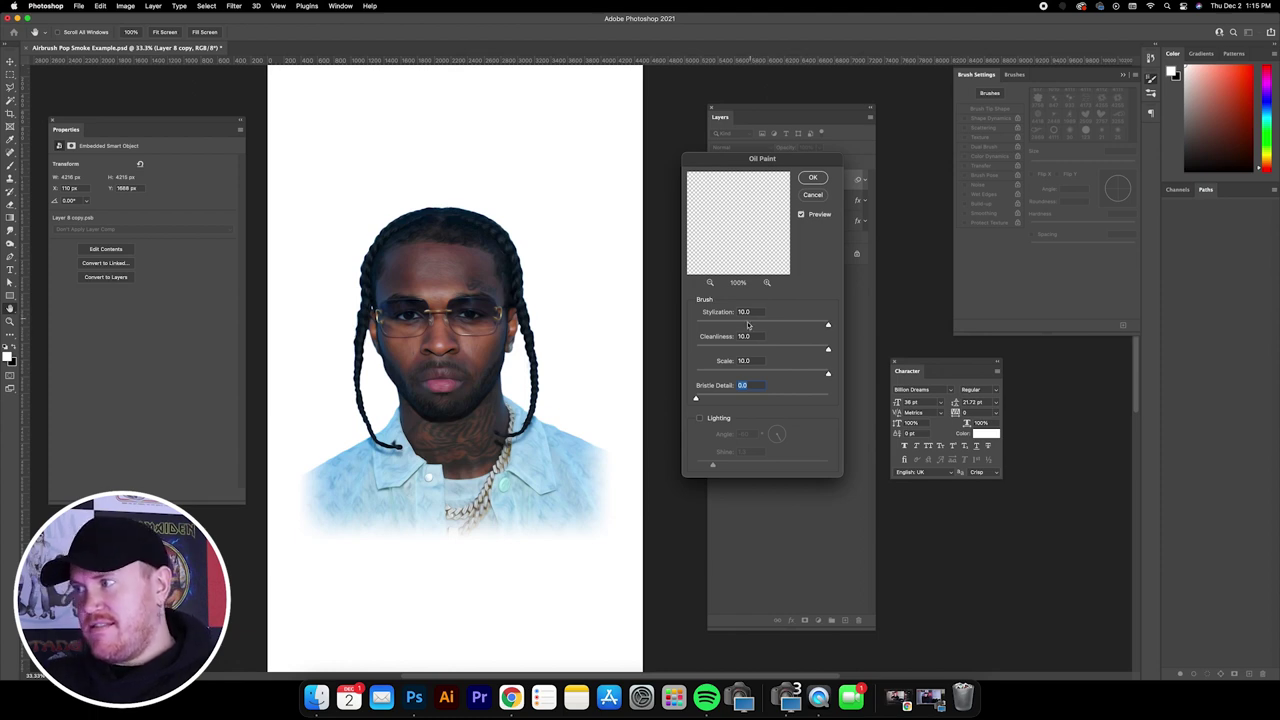
key("Tab")
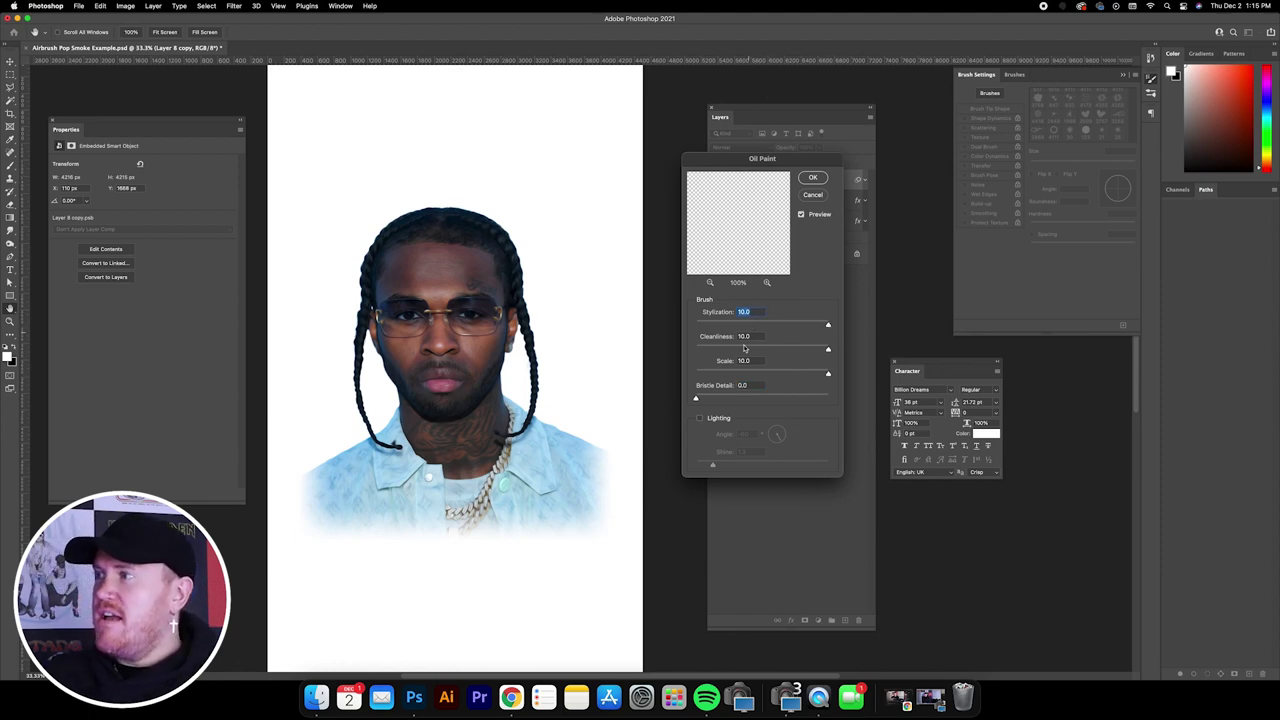
left_click(813, 179)
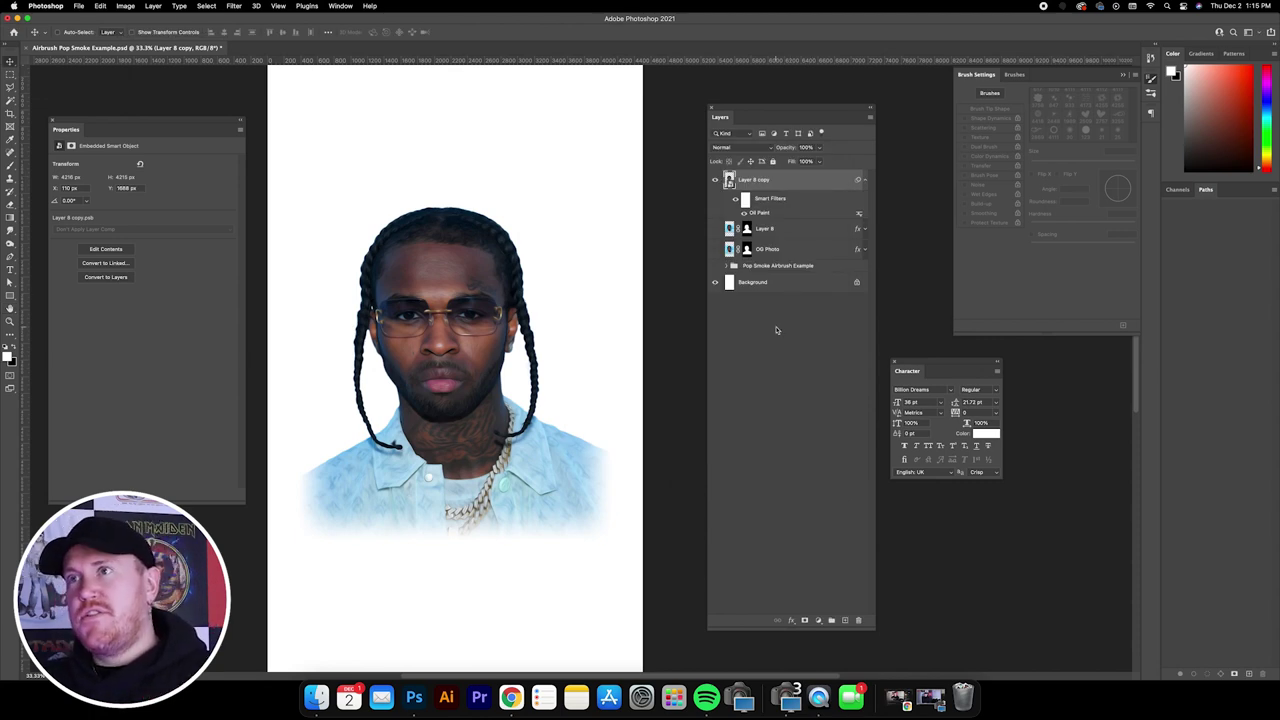
- Reapply Oil Paint twice so Layer 8 copy stacks three Oil Paint filters
left_click(234, 6)
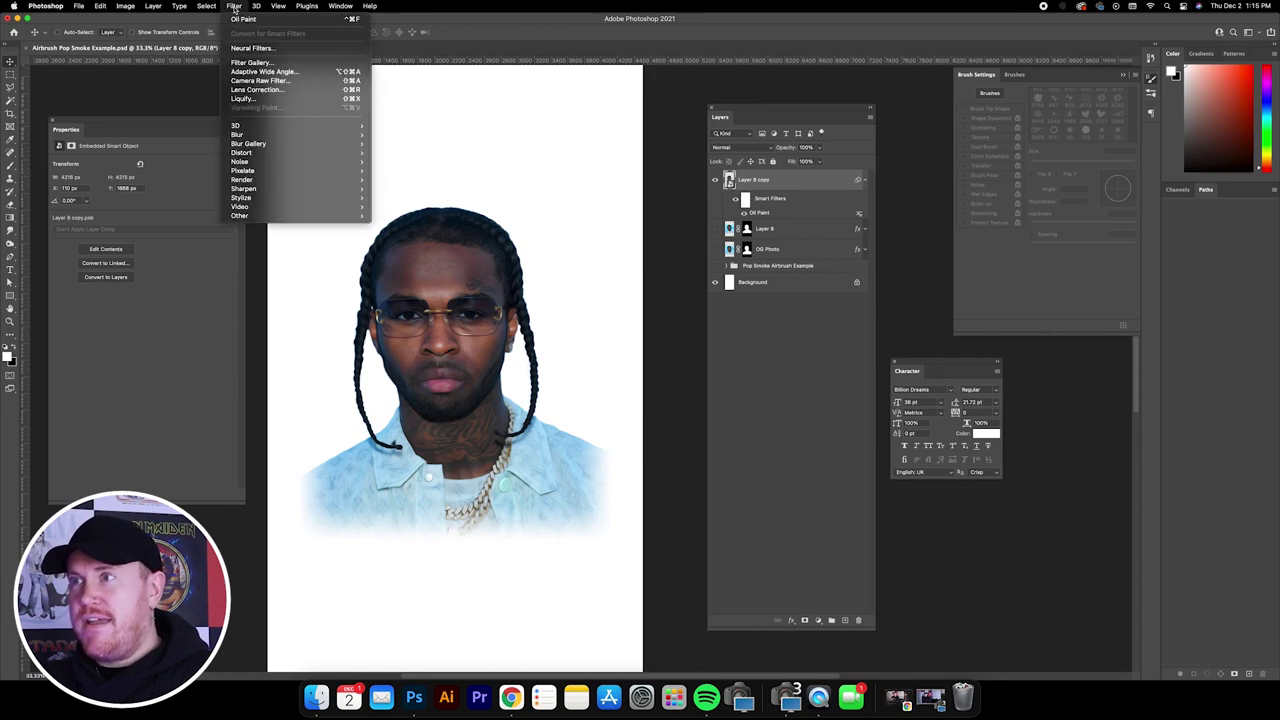
left_click(238, 19)
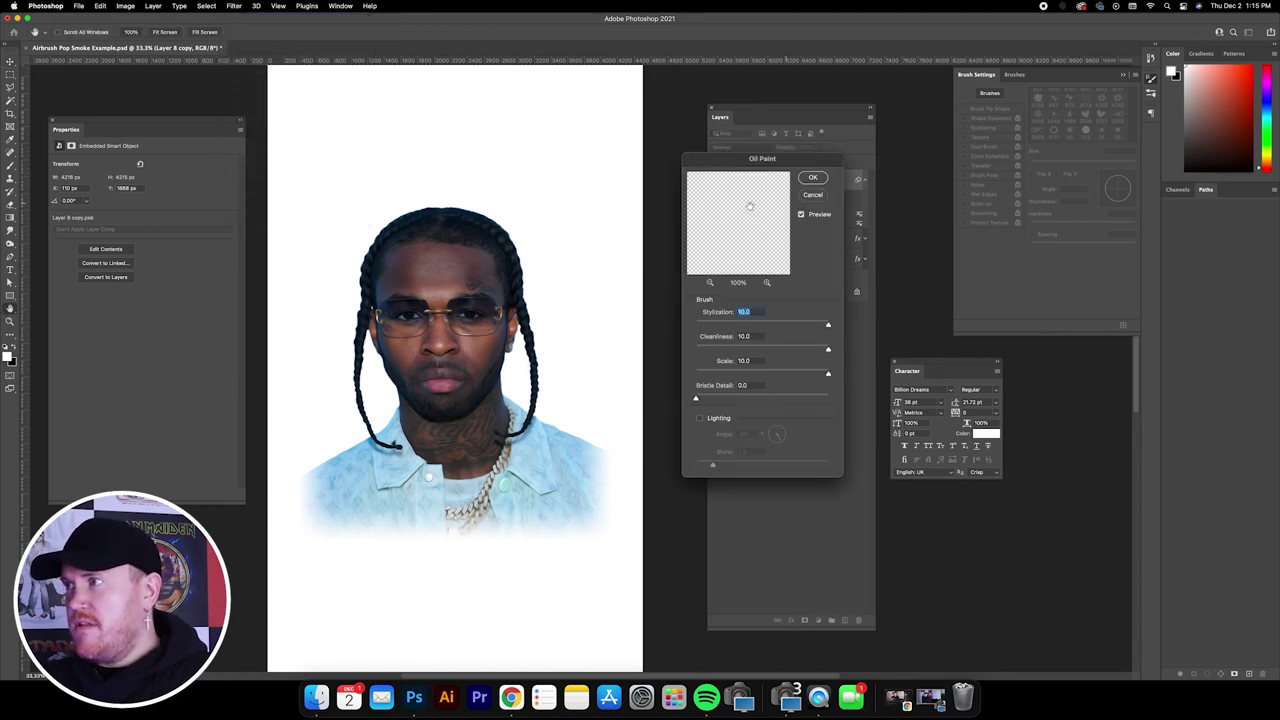
left_click(813, 179)
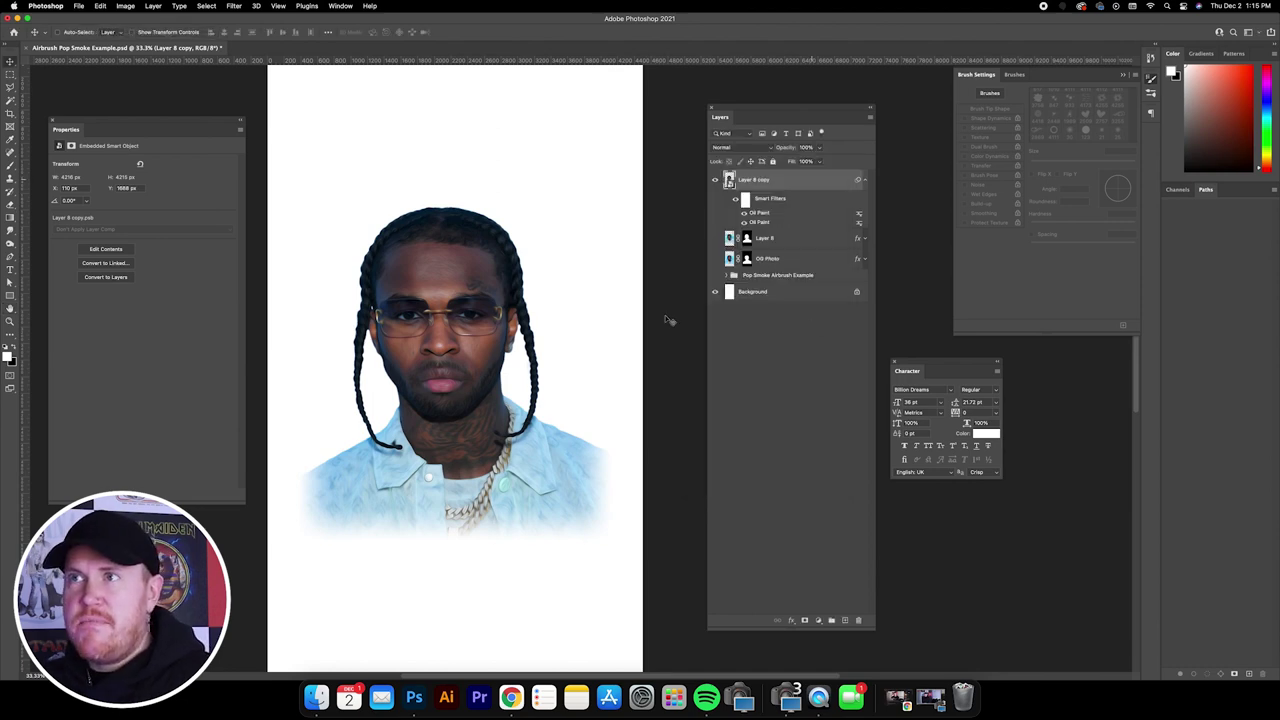
left_click(228, 8)
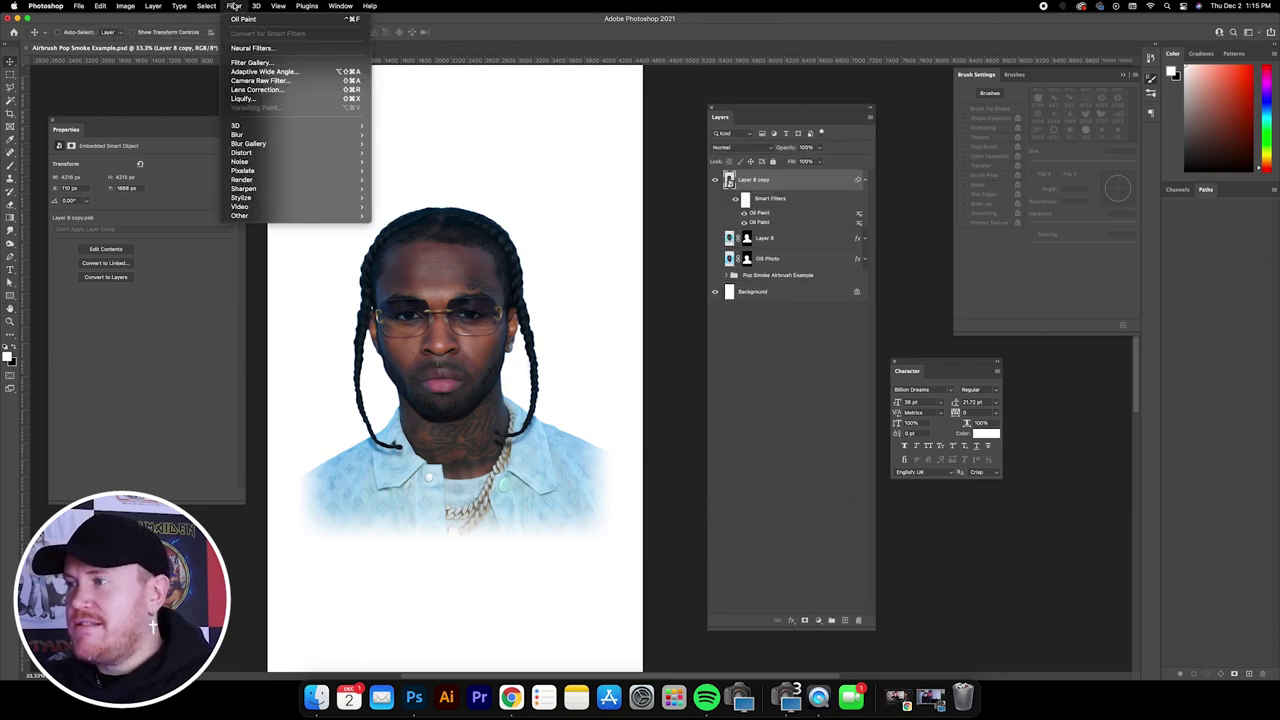
left_click(434, 106)
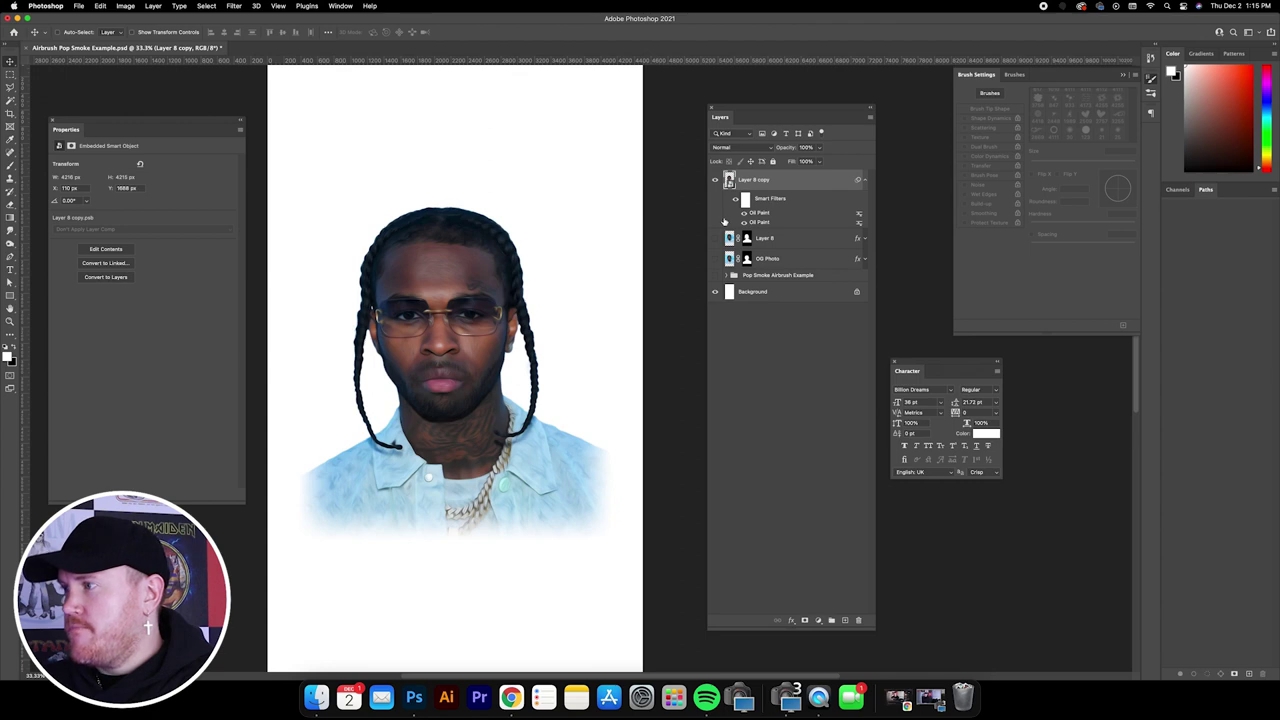
double_click(724, 221)
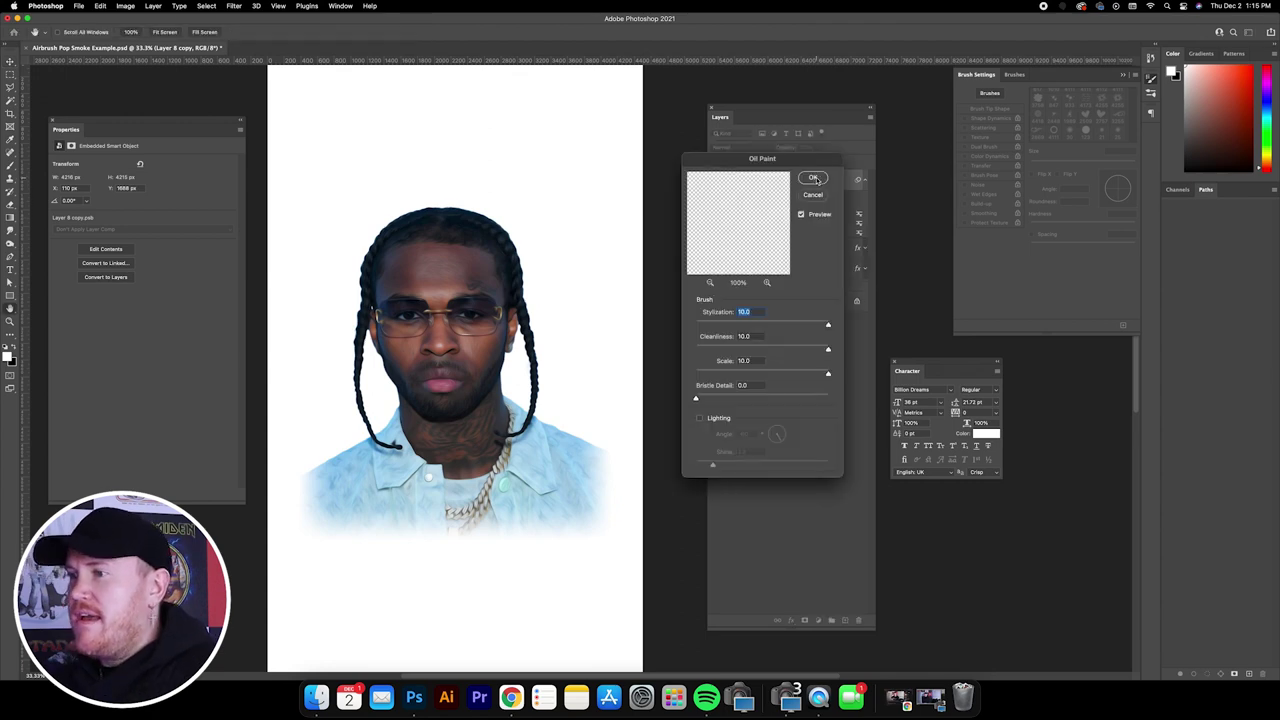
key("Return")
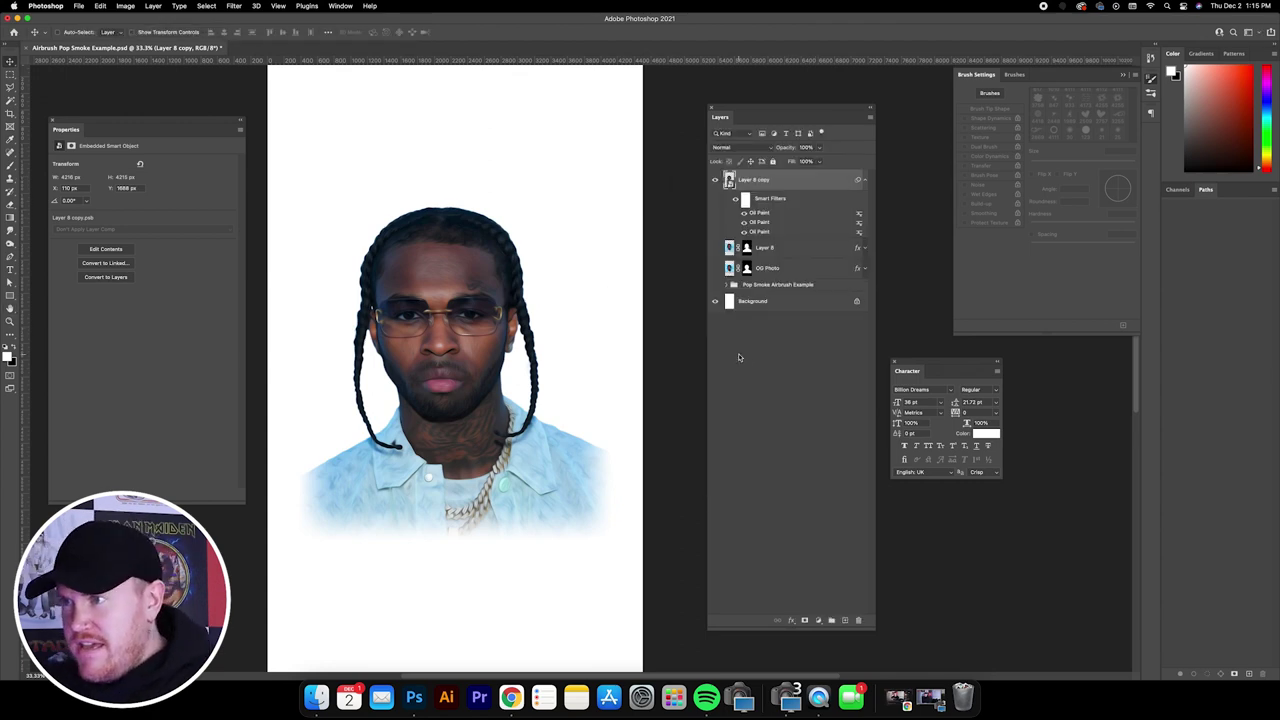
- Move the unfiltered Layer 8 above the painted copy, compare, and leave it hidden
key("super+plus")
key("super+plus")
key("super+plus")
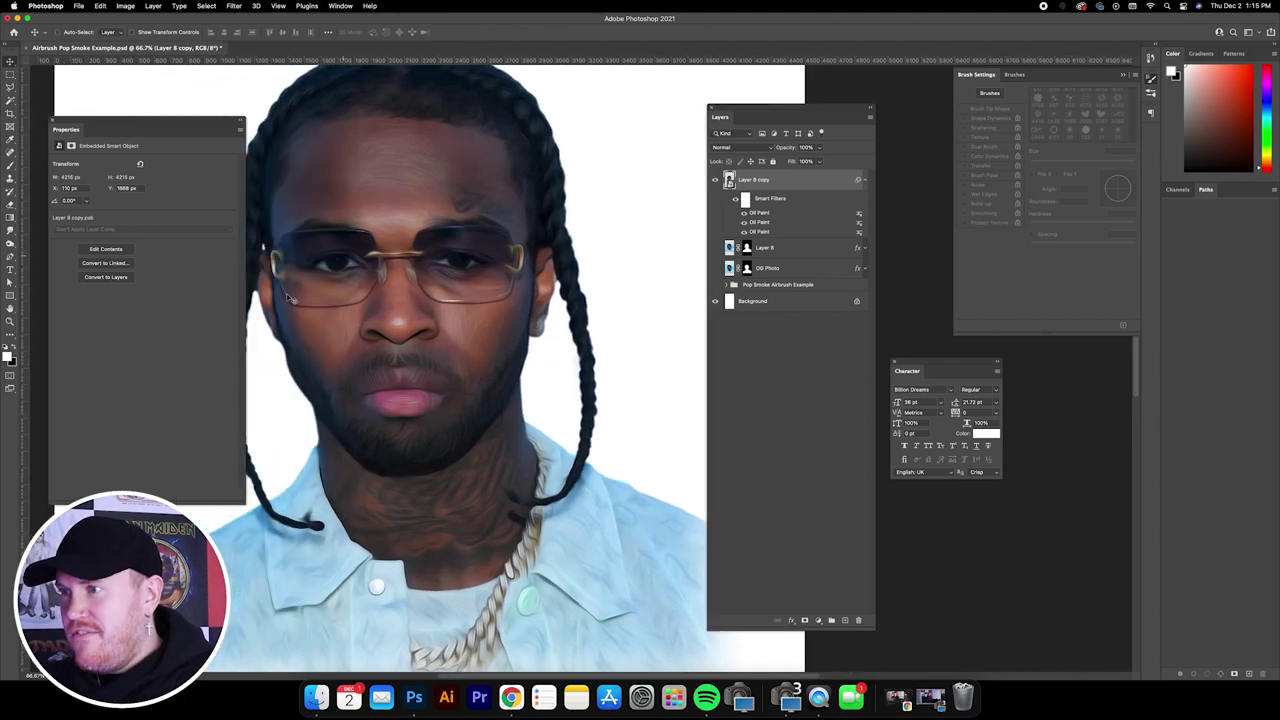
scroll(440, 373, "left", 2)
key("super+plus")
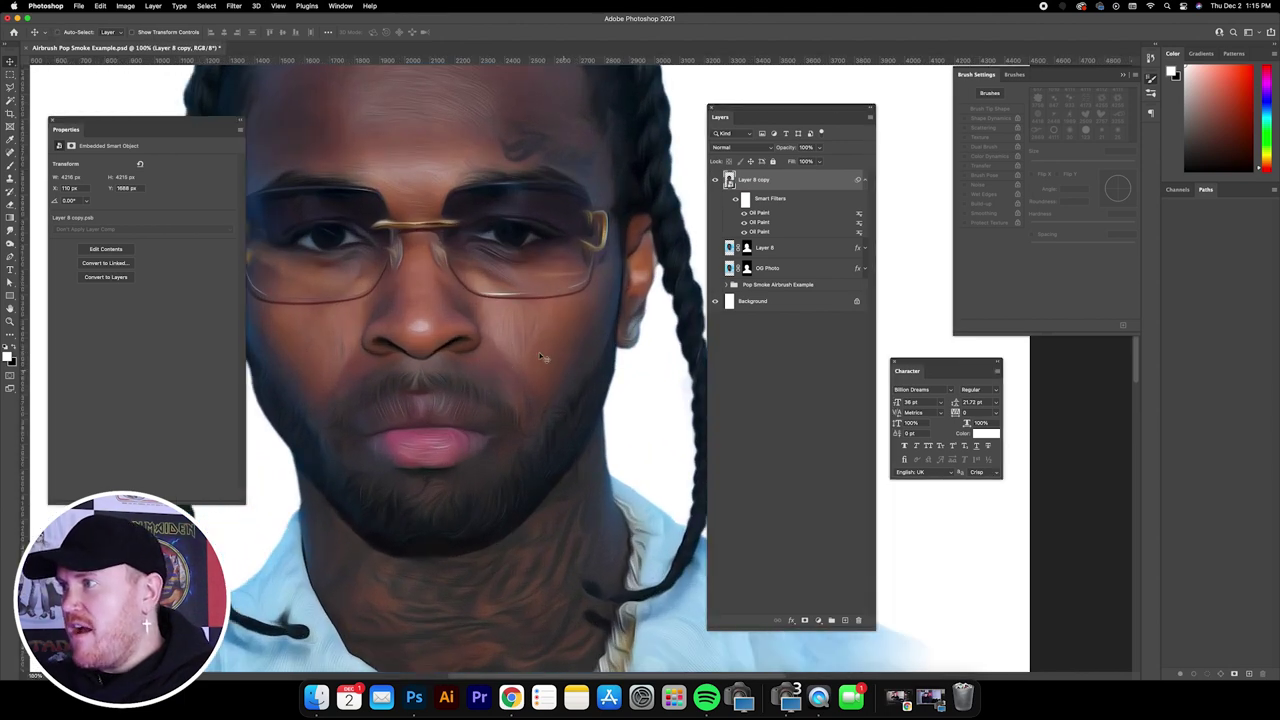
key("super+minus")
key("super+minus")
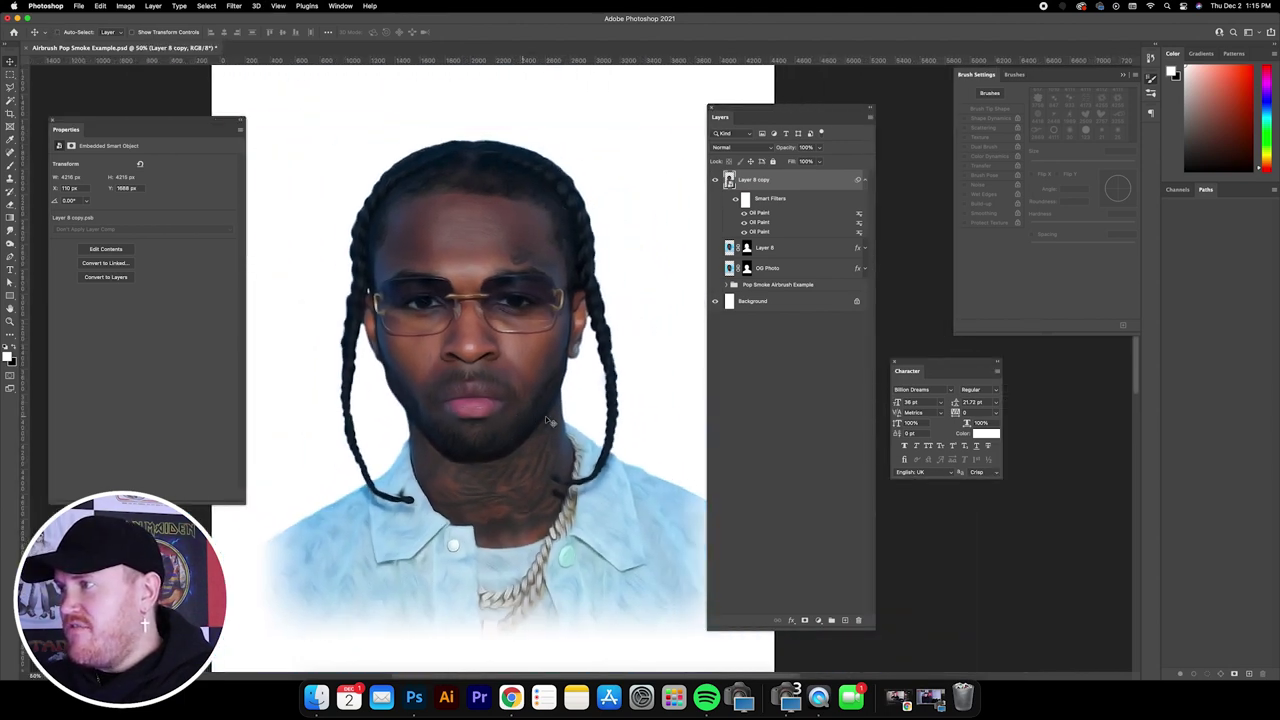
left_click(806, 247)
left_click_drag(806, 247, 800, 176)
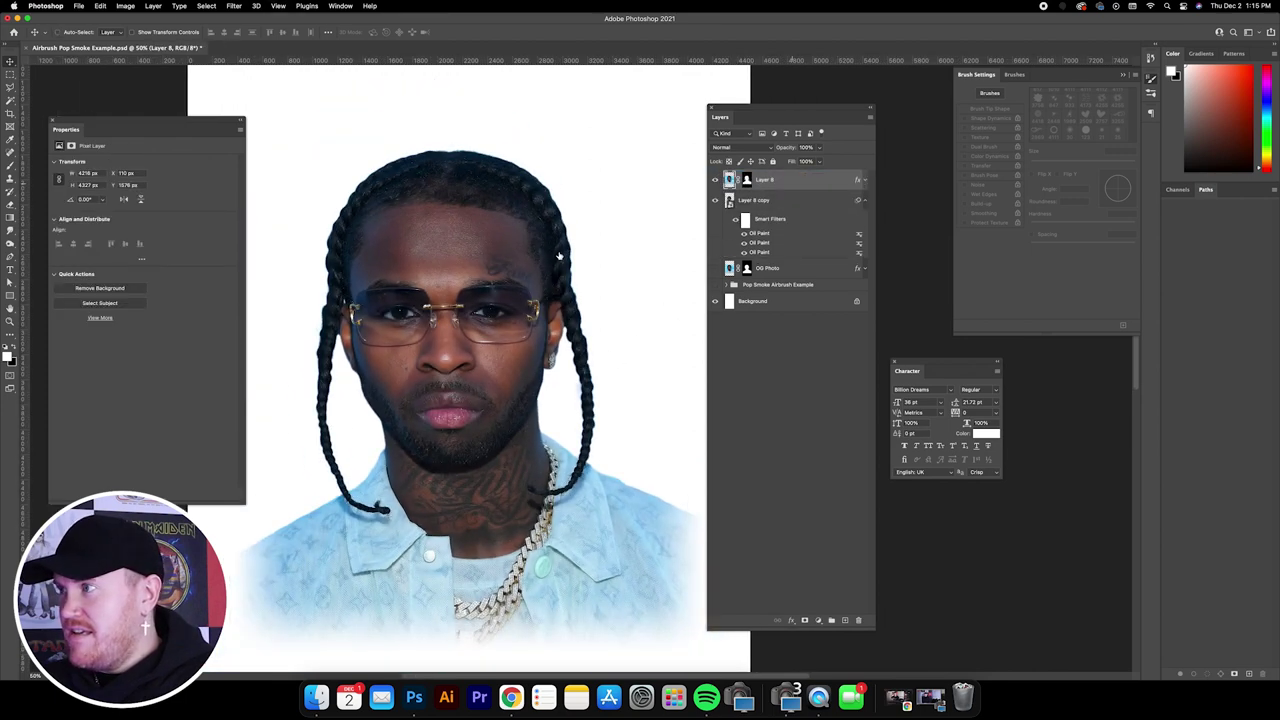
key("super+plus")
left_click(716, 180)
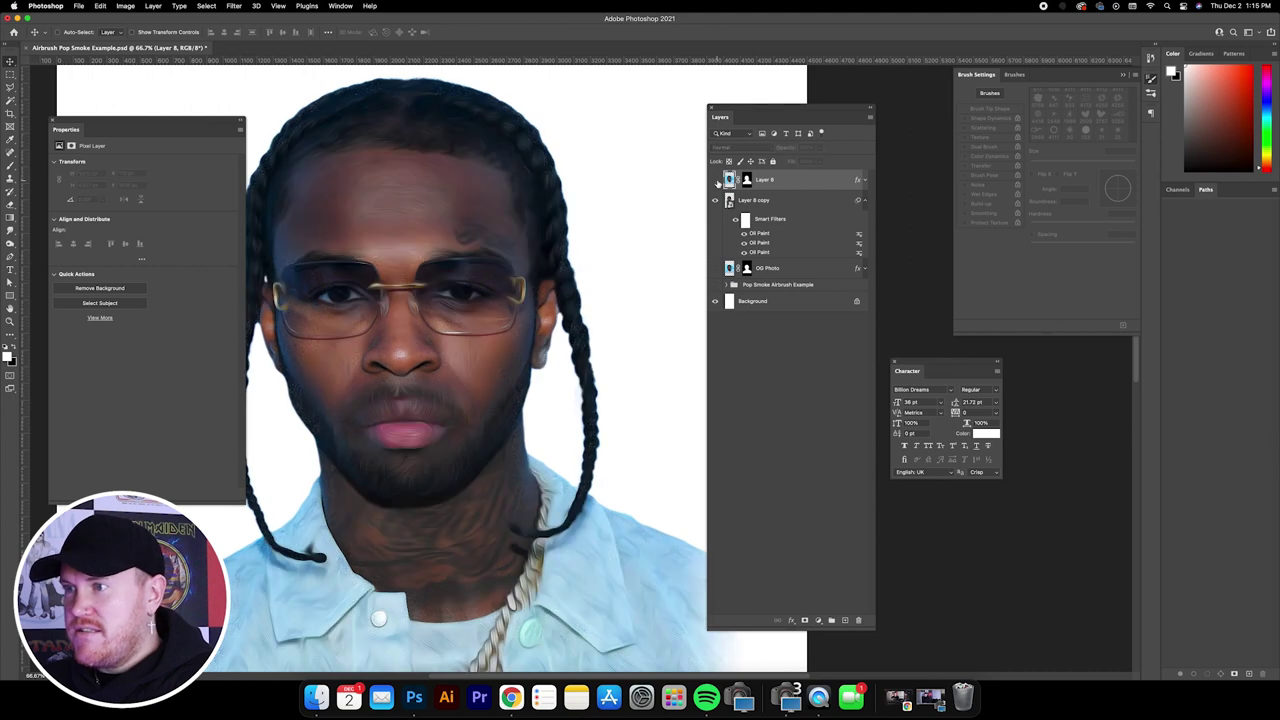
left_click(716, 180)
left_click(716, 180)
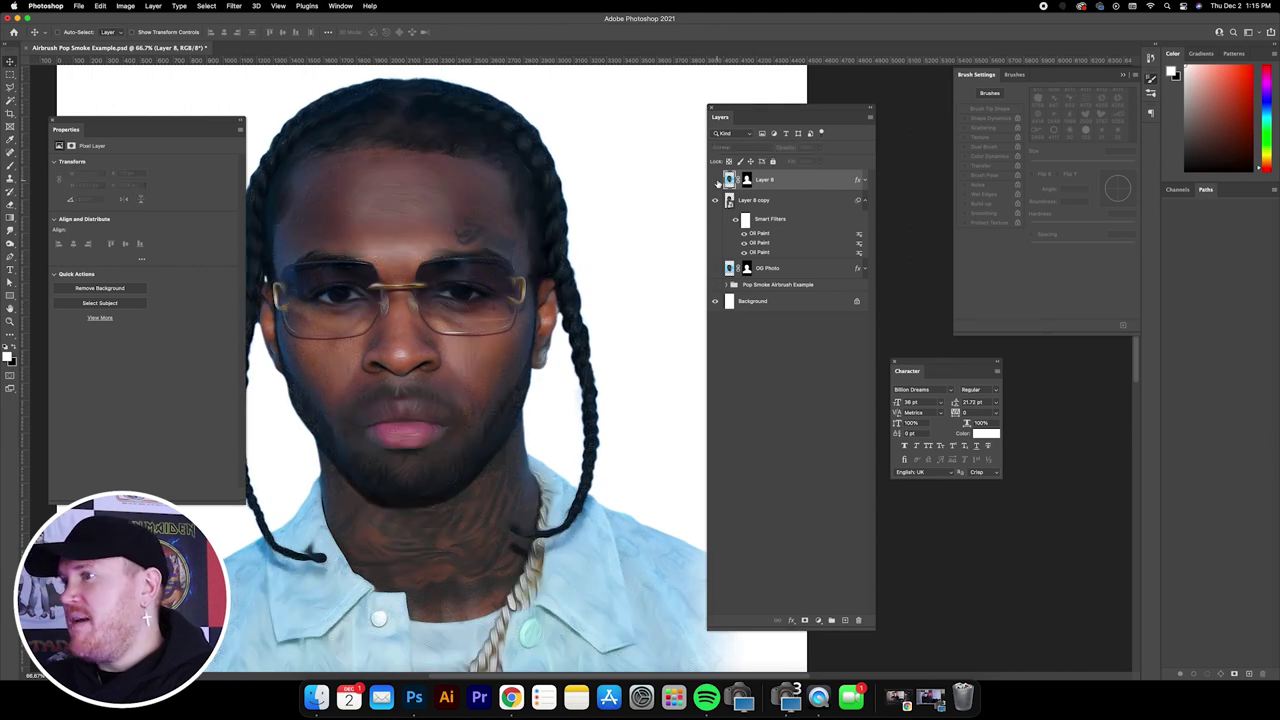
key("super+minus")
key("super+minus")
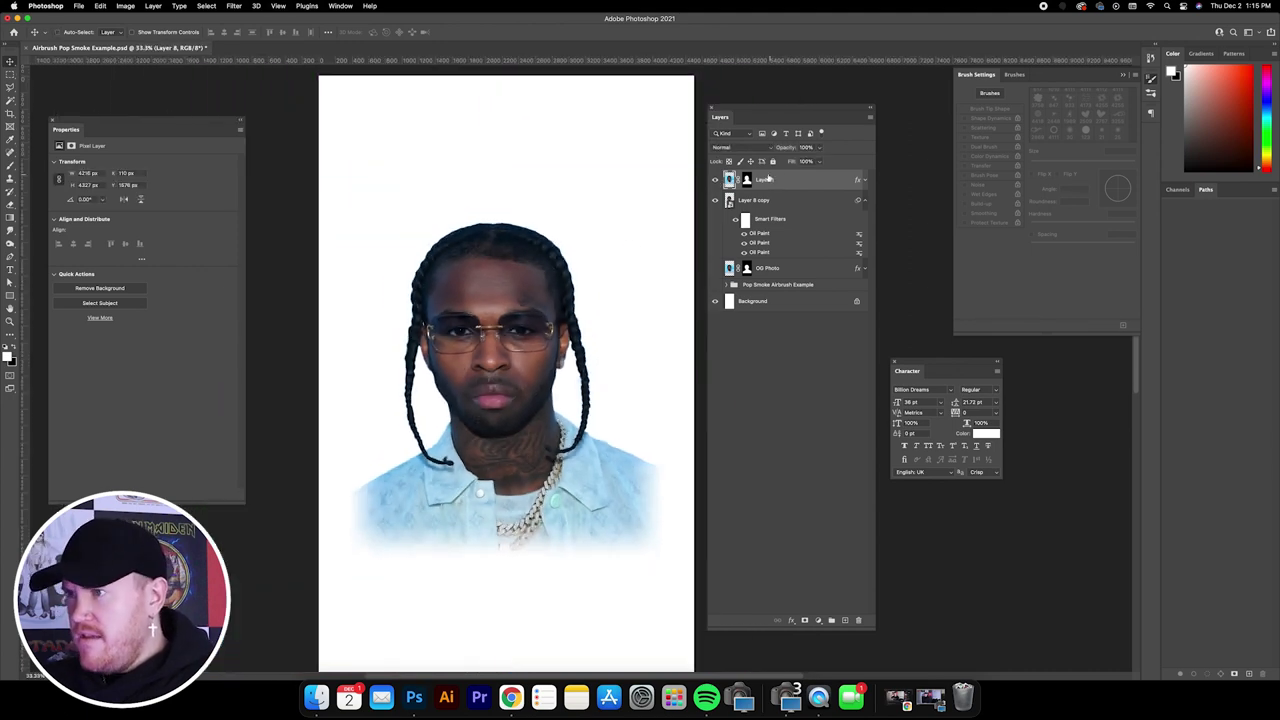
key("super+minus")
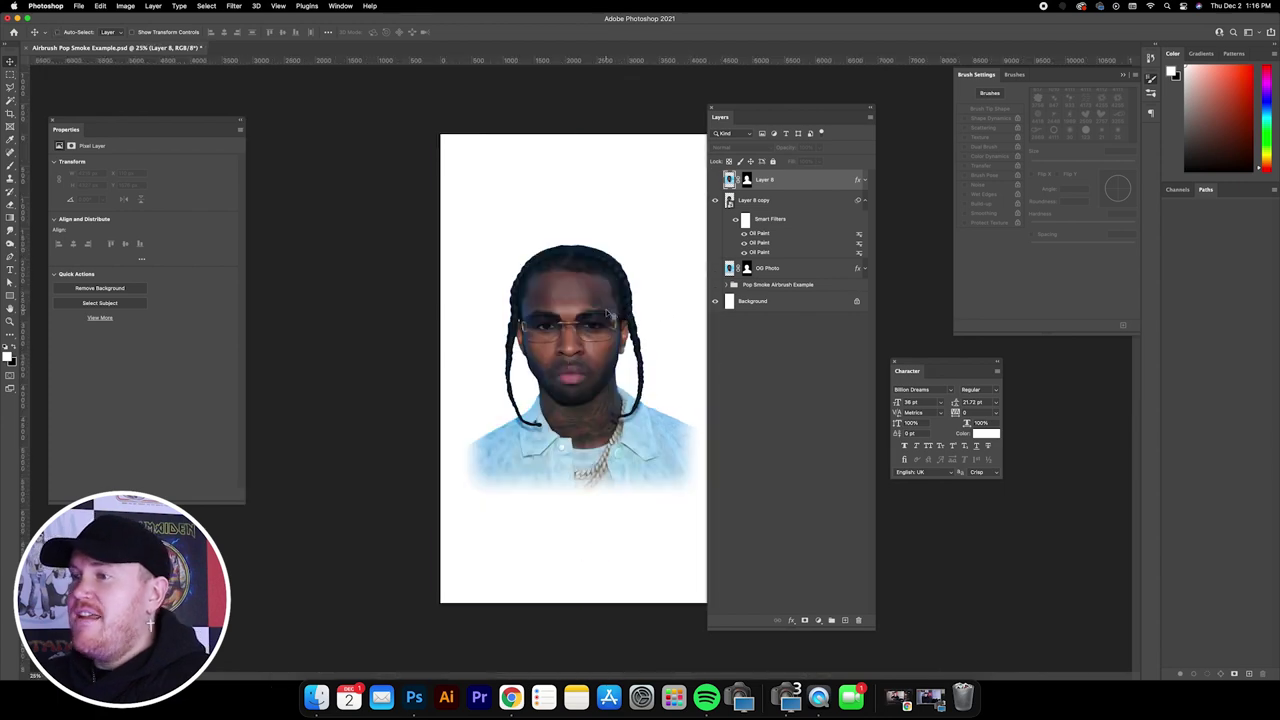
key("super+equal")
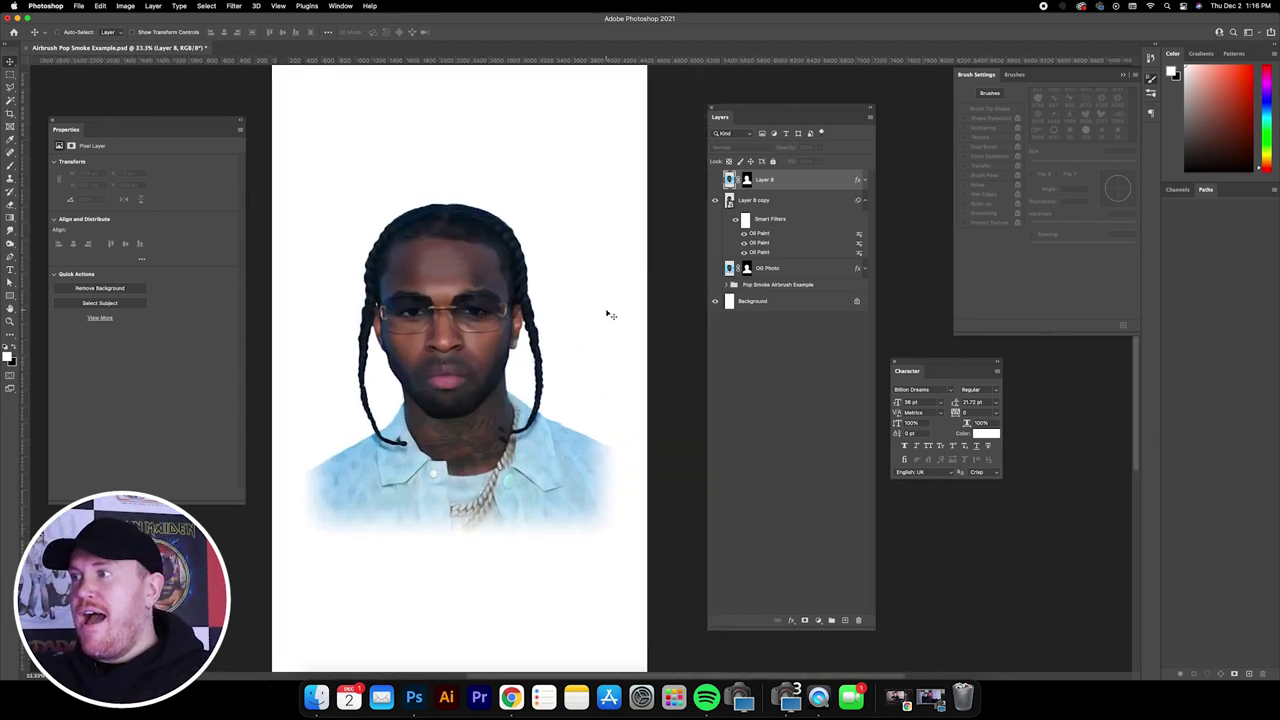
- Duplicate the painted layer and set the copy to Screen at 80% opacity
left_click(800, 205)
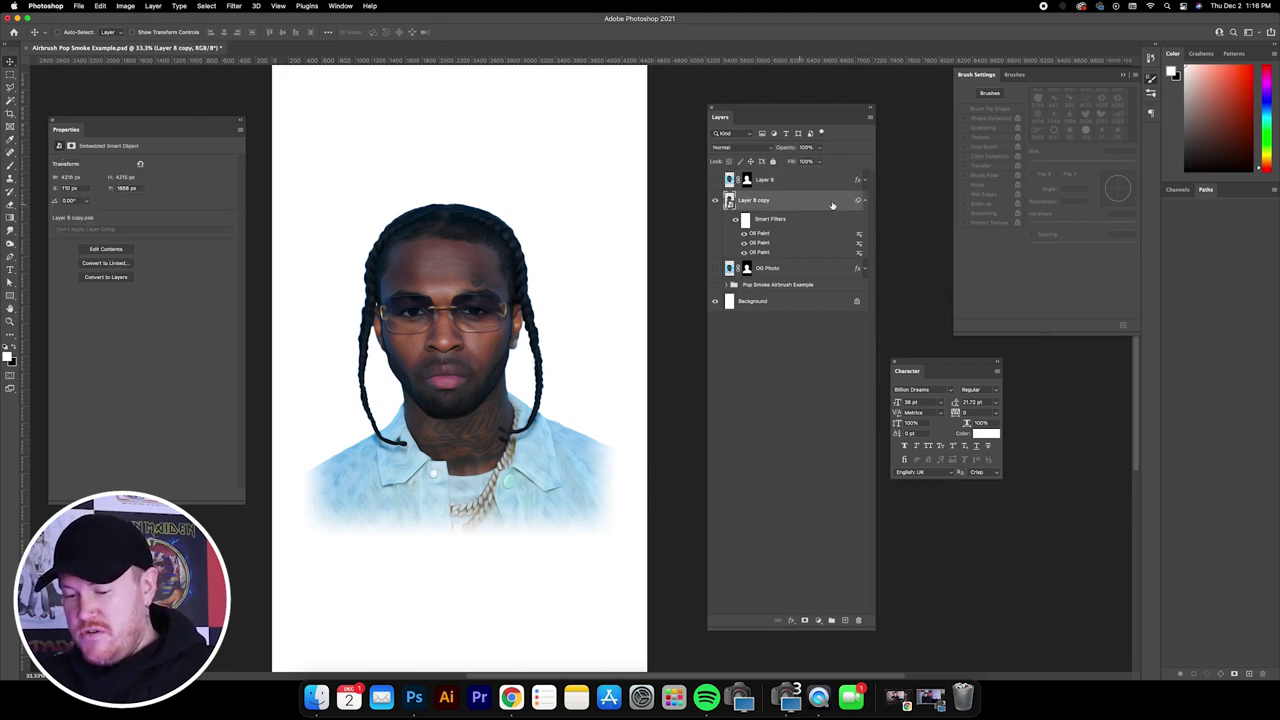
left_click(865, 201)
key("super+j")
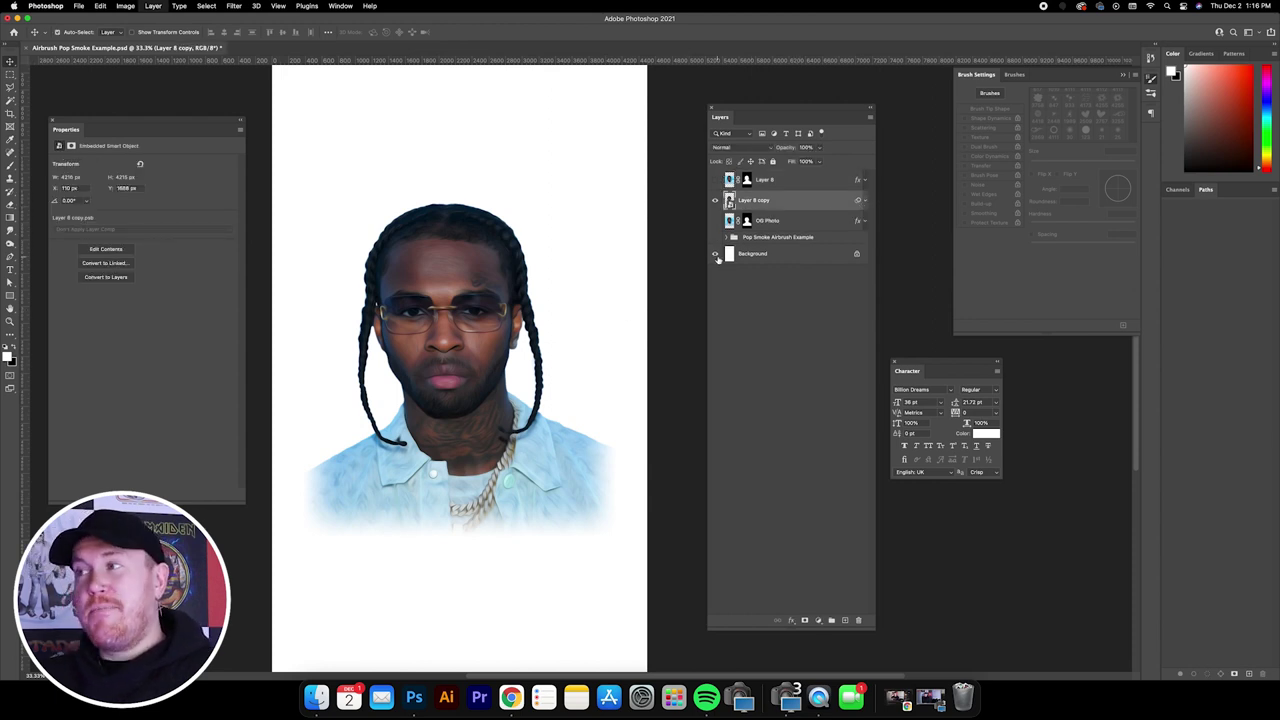
left_click(737, 148)
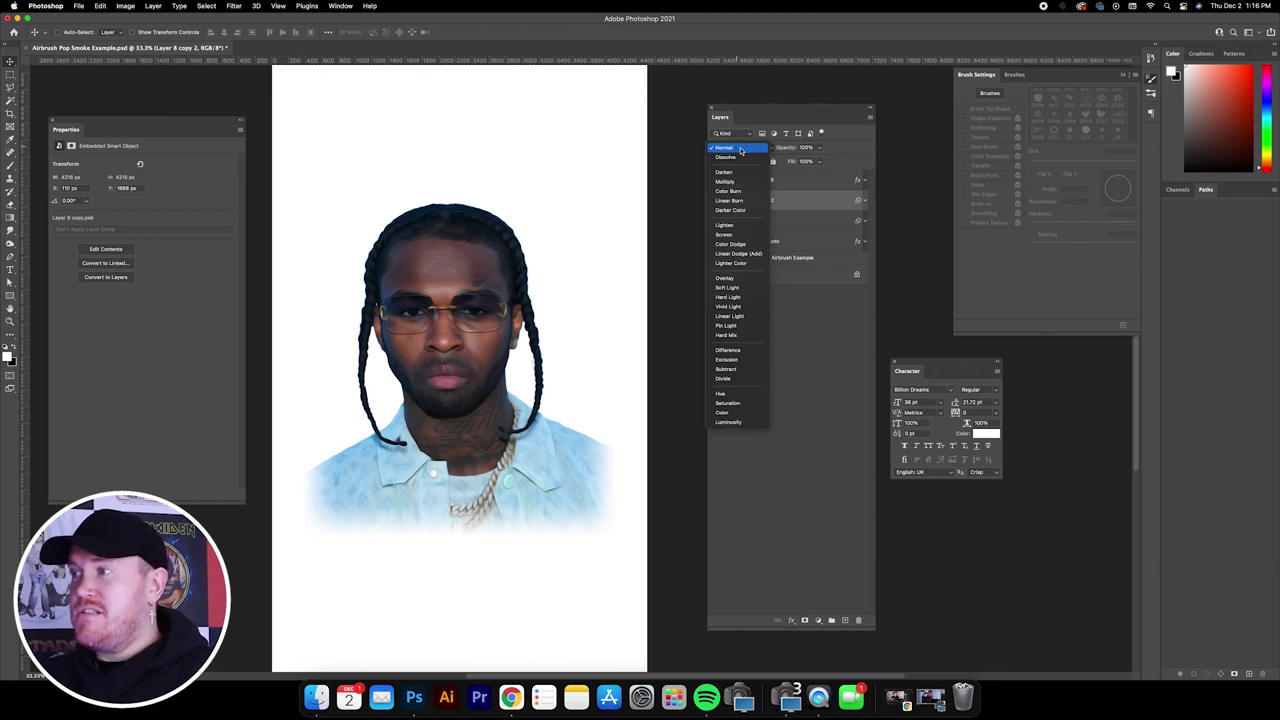
left_click(725, 234)
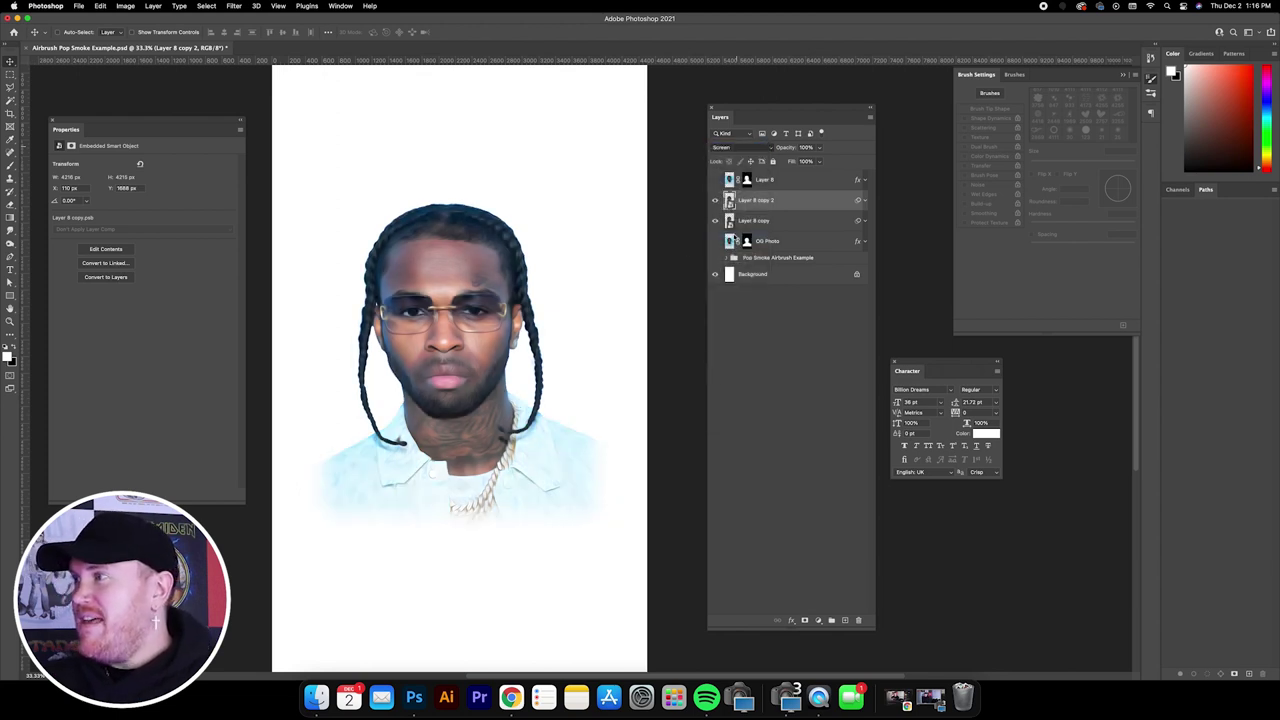
left_click(819, 147)
left_click_drag(822, 161, 812, 161)
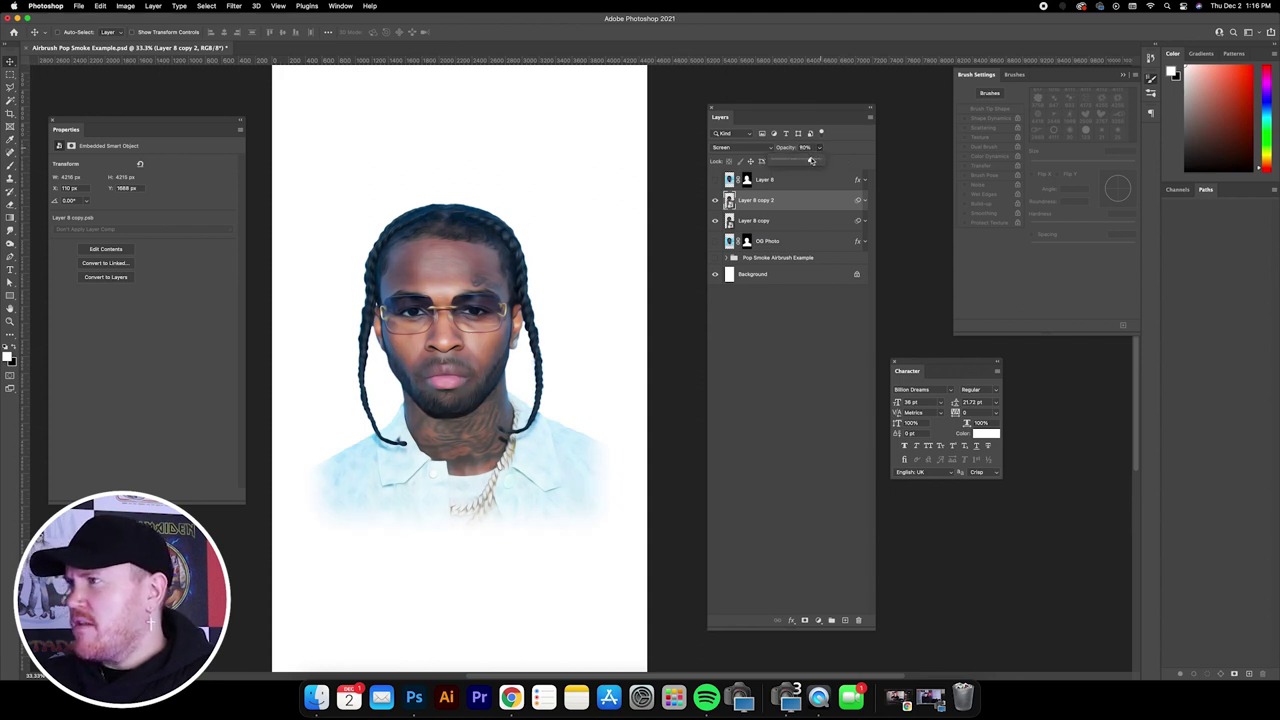
left_click(802, 199)
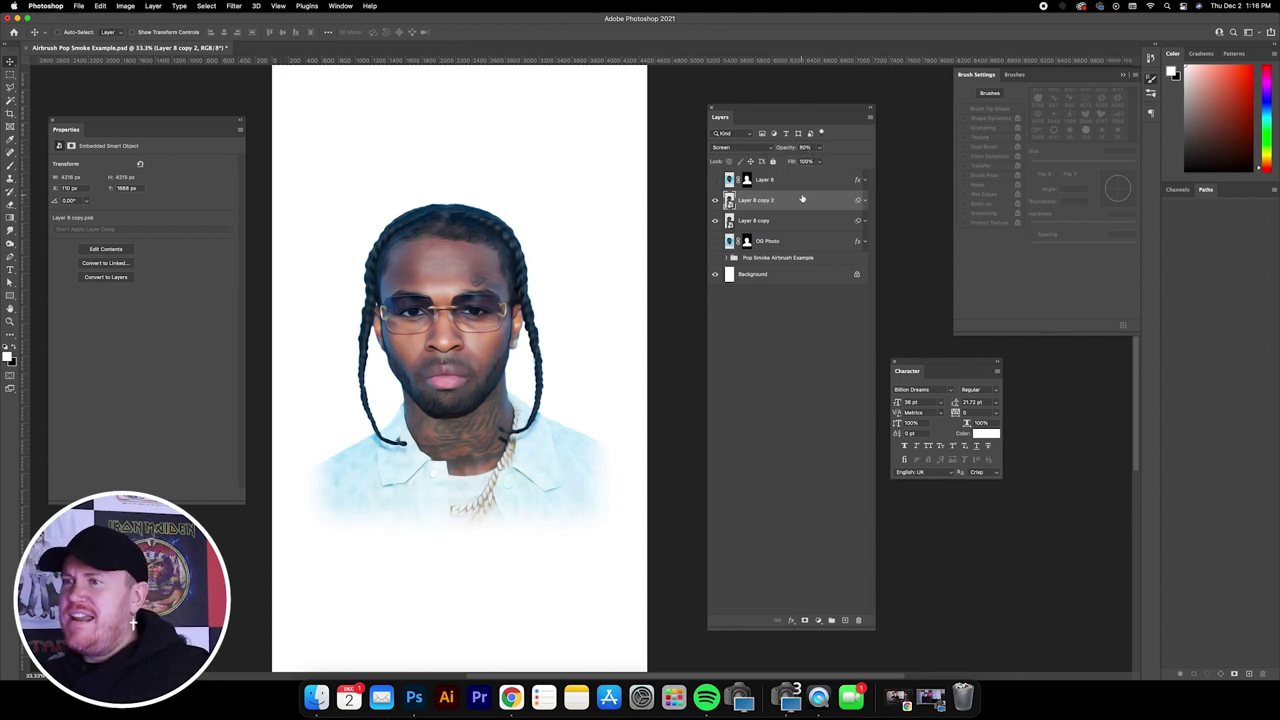
- Toggle Layer 8 copy 2 visibility to compare, then select the Background layer
left_click(715, 200)
left_click(715, 200)
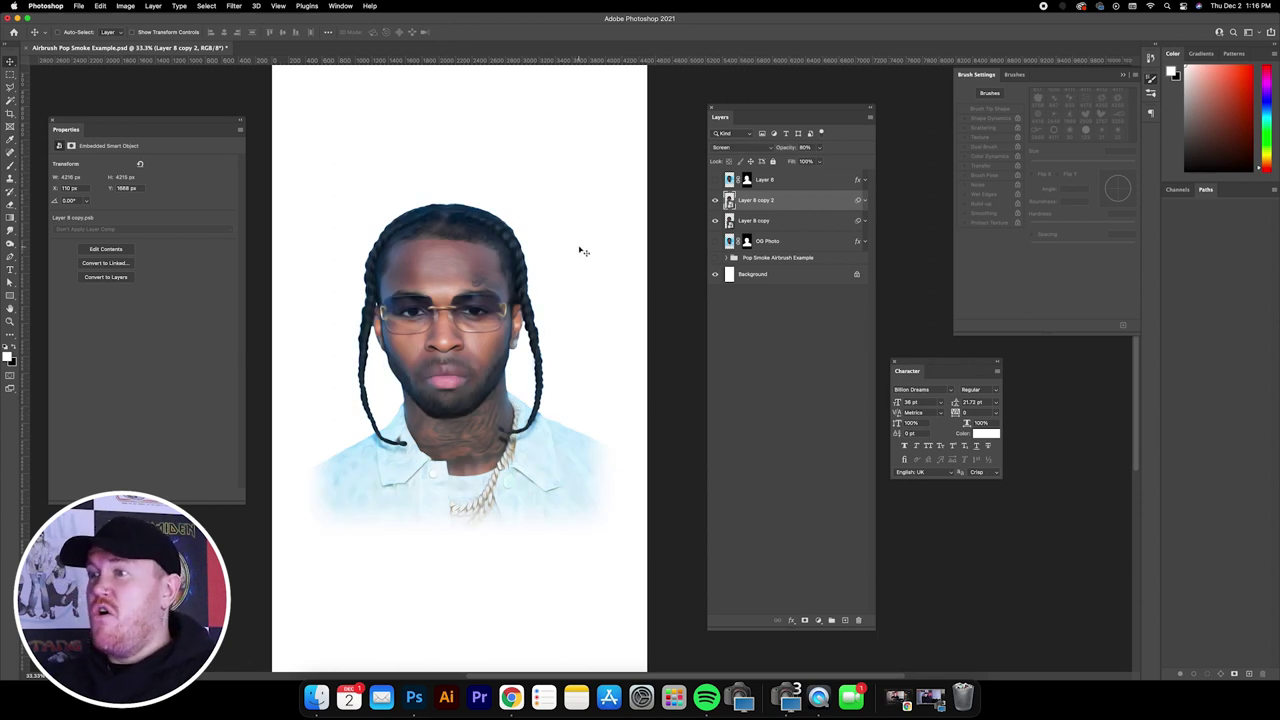
left_click(715, 200)
left_click(715, 200)
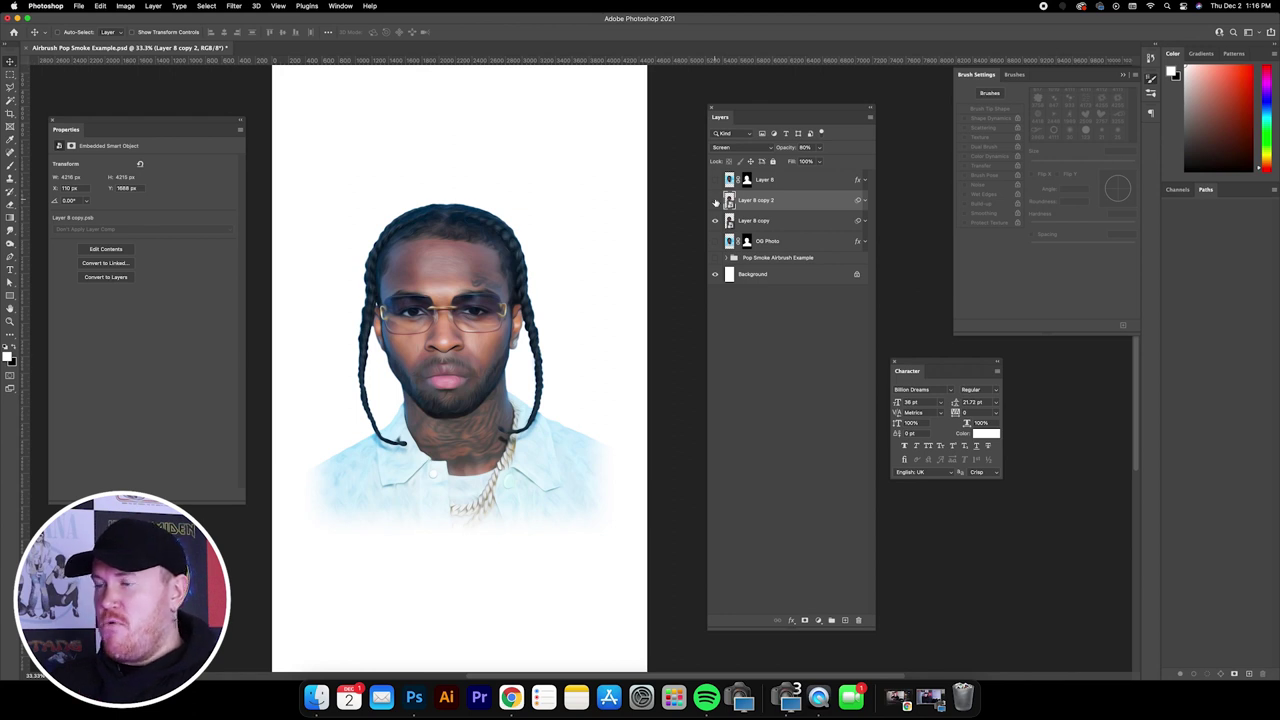
left_click(715, 200)
left_click(715, 200)
left_click(715, 200)
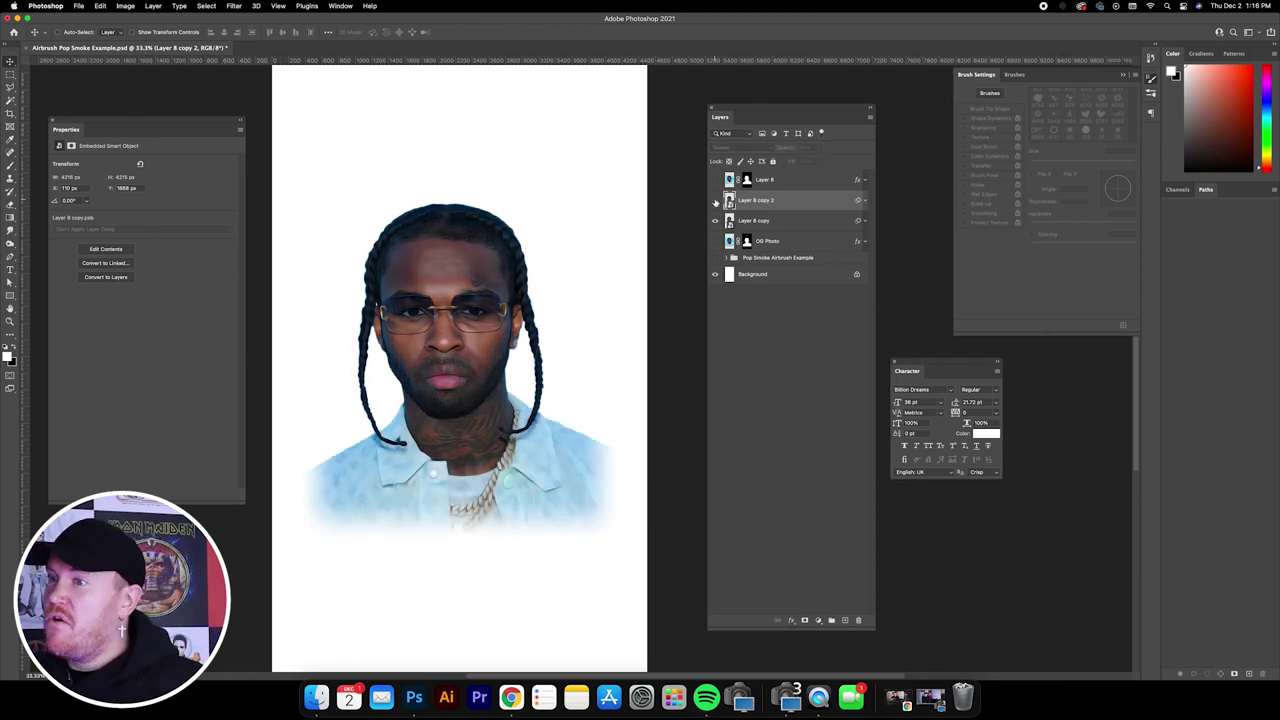
left_click(715, 200)
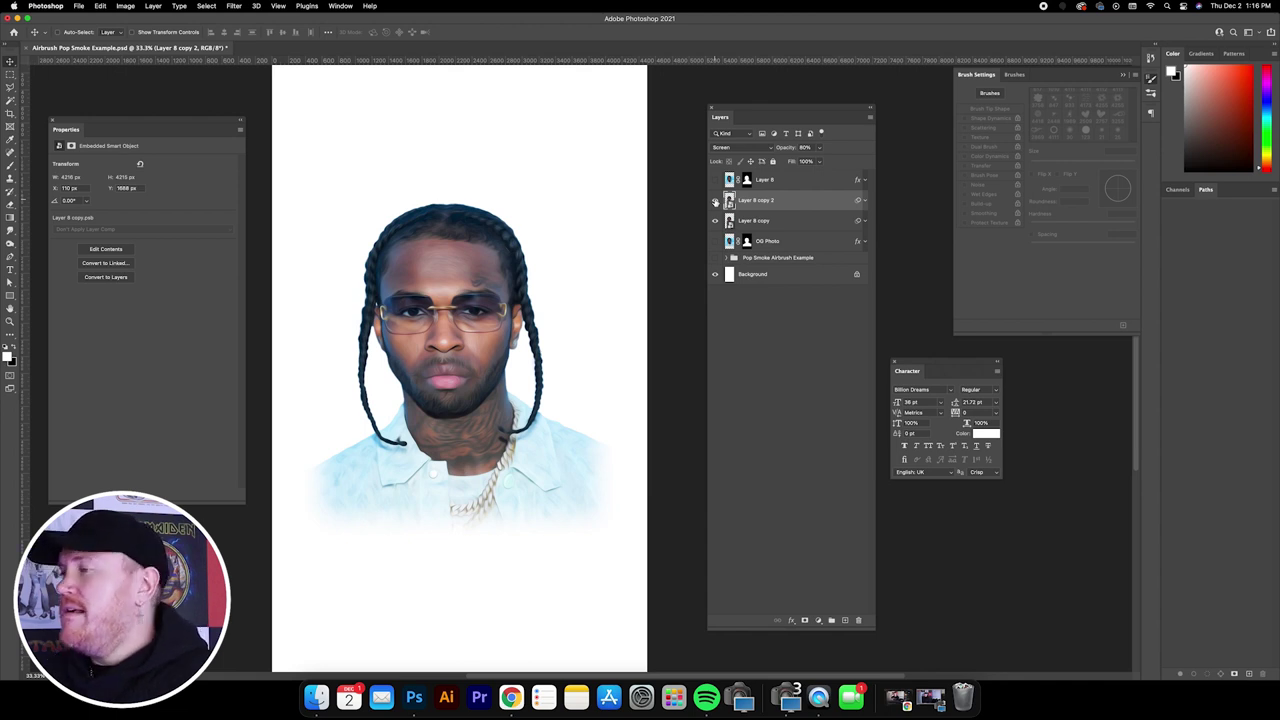
left_click(767, 274)
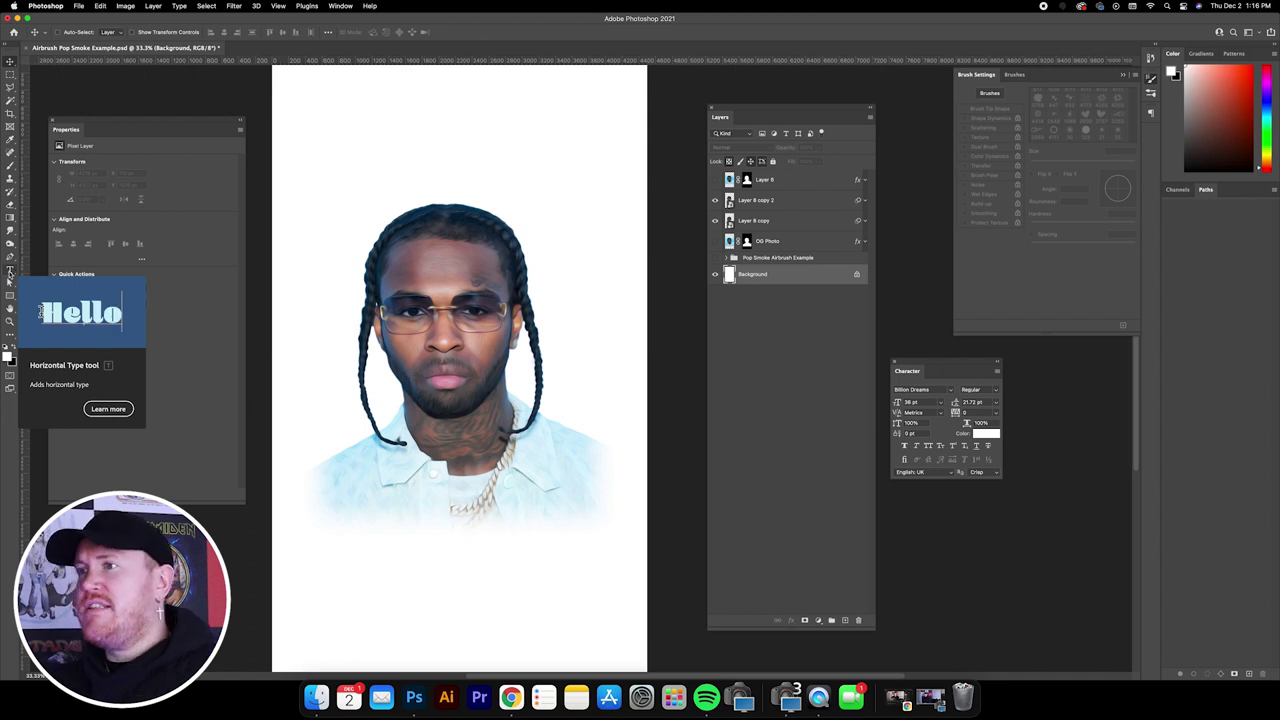
- Add a black 'Pop Smoke' text layer above the portrait
left_click(12, 270)
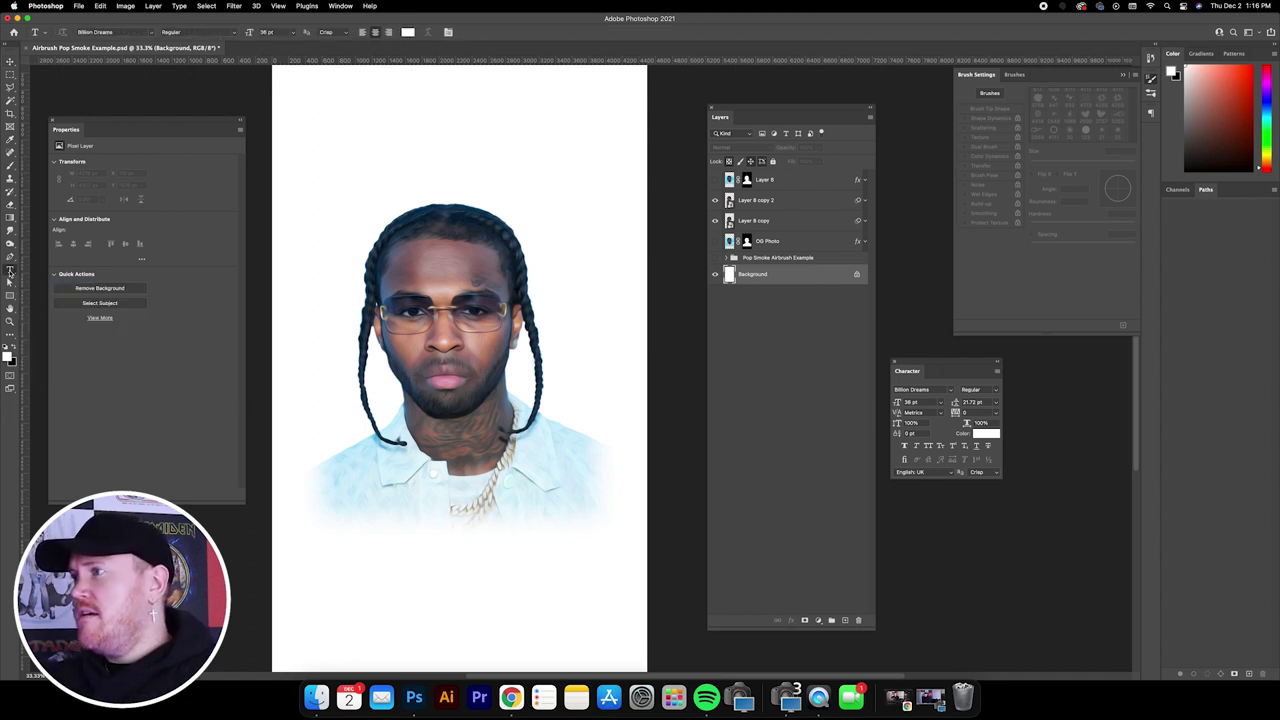
left_click(348, 172)
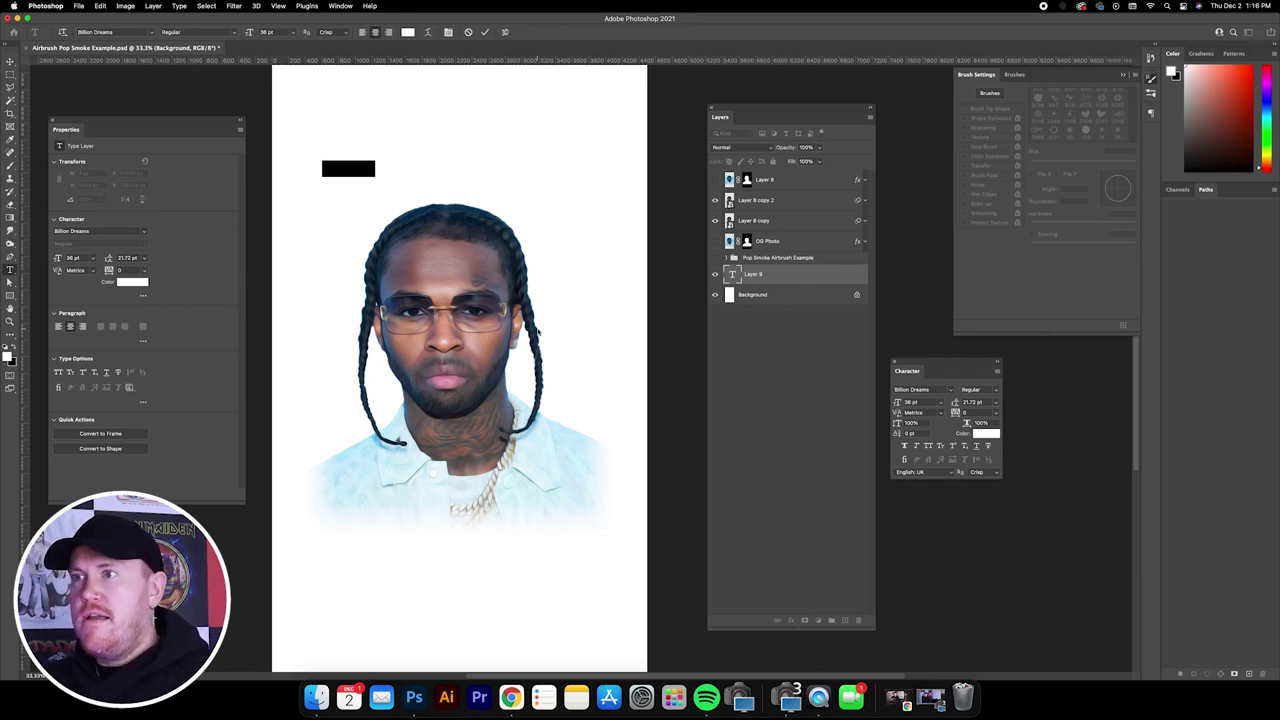
double_click(345, 170)
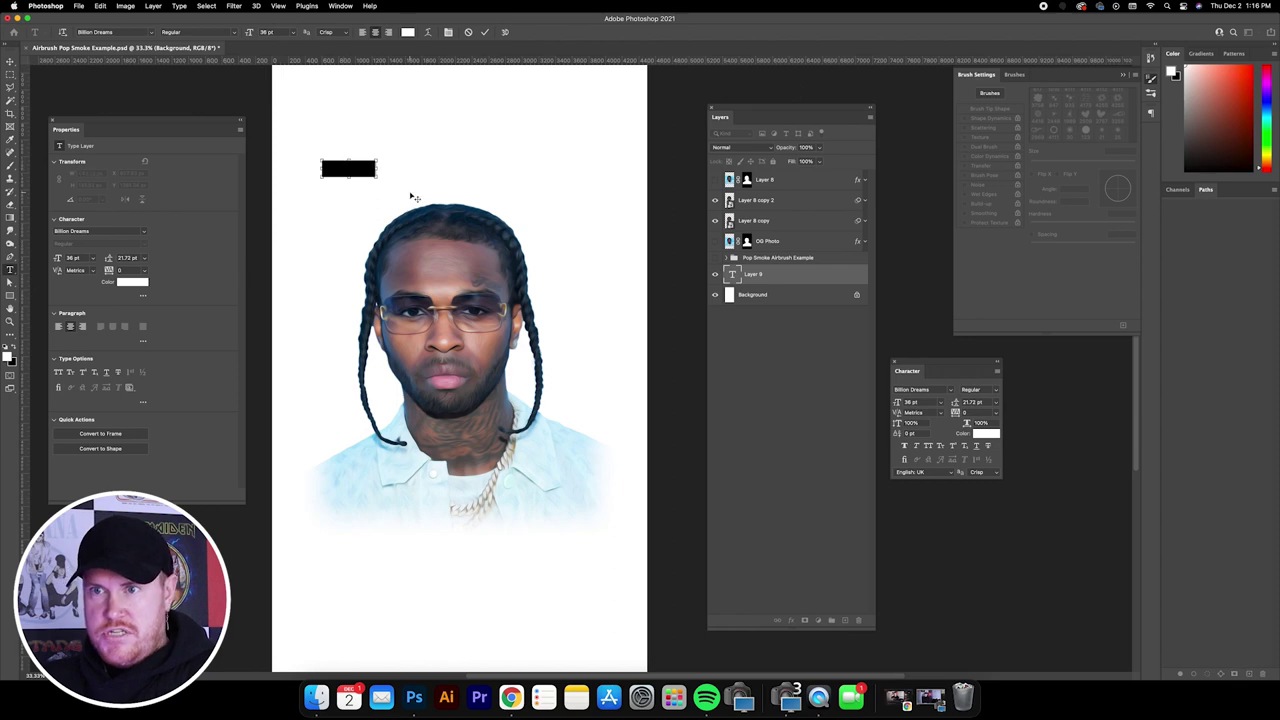
left_click(16, 346)
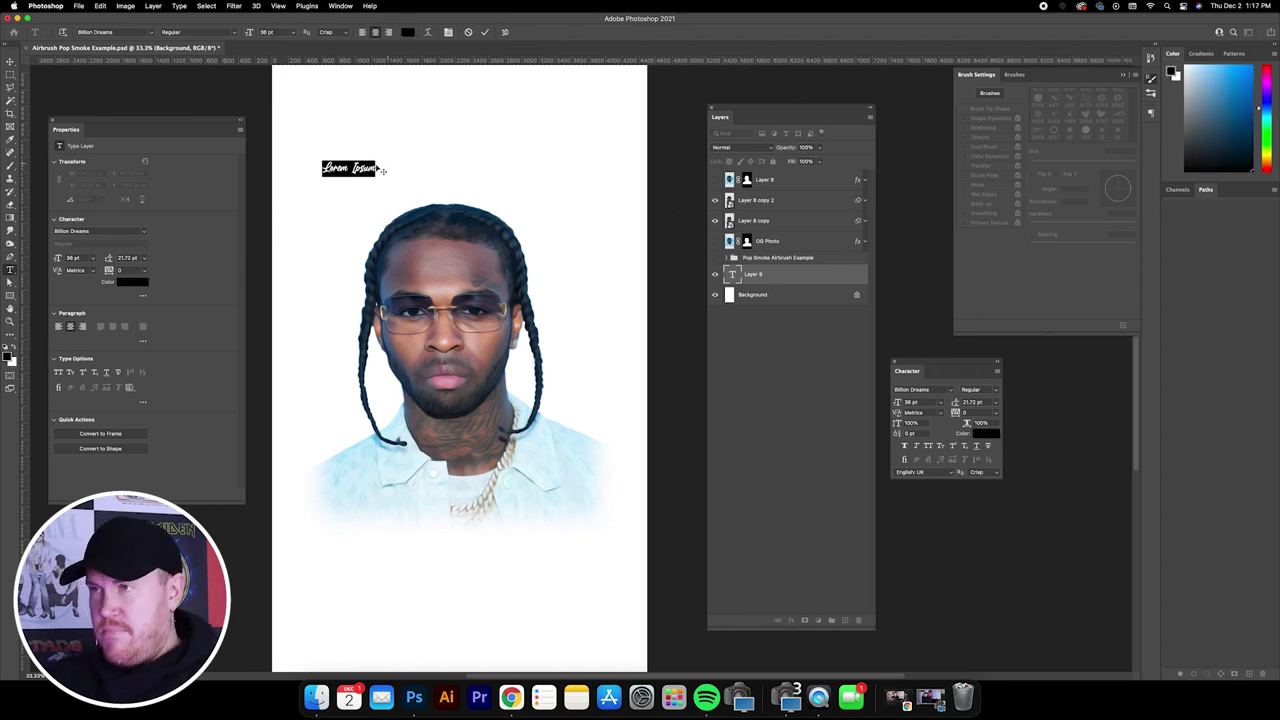
key("super+h")
key("super+h")
key("BackSpace")
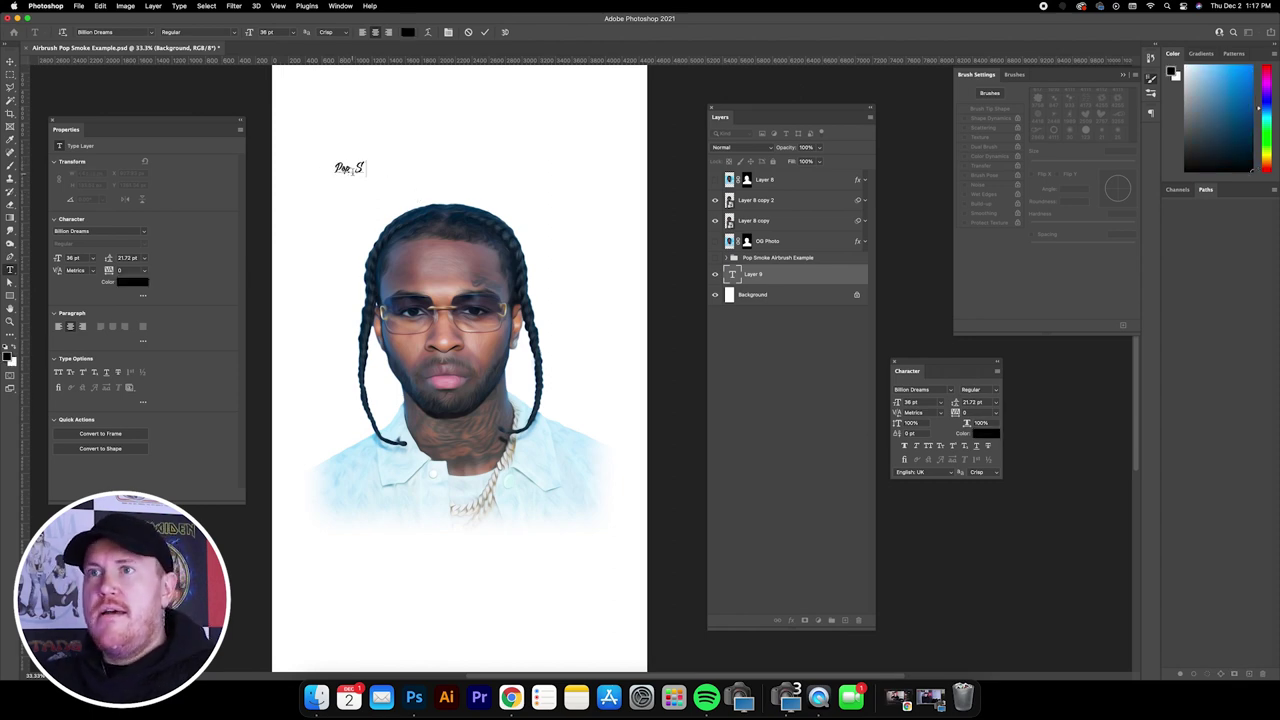
type("moke")
key("super+Return")
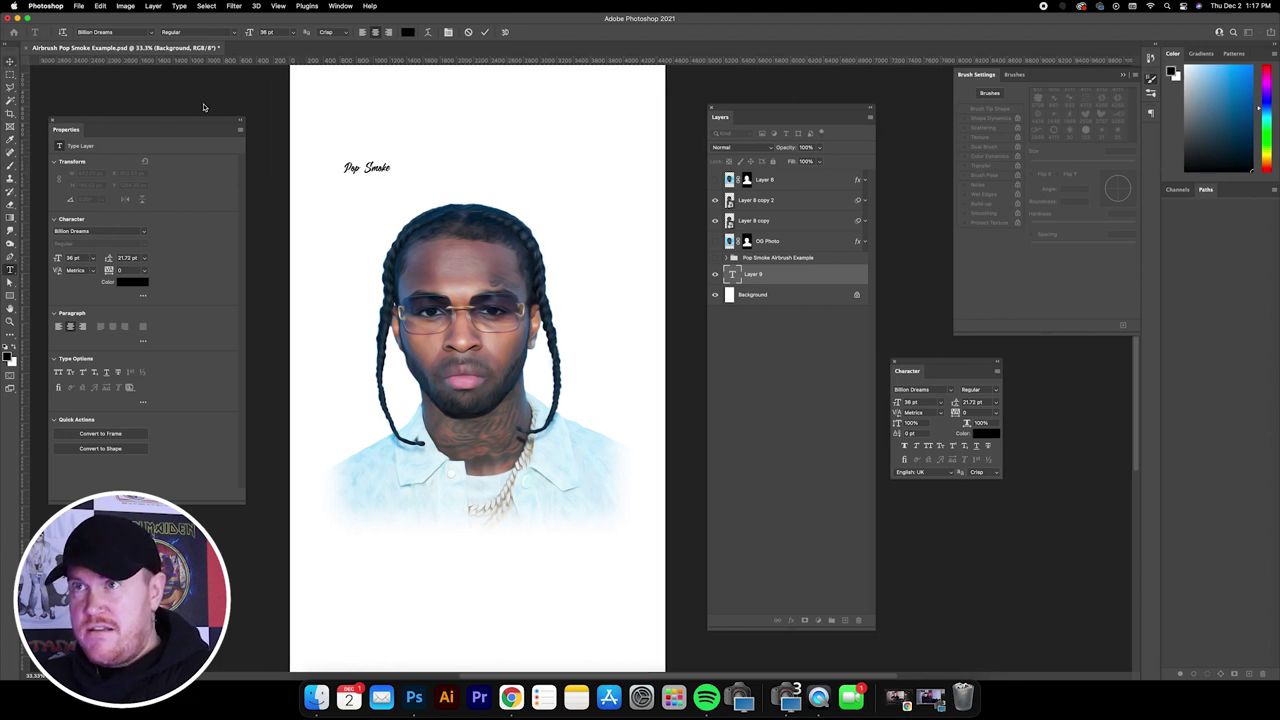
key("v")
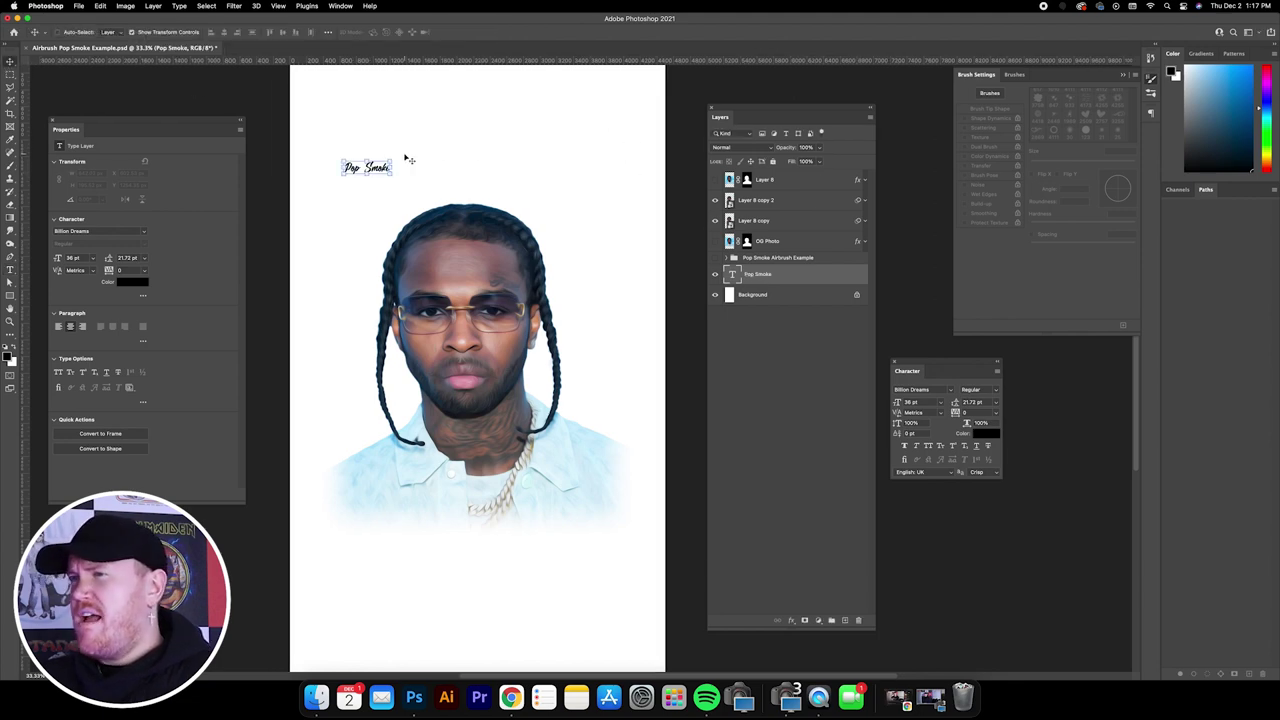
- Try scaling the title, delete the space between Pop and Smoke, and nudge it lower
left_click_drag(395, 157, 648, 84)
left_click_drag(342, 177, 315, 190)
left_click(10, 268)
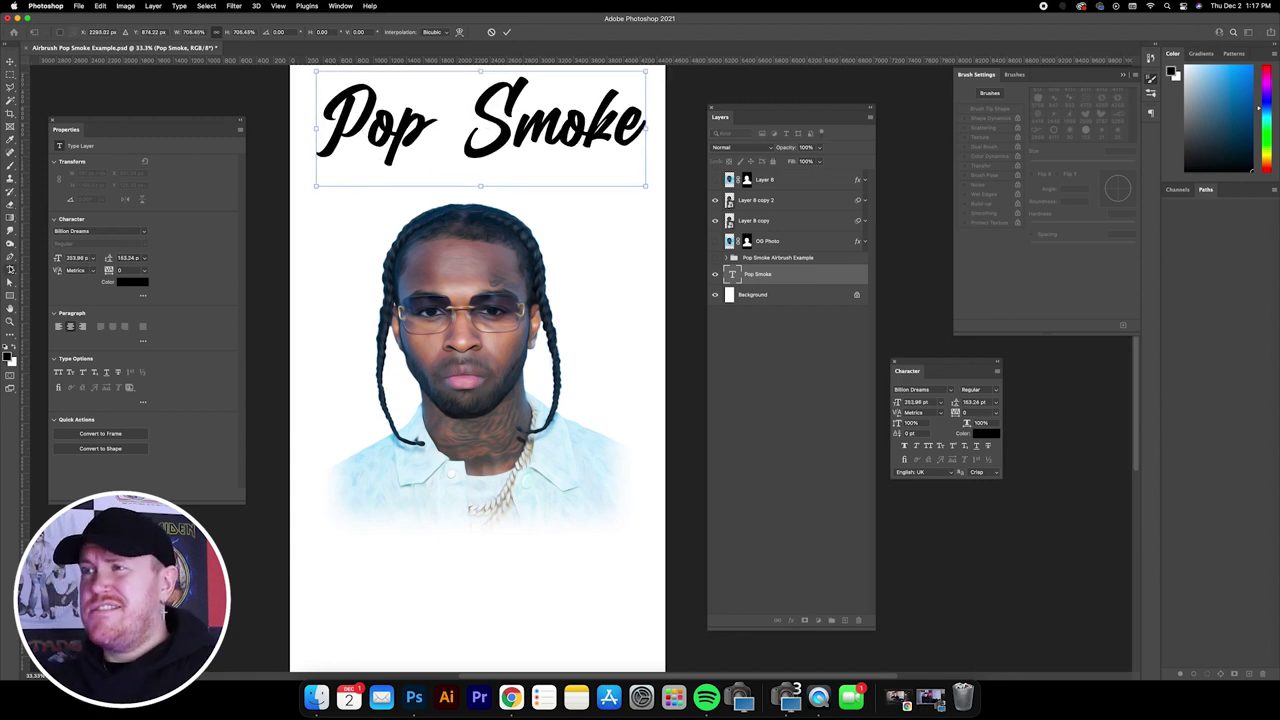
key("Escape")
left_click(415, 125)
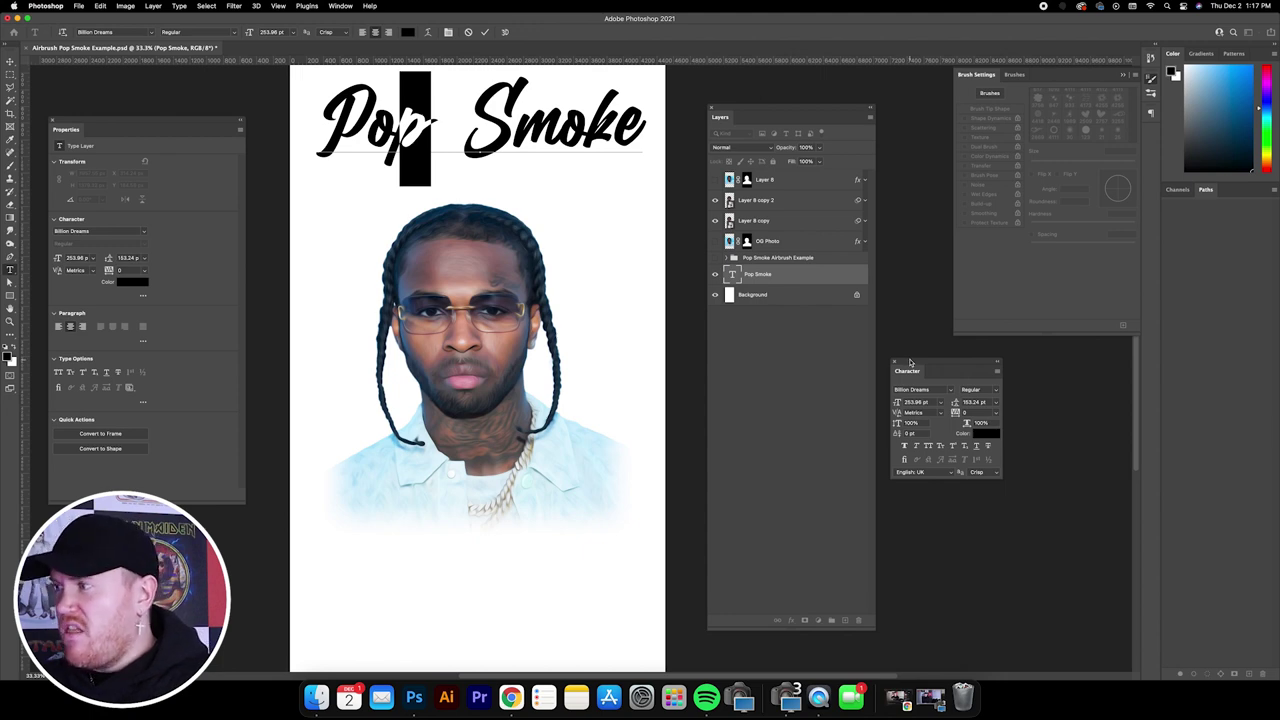
left_click_drag(910, 362, 905, 371)
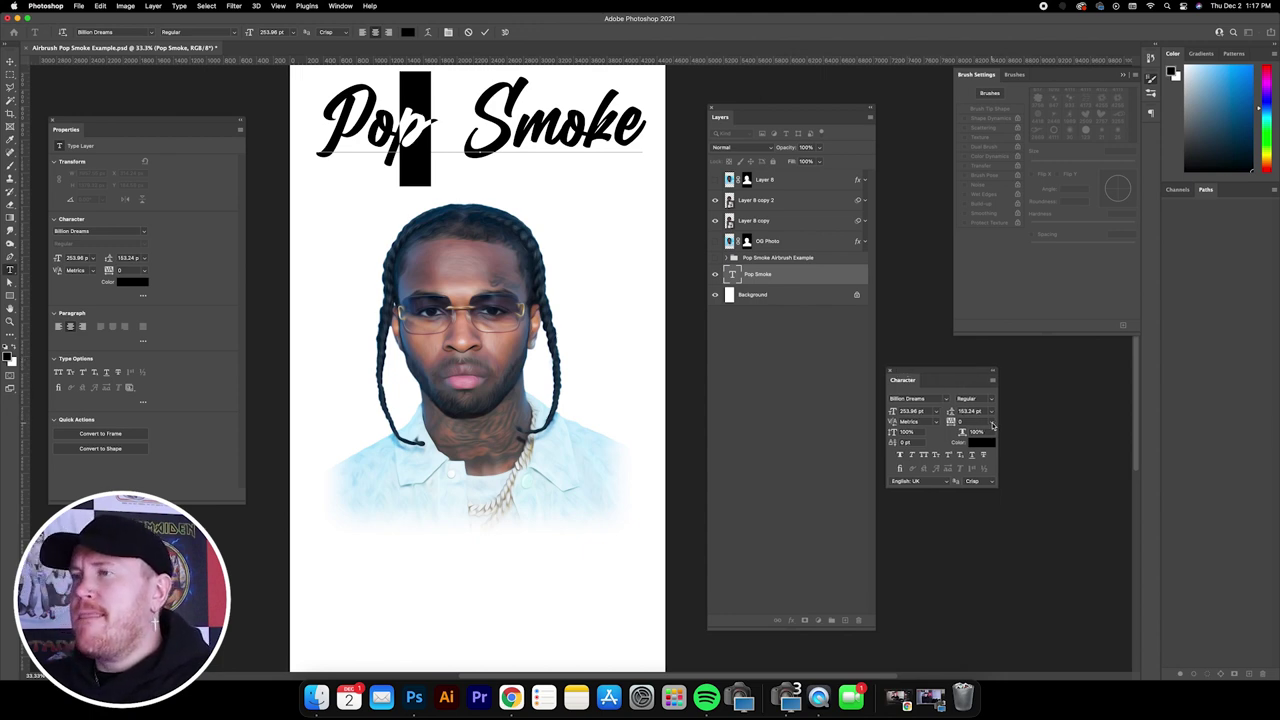
key("Right")
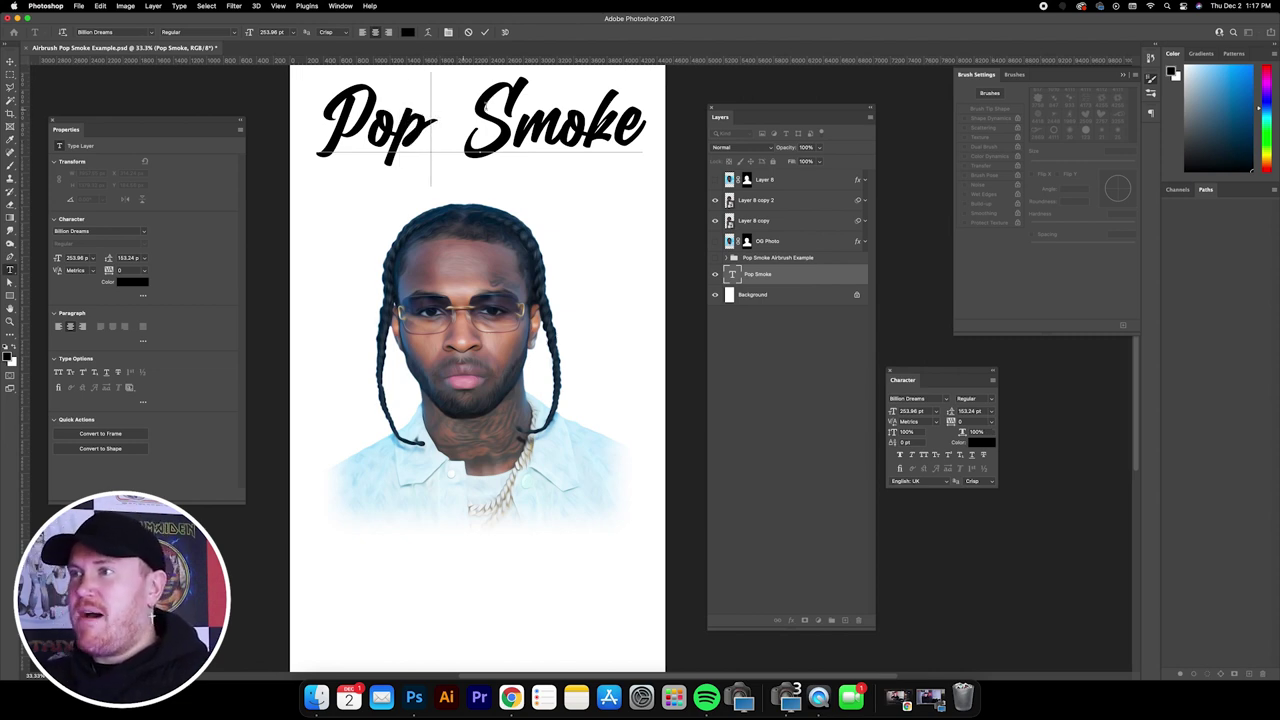
key("Right")
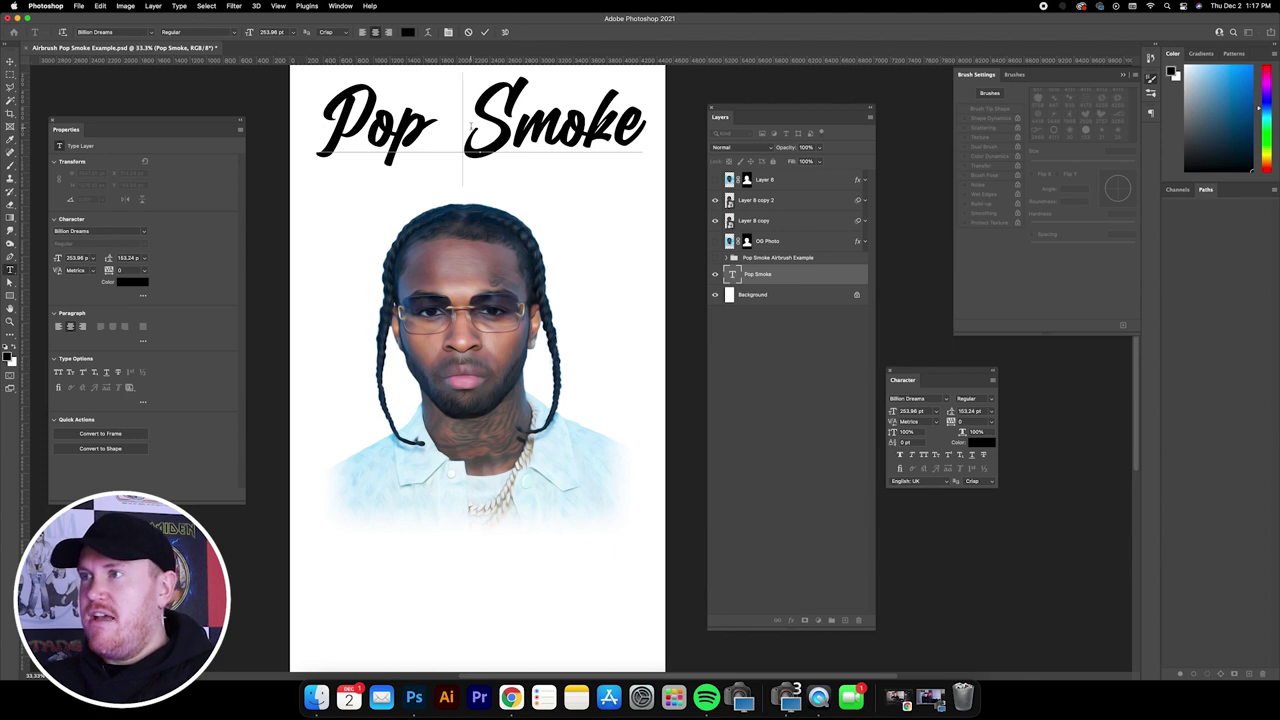
key("BackSpace")
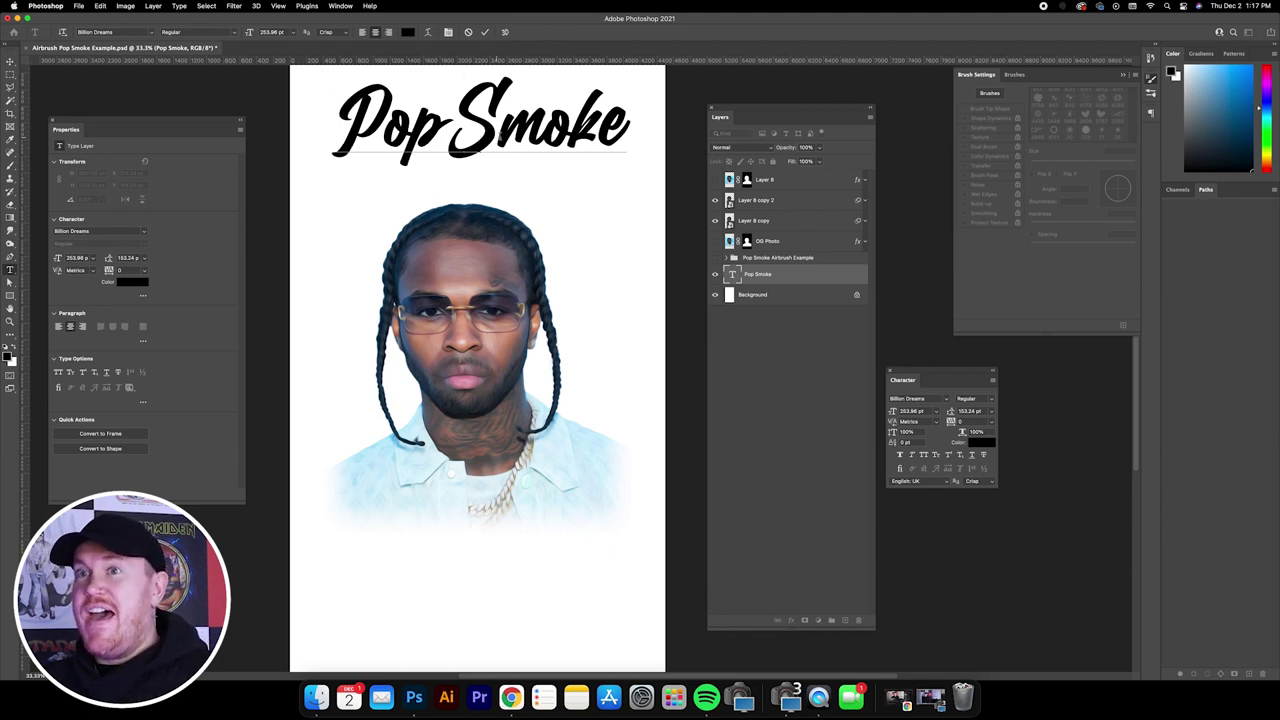
key("Escape")
key("v")
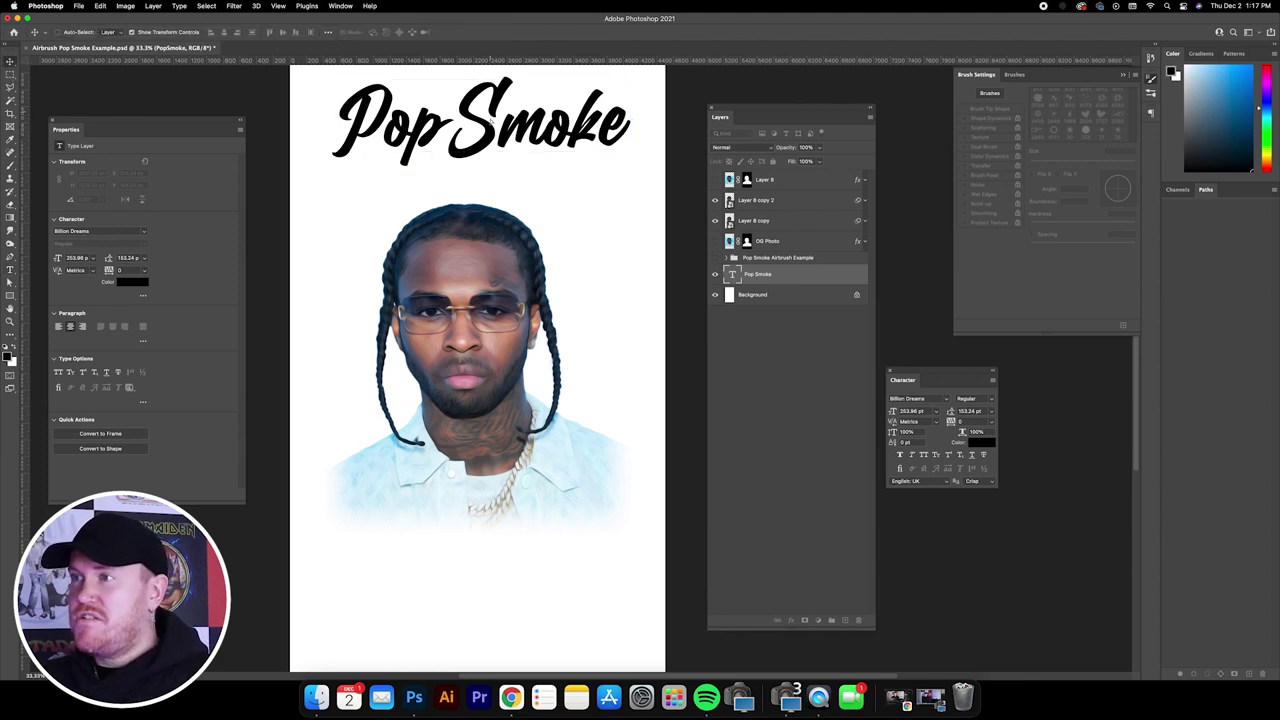
left_click_drag(490, 118, 490, 145)
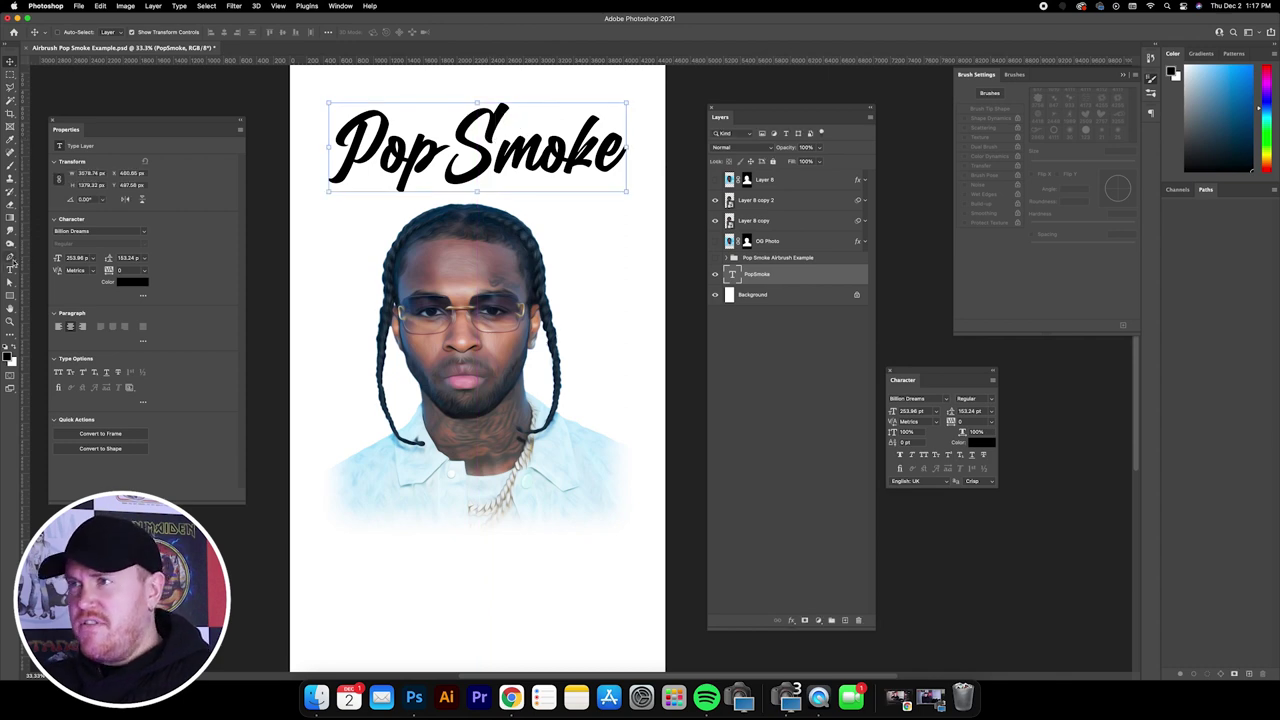
- Try -100 tracking, then remove the space and reset tracking to 0 so it reads PopSmoke
left_click(10, 268)
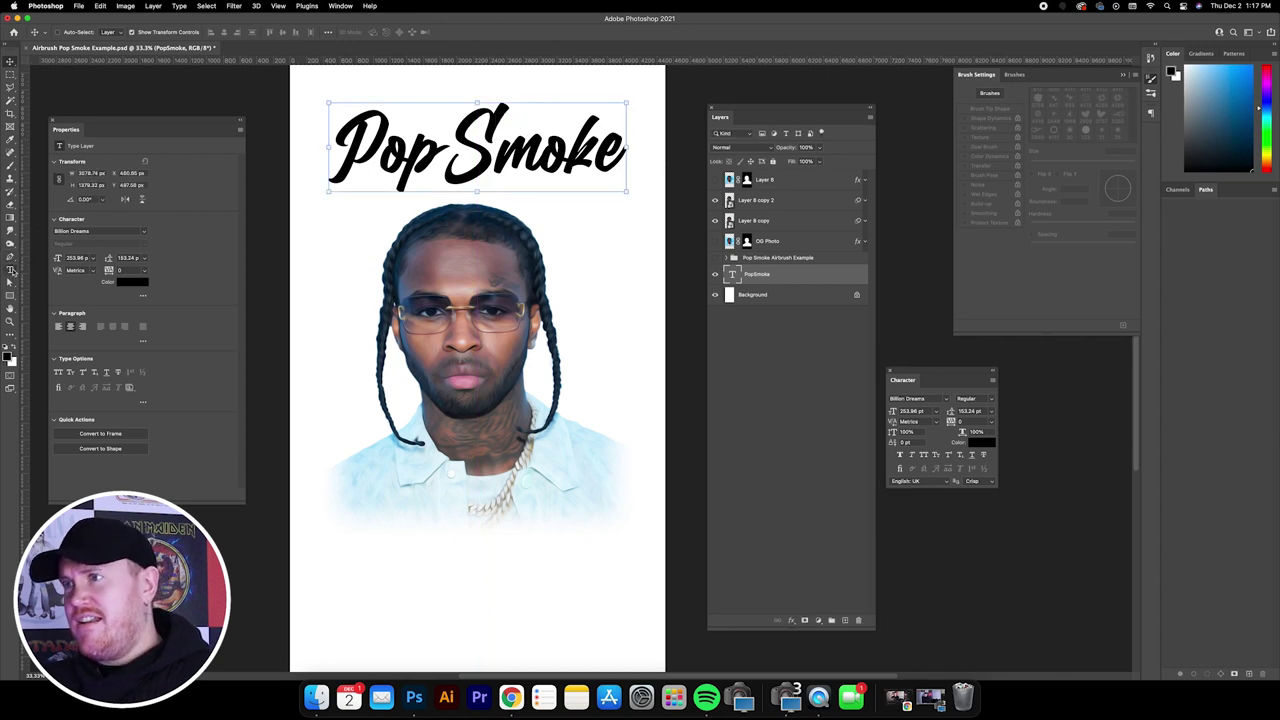
left_click(433, 178)
left_click_drag(430, 127, 398, 126)
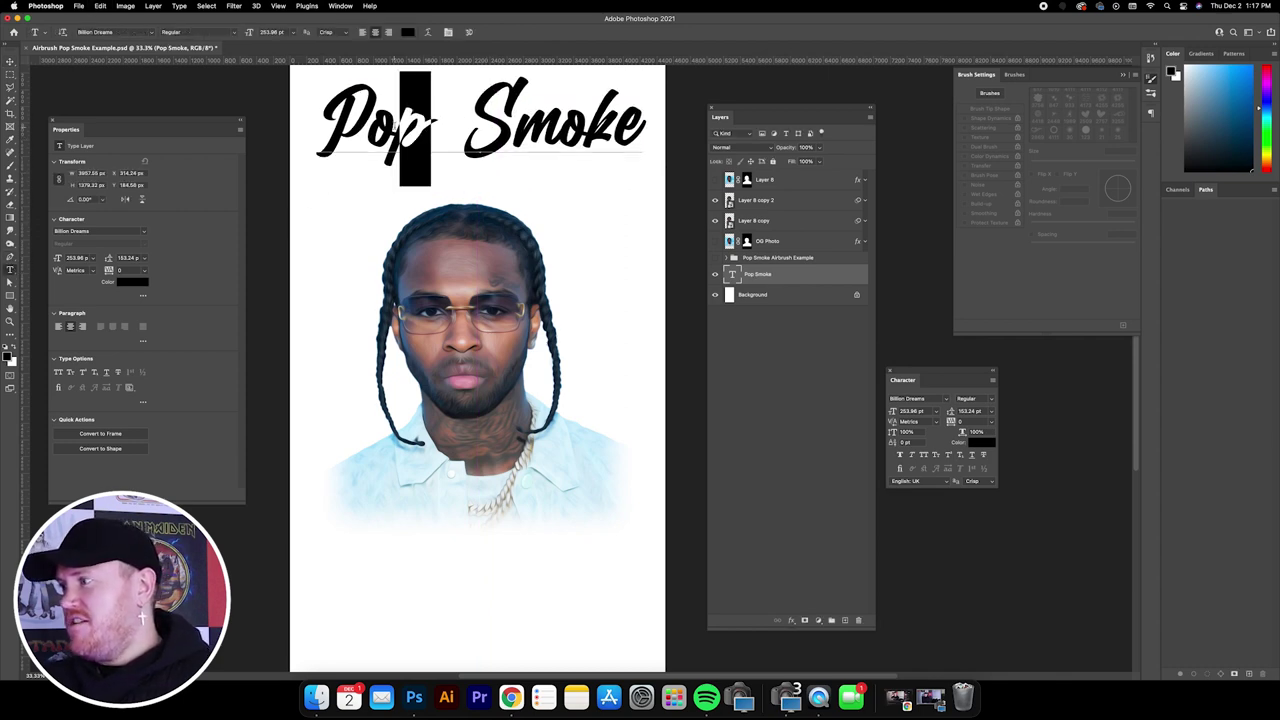
left_click(995, 427)
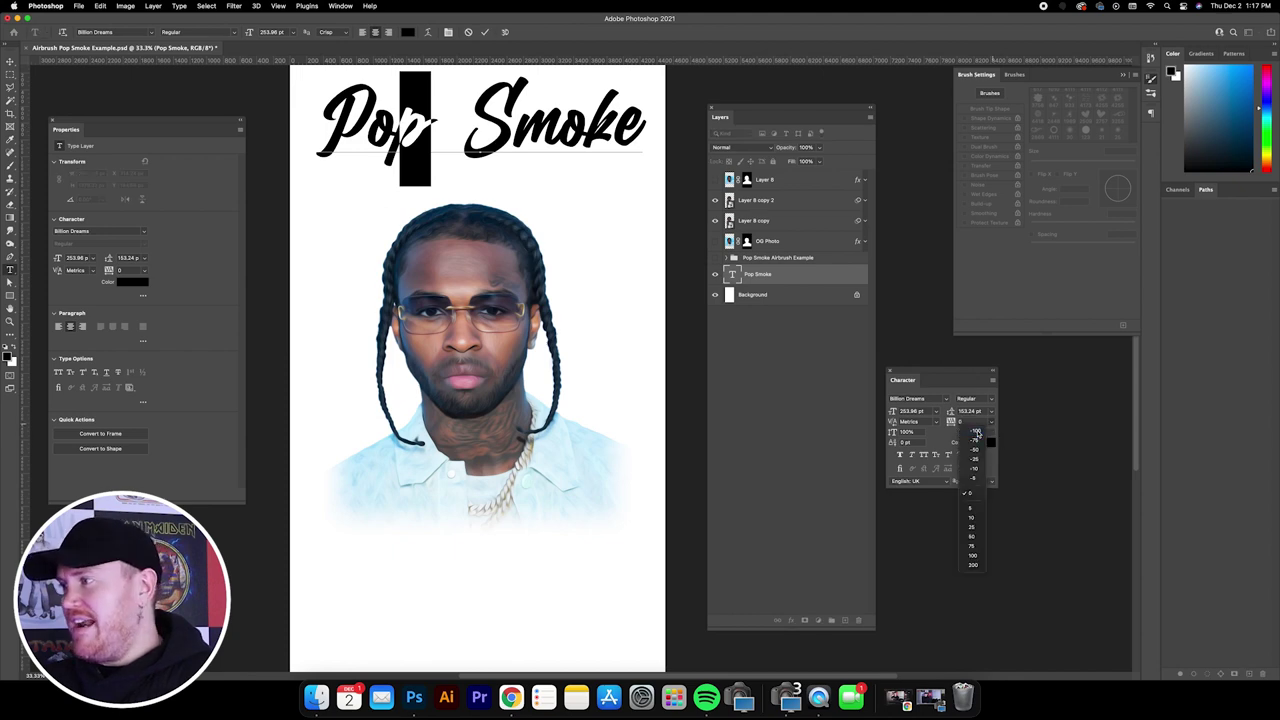
left_click(976, 428)
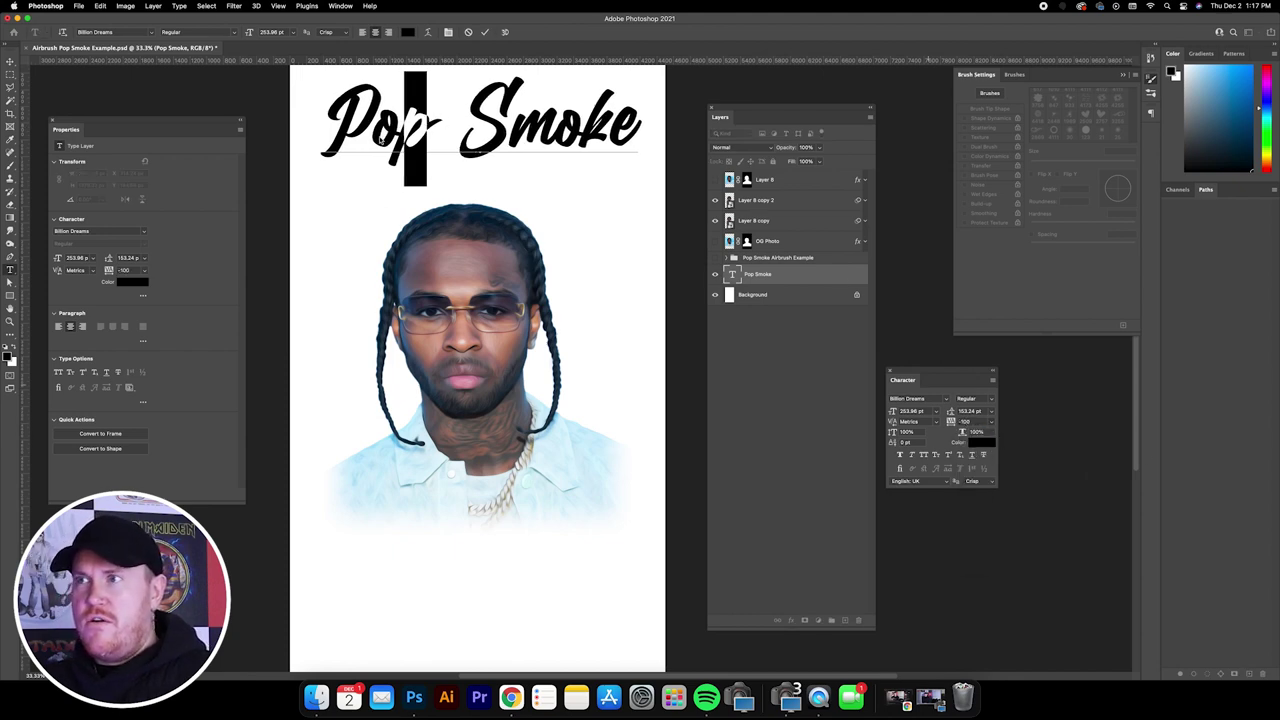
left_click(9, 60)
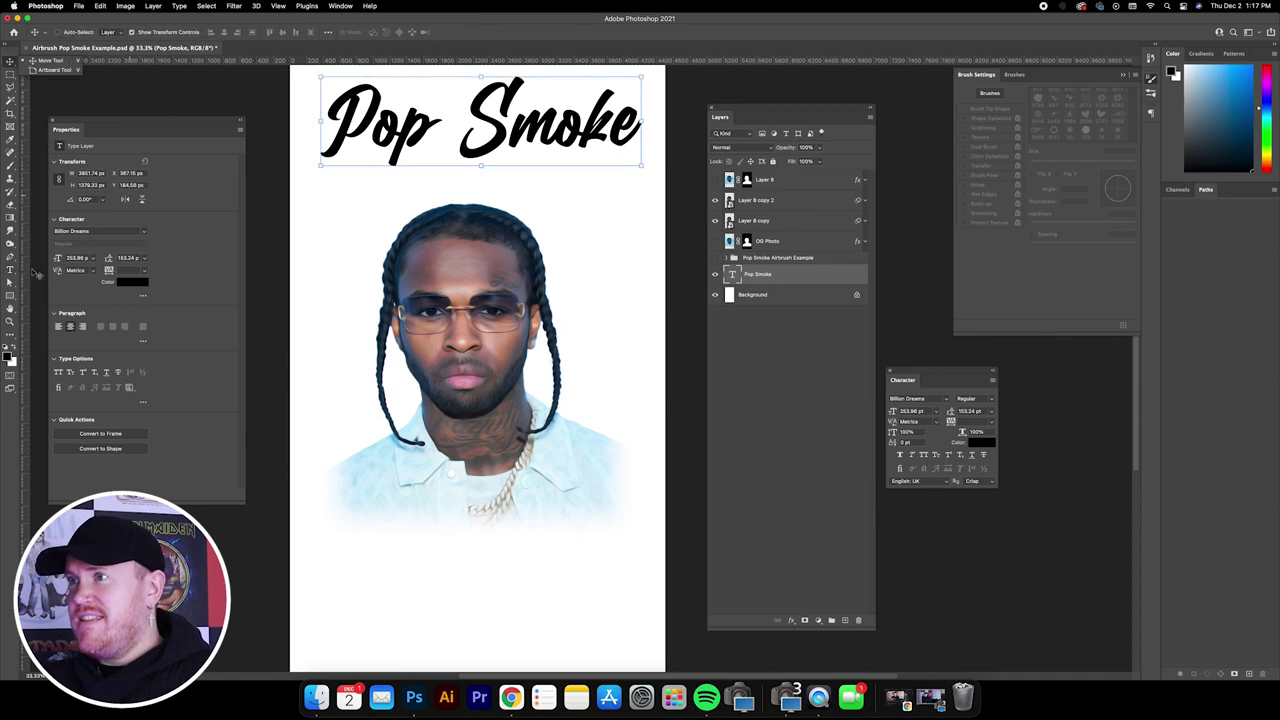
left_click(11, 271)
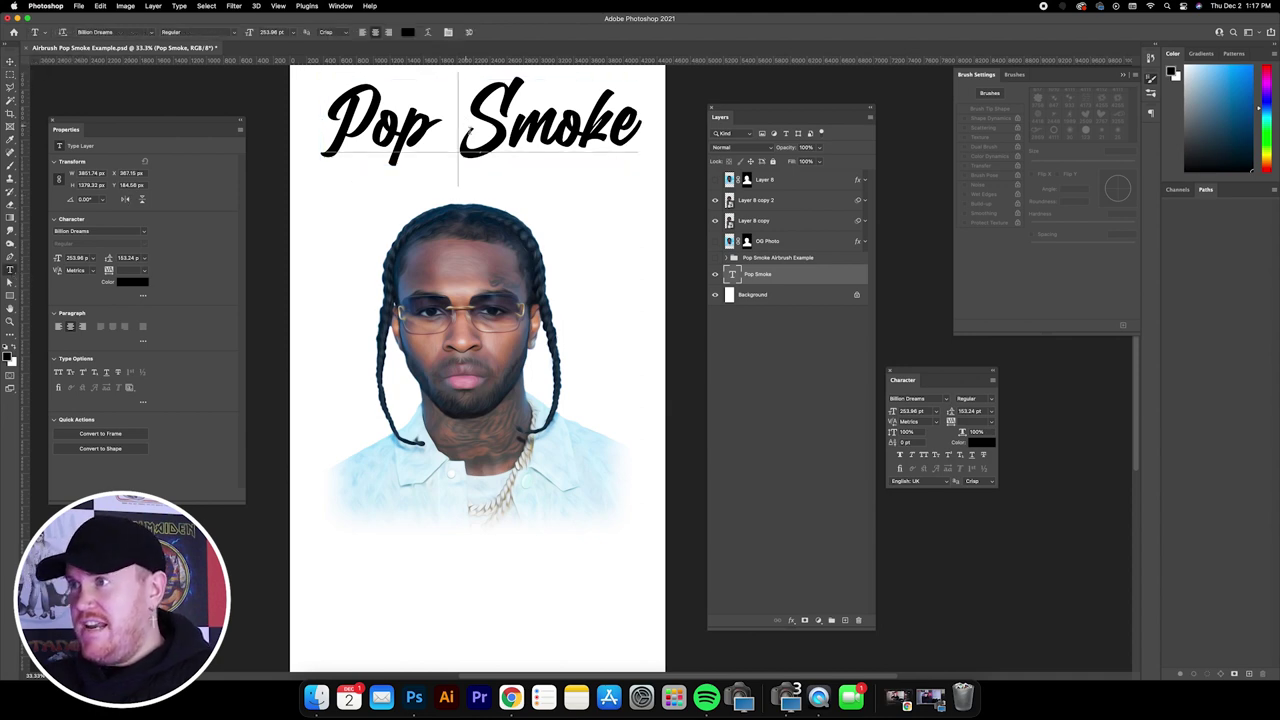
left_click(462, 126)
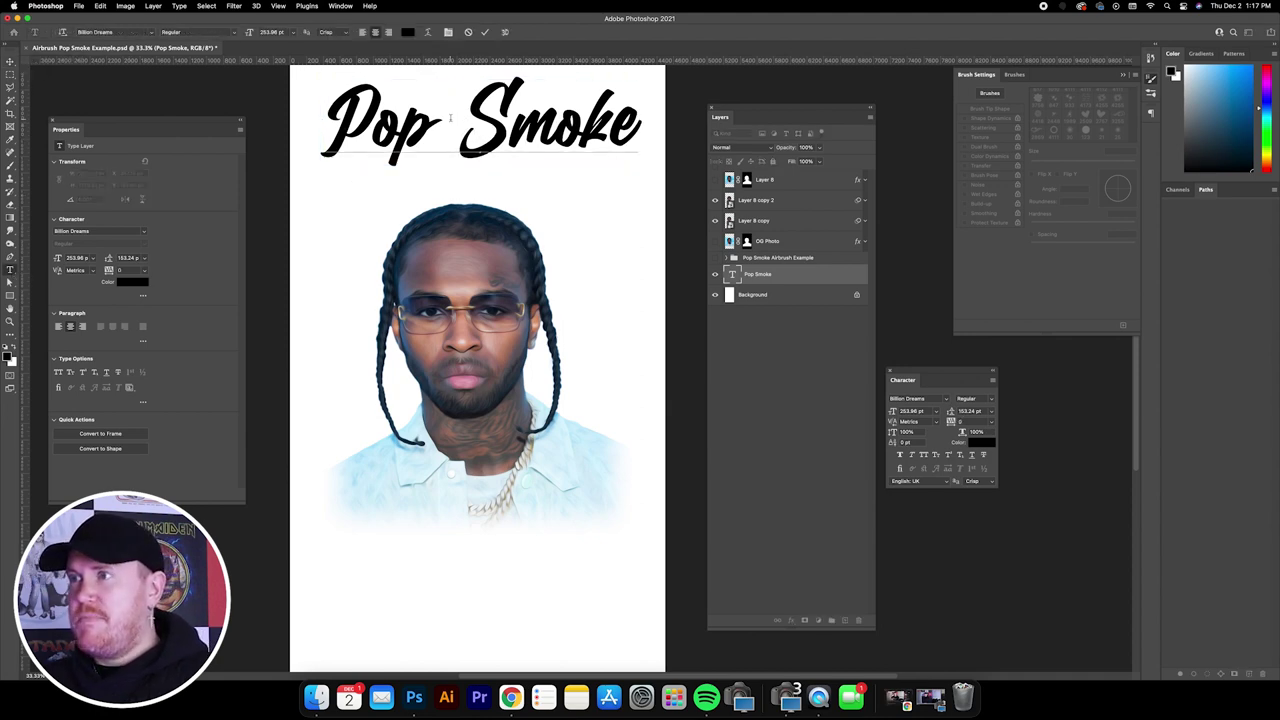
key("BackSpace")
key("super+a")
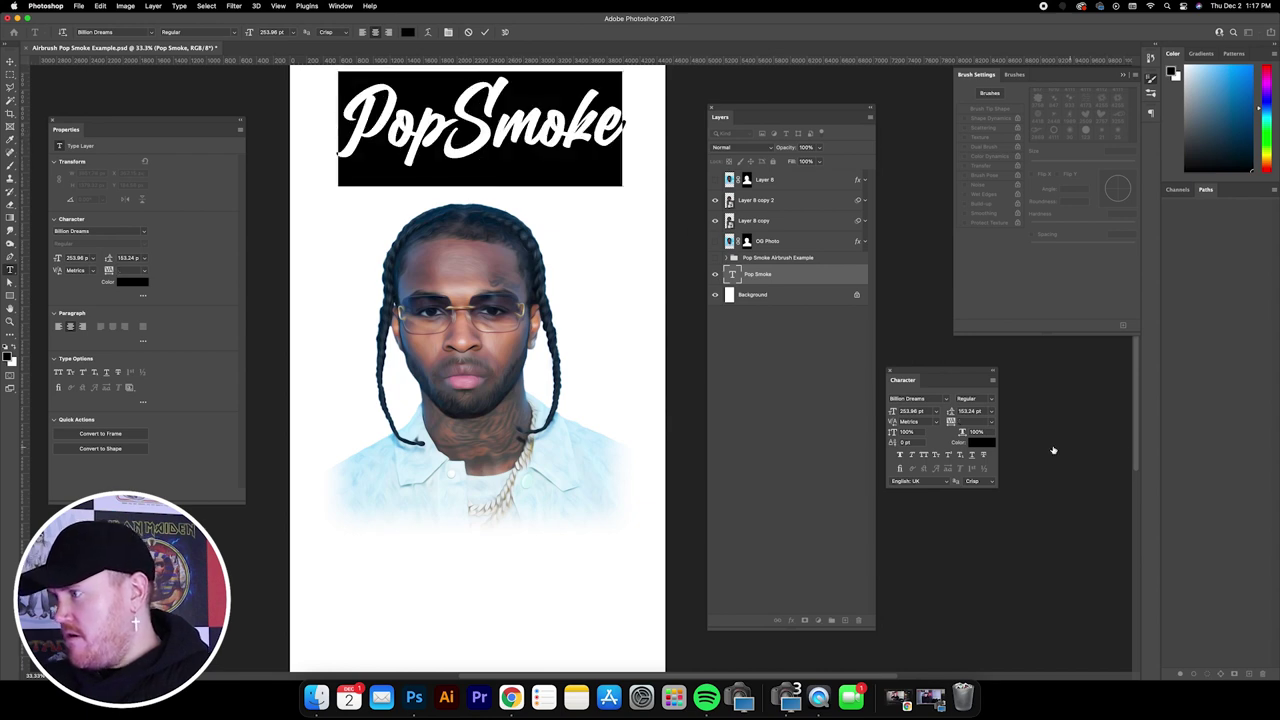
left_click(993, 428)
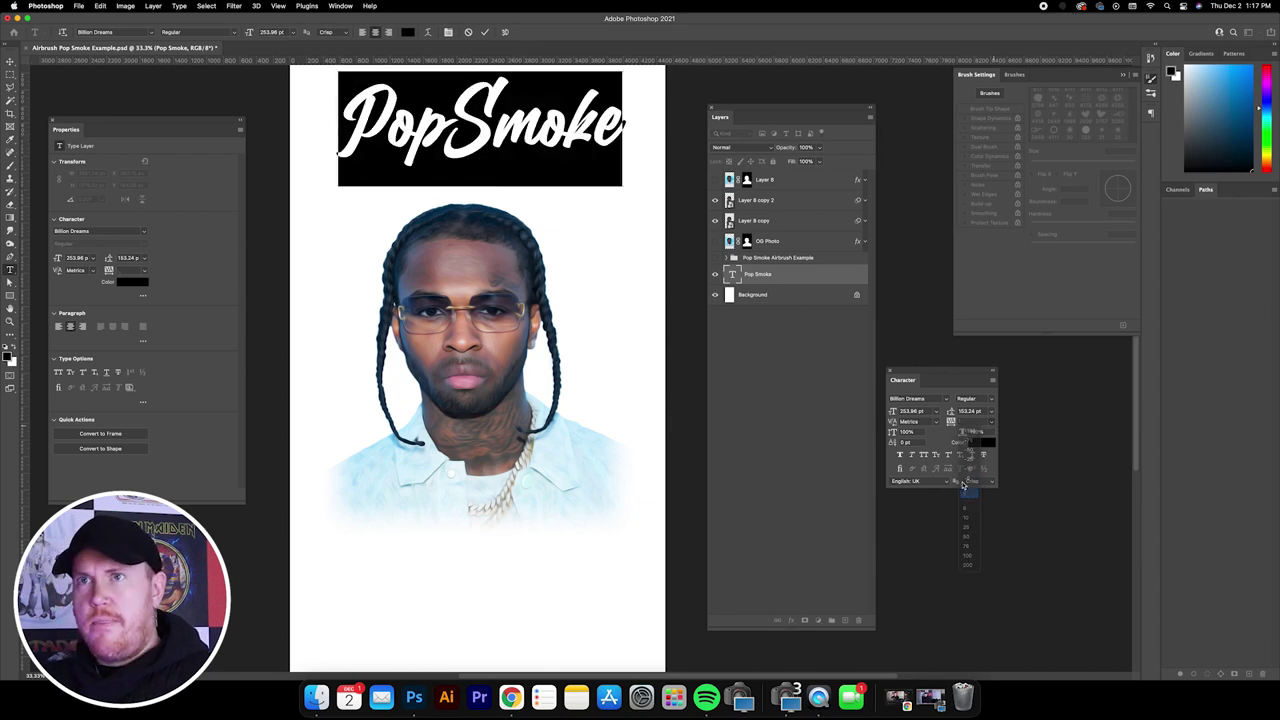
left_click(968, 490)
key("super+Return")
key("v")
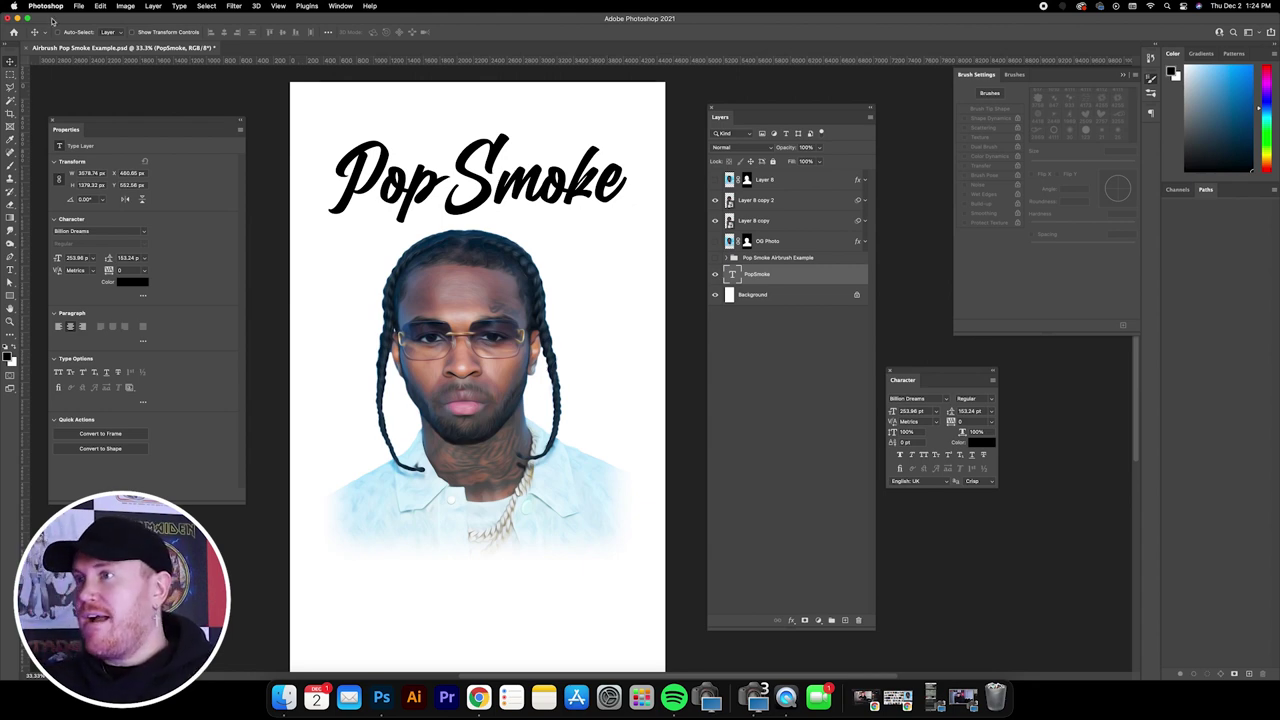
- From FULLERMOE - Master Bundle > Airbrush Text Styles Pack (Vol. 1), drag the .asl onto Photoshop
left_click(17, 18)
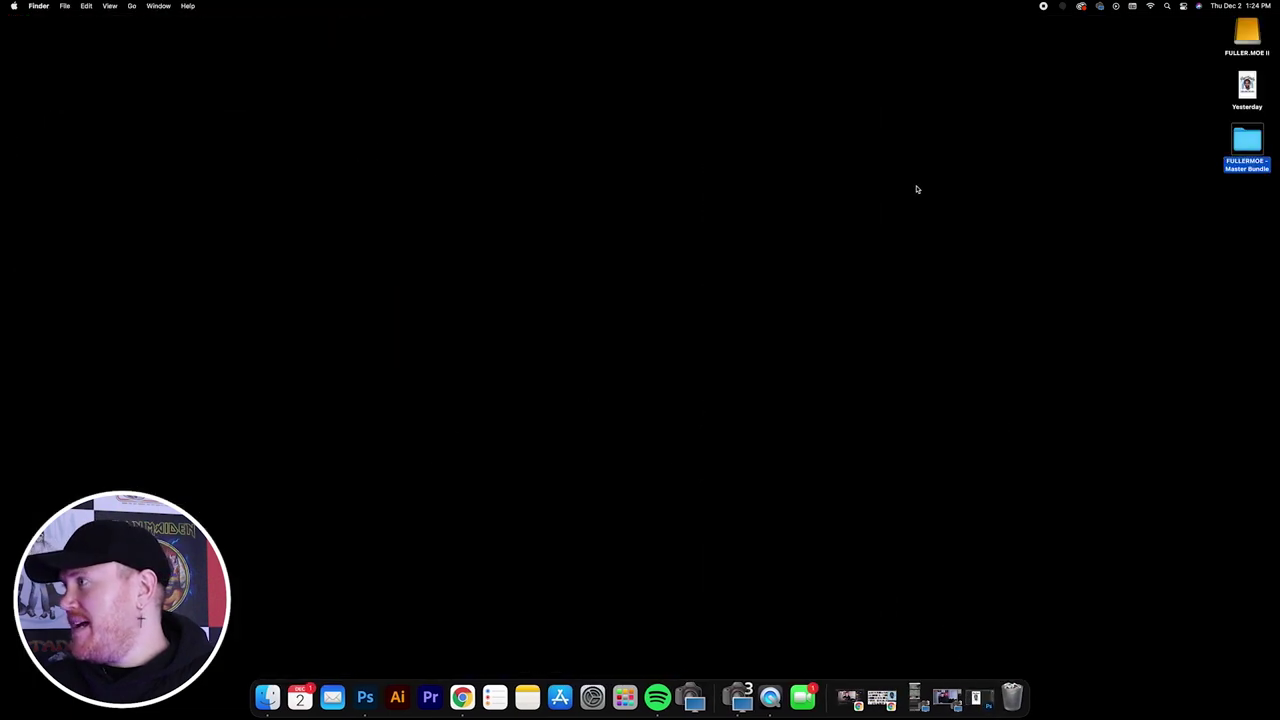
left_click(1253, 147)
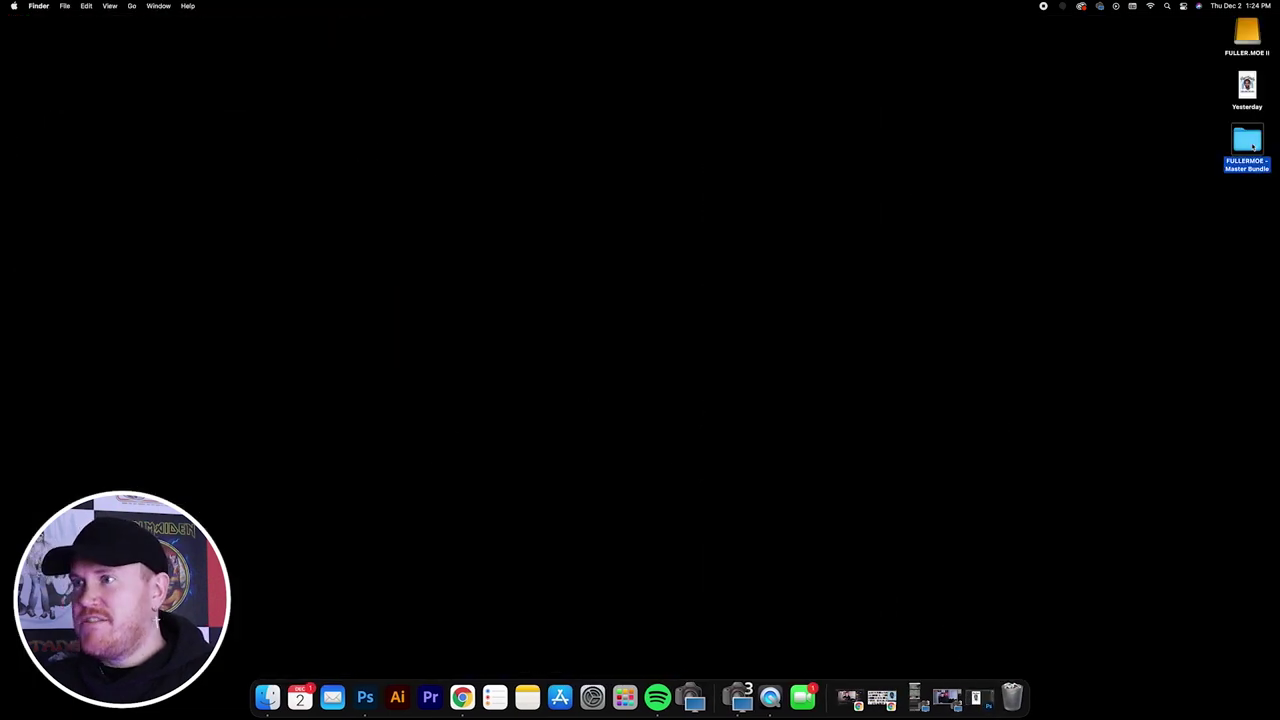
double_click(1253, 147)
left_click_drag(502, 139, 480, 109)
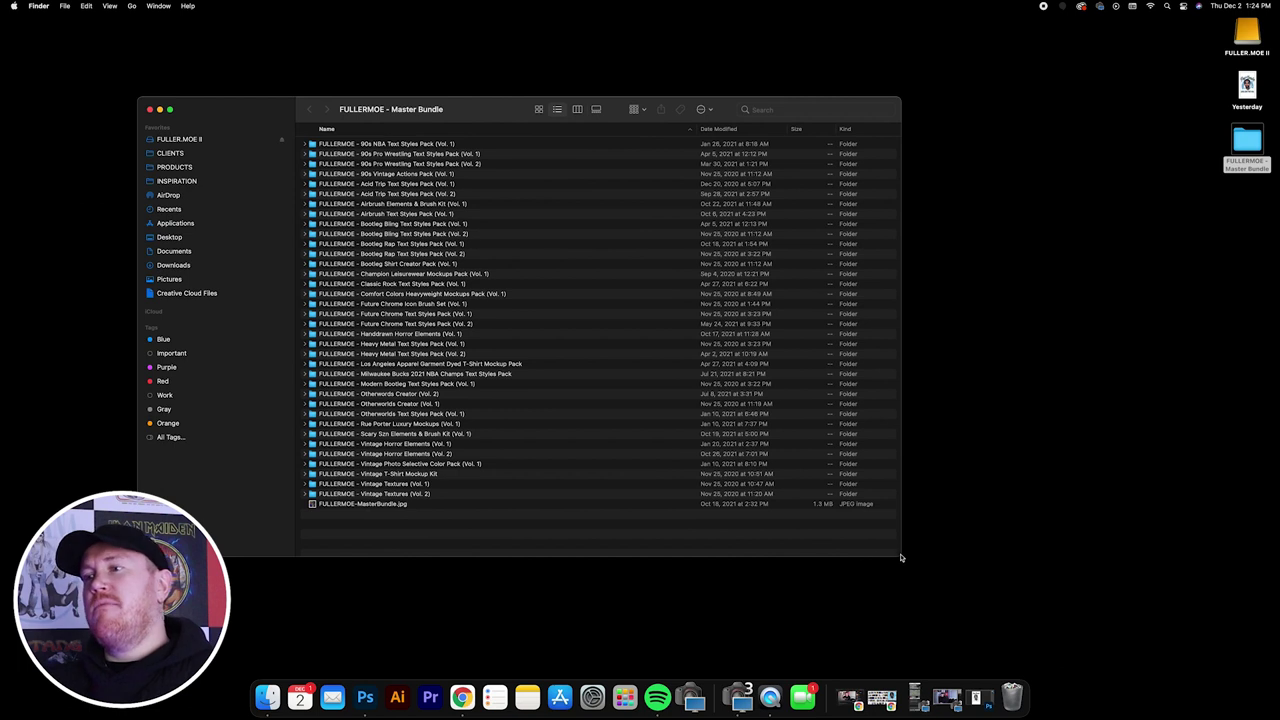
left_click_drag(900, 558, 970, 611)
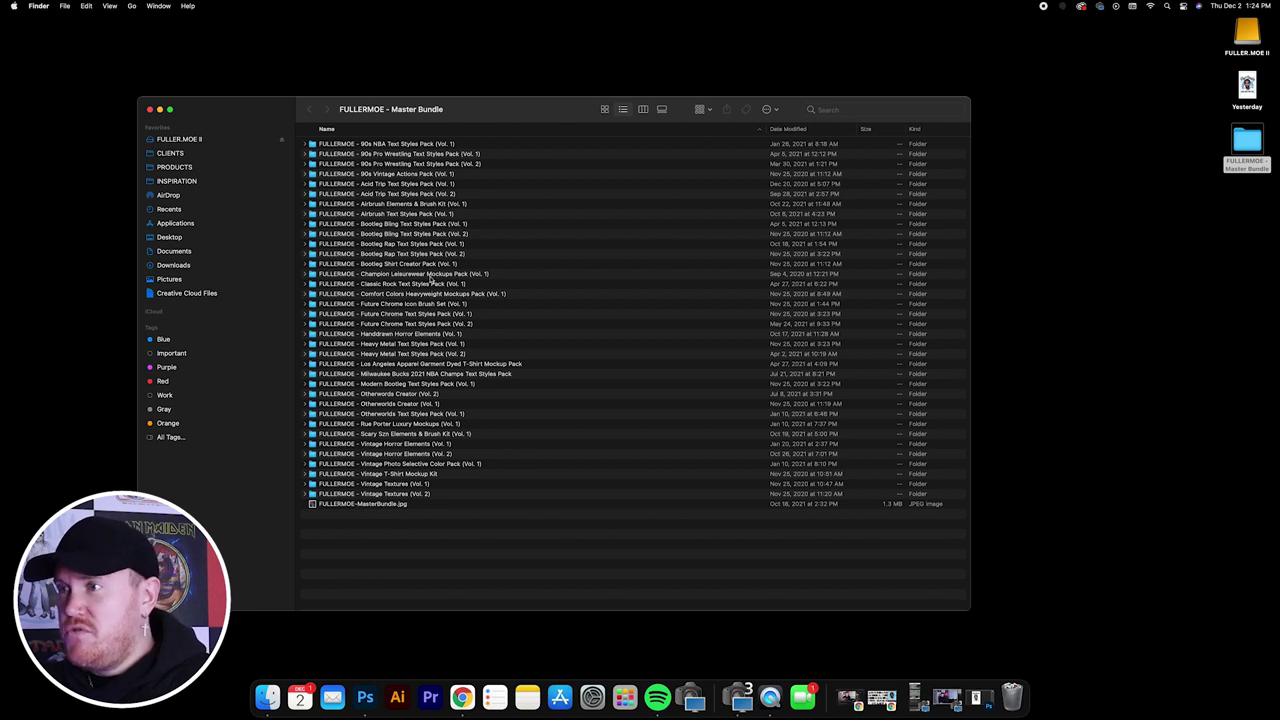
double_click(473, 217)
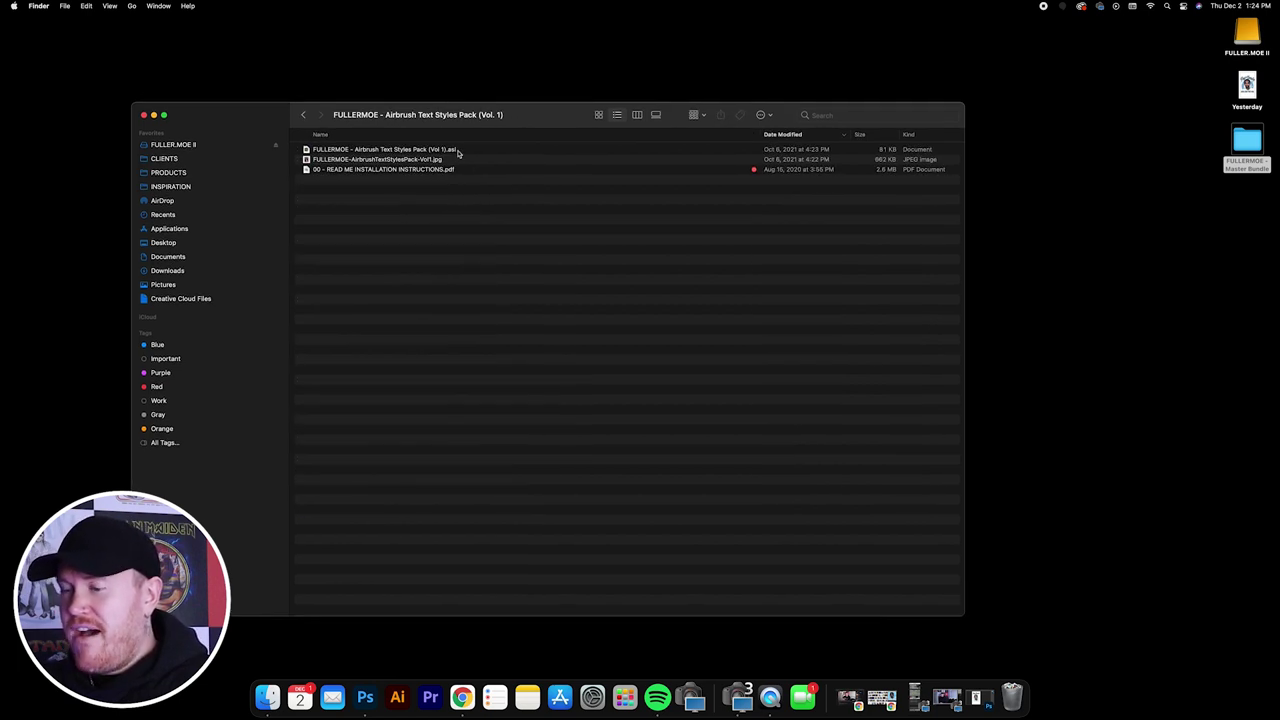
left_click(458, 151)
left_click_drag(416, 152, 365, 697)
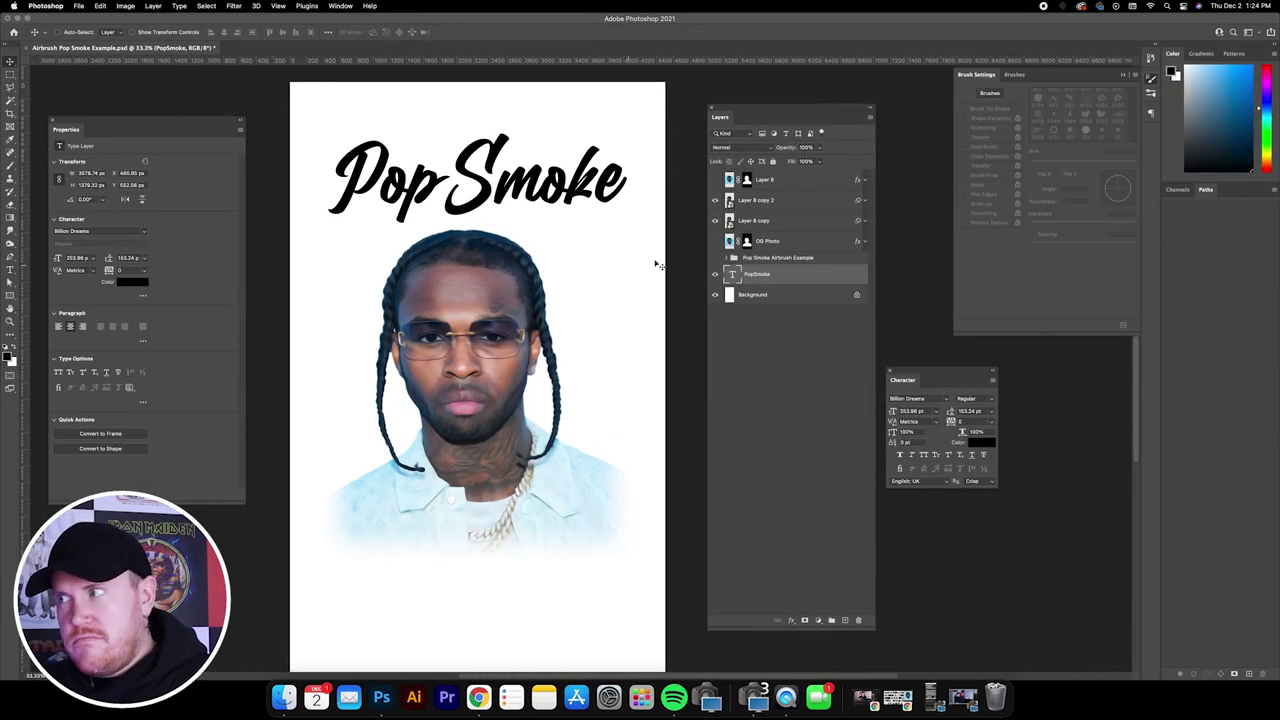
- Open Layer Style for the PopSmoke text and expand the FULLERMOE airbrush styles pack
double_click(794, 276)
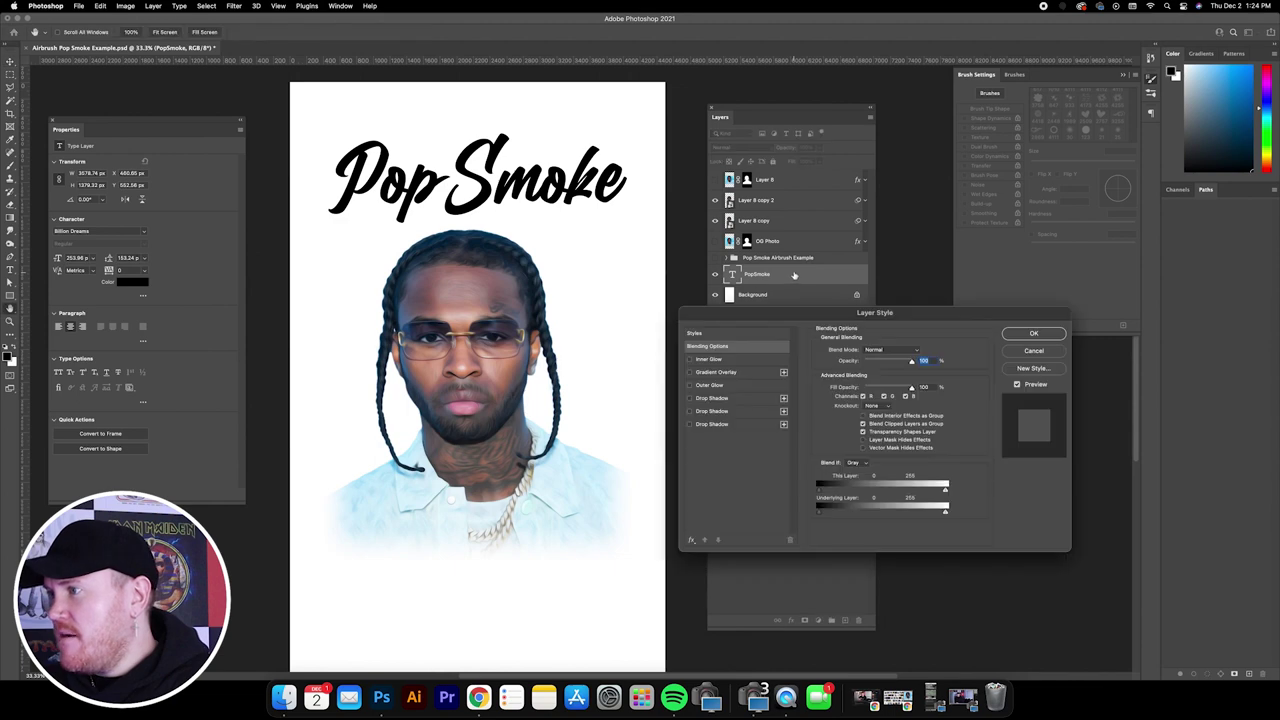
left_click_drag(746, 320, 742, 331)
left_click(730, 345)
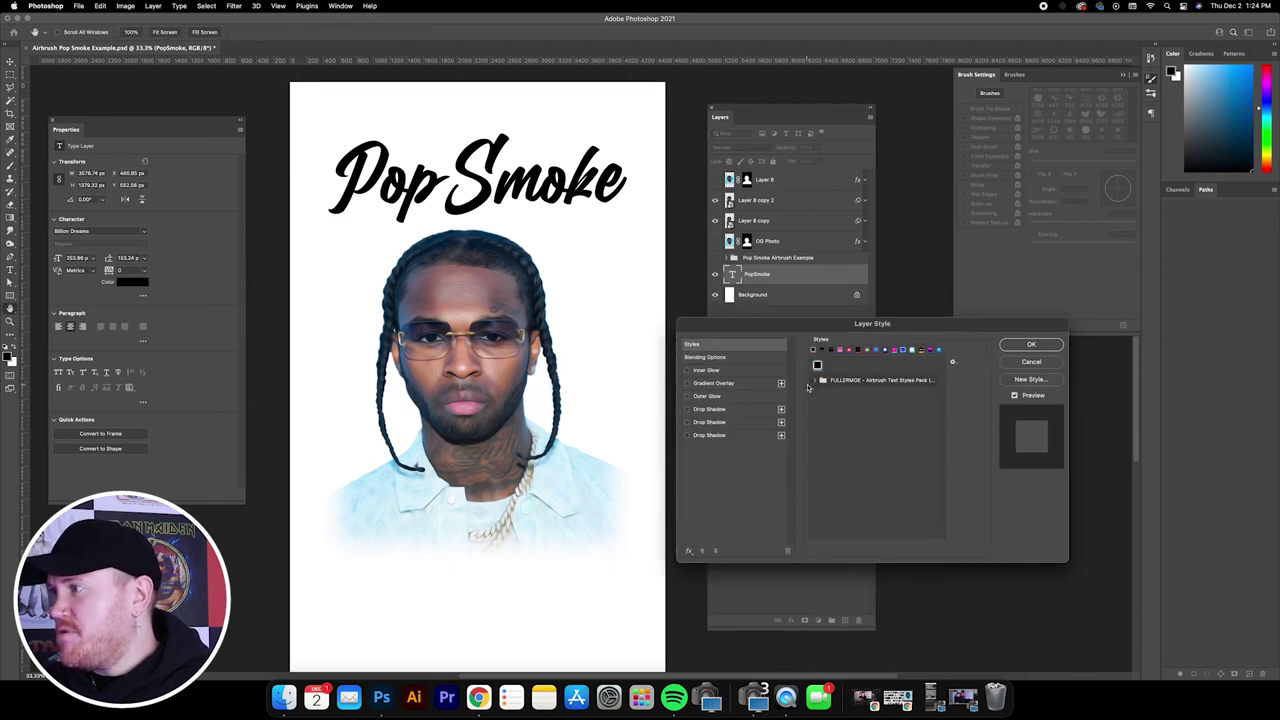
left_click(816, 382)
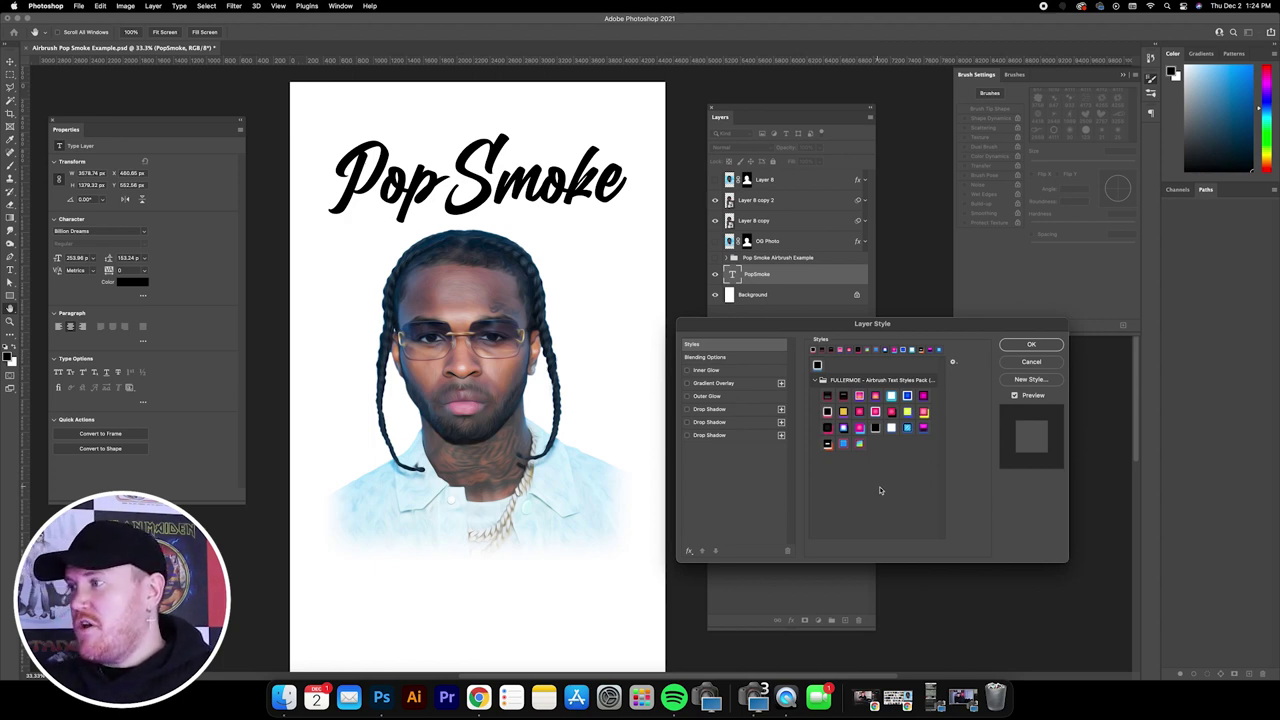
- Preview the first- and second-row airbrush styles on the PopSmoke lettering
left_click(827, 396)
left_click(843, 397)
left_click(860, 398)
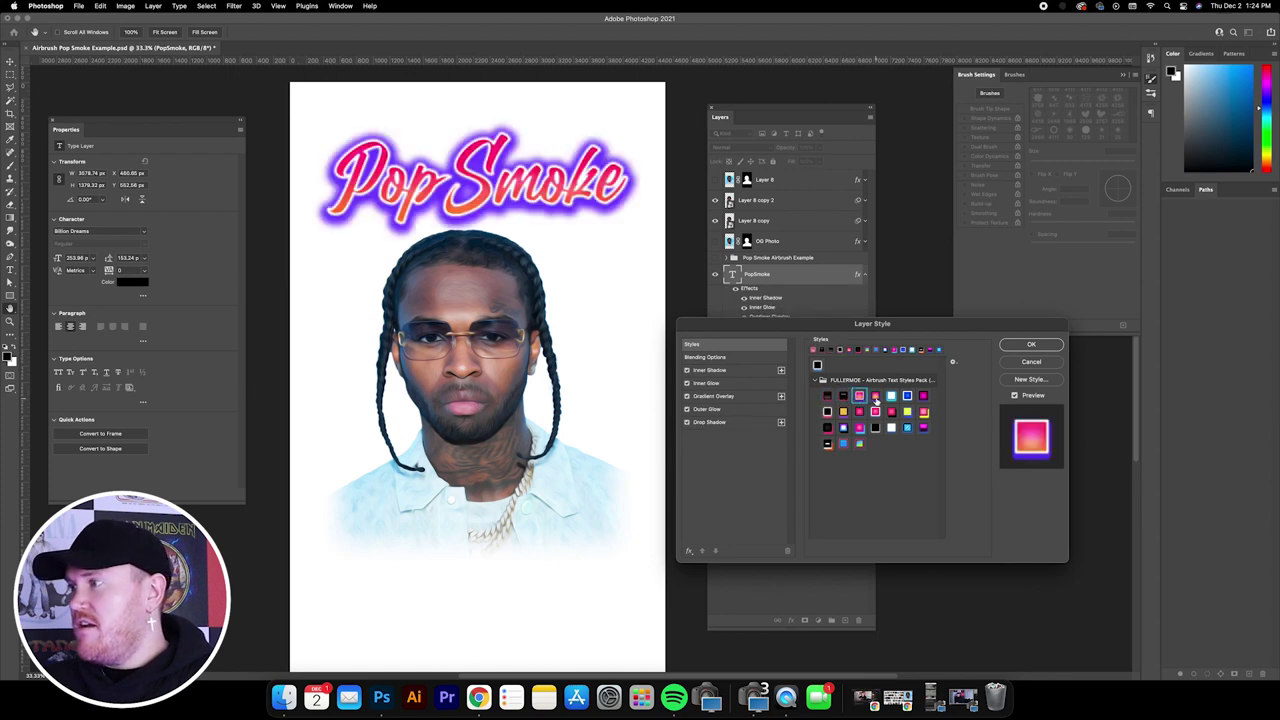
left_click(875, 397)
left_click(891, 397)
left_click(906, 396)
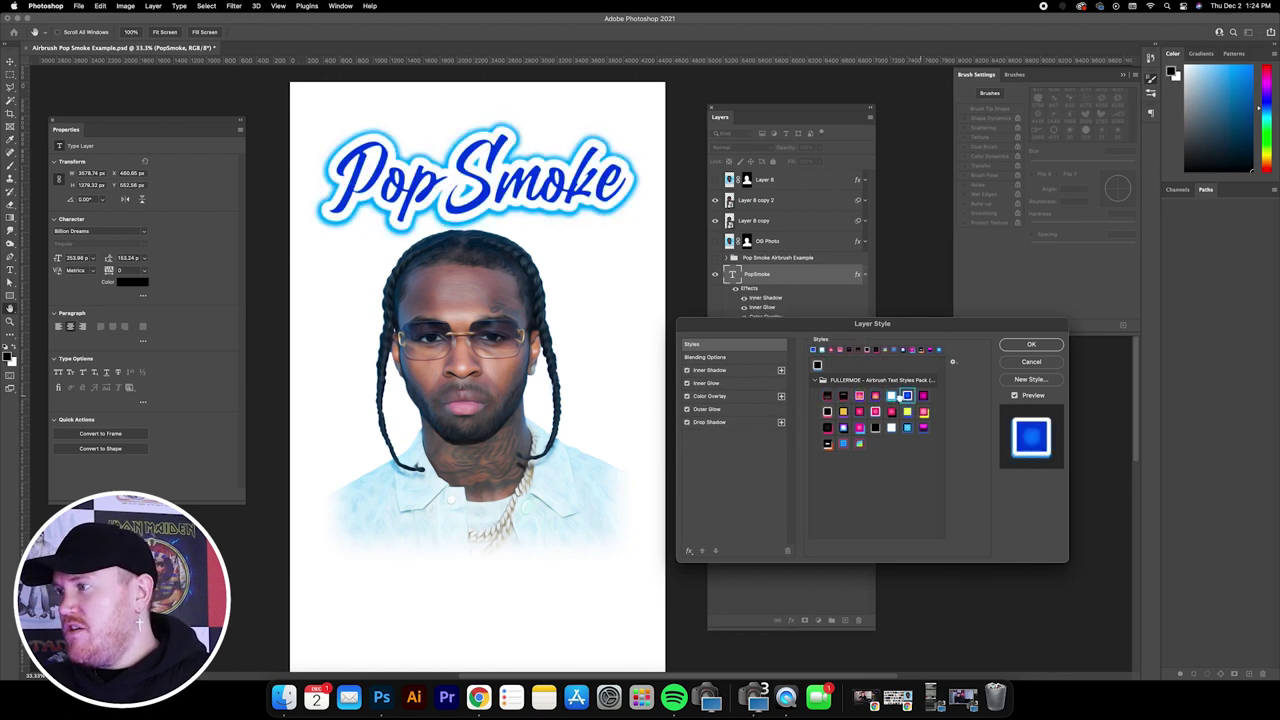
left_click(923, 396)
left_click(827, 411)
left_click(843, 411)
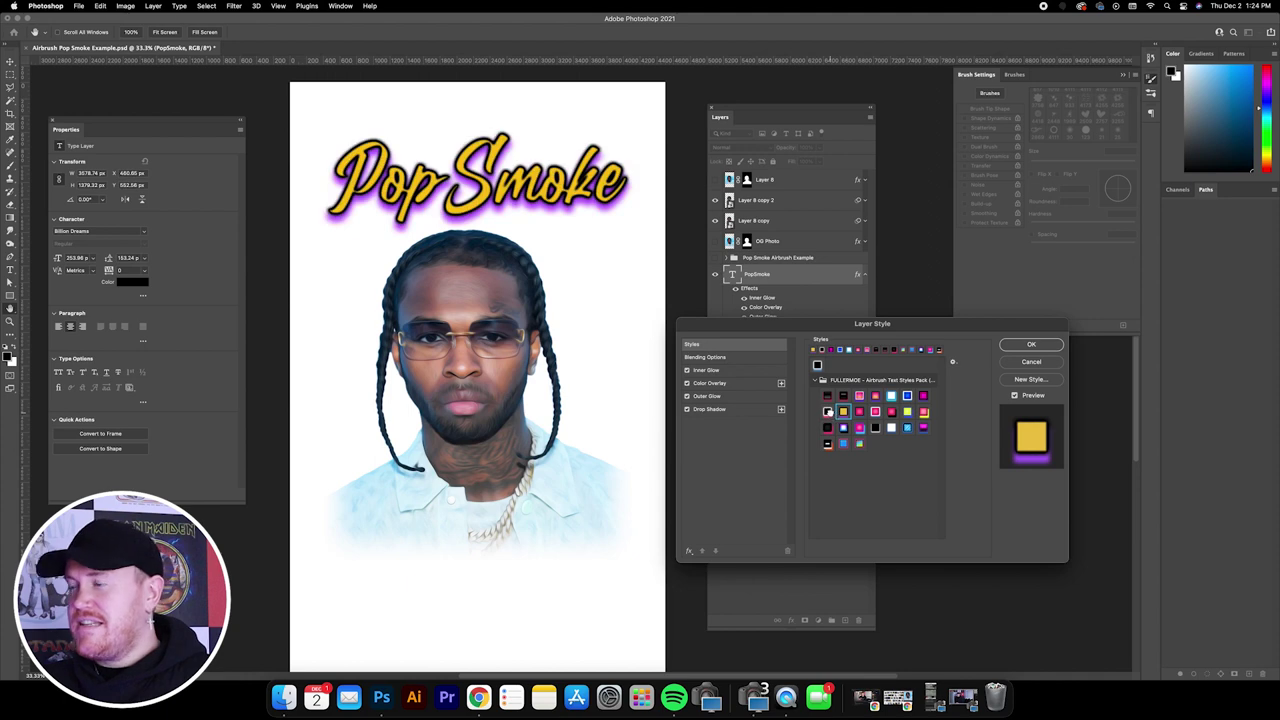
left_click(827, 411)
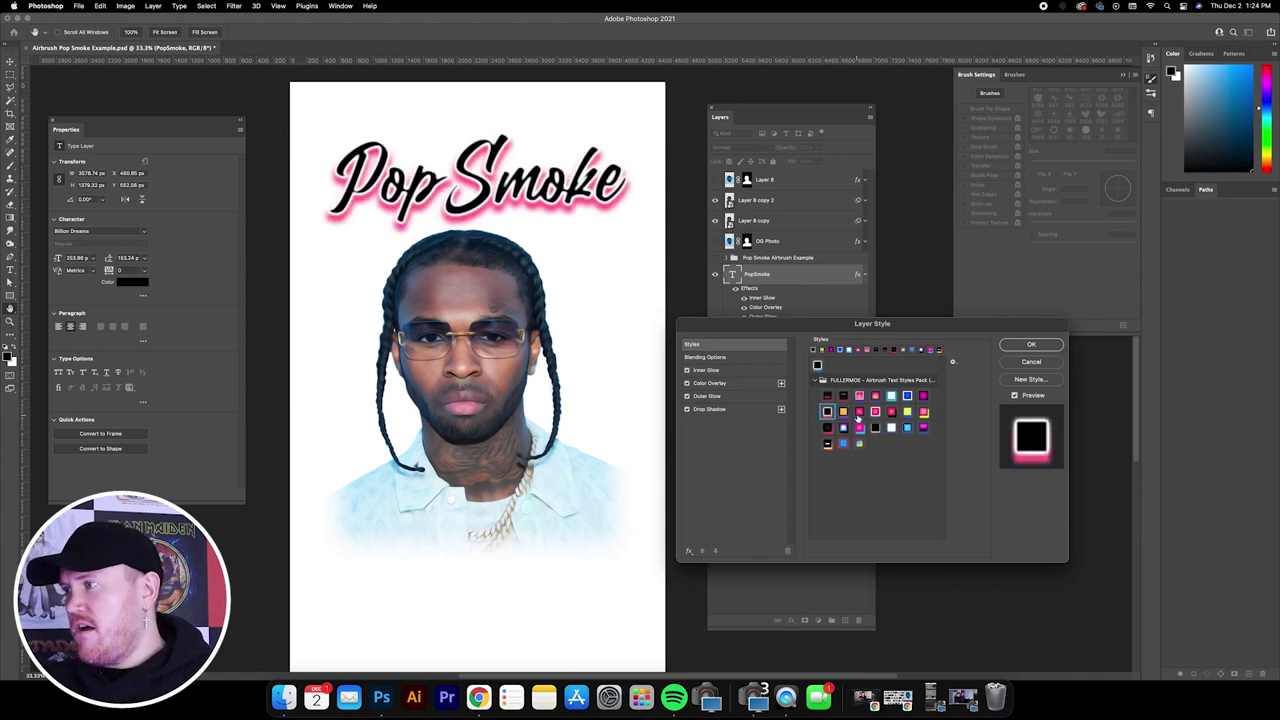
left_click(859, 411)
left_click(875, 411)
left_click(891, 411)
left_click(907, 411)
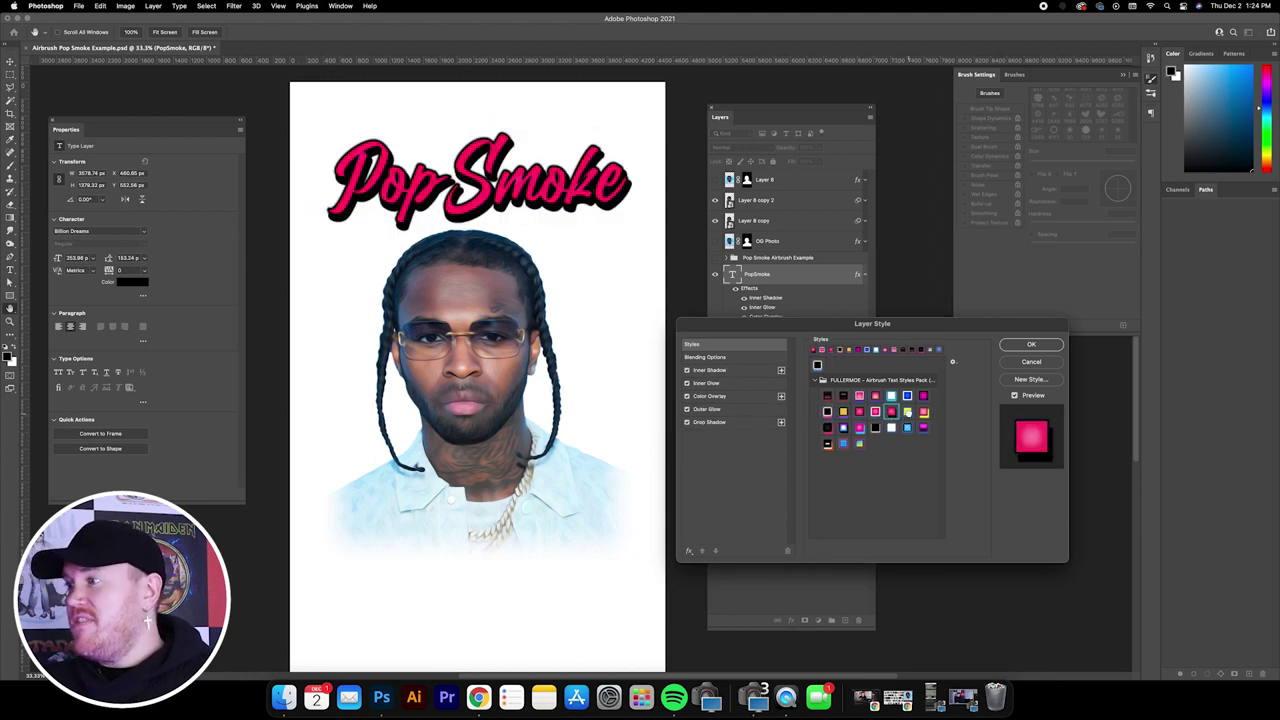
left_click(923, 411)
- Preview the remaining styles, then apply black lettering with a pink airbrush glow
left_click(827, 427)
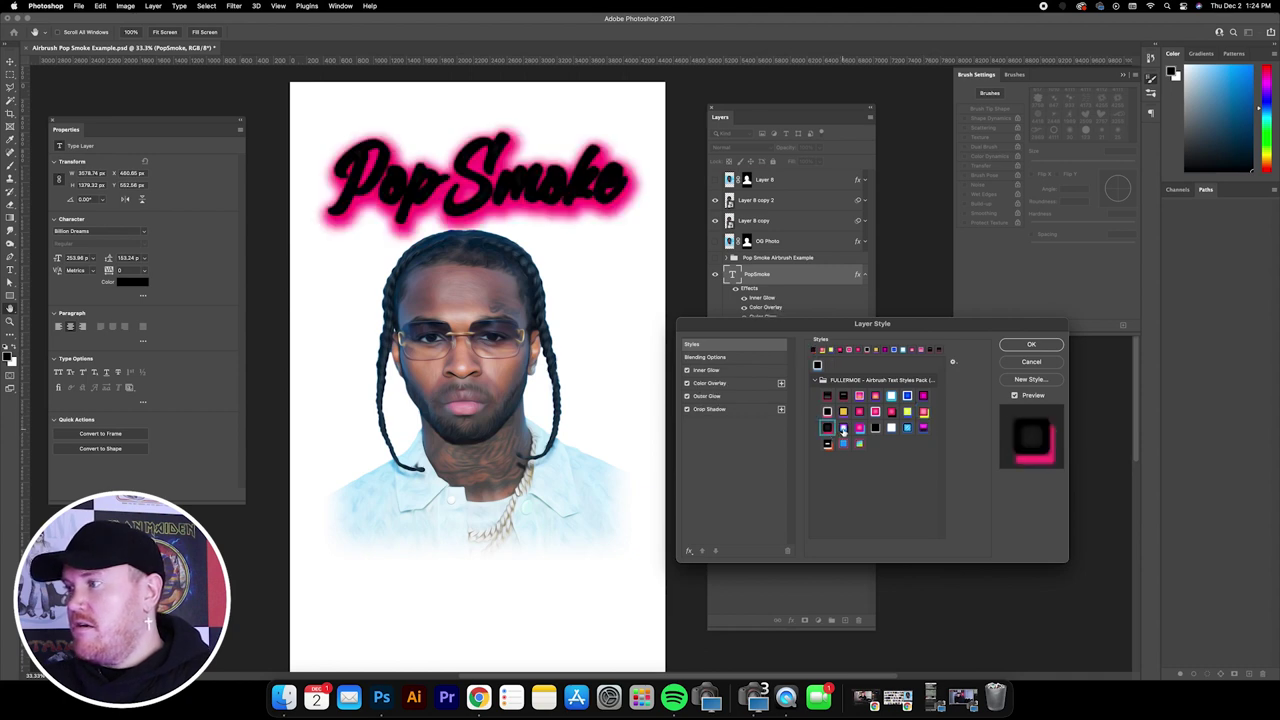
left_click(843, 427)
left_click(859, 427)
left_click(875, 427)
left_click(891, 427)
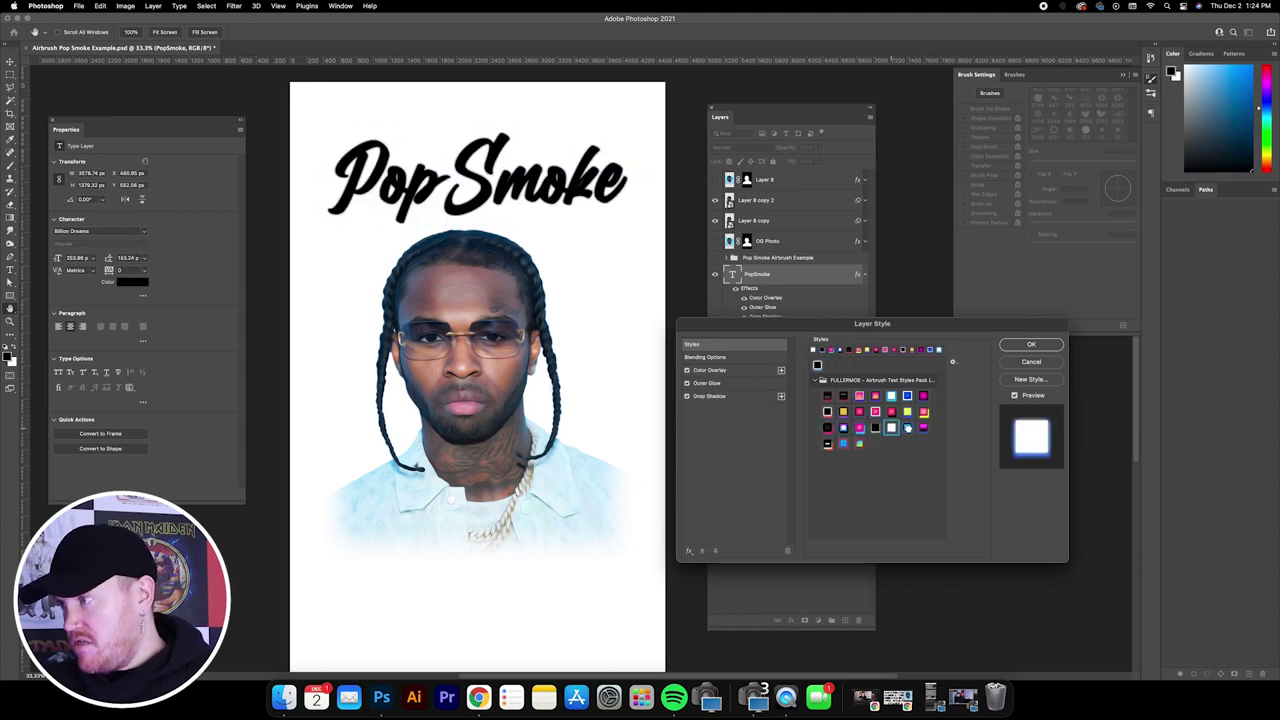
left_click(907, 427)
left_click(923, 427)
left_click(827, 443)
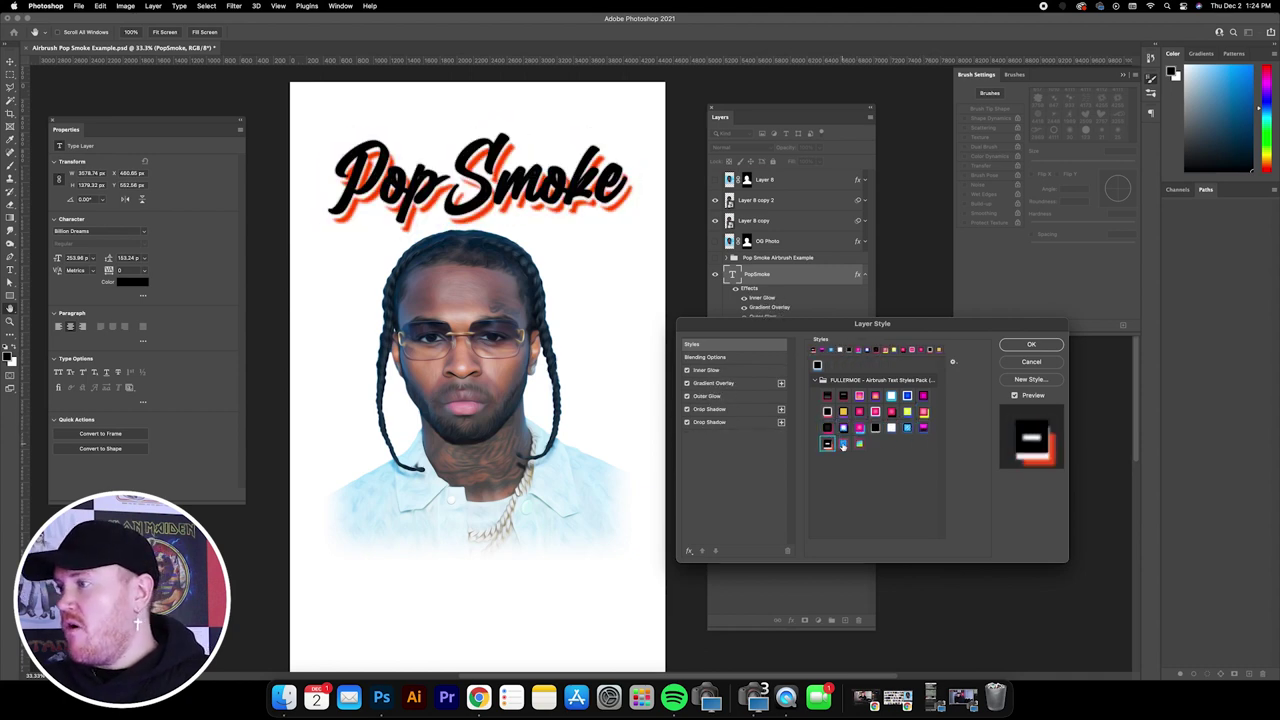
left_click(843, 443)
left_click(859, 443)
left_click(827, 443)
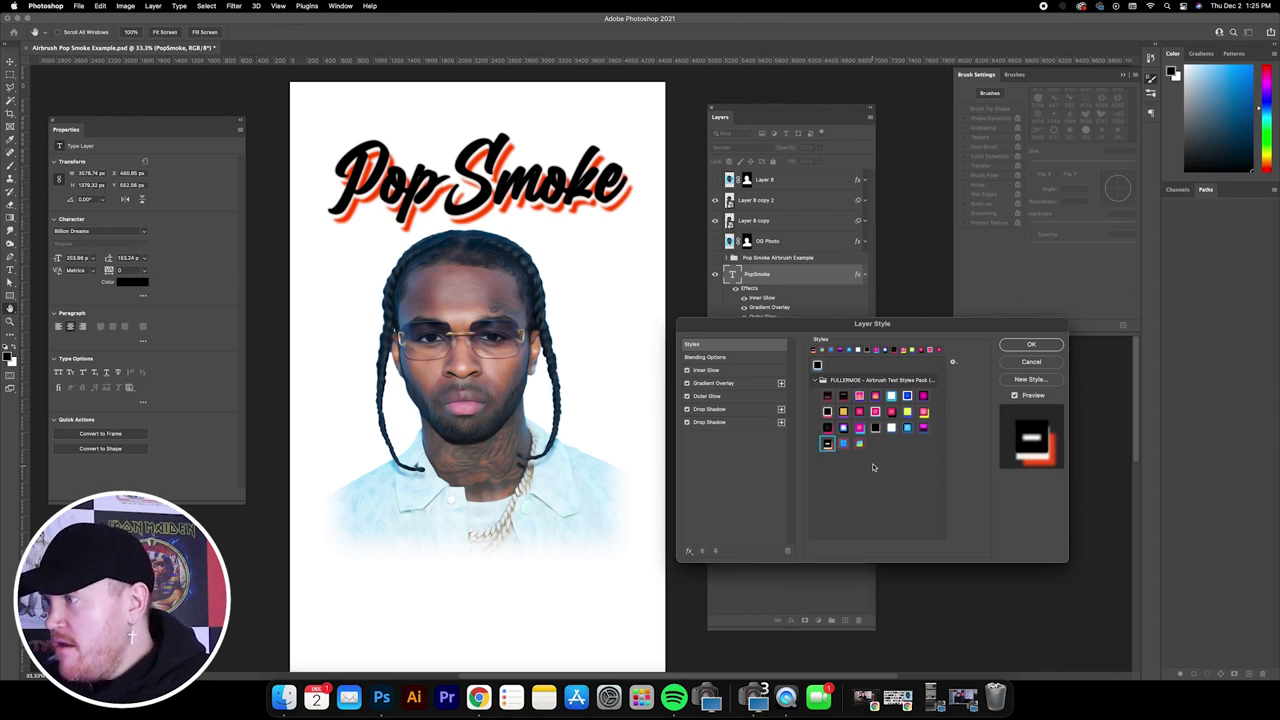
left_click(827, 411)
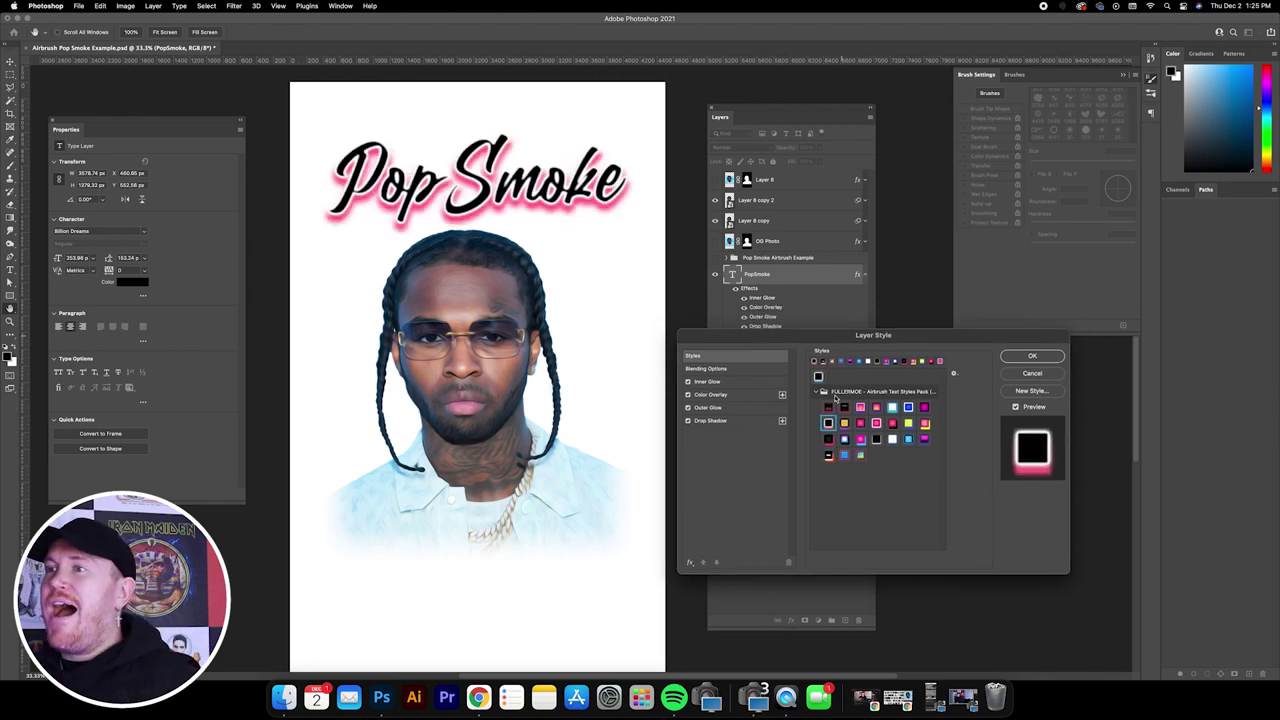
scroll(571, 321, "right", 3)
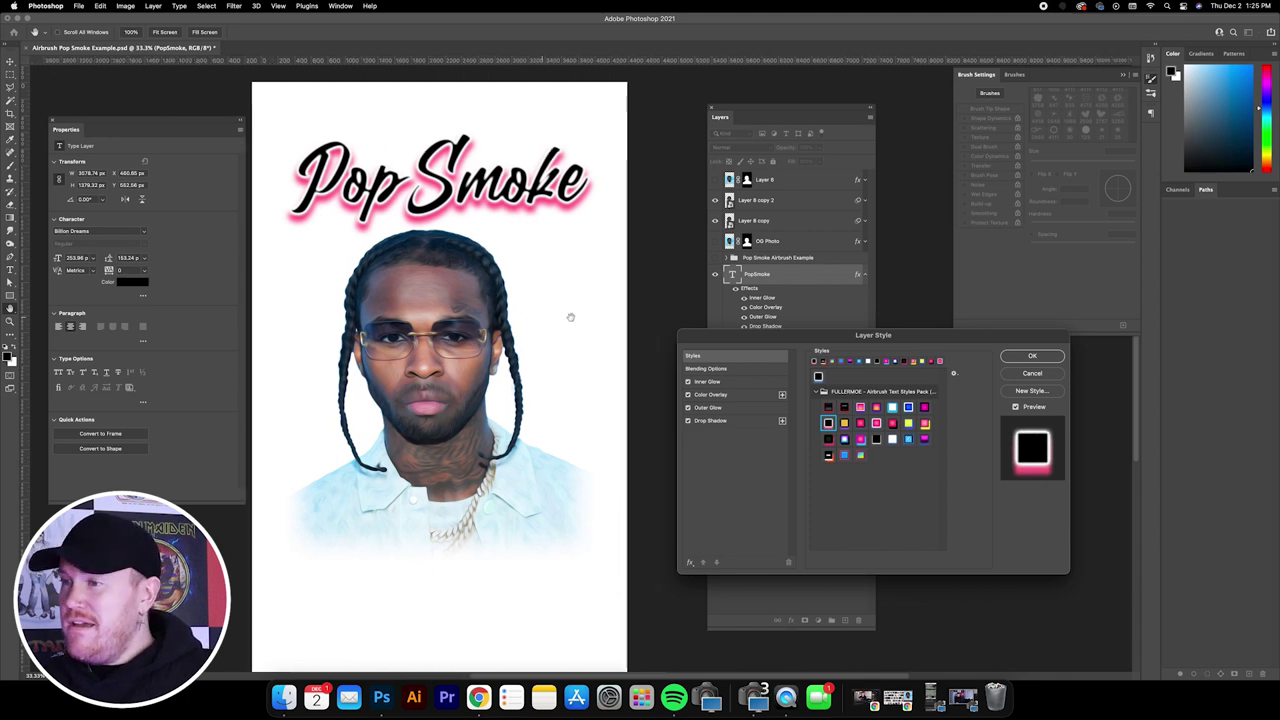
scroll(570, 318, "down", 1)
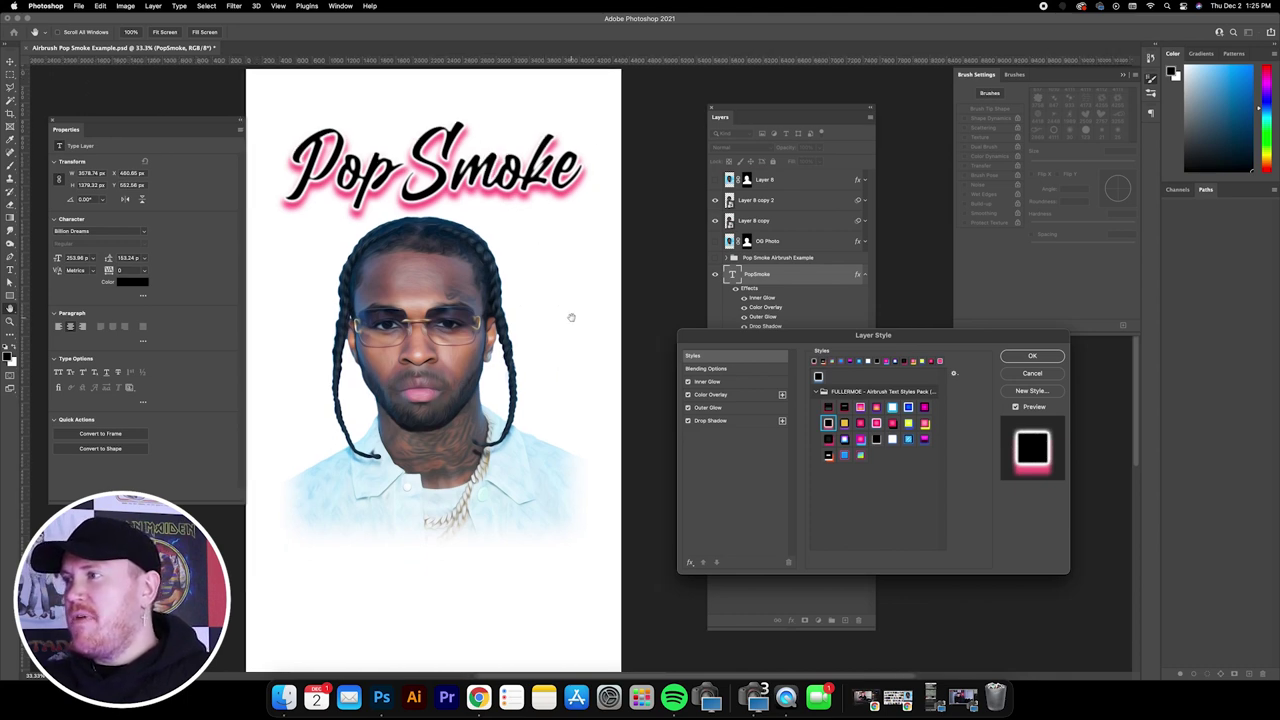
left_click_drag(723, 342, 723, 353)
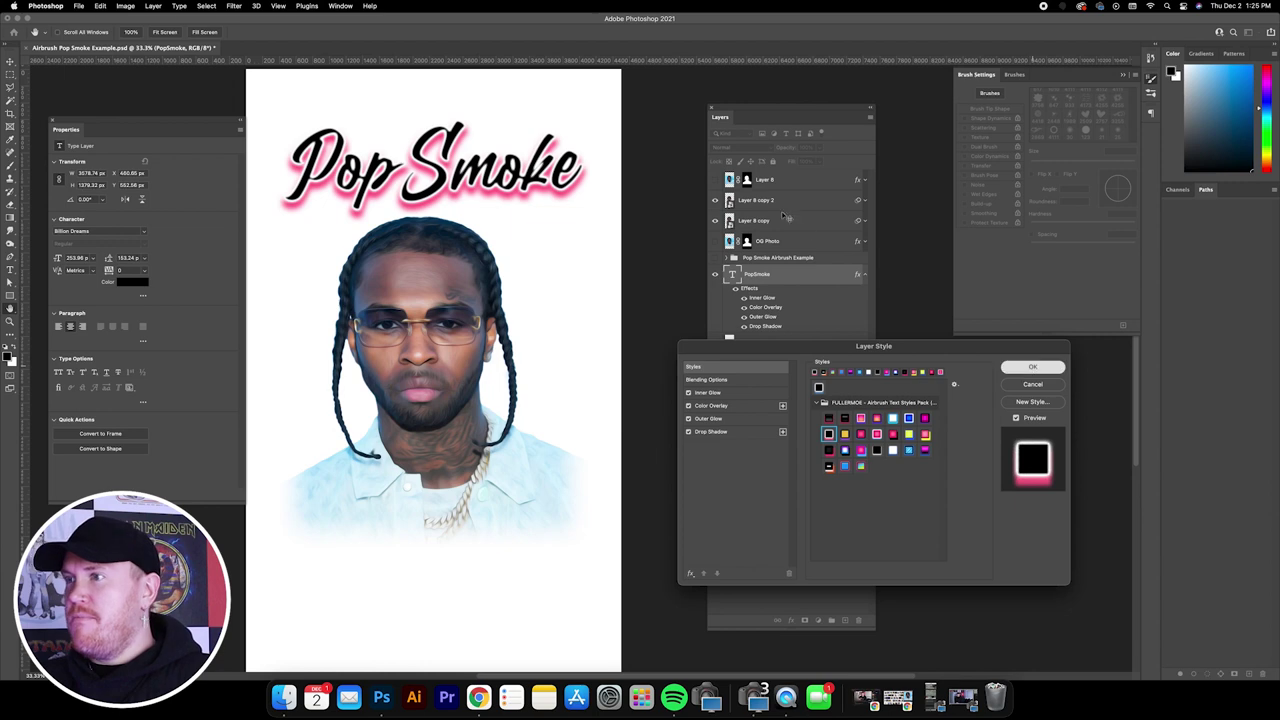
left_click(1033, 367)
- With Layer 8 selected, sample light blues from the shirt into the foreground and background colours
left_click(786, 182)
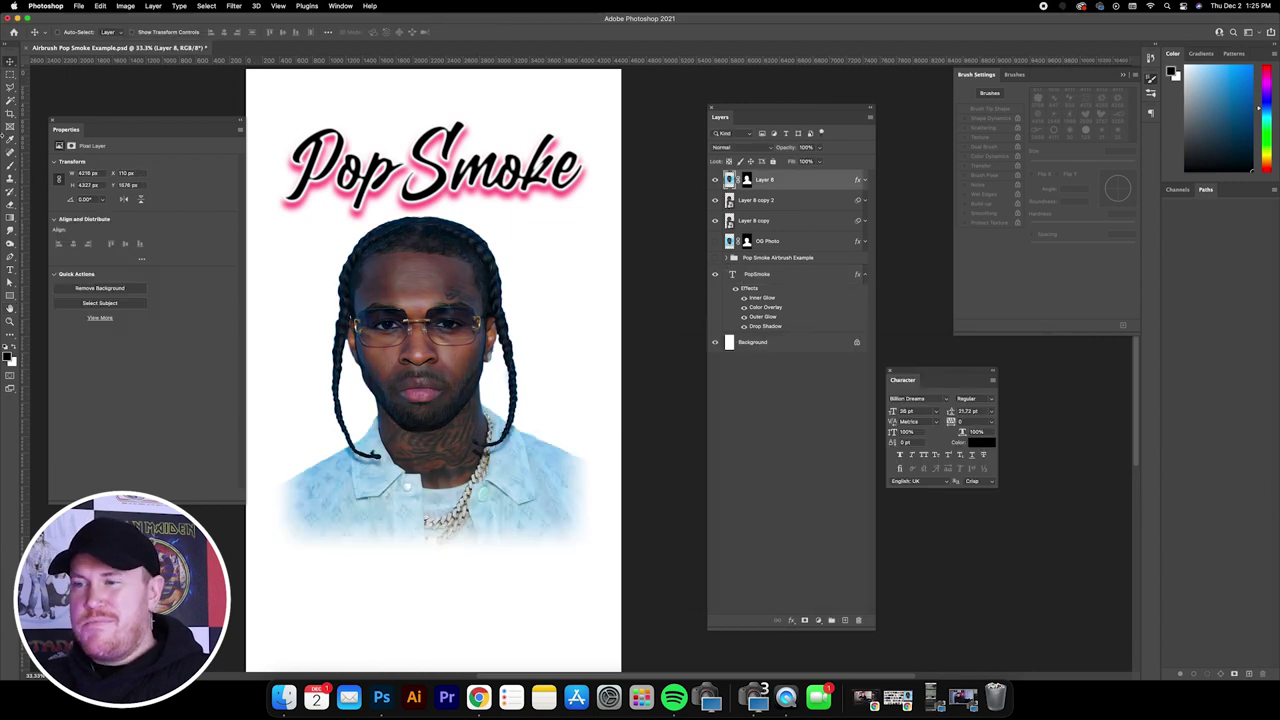
left_click(12, 140)
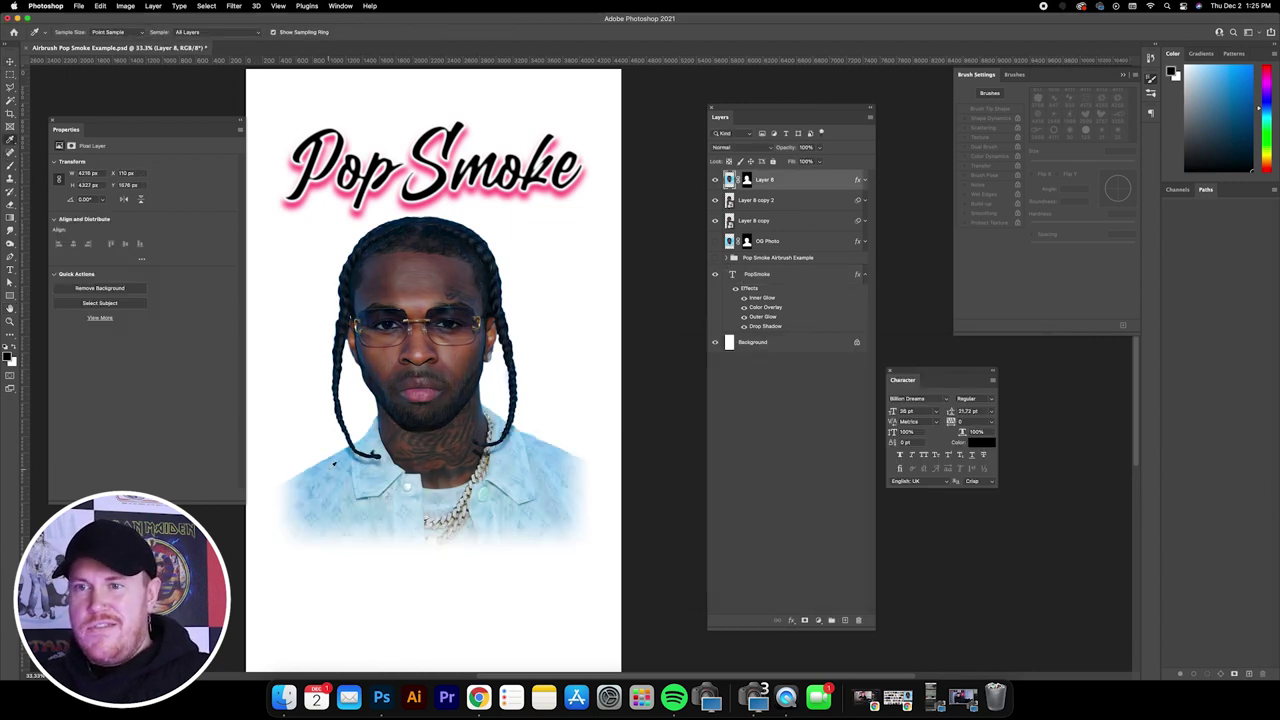
left_click(332, 464)
key("x")
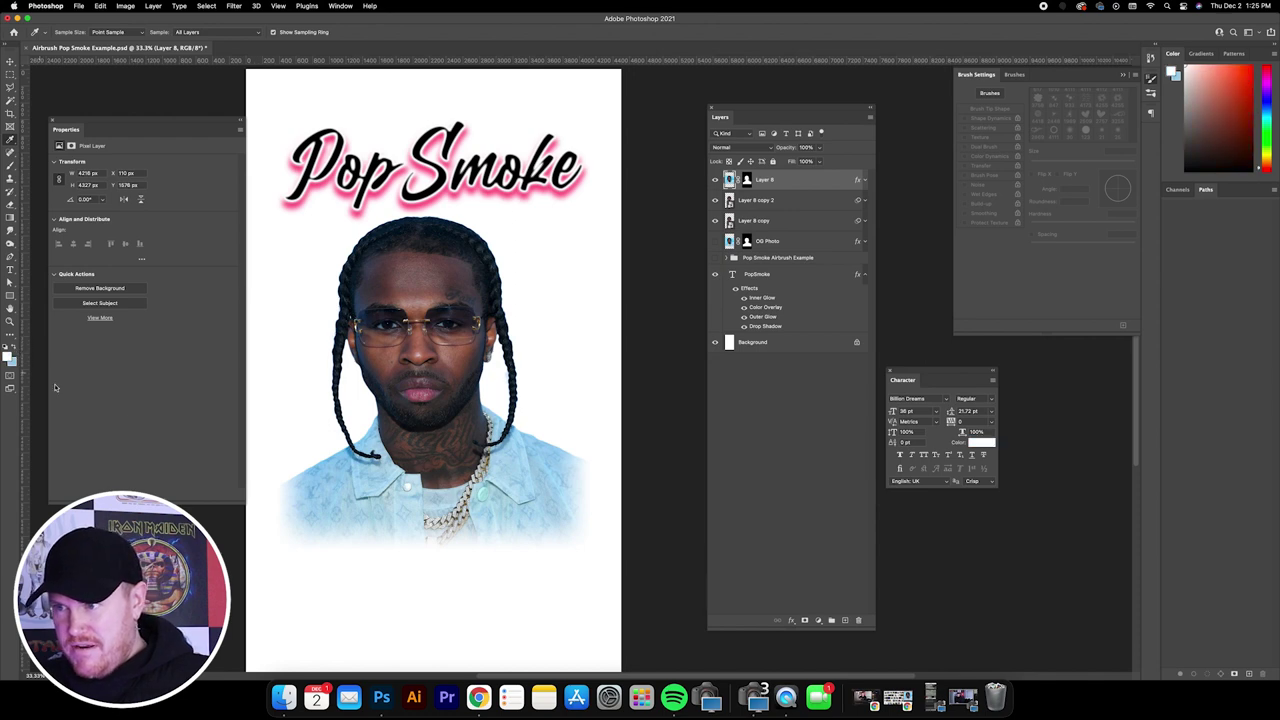
left_click(370, 490)
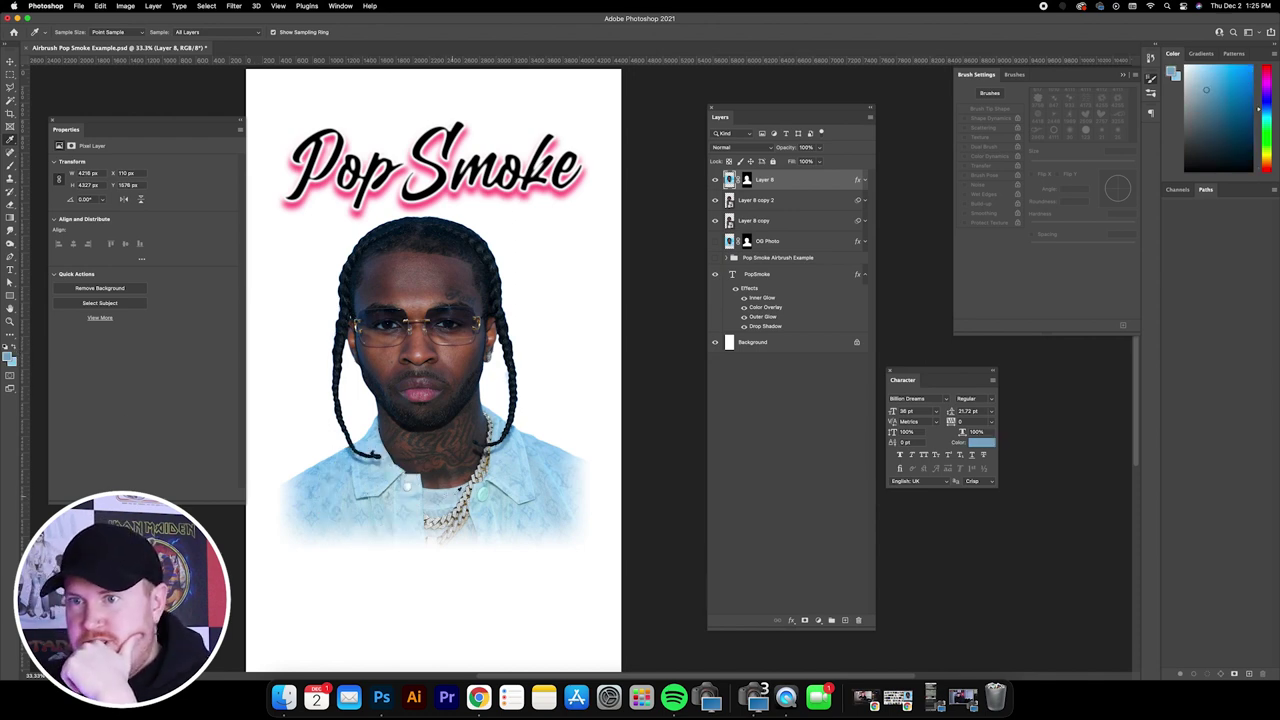
- Make a deeper shirt blue the foreground colour and hide Layer 8
left_click(14, 345)
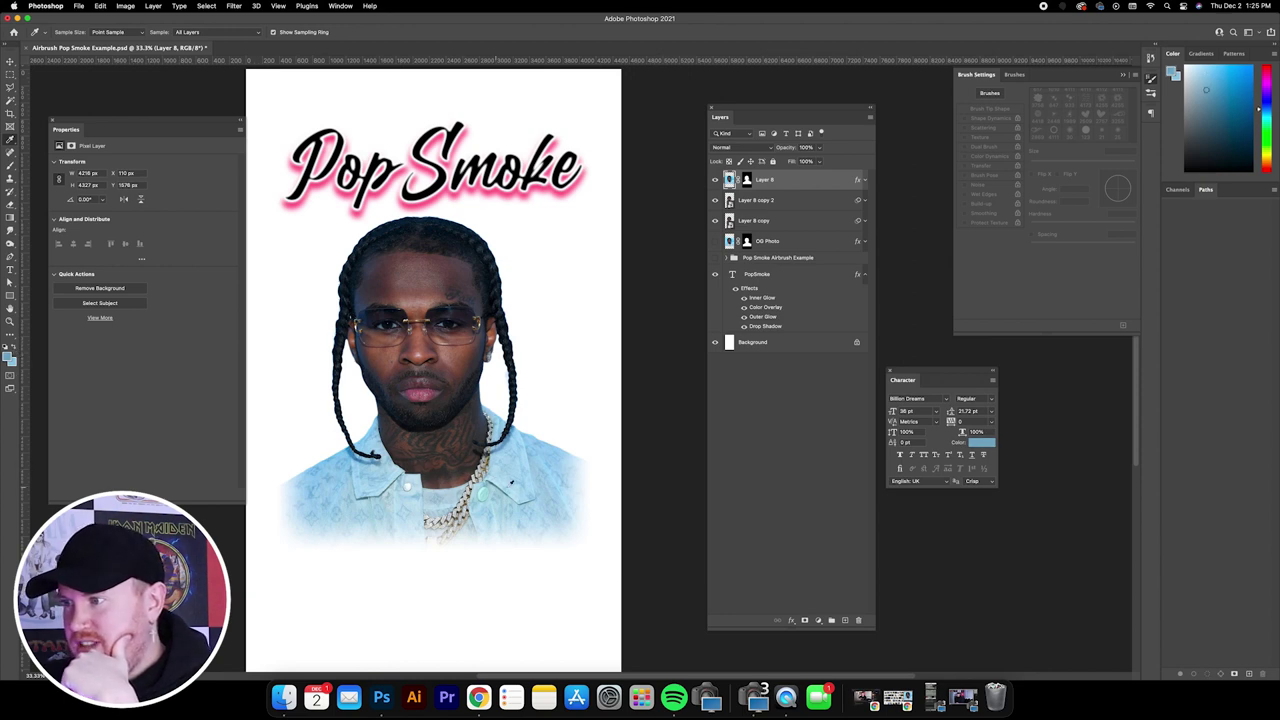
left_click(522, 435)
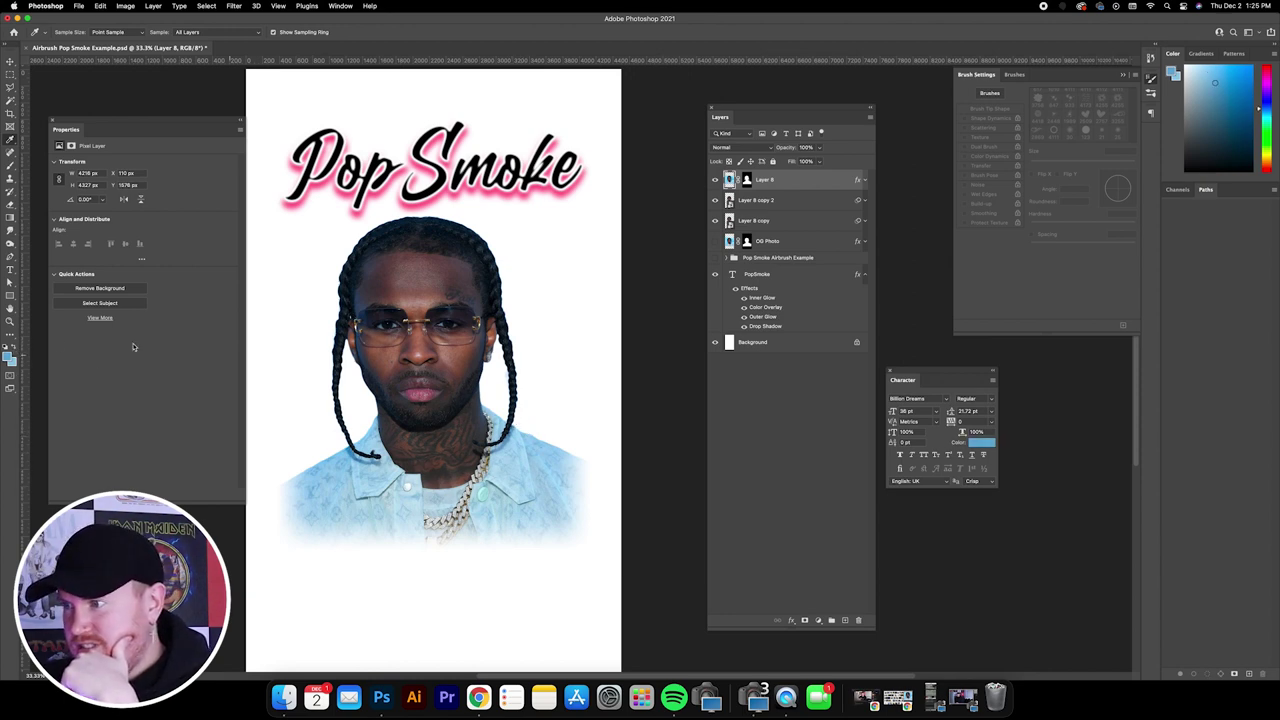
left_click(513, 428)
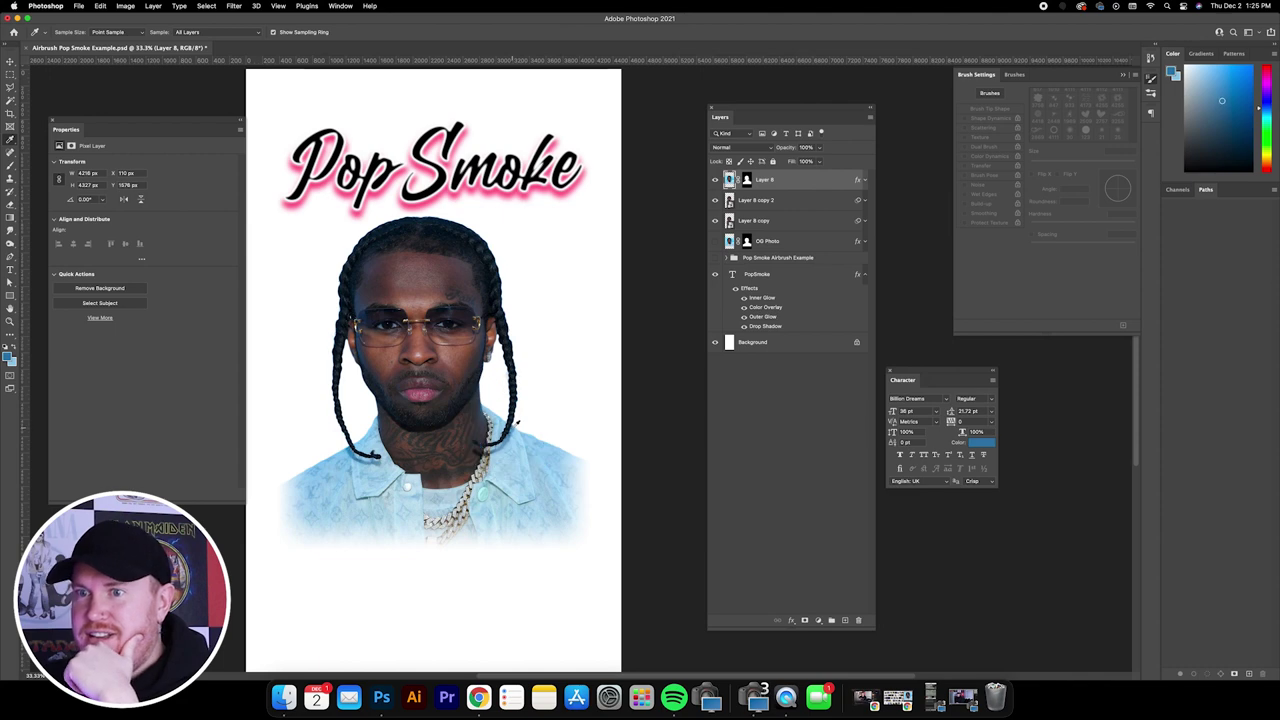
left_click(513, 428)
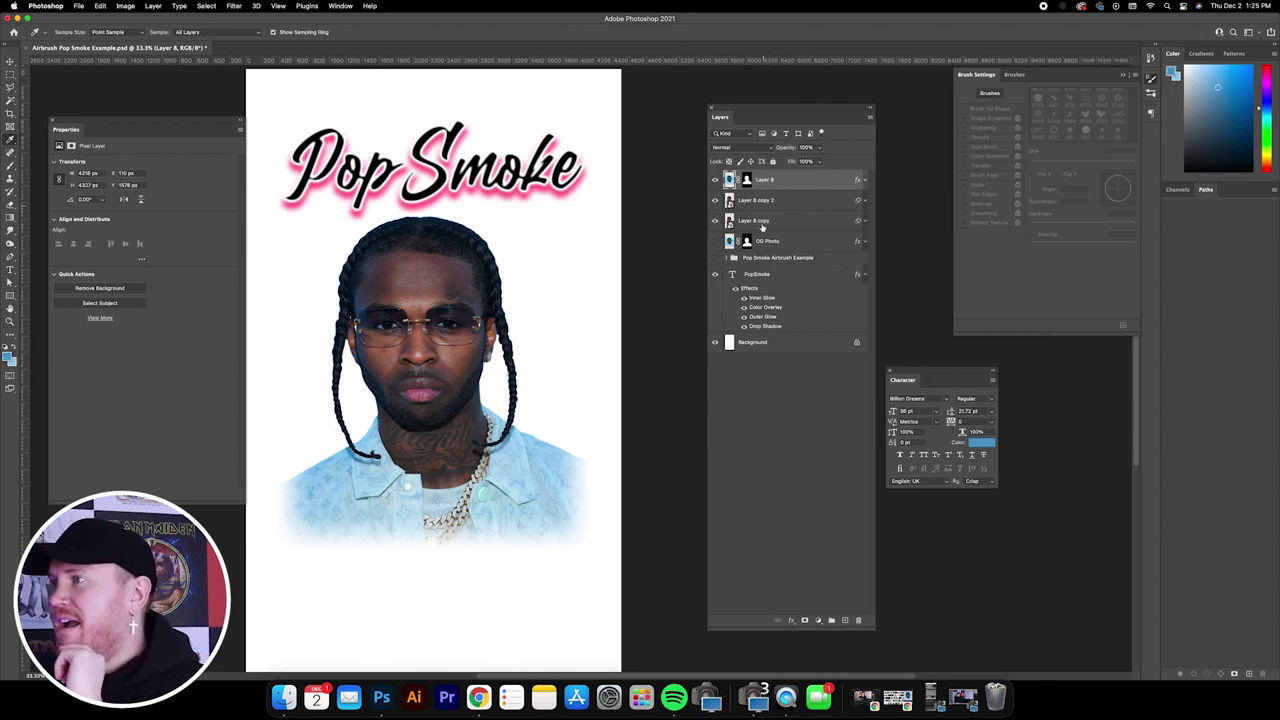
left_click(716, 180)
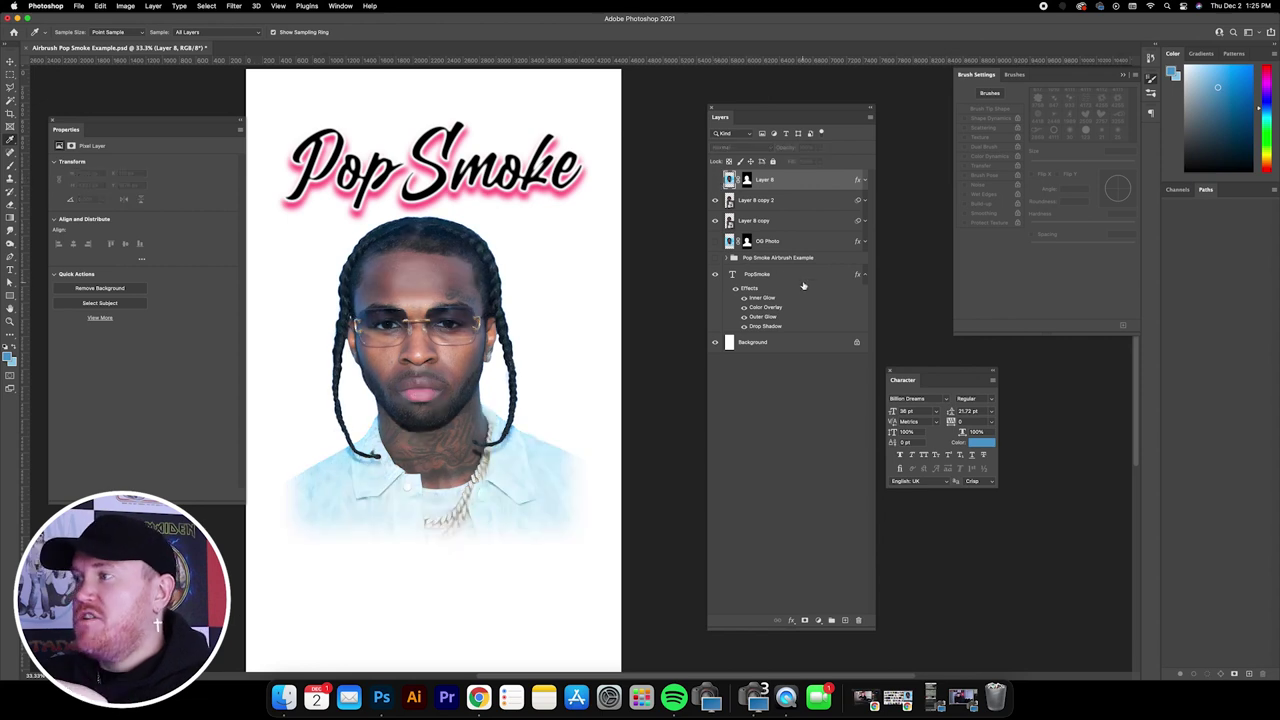
- Reopen the PopSmoke layer style and review its glow, overlay and drop shadow effects
left_click(806, 300)
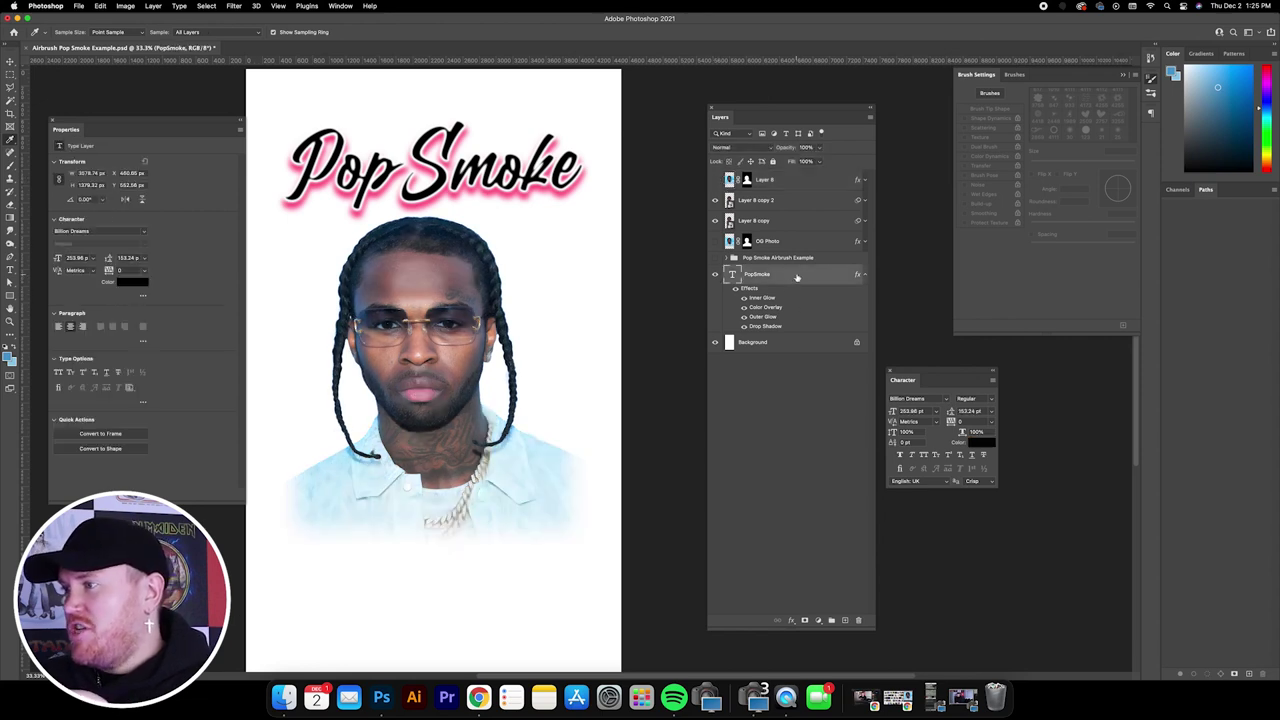
double_click(797, 277)
left_click(717, 394)
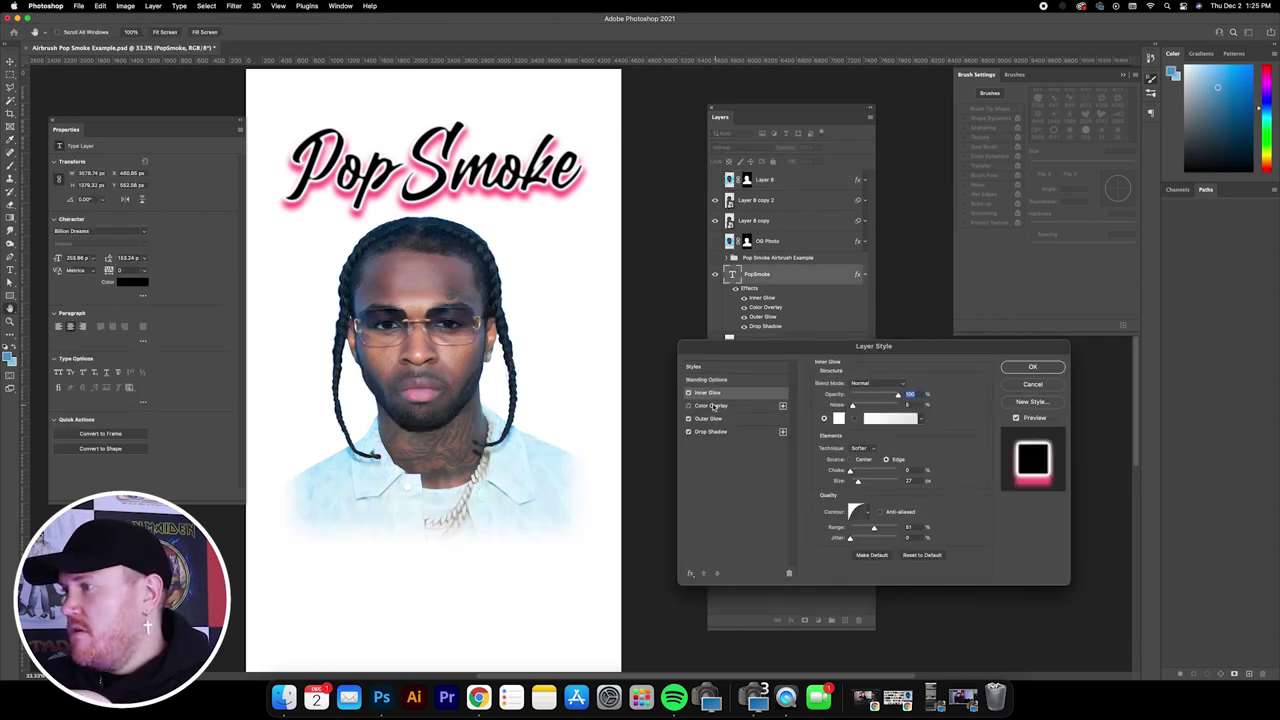
left_click(713, 405)
left_click(720, 419)
left_click(712, 432)
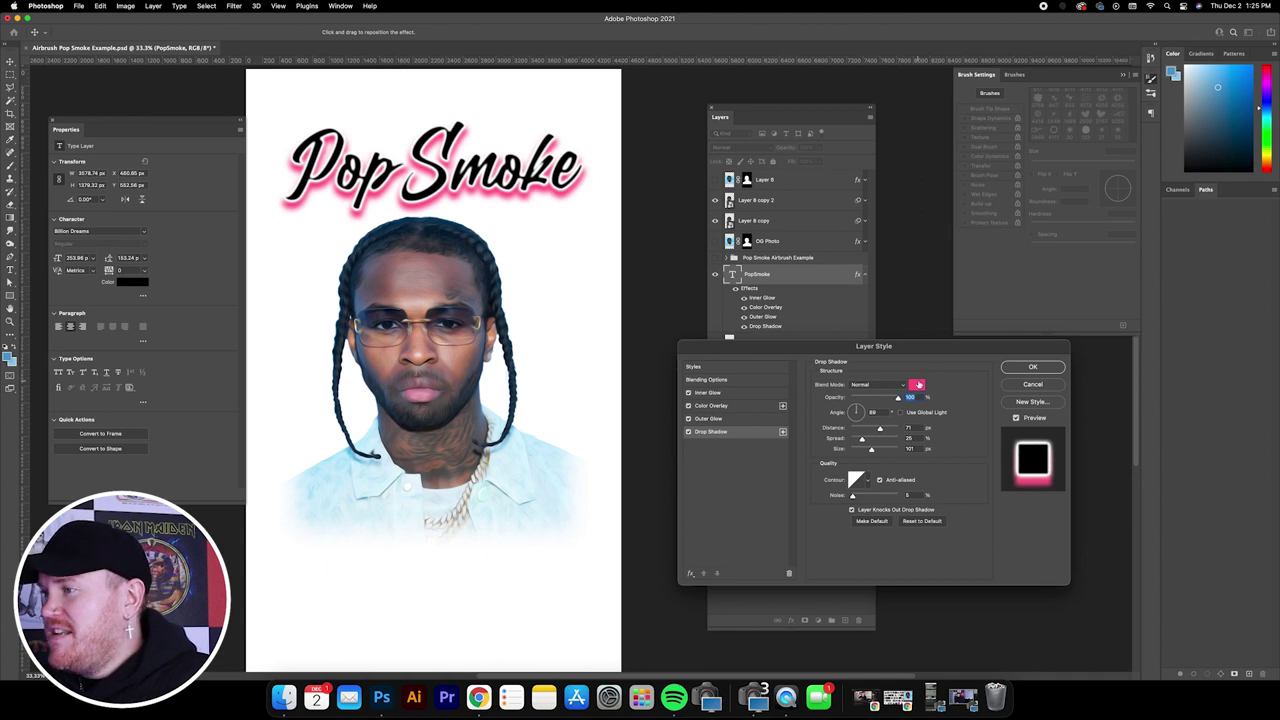
left_click_drag(880, 347, 840, 360)
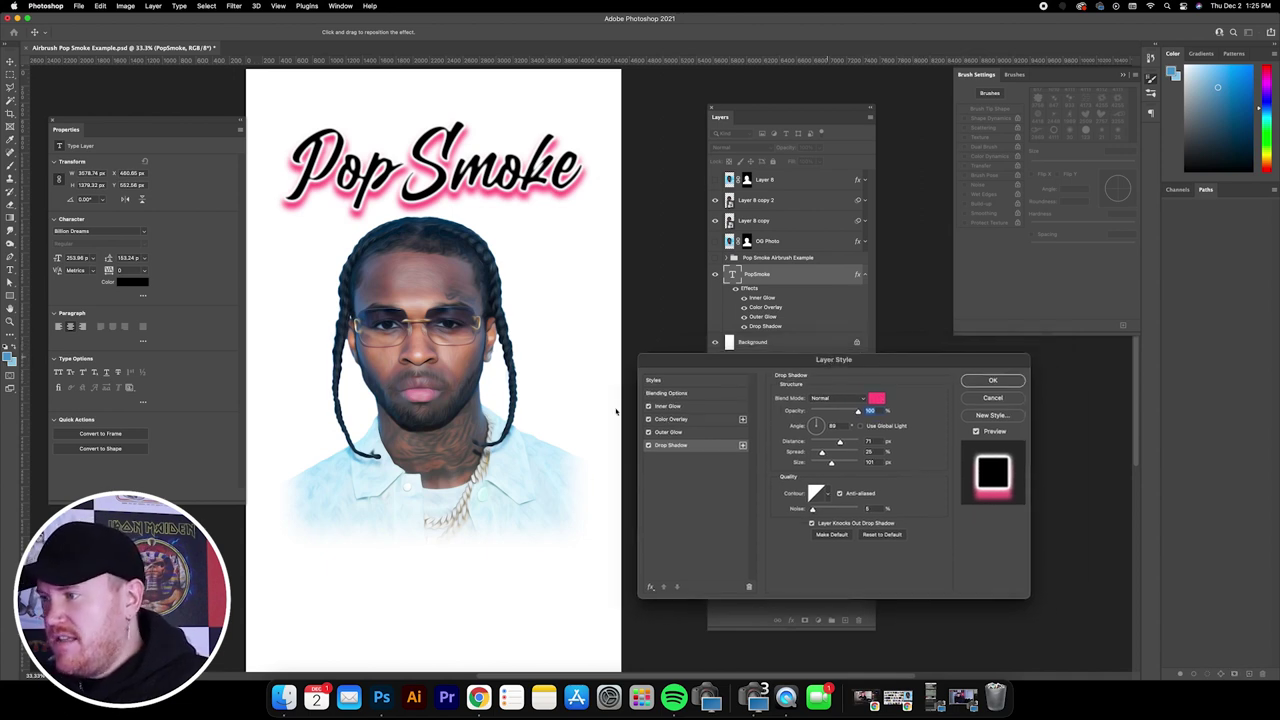
left_click(685, 432)
left_click(689, 394)
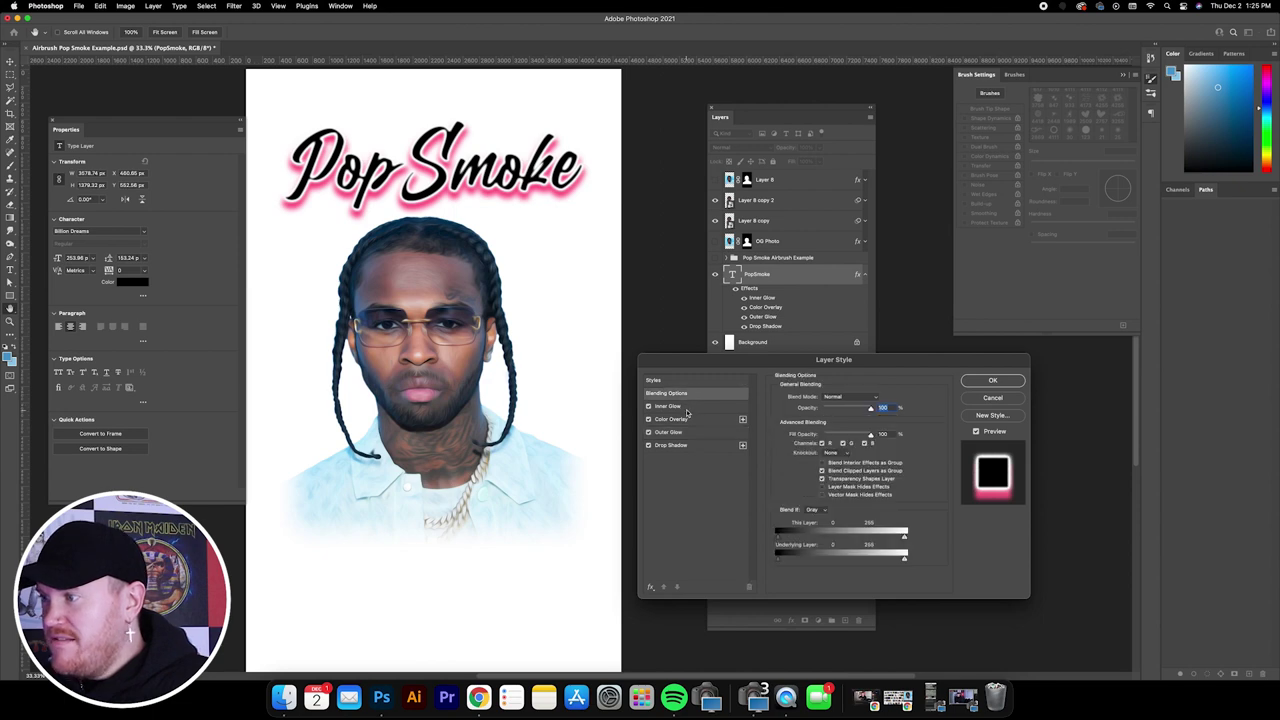
left_click(684, 406)
left_click(684, 419)
left_click(683, 432)
left_click(683, 445)
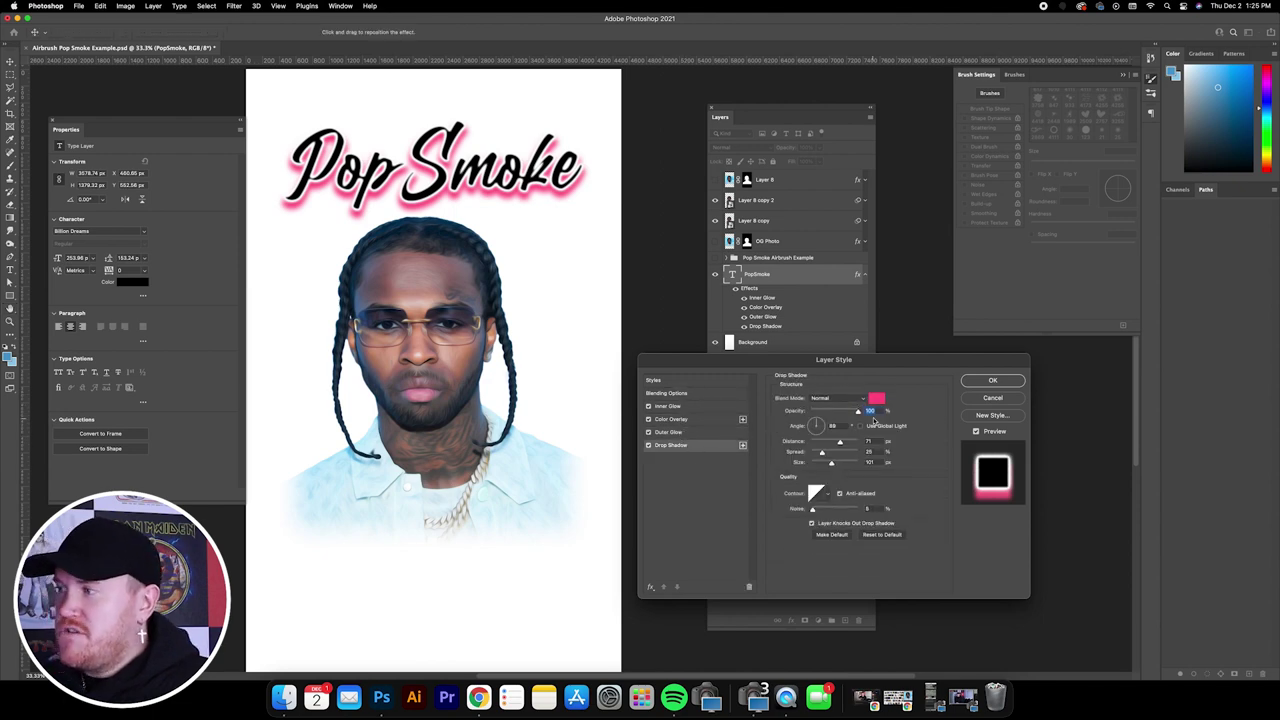
- Change the drop shadow colour to blue 679bc8 and apply the layer style
left_click(877, 399)
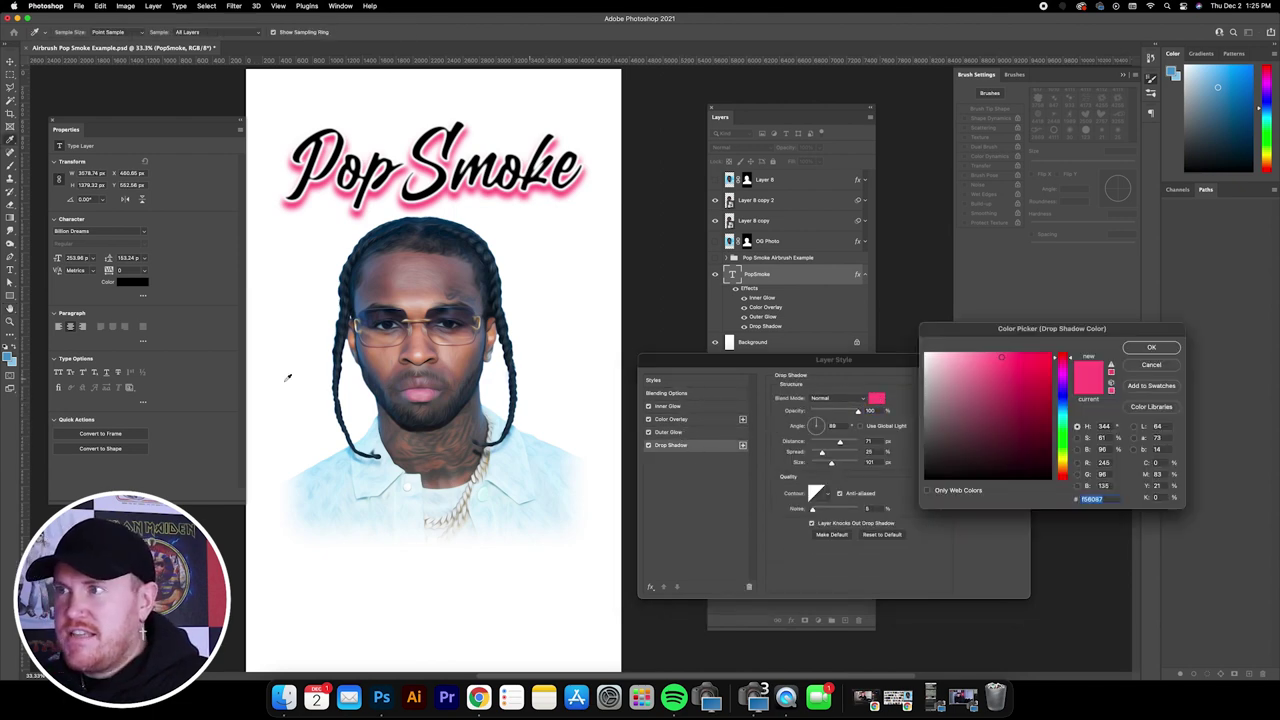
type("679bc8")
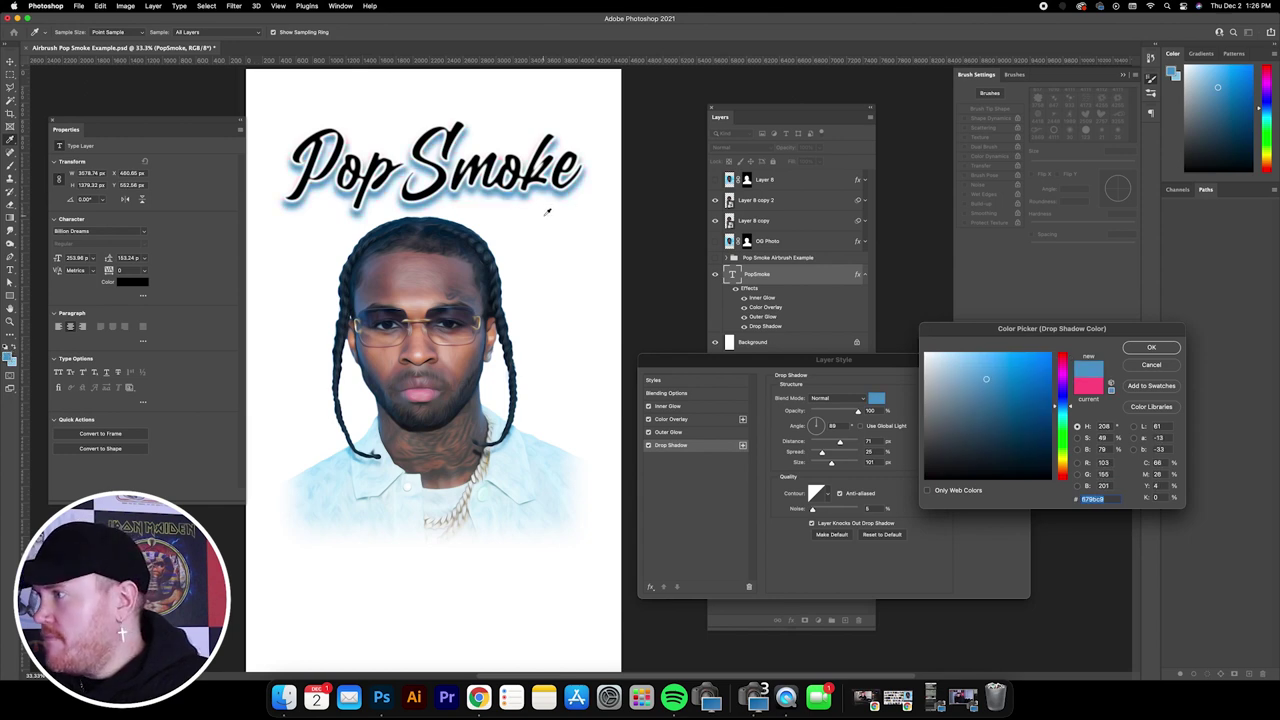
left_click(1150, 347)
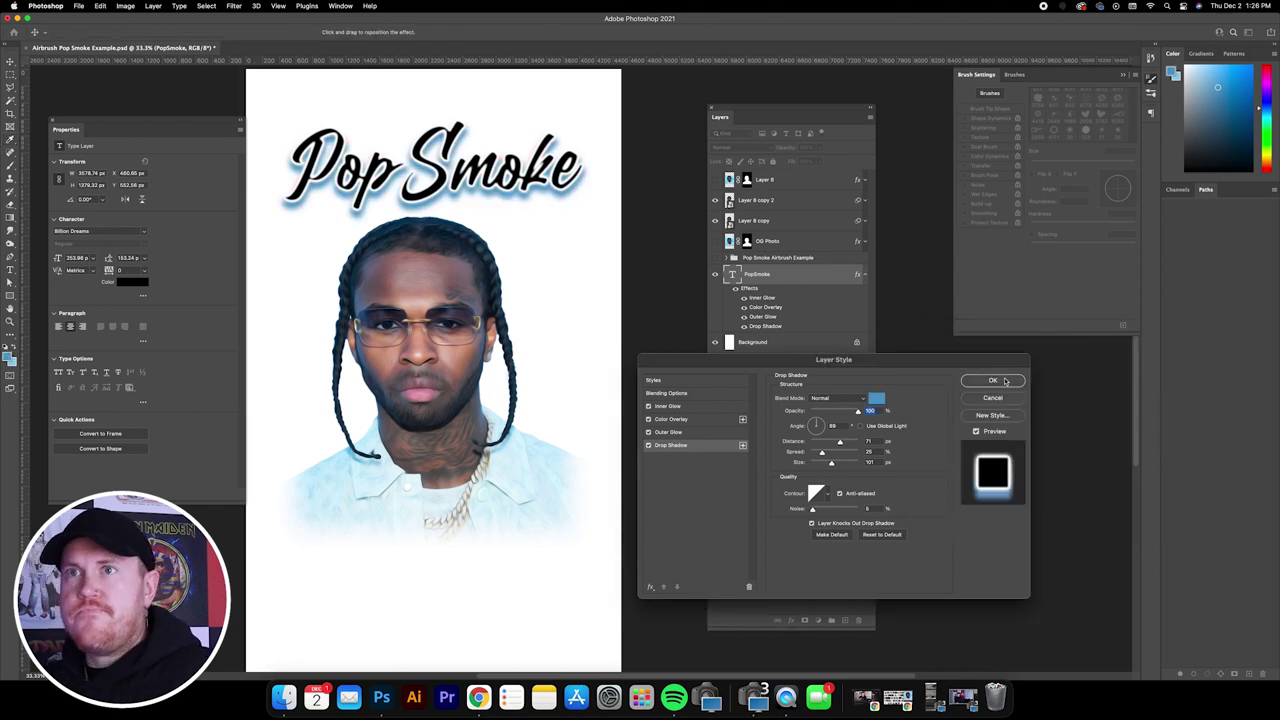
left_click(993, 381)
- Scale the Pop Smoke text up to about 281 pt and nudge it slightly down
key("v")
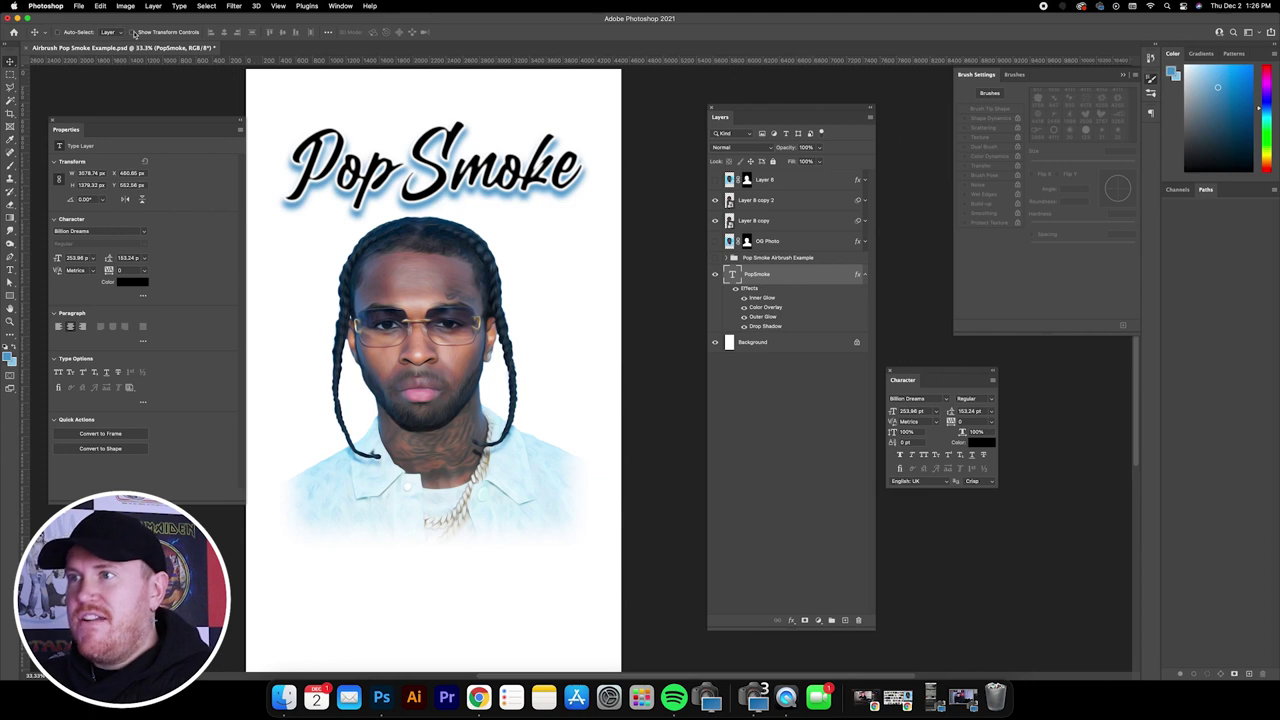
left_click(134, 33)
left_click(284, 117)
left_click_drag(272, 108, 267, 108)
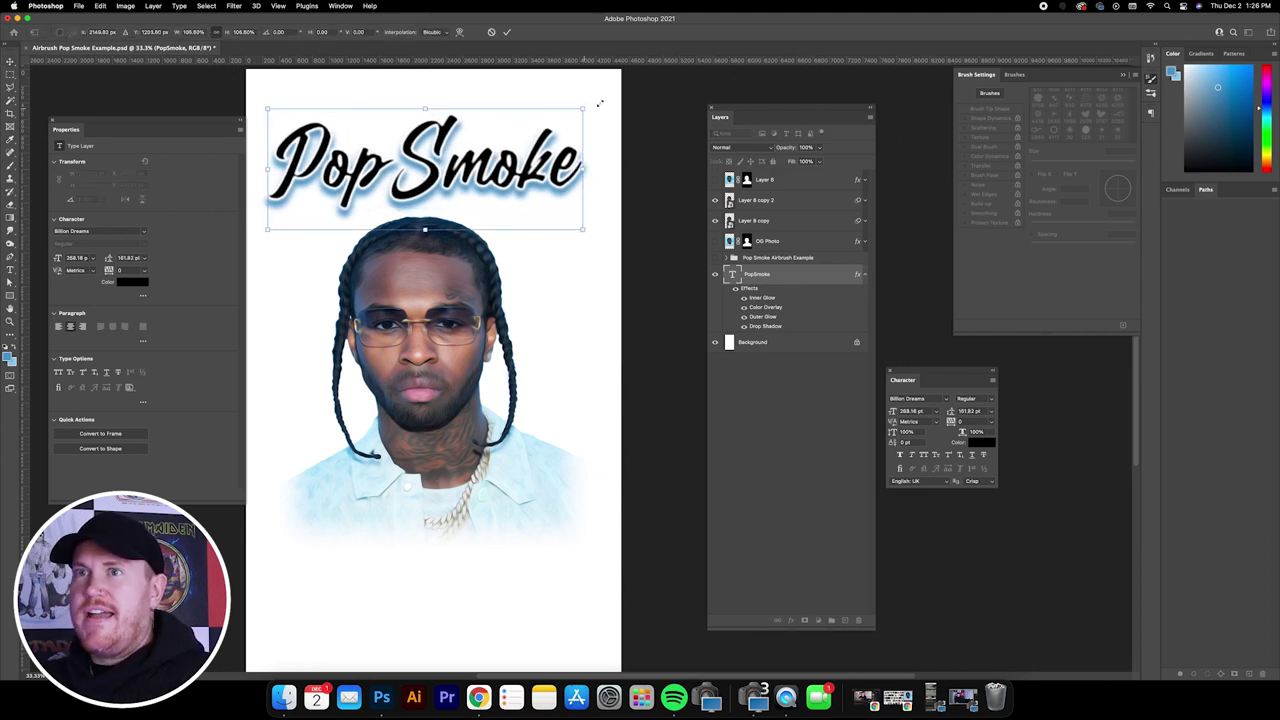
left_click_drag(600, 103, 620, 86)
key("Return")
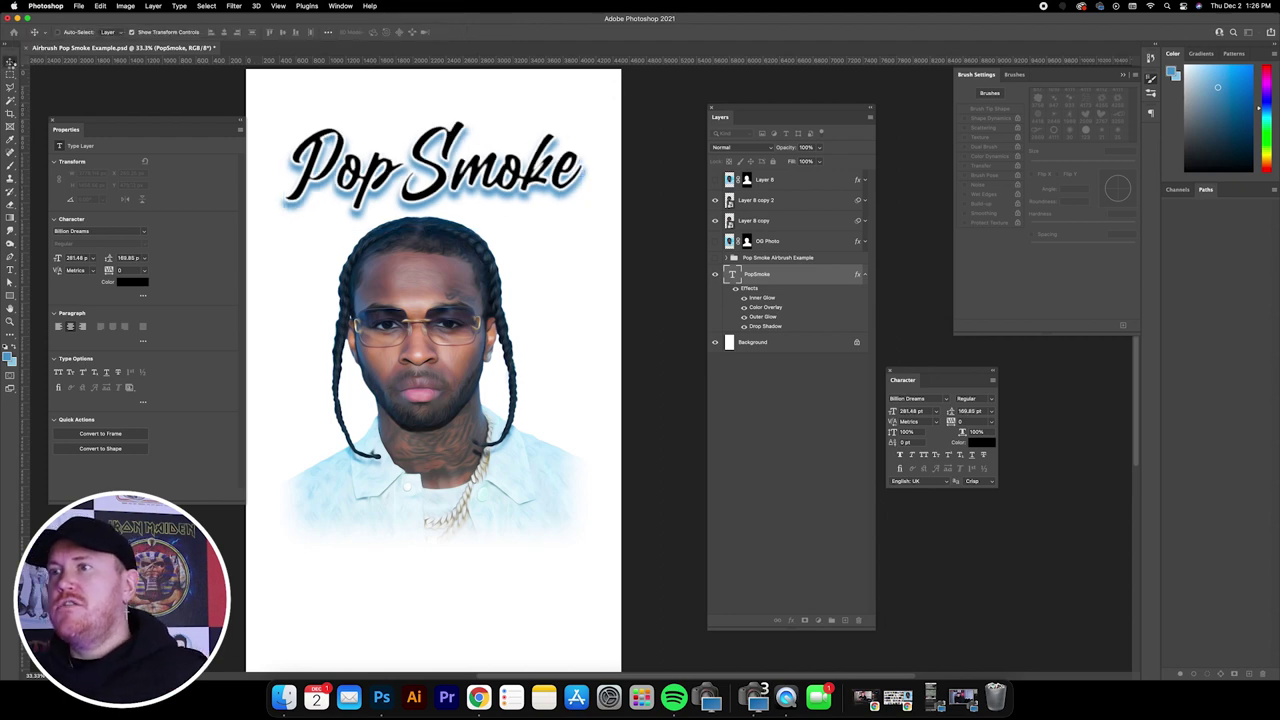
left_click_drag(465, 175, 468, 178)
key("t")
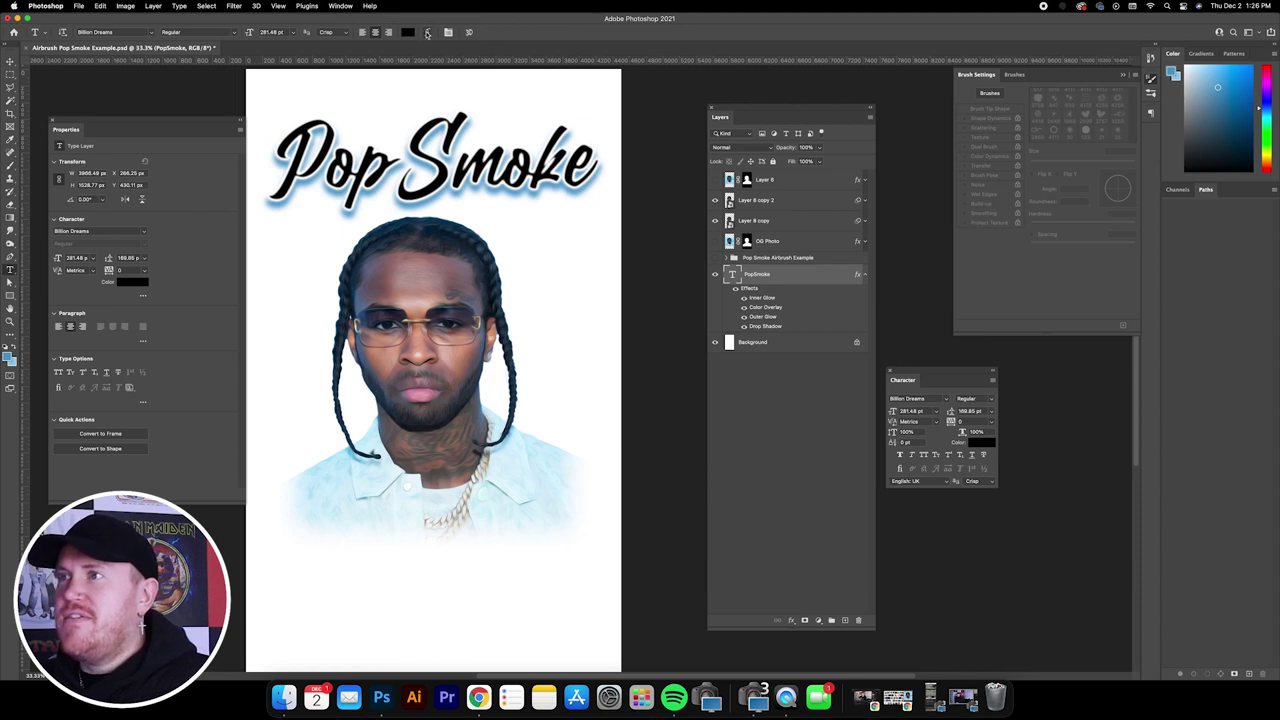
- Warp the Pop Smoke text with an Arch style, +40 bend and -15 vertical distortion
left_click(427, 33)
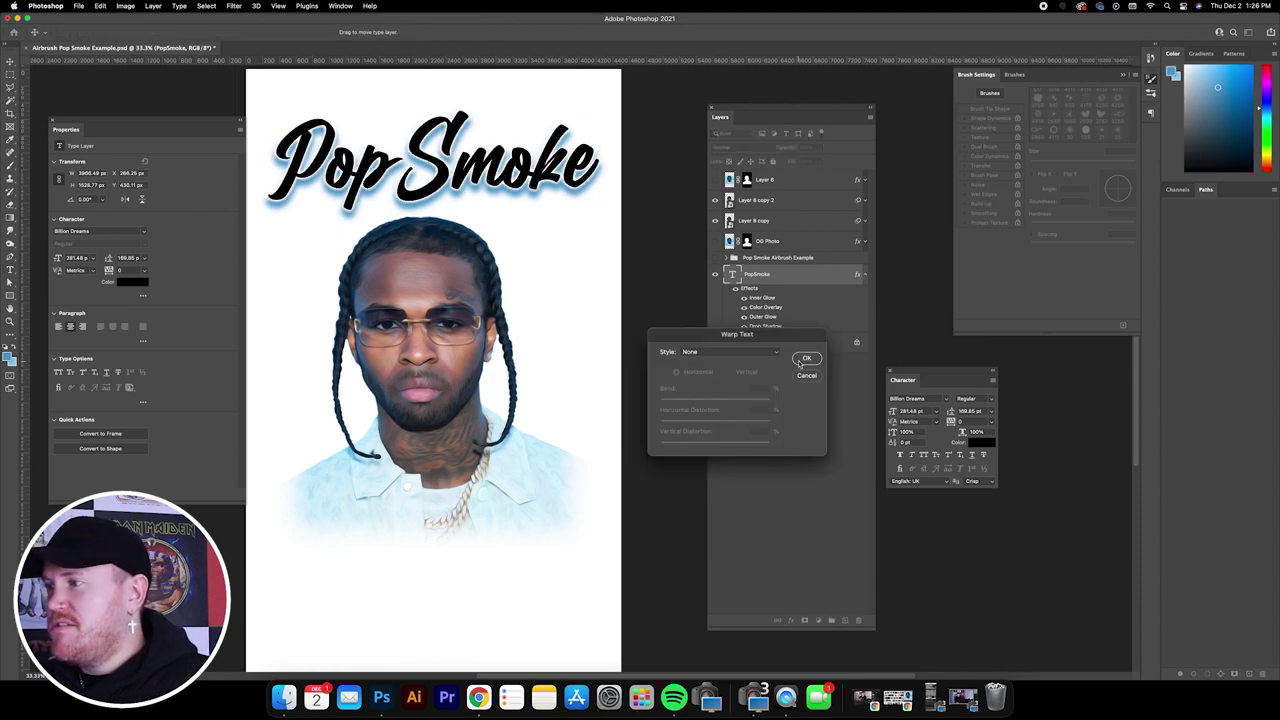
left_click(721, 354)
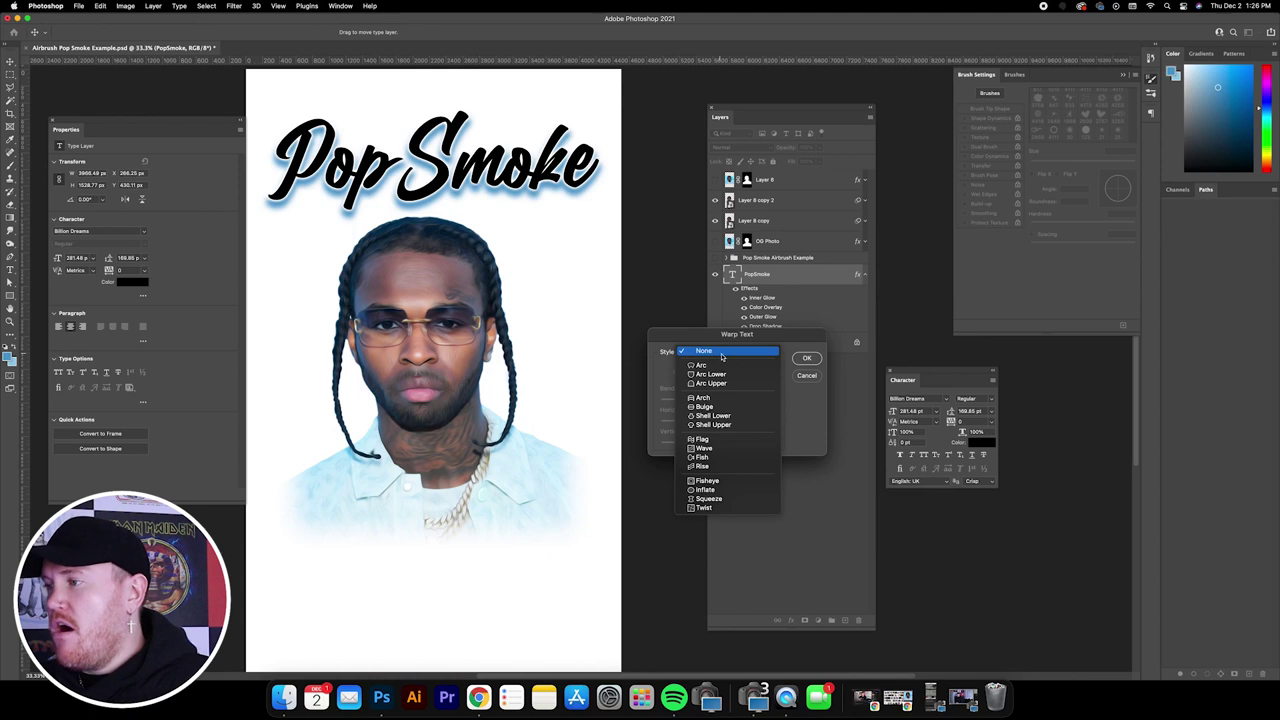
left_click(719, 399)
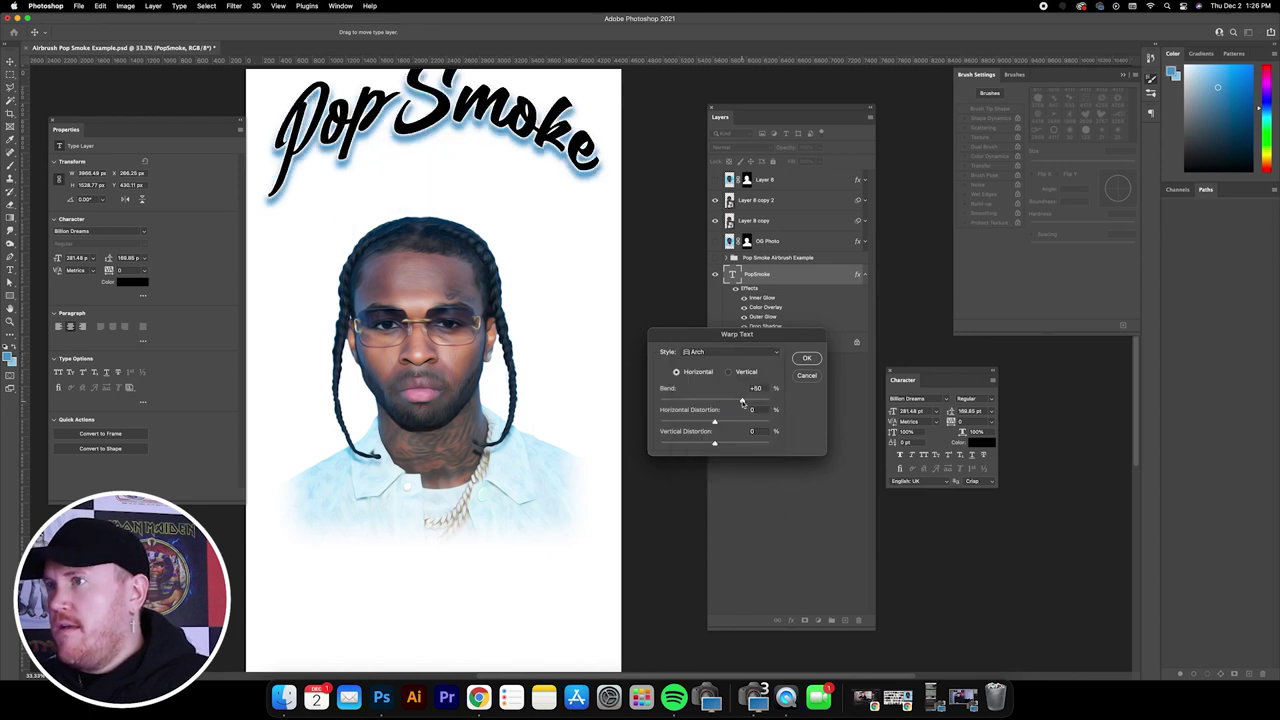
left_click_drag(742, 401, 735, 401)
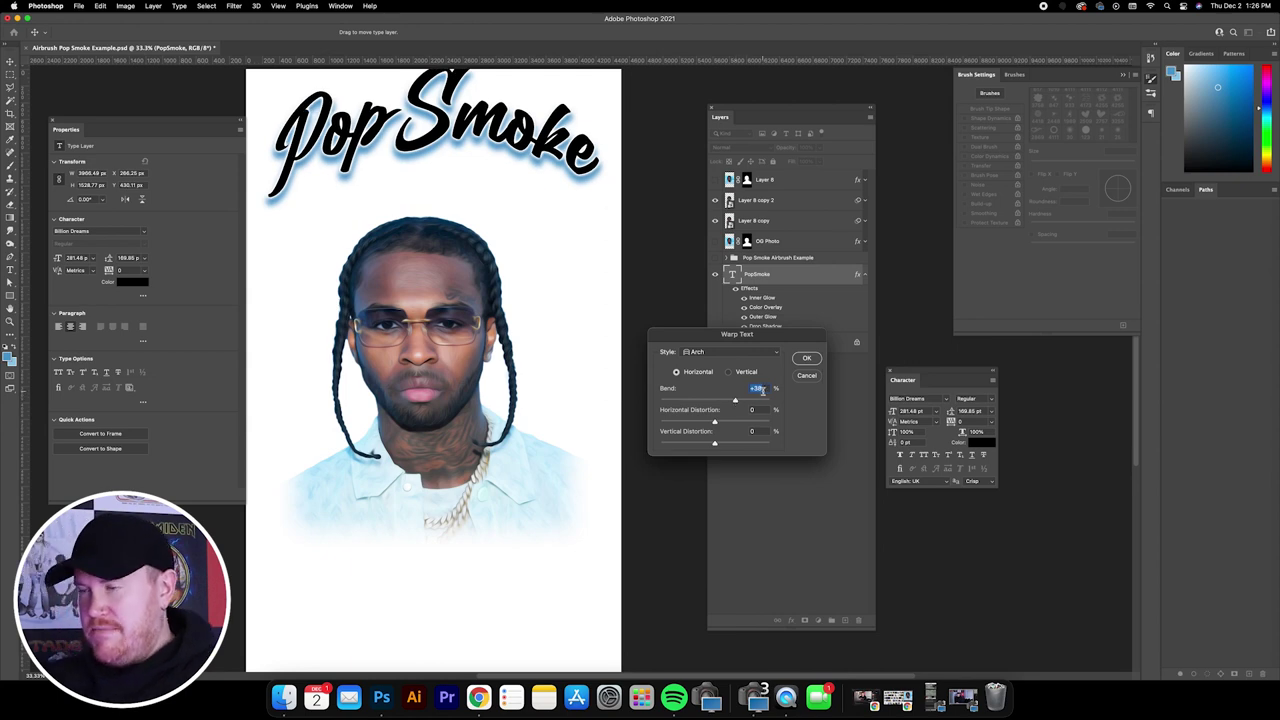
type("40")
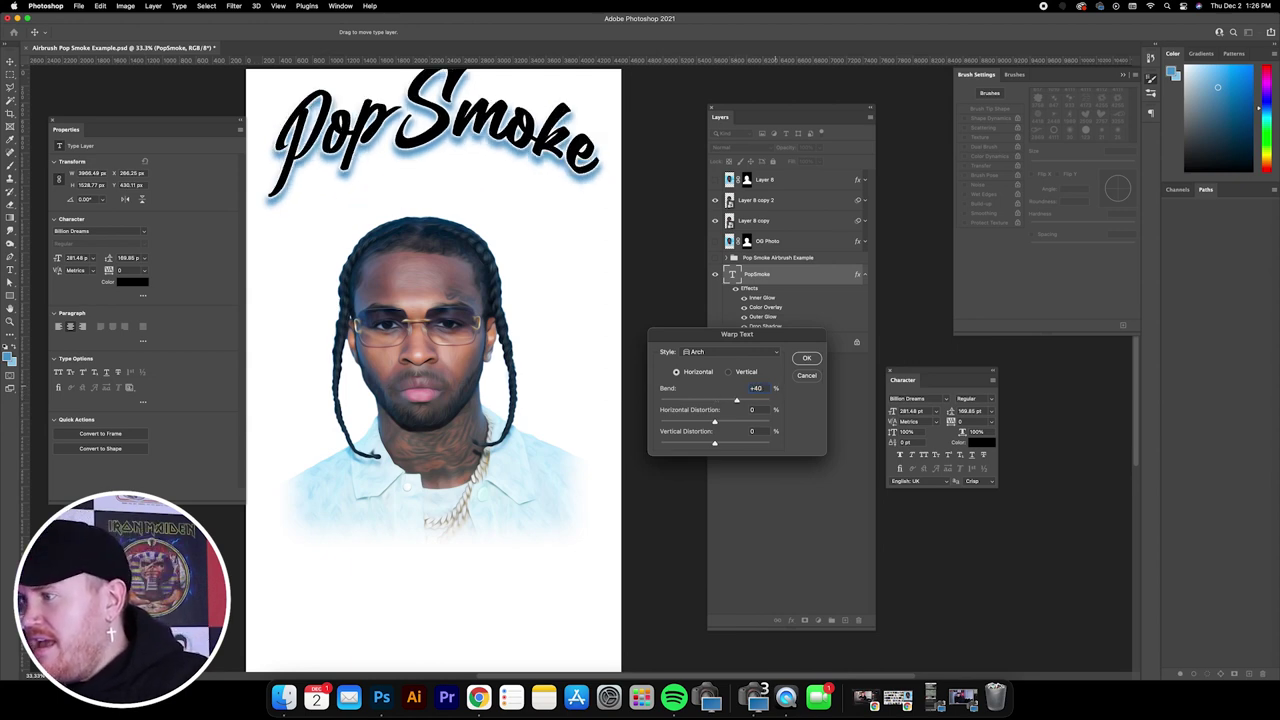
left_click_drag(715, 443, 707, 443)
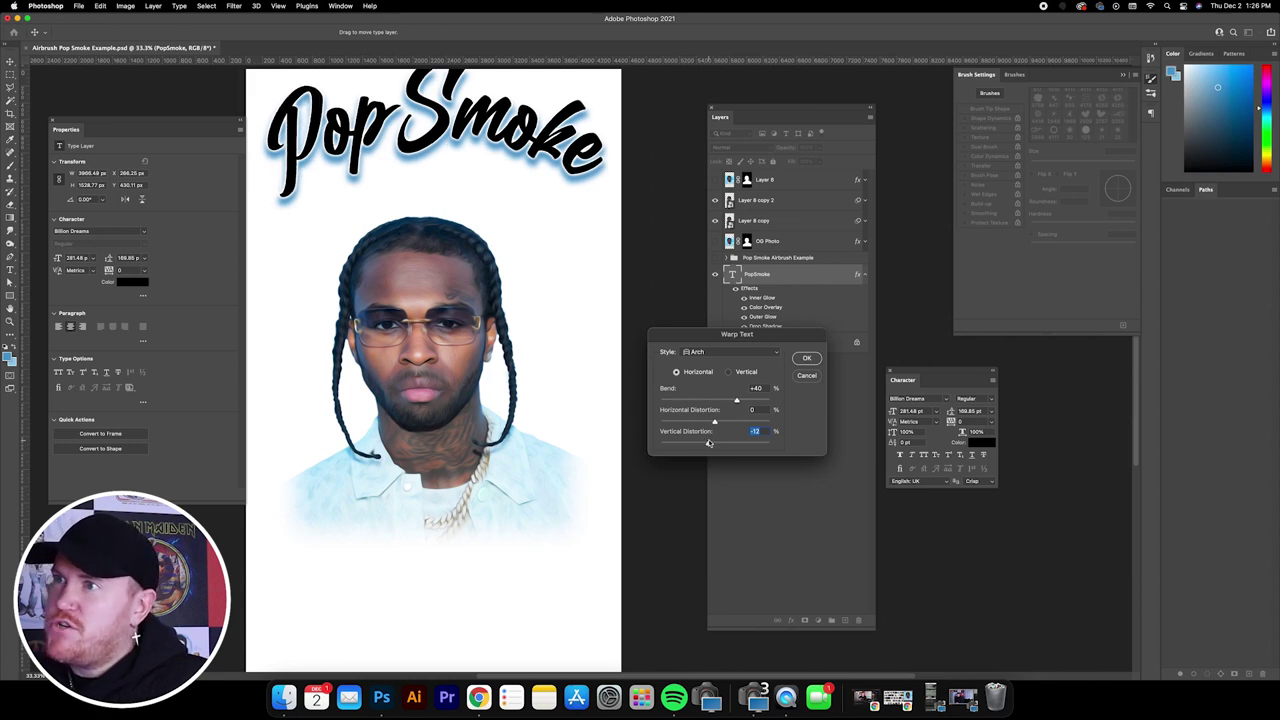
left_click_drag(708, 443, 707, 443)
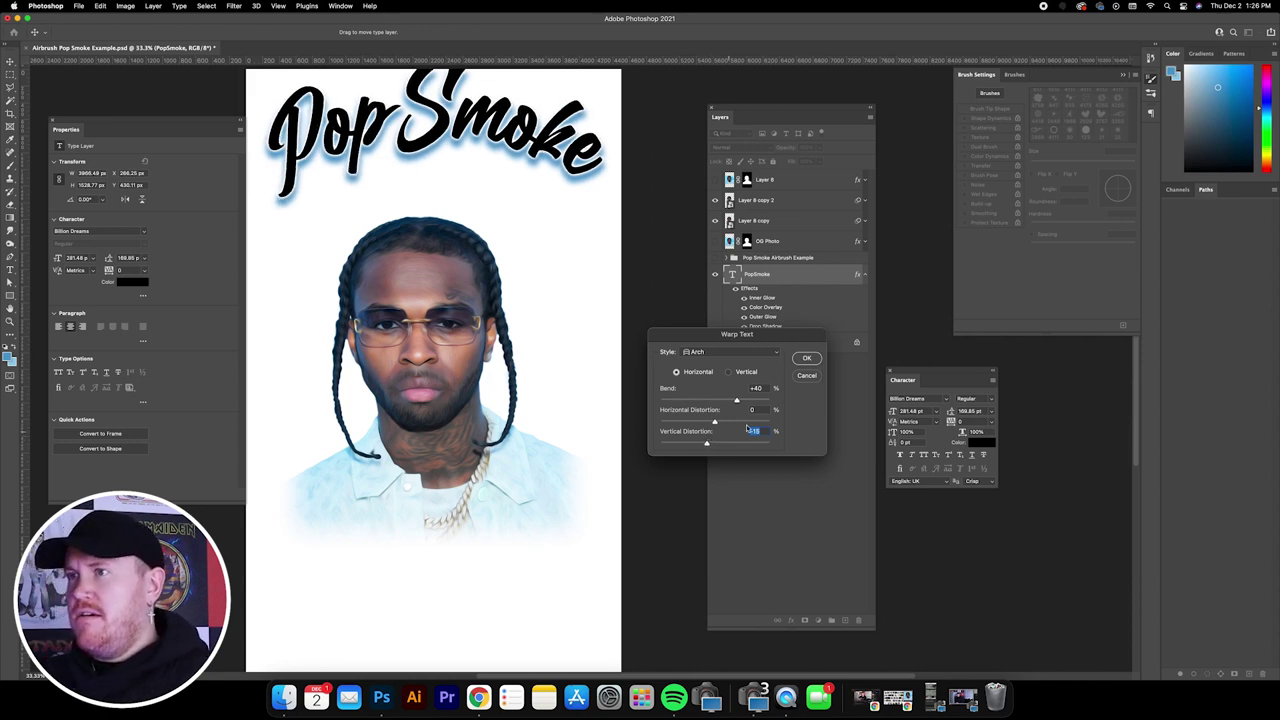
key("Return")
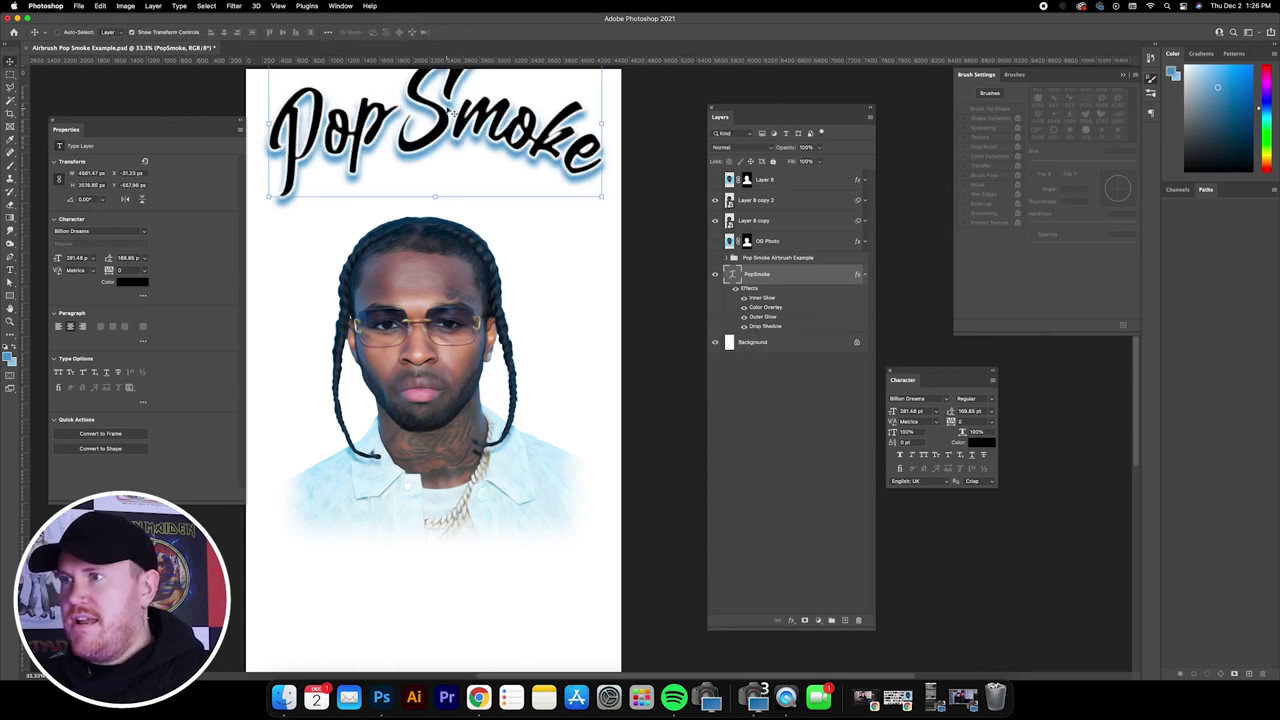
- Drag the arched Pop Smoke title down so it overlaps the top of the head
mouse_move(453, 113)
left_mouse_down()
mouse_move(455, 180)
mouse_move(462, 120)
mouse_move(461, 155)
mouse_move(452, 142)
mouse_move(449, 178)
mouse_move(460, 158)
left_mouse_up()
key("l")
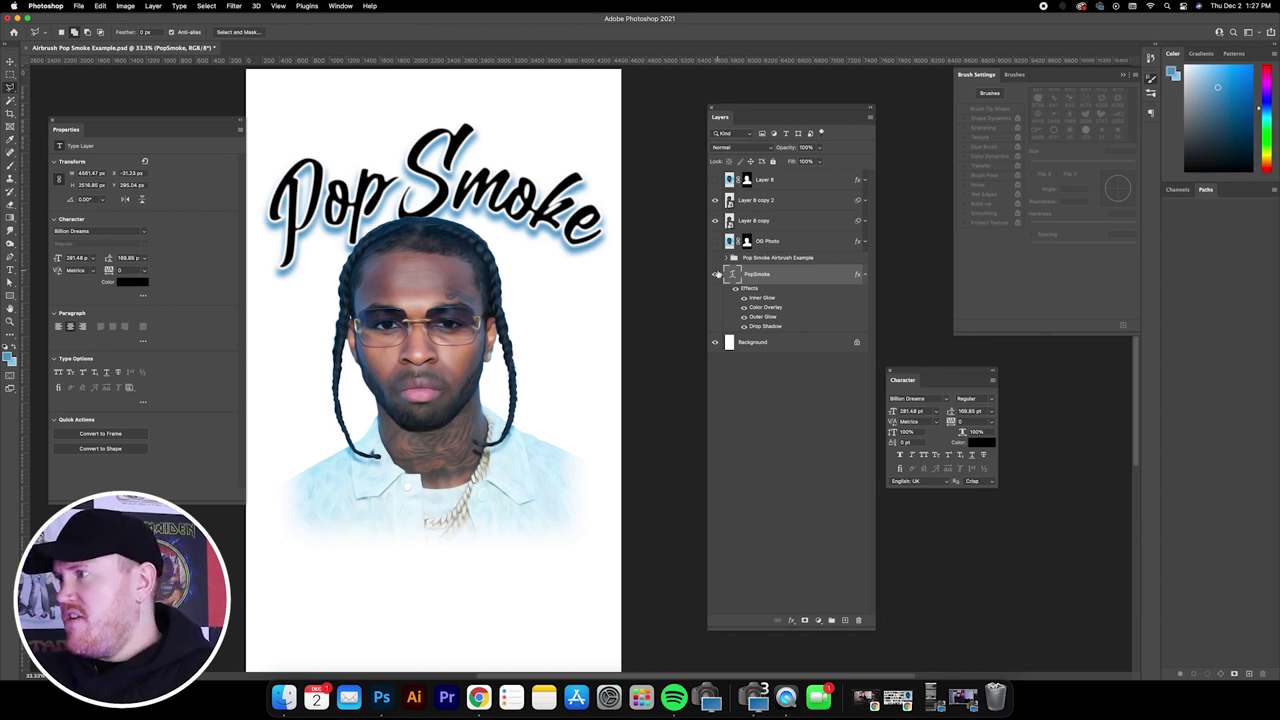
- Rasterize the PopSmoke type layer and lasso-select the top stroke of its S
right_click(802, 280)
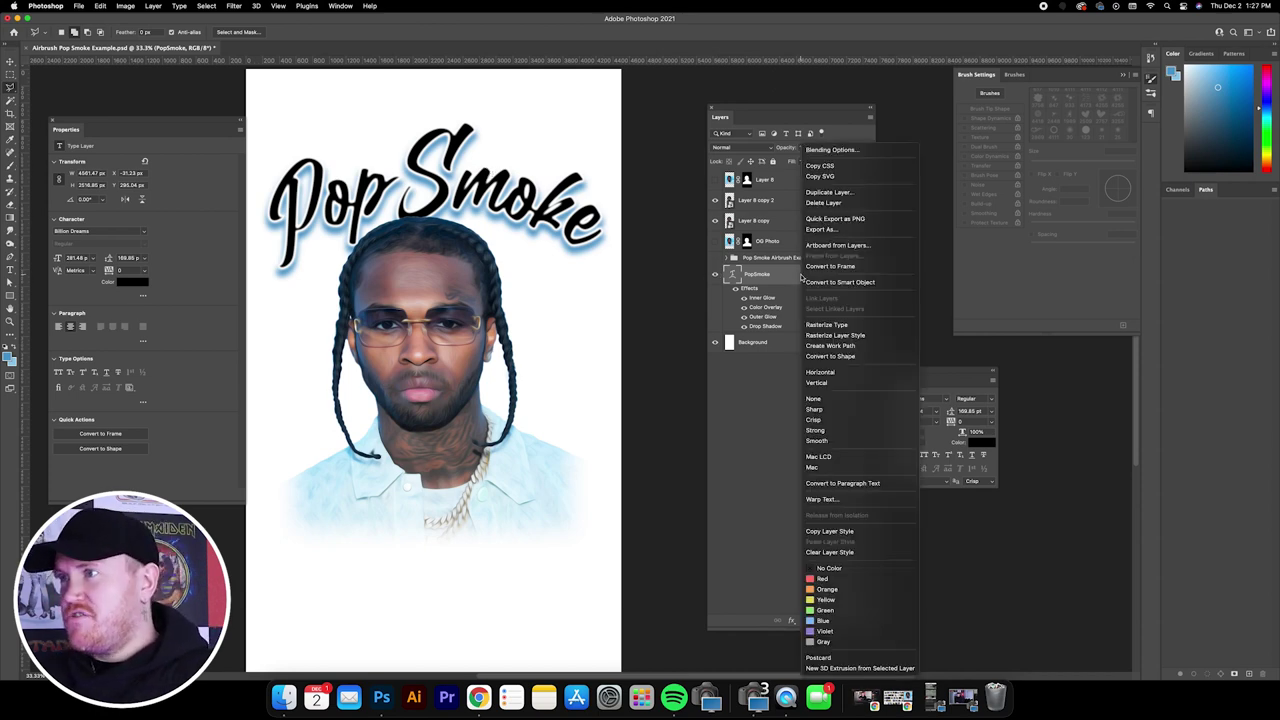
left_click(830, 325)
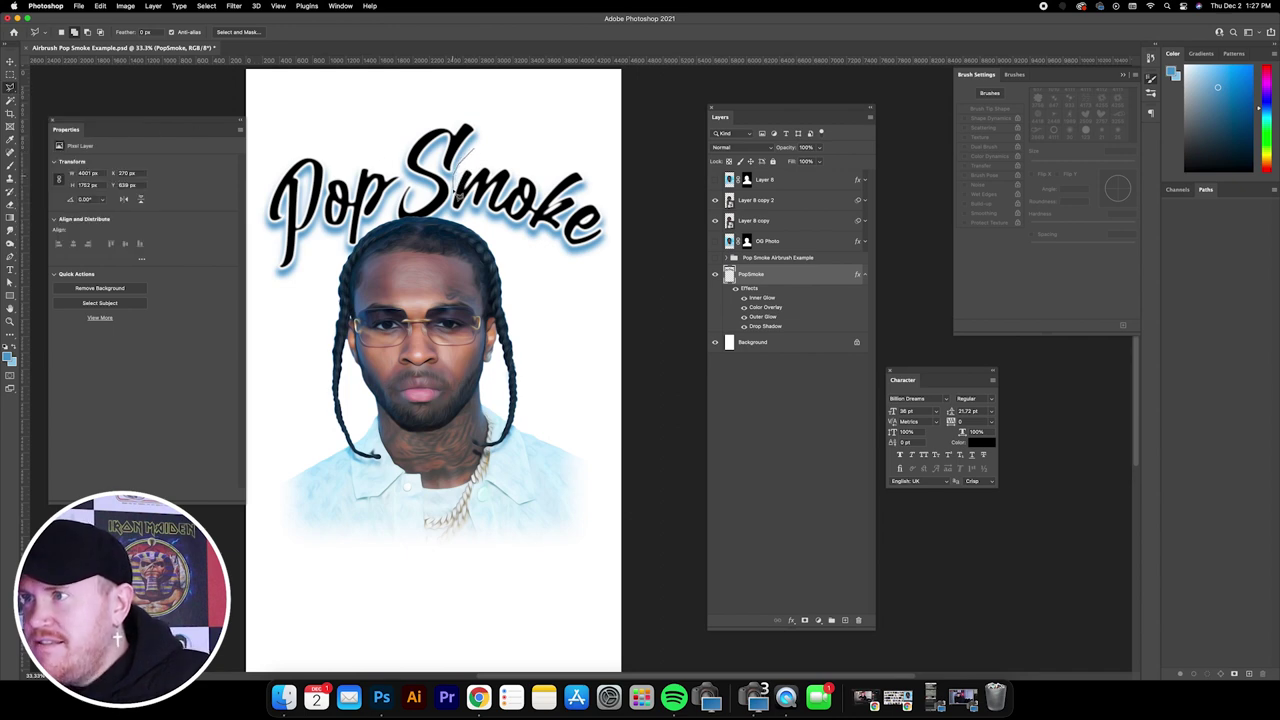
left_click(447, 225)
left_click(445, 245)
left_click(386, 242)
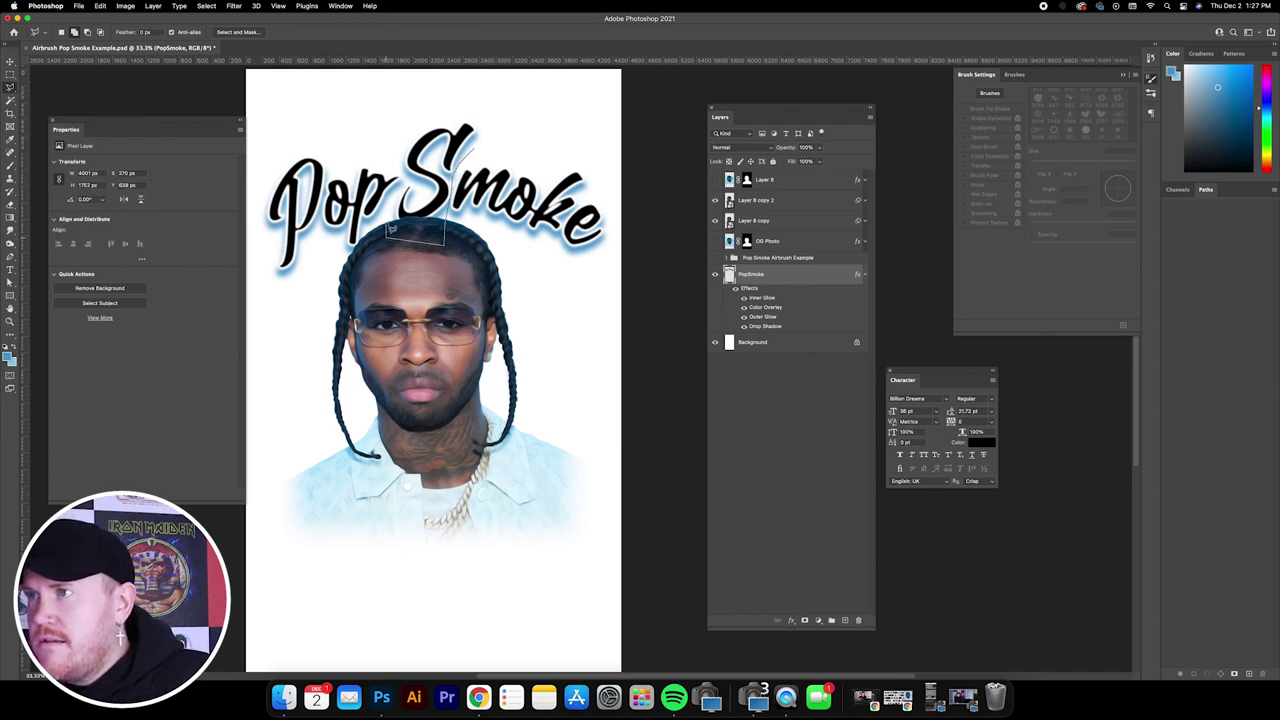
left_click(372, 125)
left_click(487, 95)
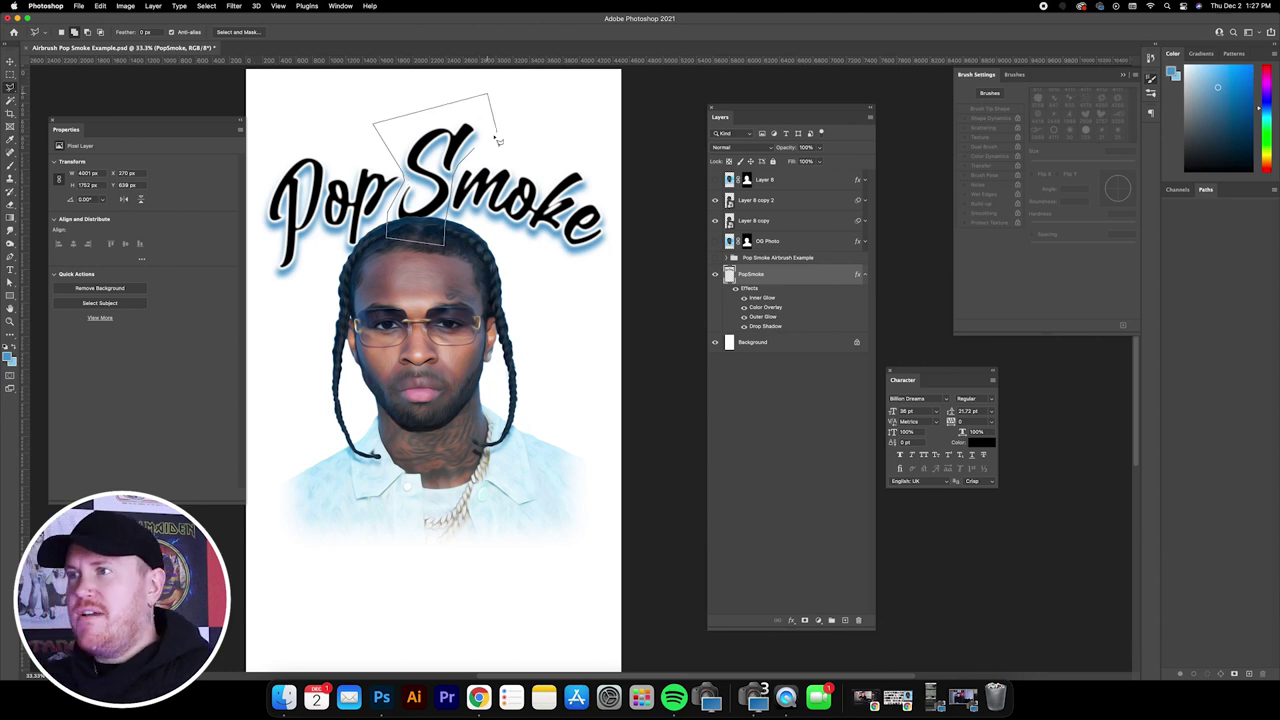
double_click(490, 142)
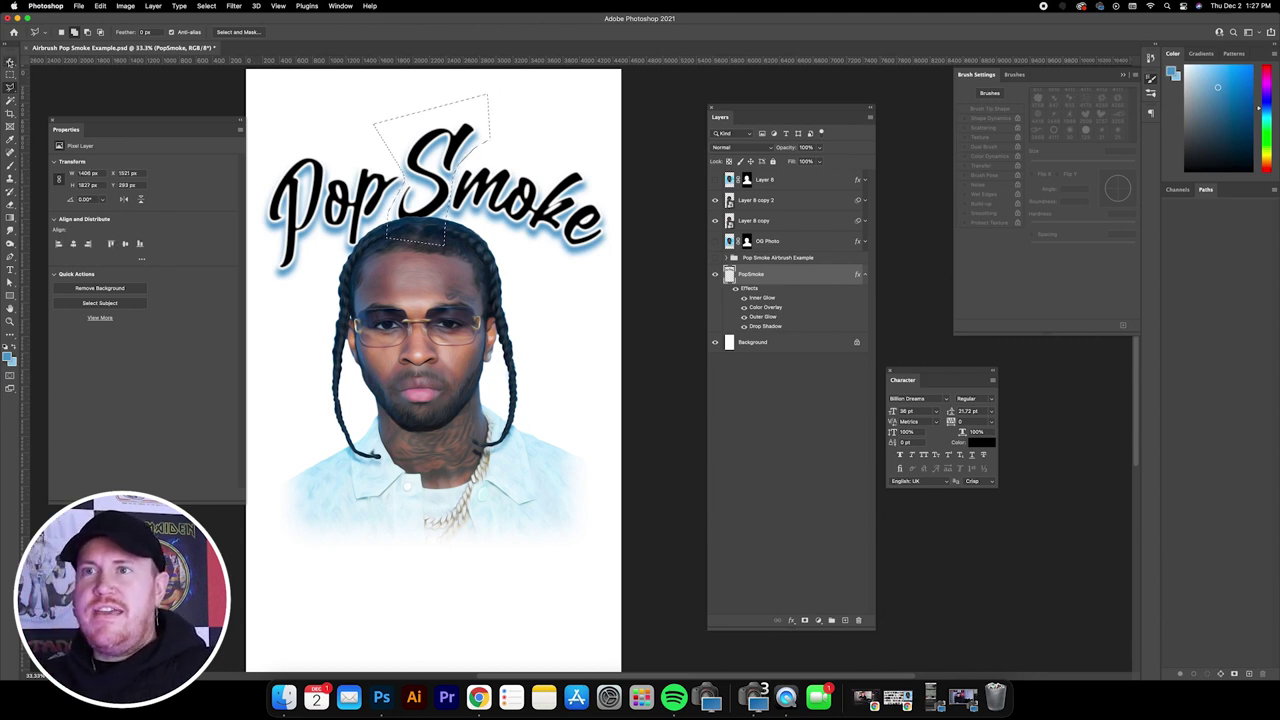
- Nudge the S top upward, deselect, and shift the lettering slightly up and left
left_click(9, 61)
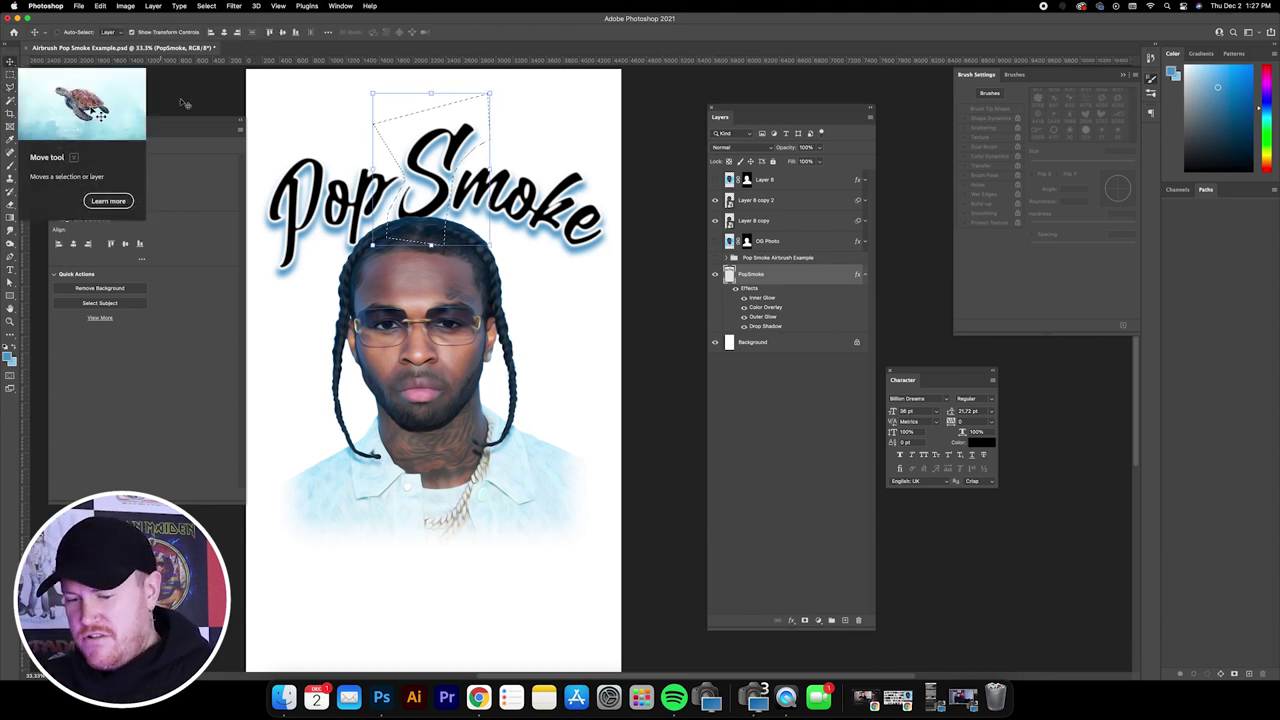
left_click(514, 122)
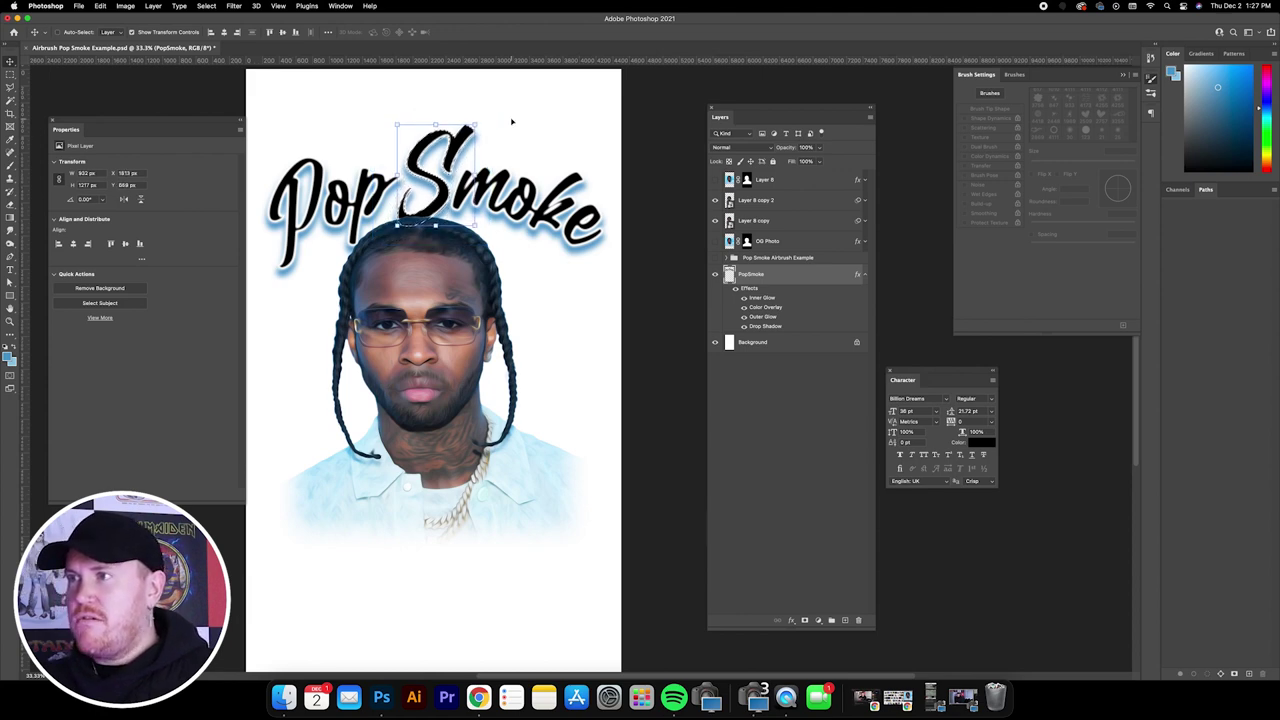
key("shift+Up")
key("shift+Up")
key("shift+Up")
key("shift+Up")
key("shift+Up")
key("shift+Up")
key("shift+Up")
key("shift+Up")
key("shift+Up")
key("shift+Up")
key("shift+Up")
key("shift+Up")
key("shift+Up")
key("shift+Up")
key("shift+Up")
key("shift+Up")
key("shift+Up")
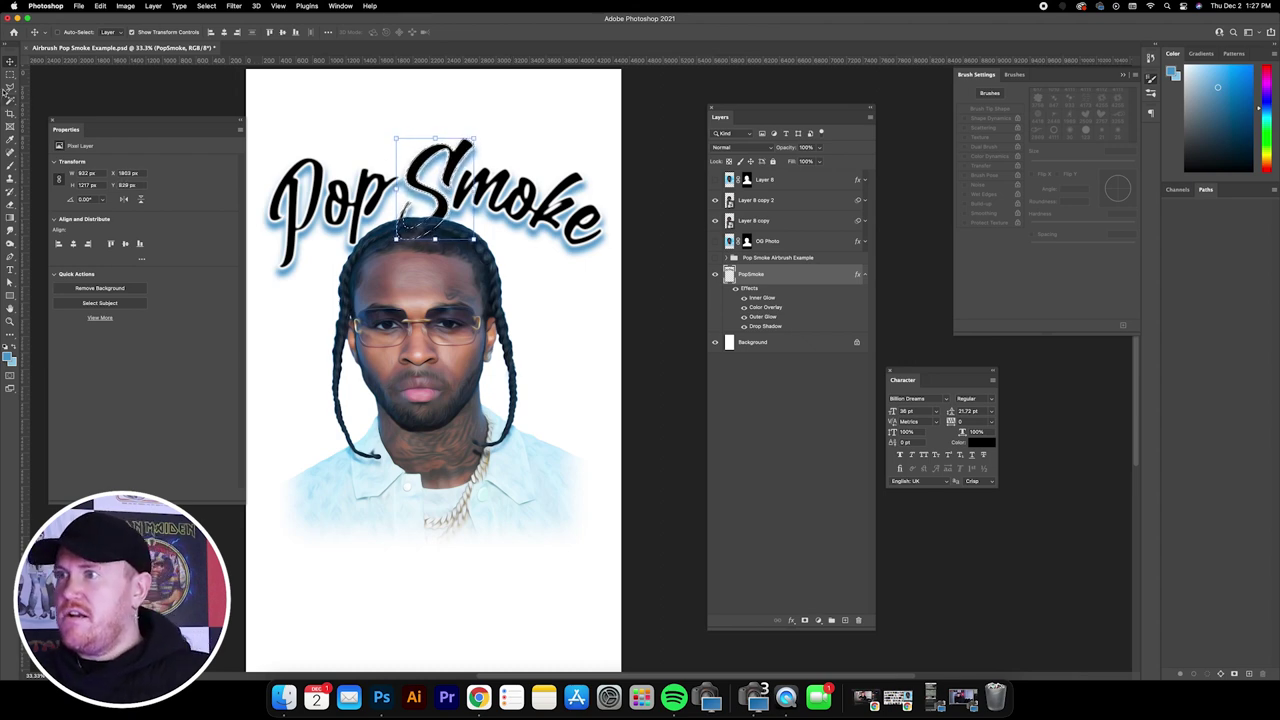
key("m")
right_click(519, 188)
left_click(530, 192)
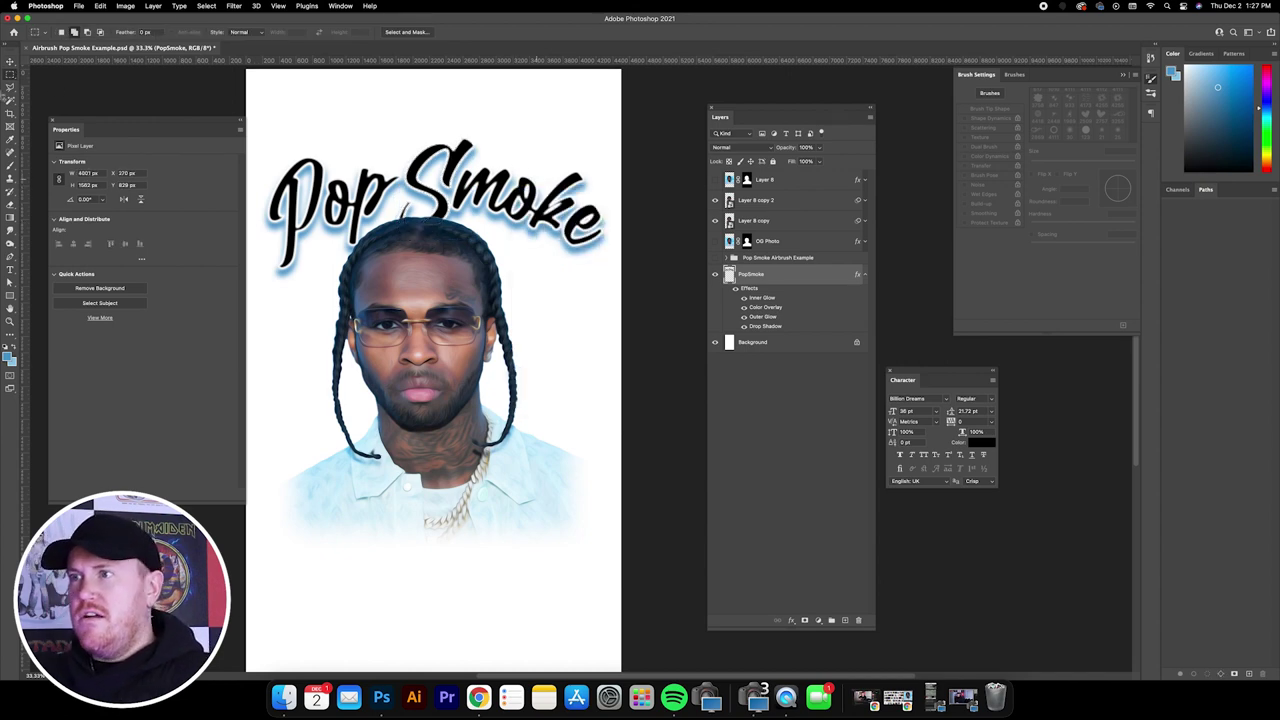
left_click(10, 61)
left_click_drag(551, 157, 529, 160)
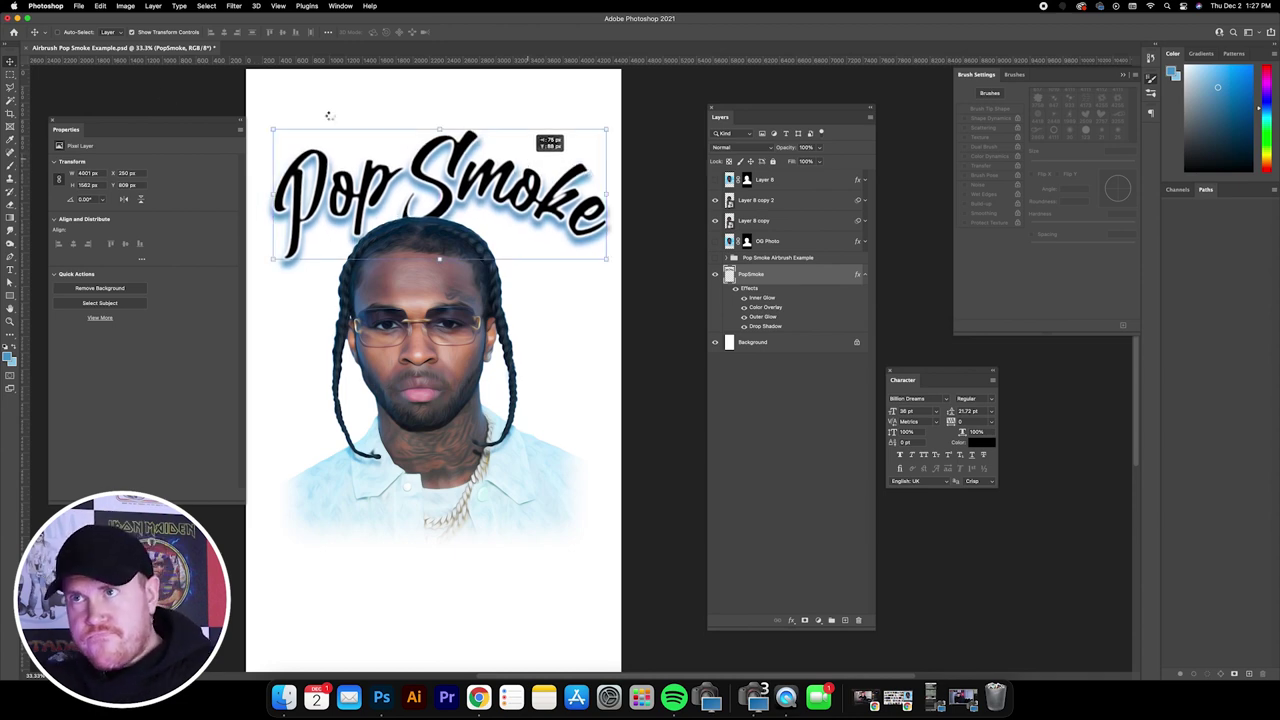
left_click(133, 32)
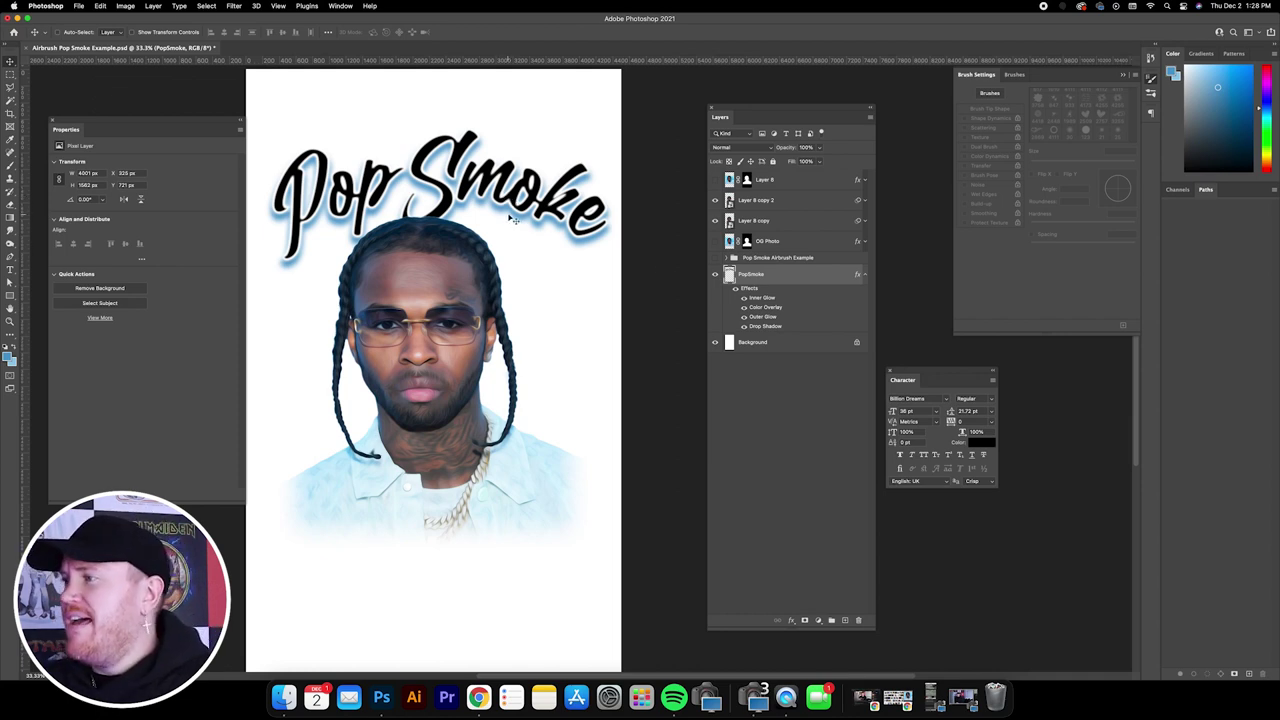
left_click(767, 344)
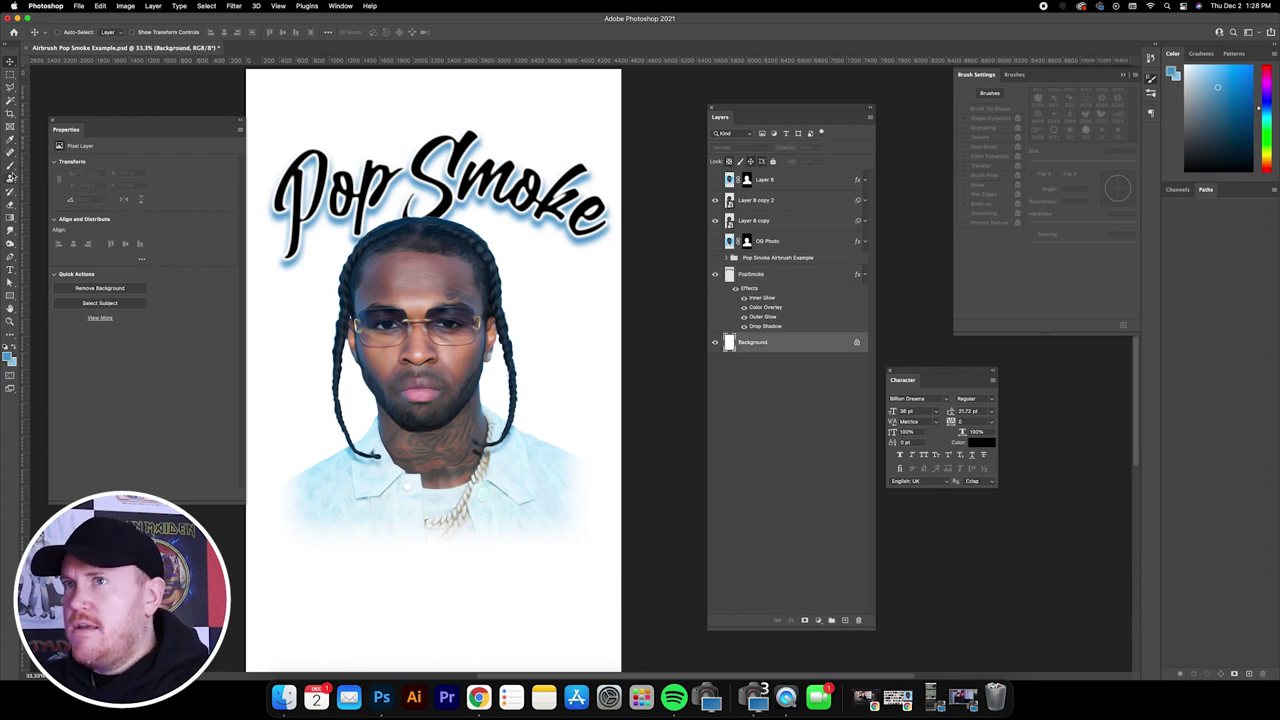
- Delete the FULLERMOE - Airbrush Elements Brush Set (Vol. 1) group from the brush presets
left_click(10, 167)
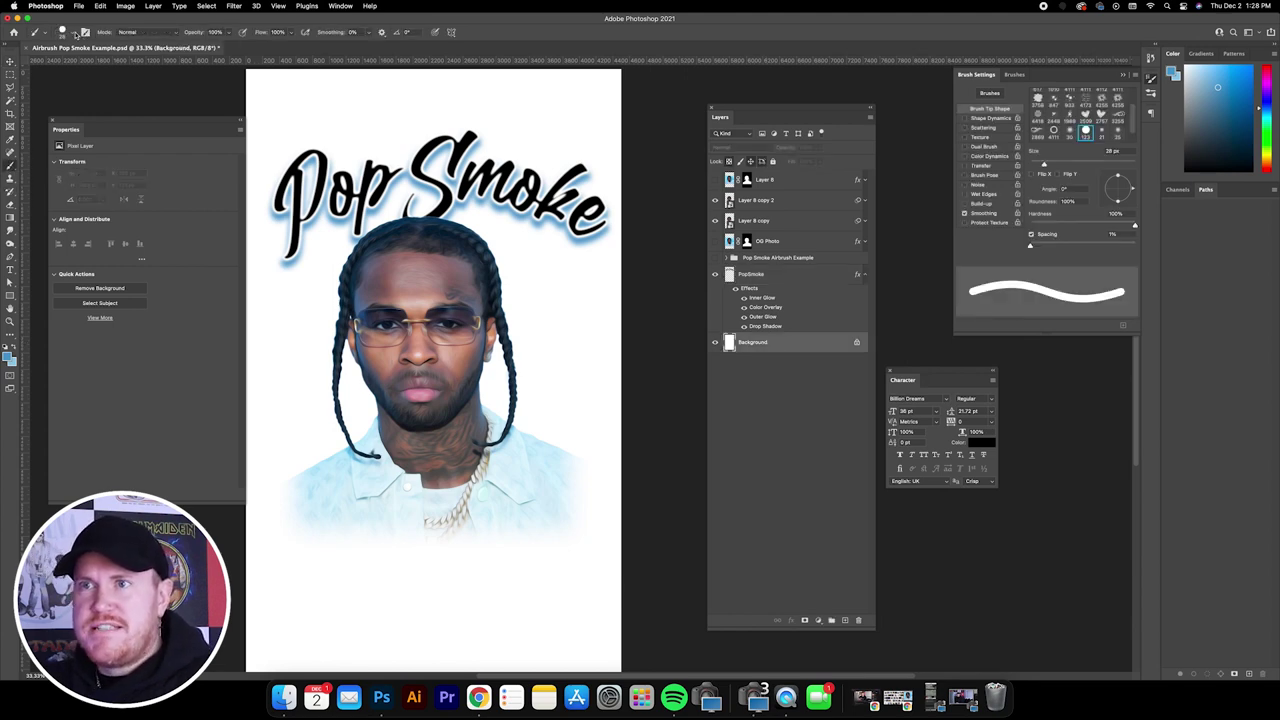
left_click(74, 33)
left_click(19, 159)
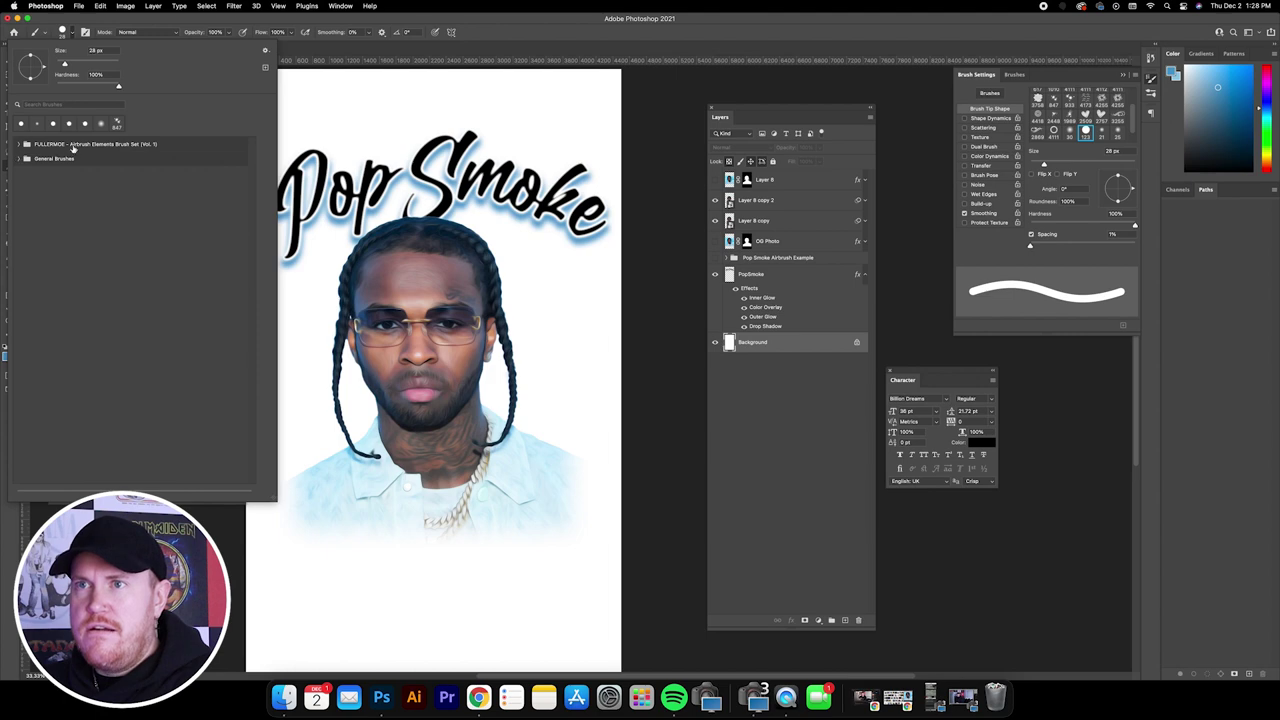
left_click(19, 144)
left_click(19, 144)
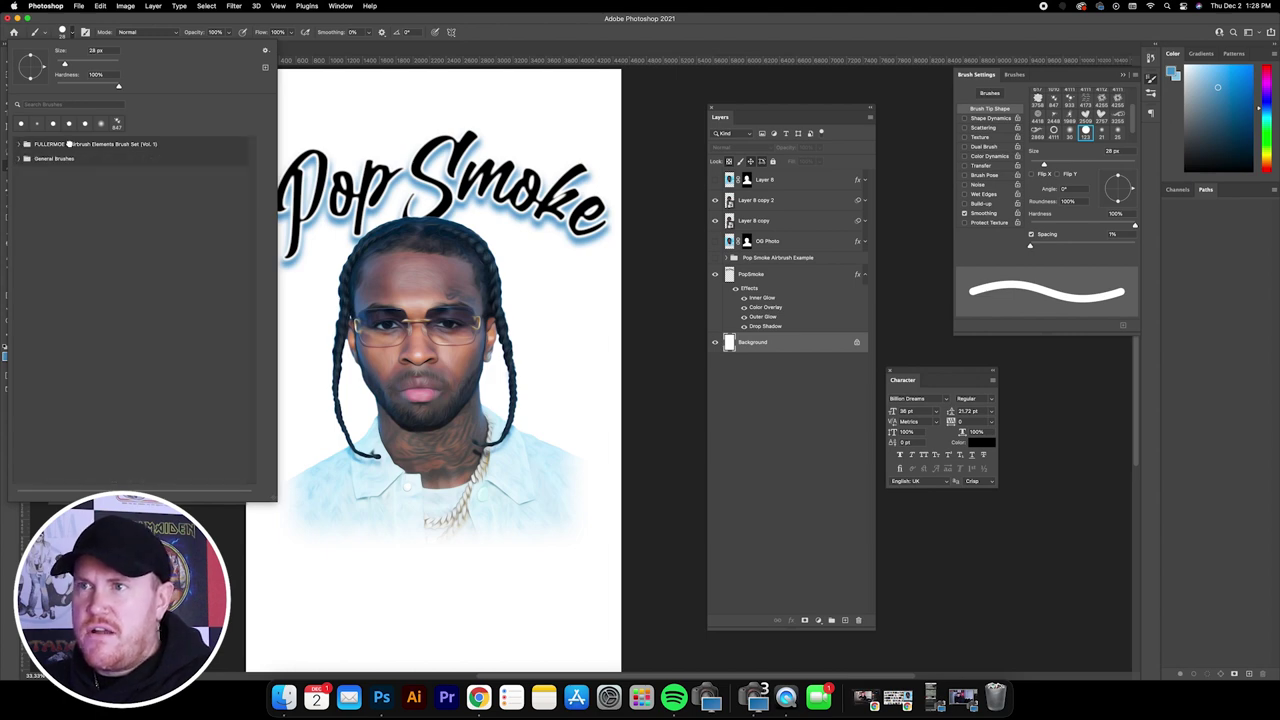
right_click(78, 144)
left_click(232, 183)
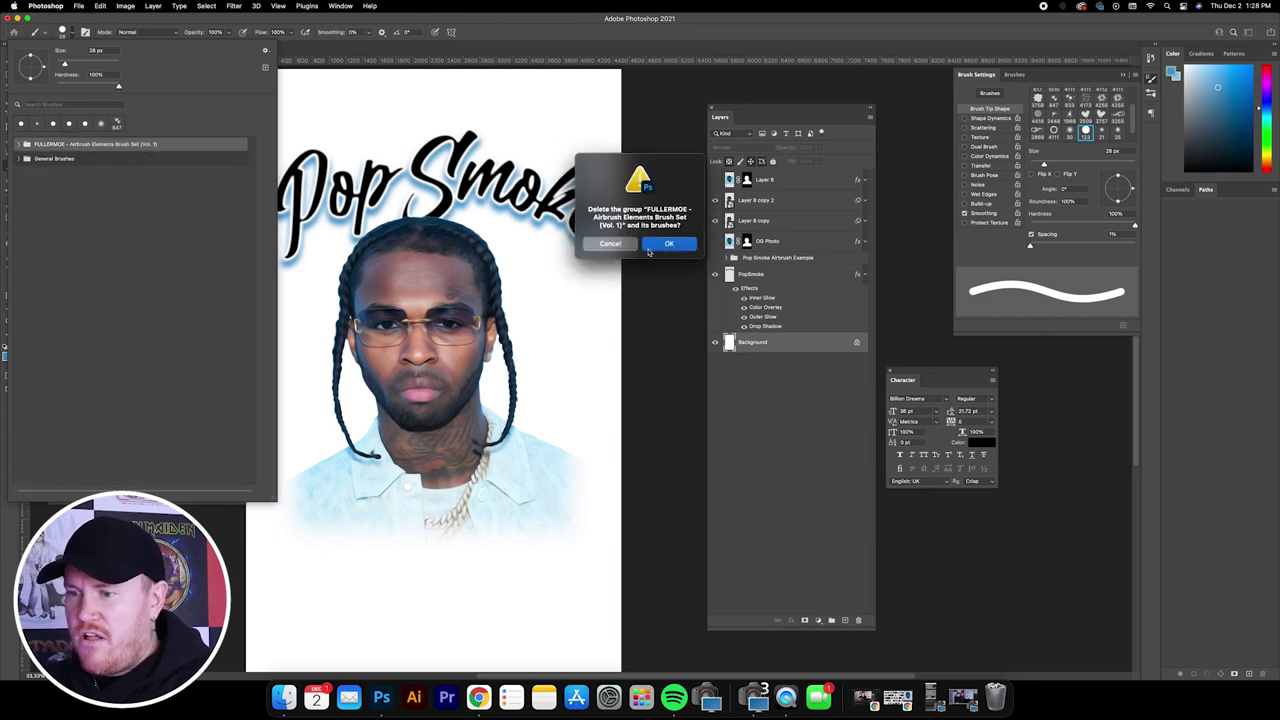
left_click(650, 249)
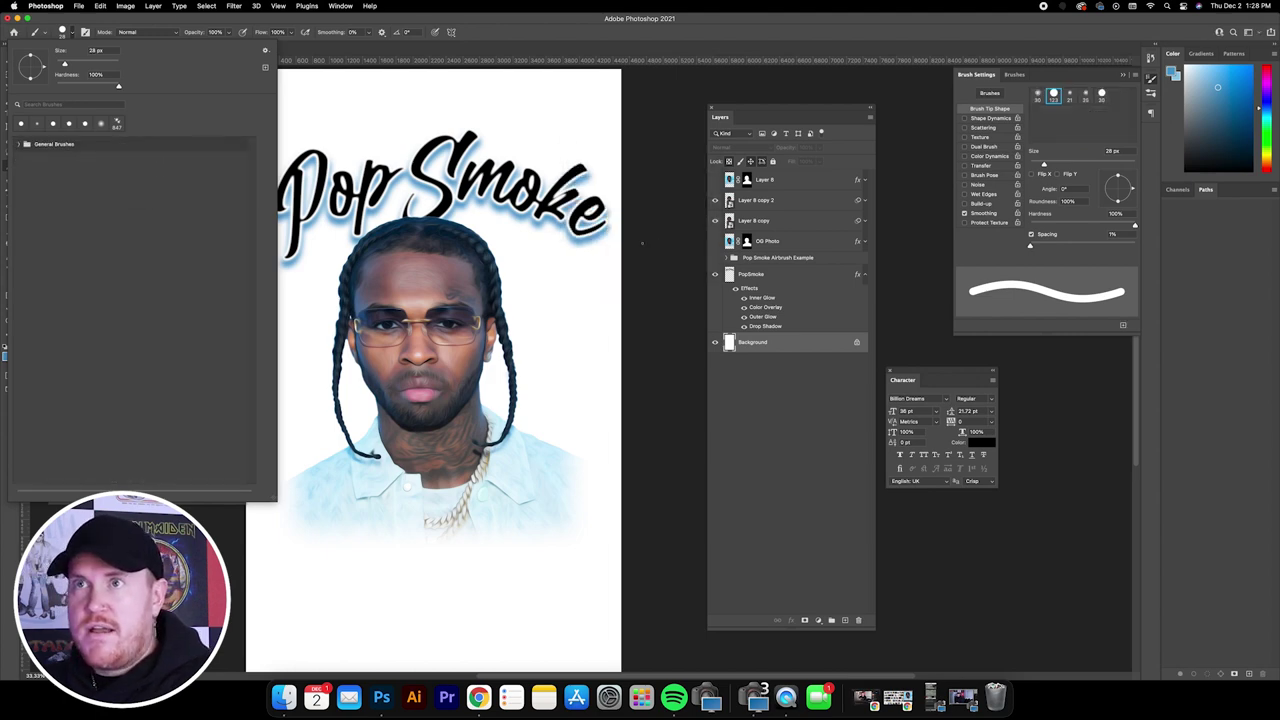
left_click(15, 19)
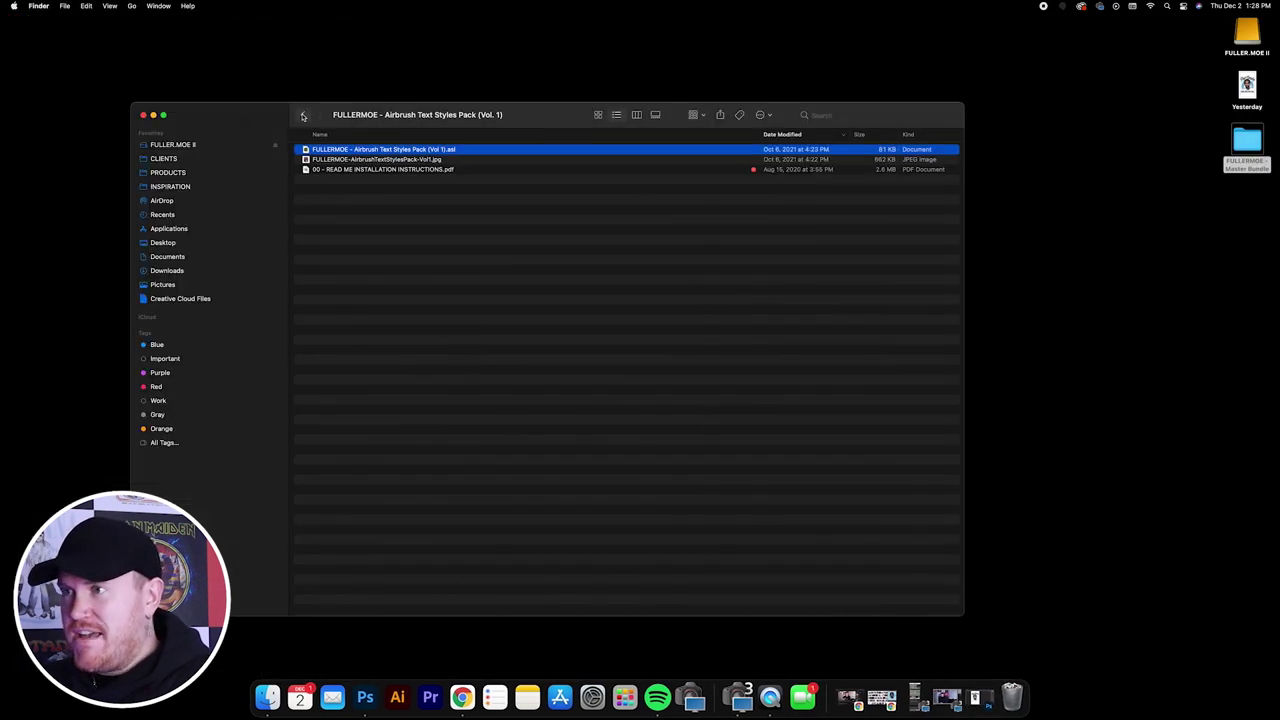
- Load the Airbrush Elements Brush Set .abr from the kit's Brush Set folder into Photoshop
left_click(303, 114)
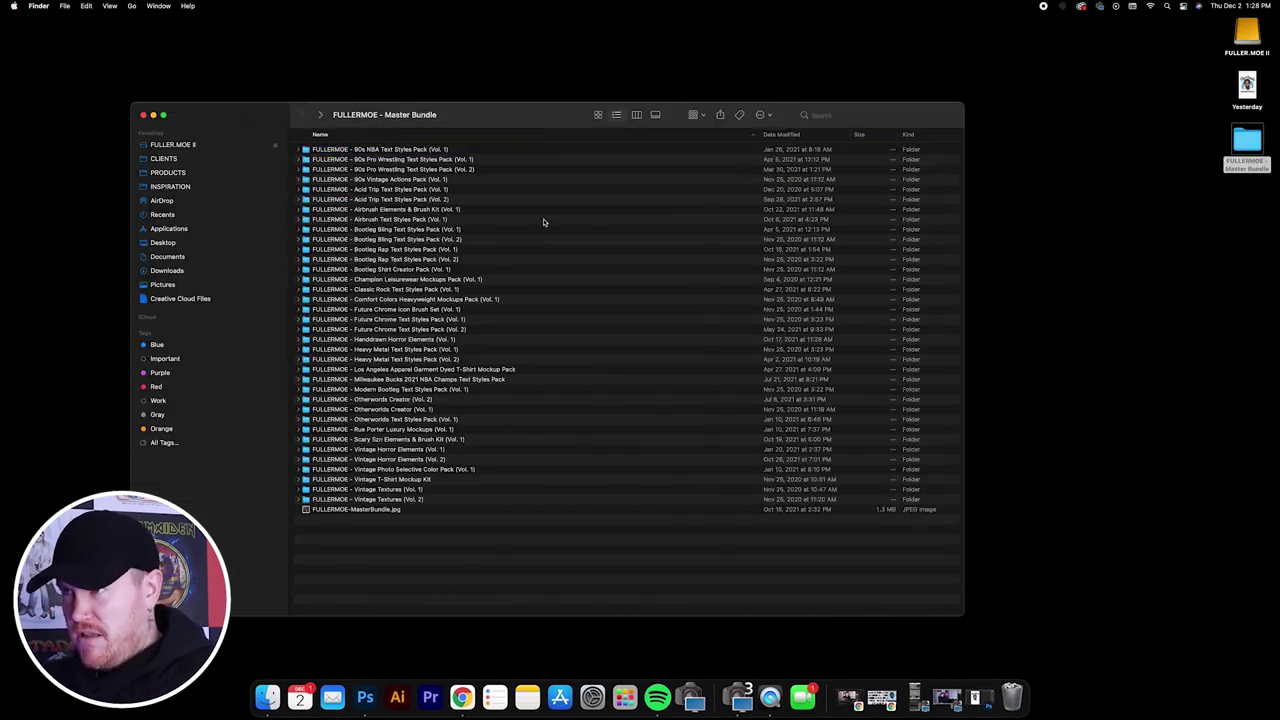
left_click(476, 211)
double_click(478, 211)
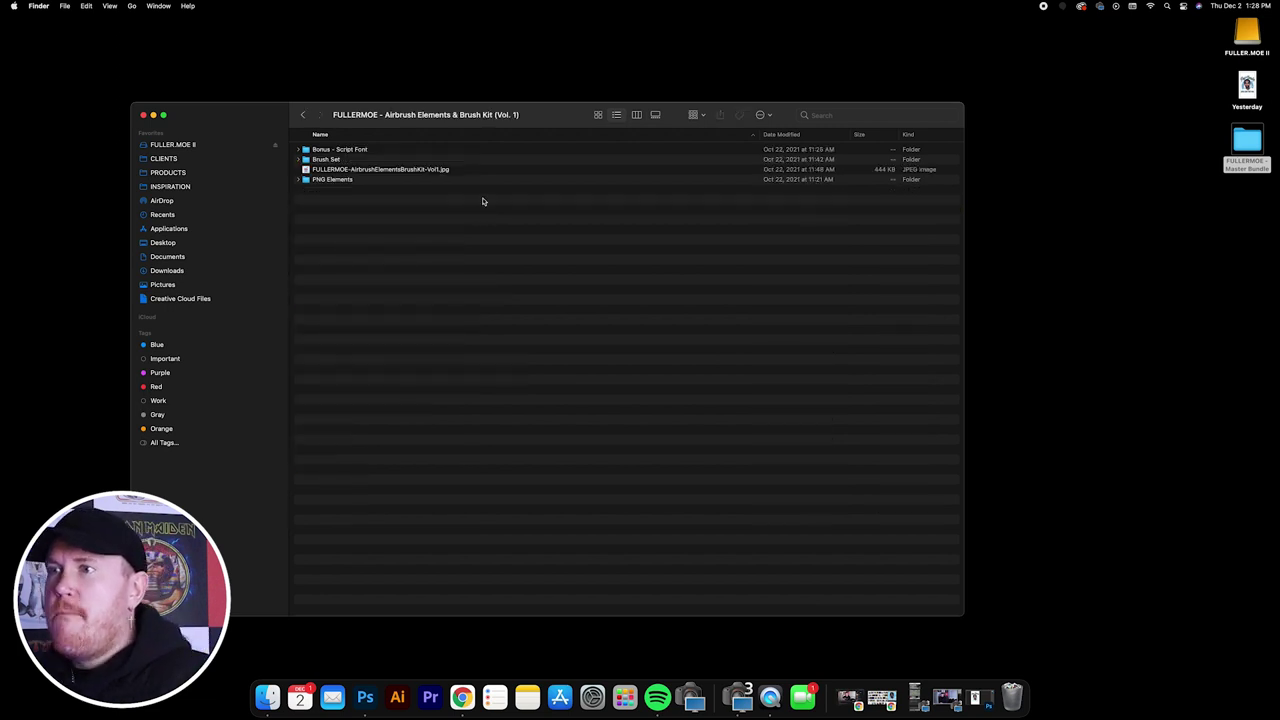
left_click(358, 180)
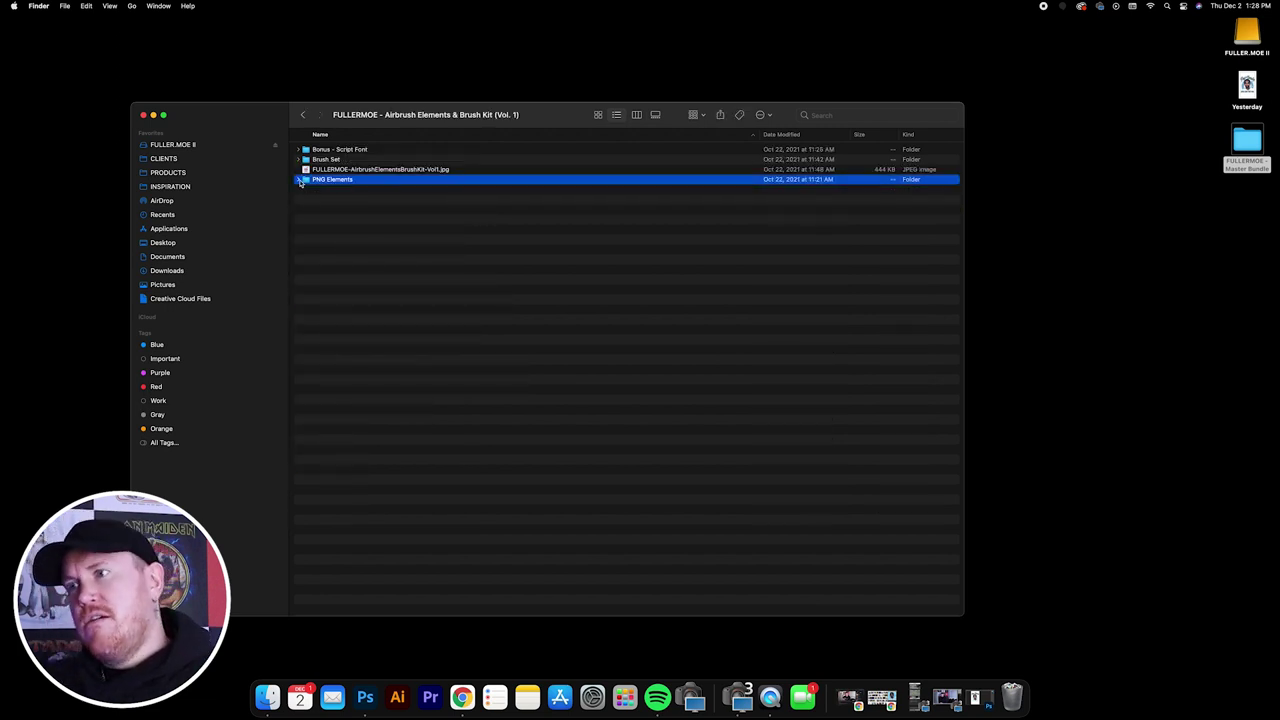
left_click(300, 180)
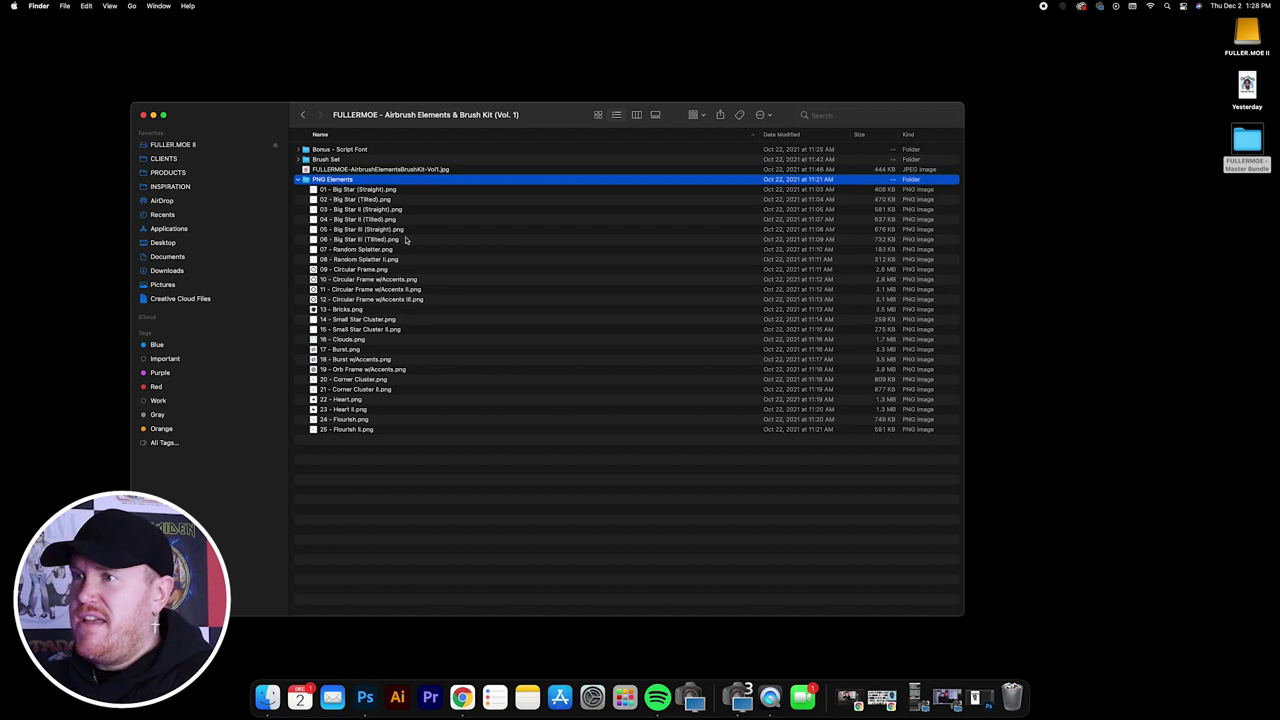
left_click(300, 180)
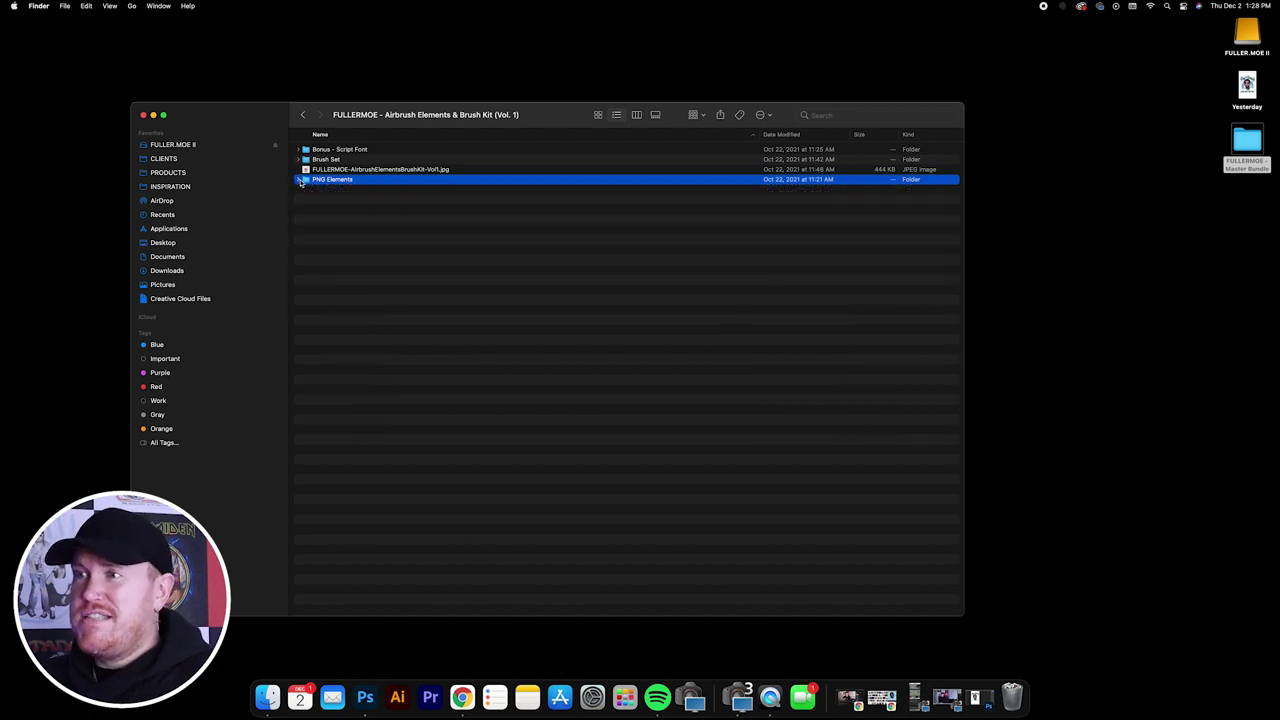
left_click(300, 160)
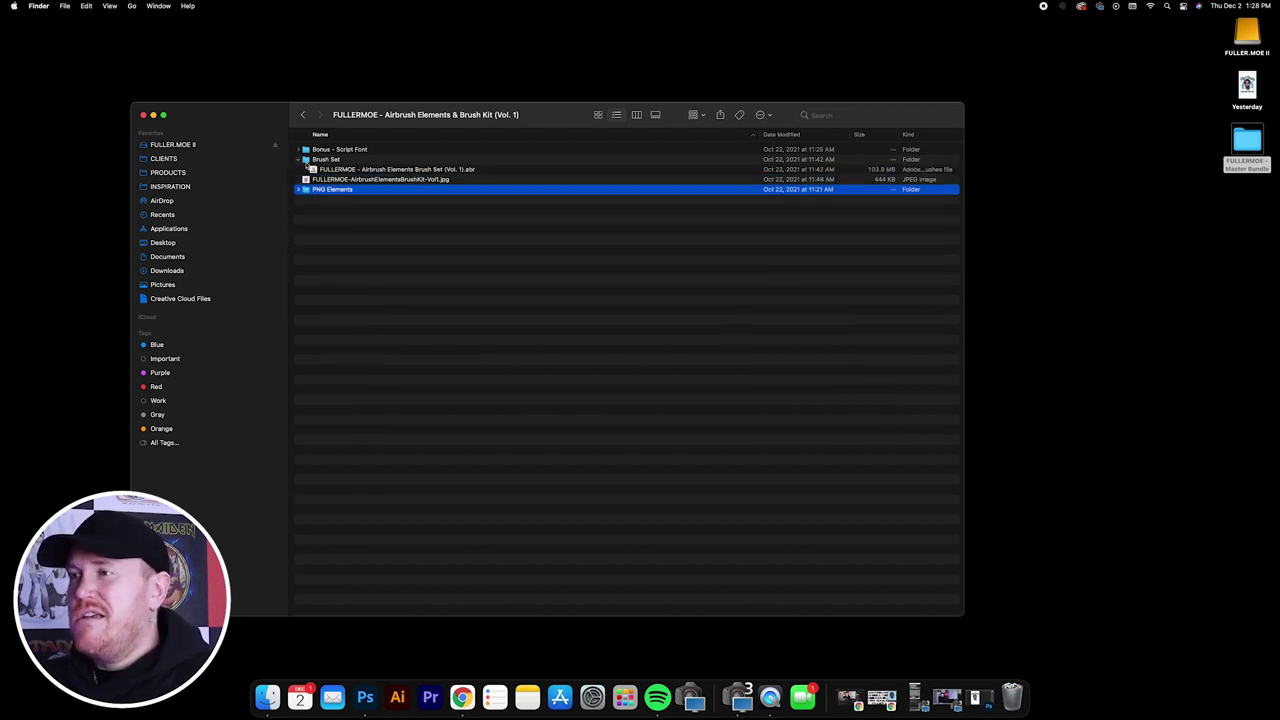
left_click(380, 171)
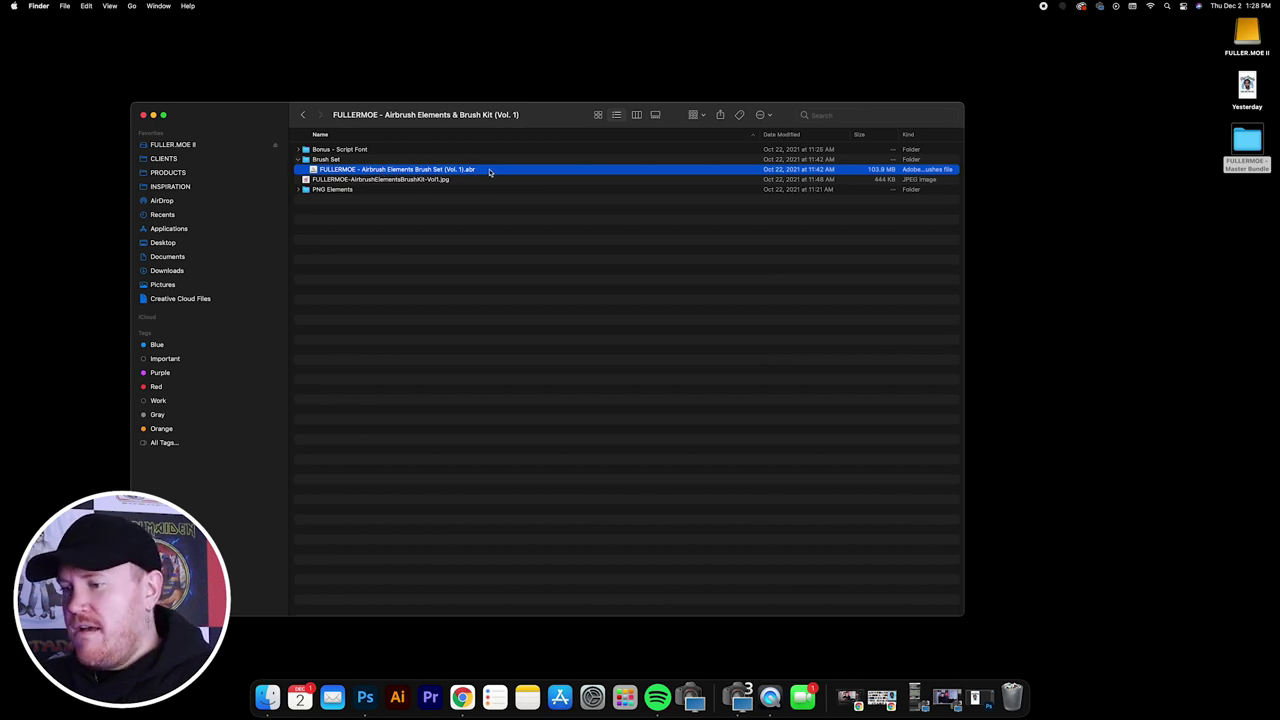
left_click_drag(489, 172, 366, 697)
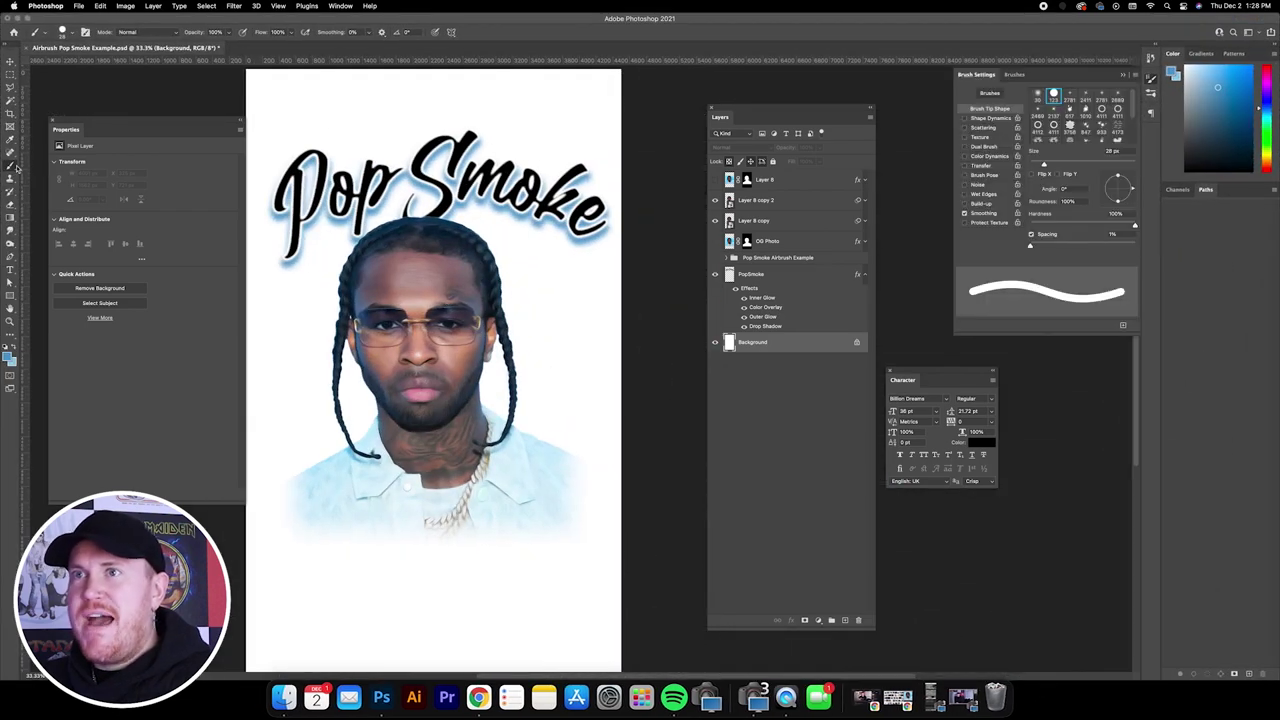
- Pick the 16 - Clouds brush at 4173 px from the reloaded FULLERMOE set
left_click(71, 34)
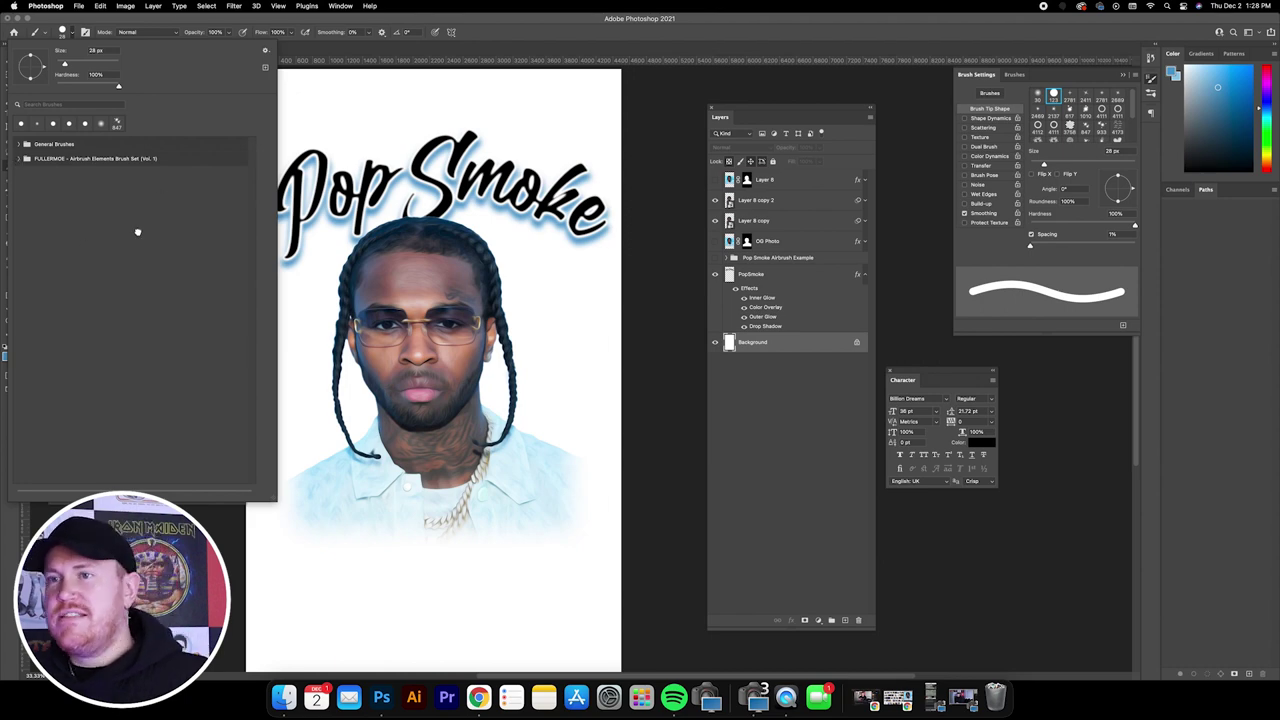
left_click(22, 159)
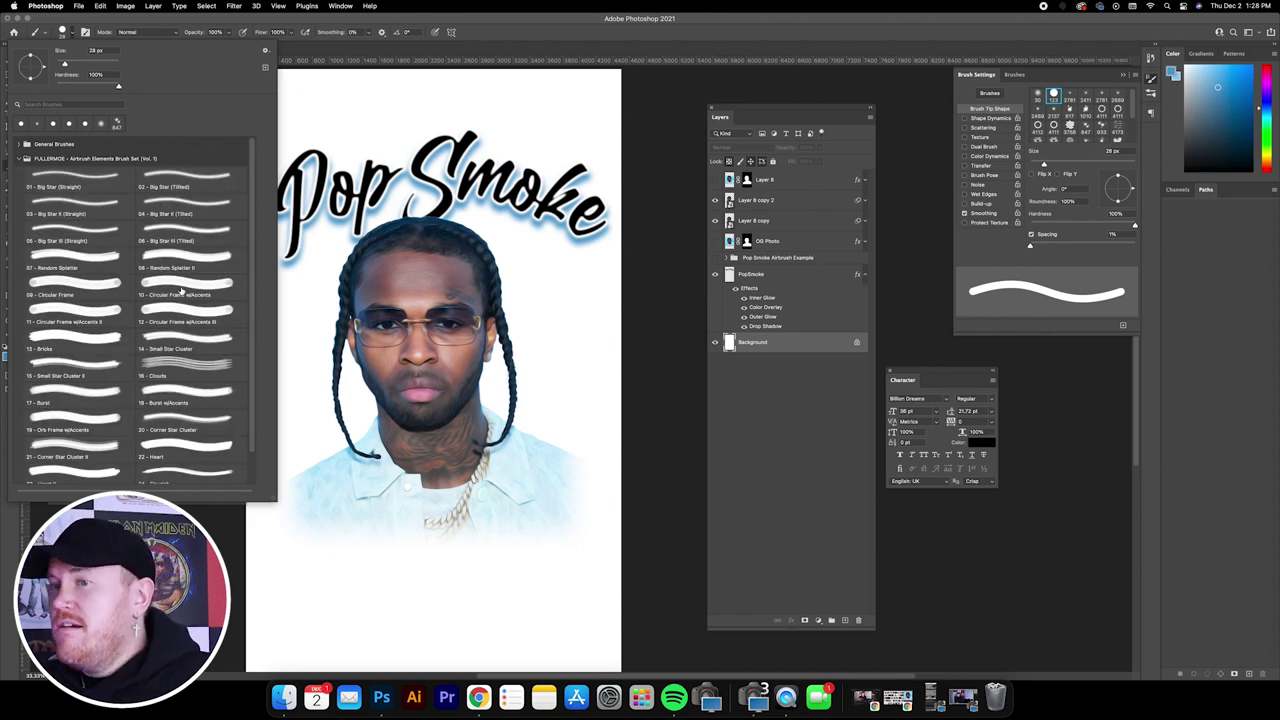
scroll(181, 291, "down", 2)
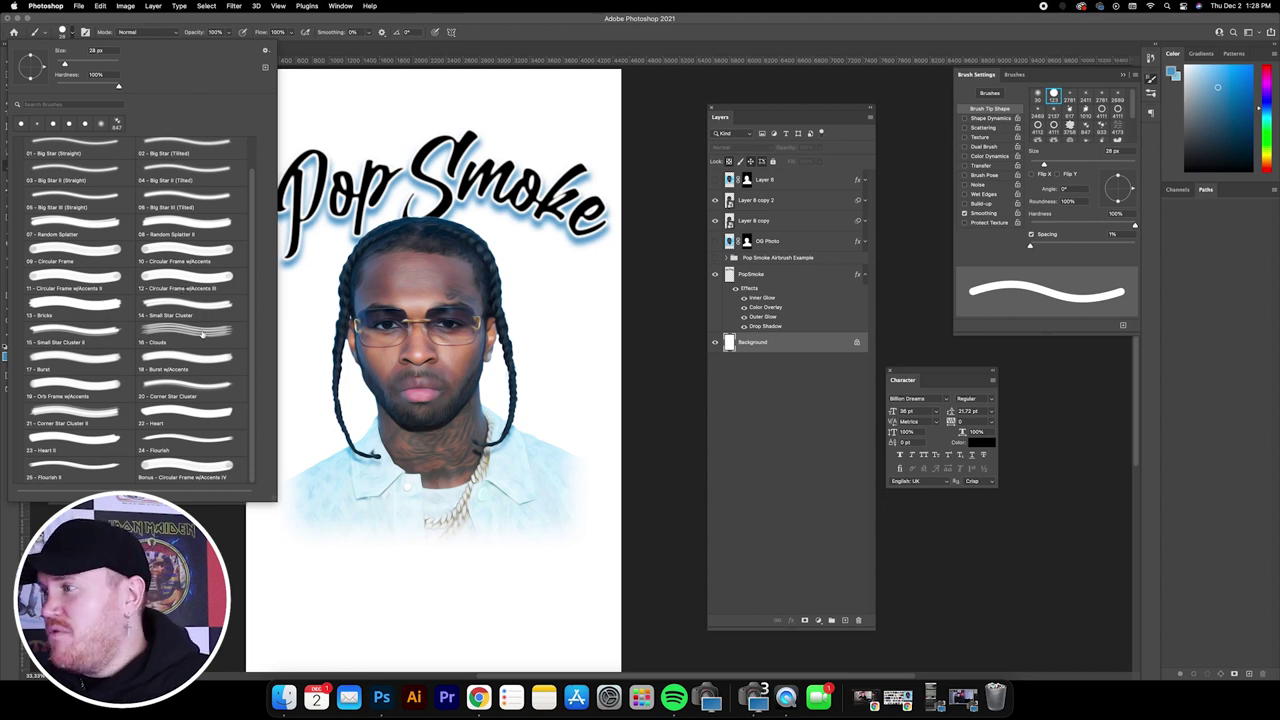
left_click(202, 335)
left_click(789, 343)
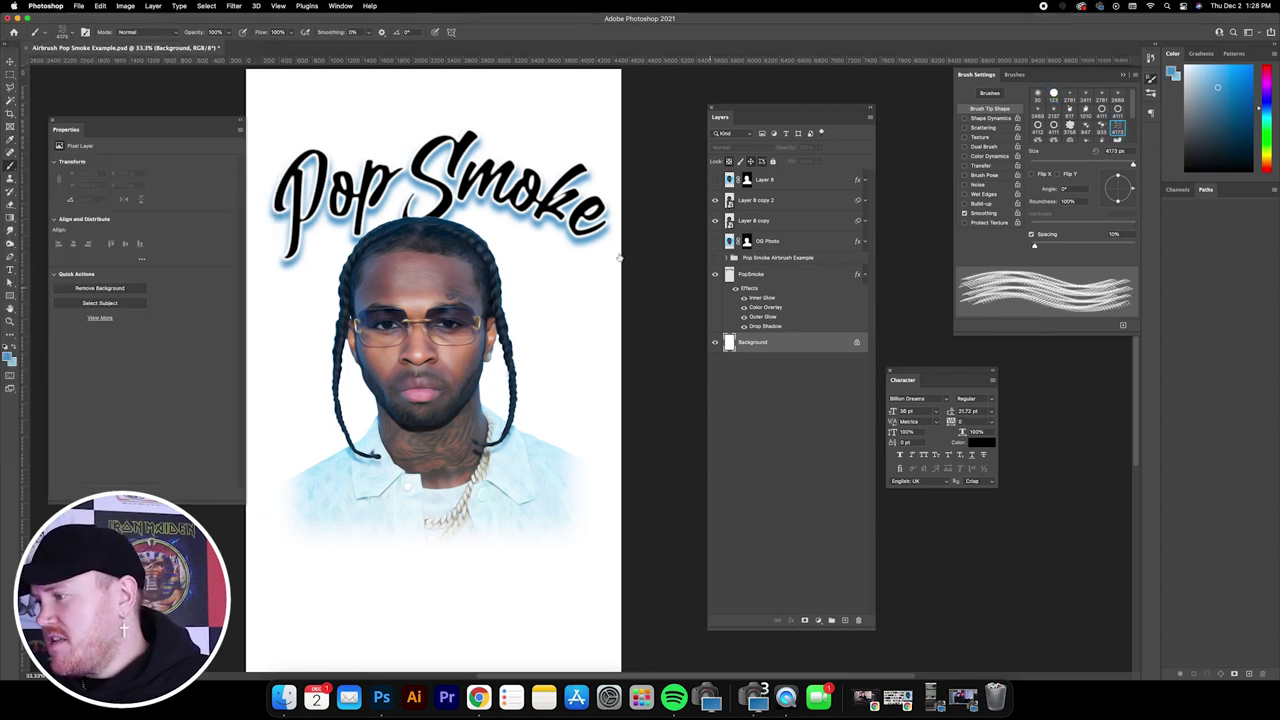
- On a new Layer 9, paint light blue clouds and position them behind the portrait
left_click(844, 620)
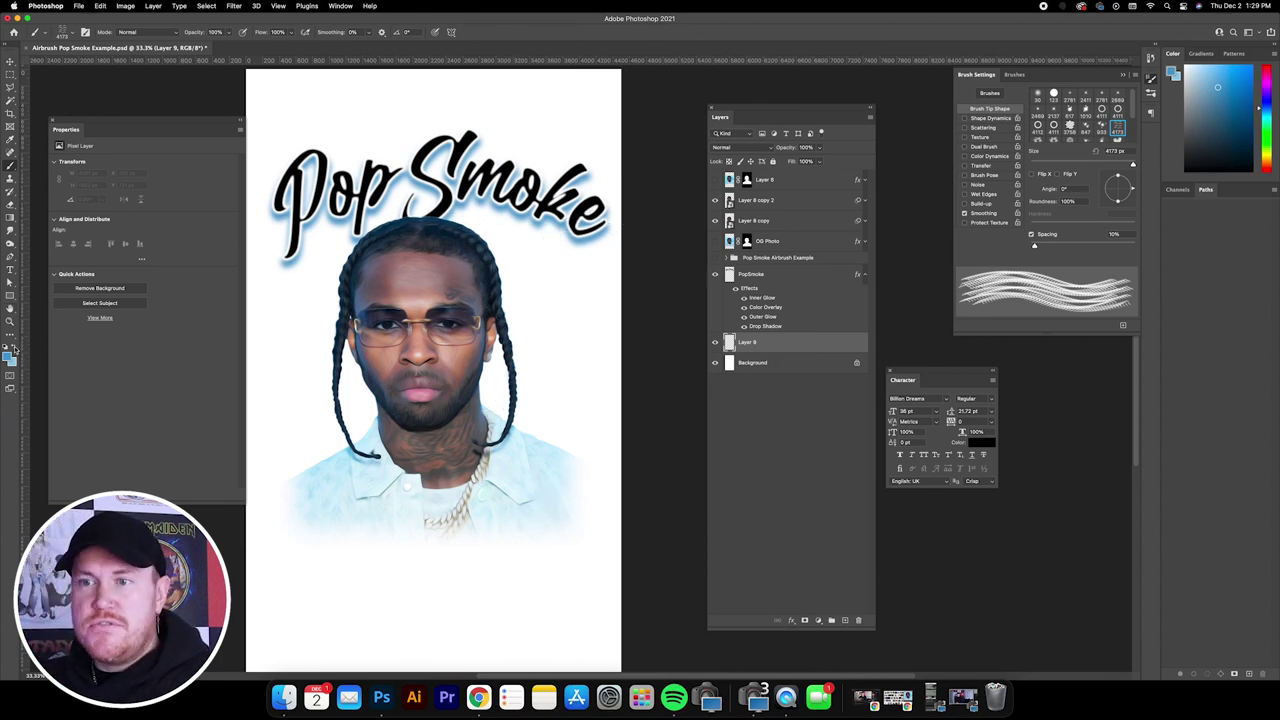
left_click(14, 348)
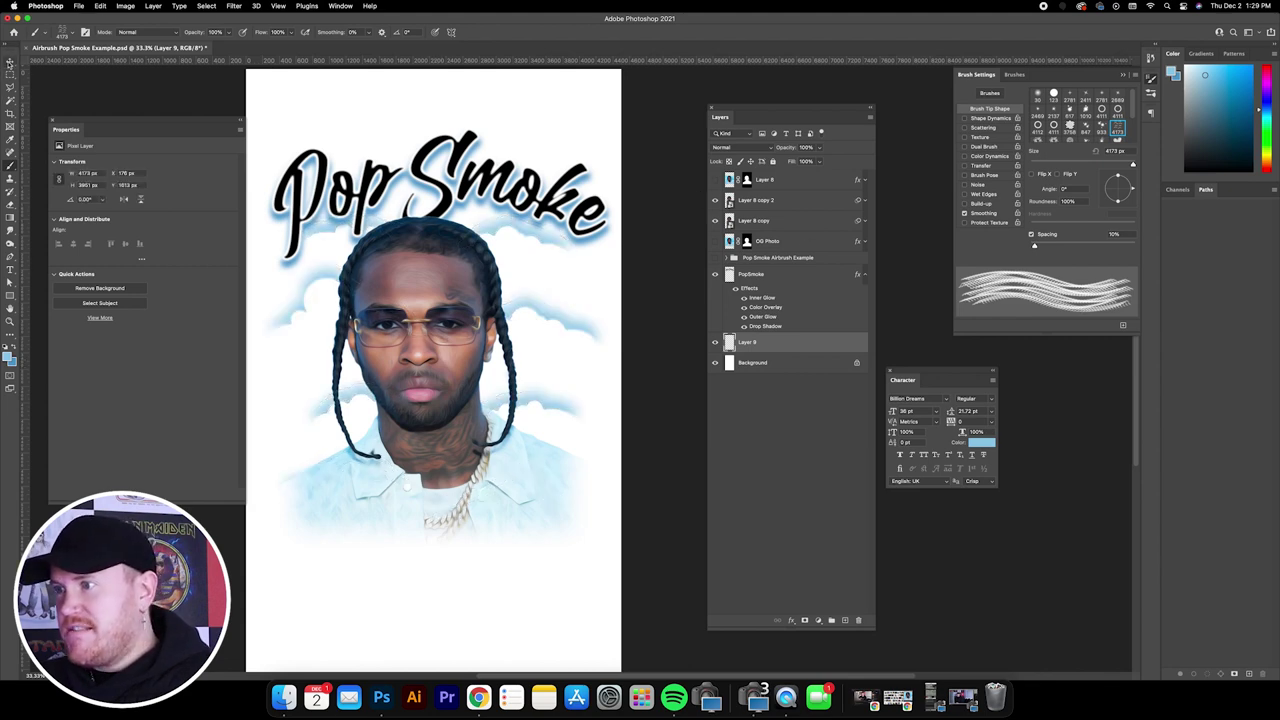
key("v")
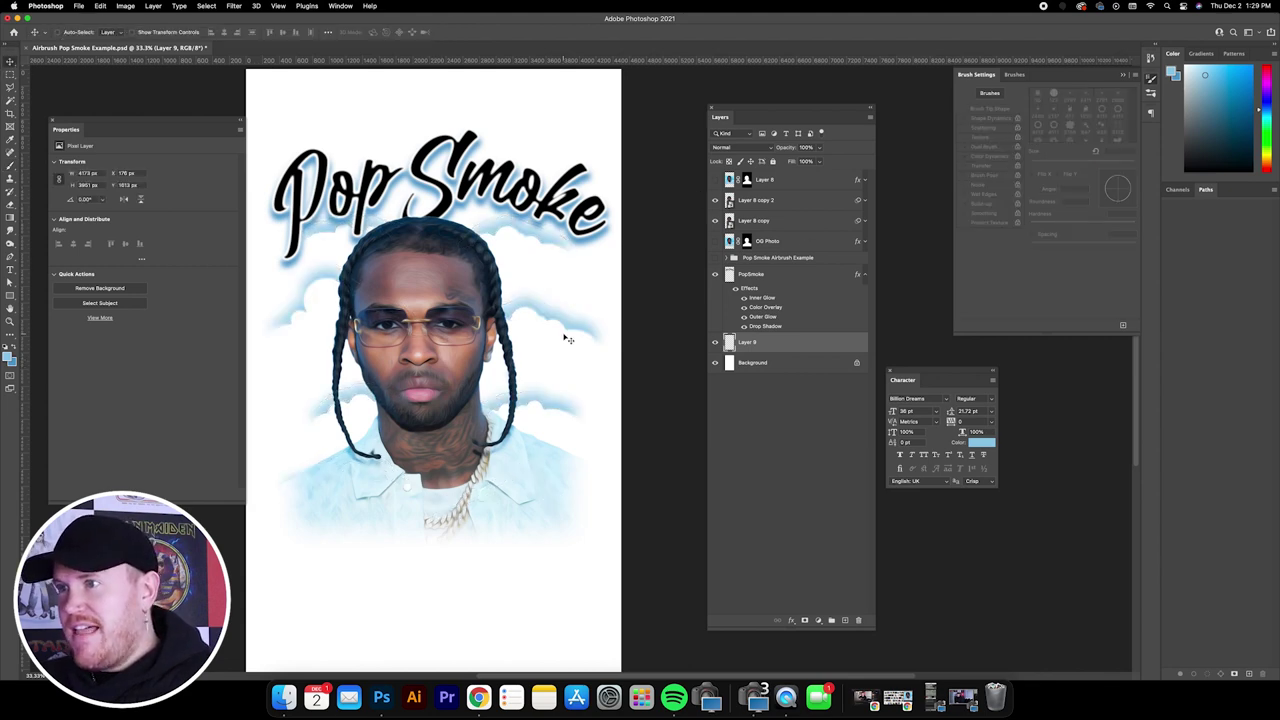
mouse_move(563, 337)
left_mouse_down()
mouse_move(531, 336)
mouse_move(533, 350)
mouse_move(532, 327)
mouse_move(531, 343)
mouse_move(521, 331)
left_mouse_up()
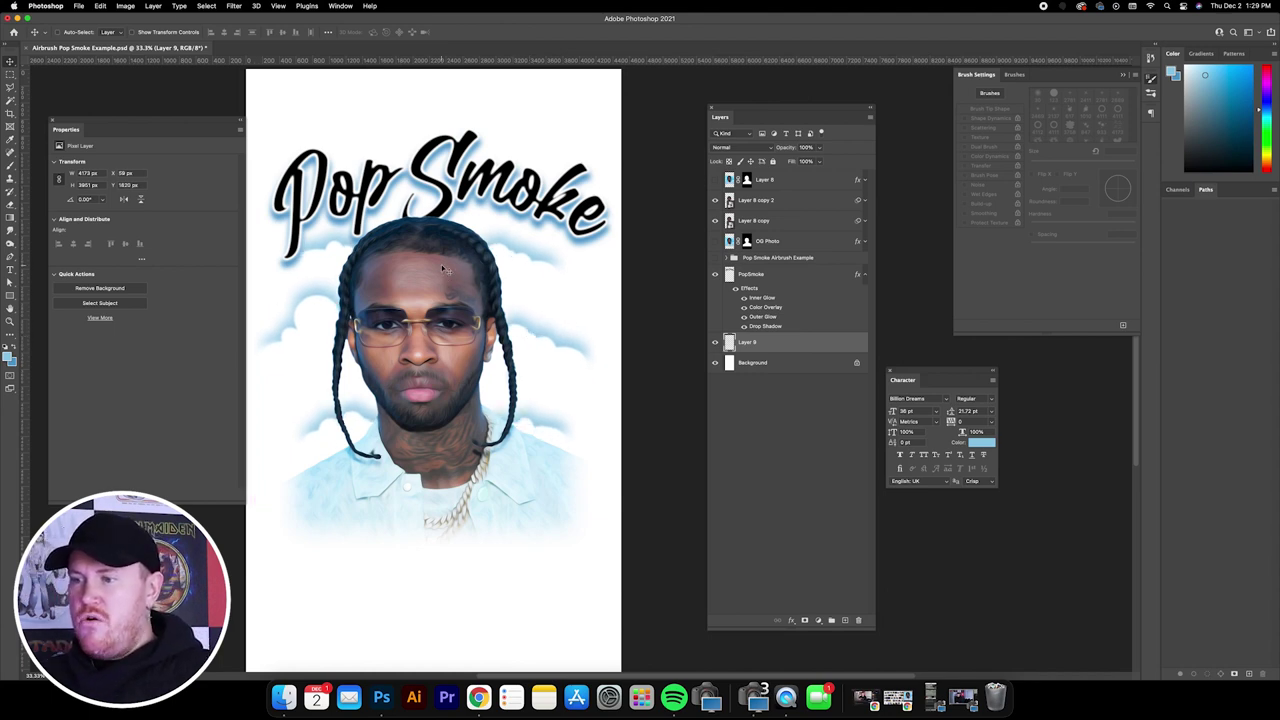
left_click_drag(446, 270, 440, 410)
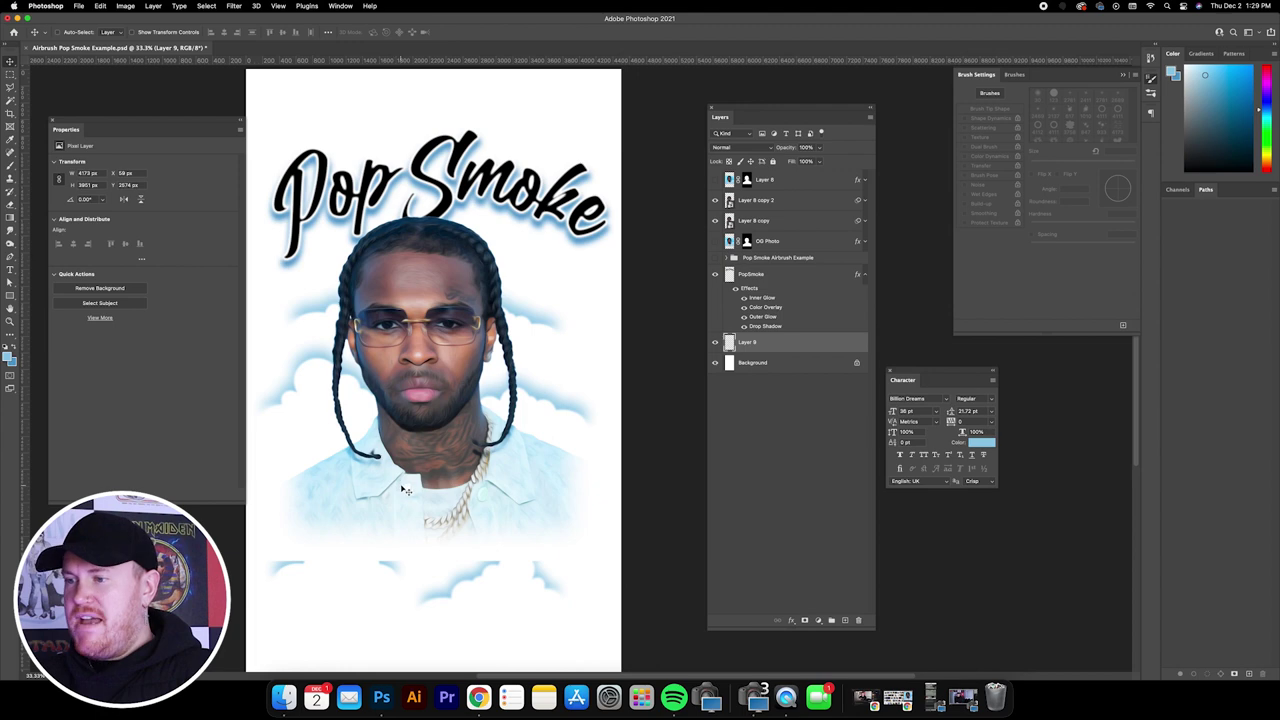
left_click_drag(405, 490, 400, 441)
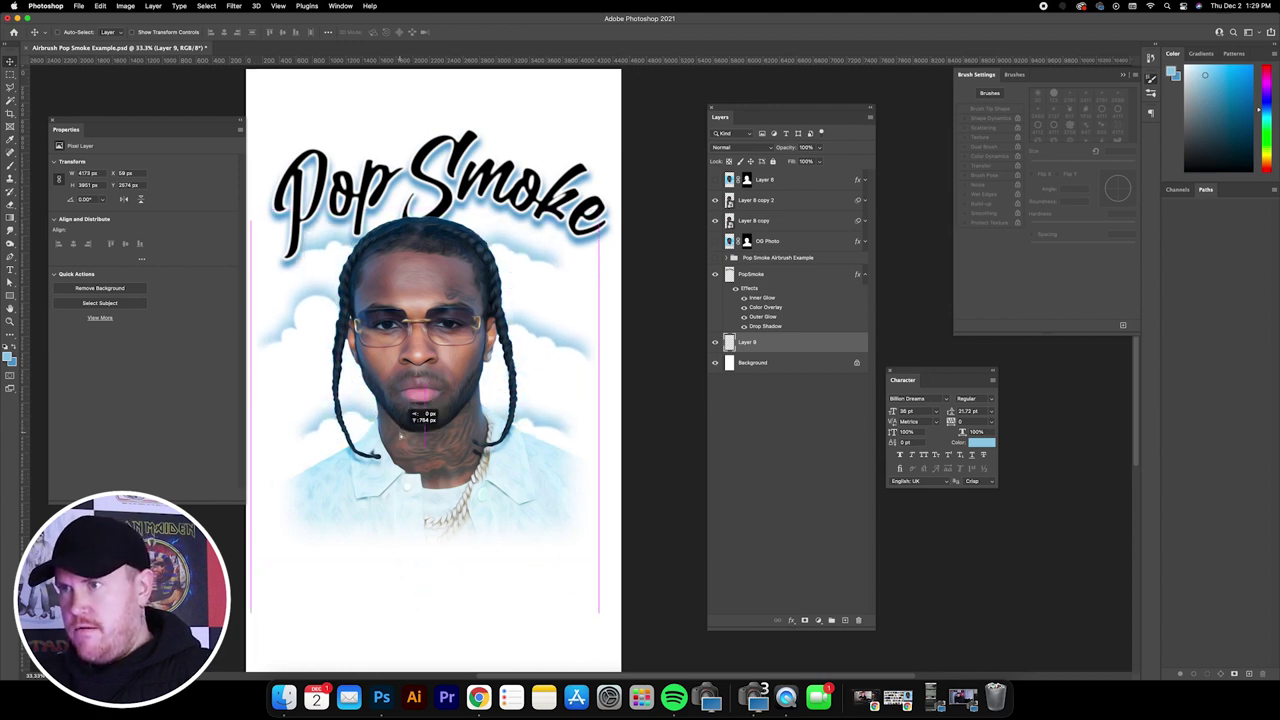
left_click_drag(401, 437, 505, 302)
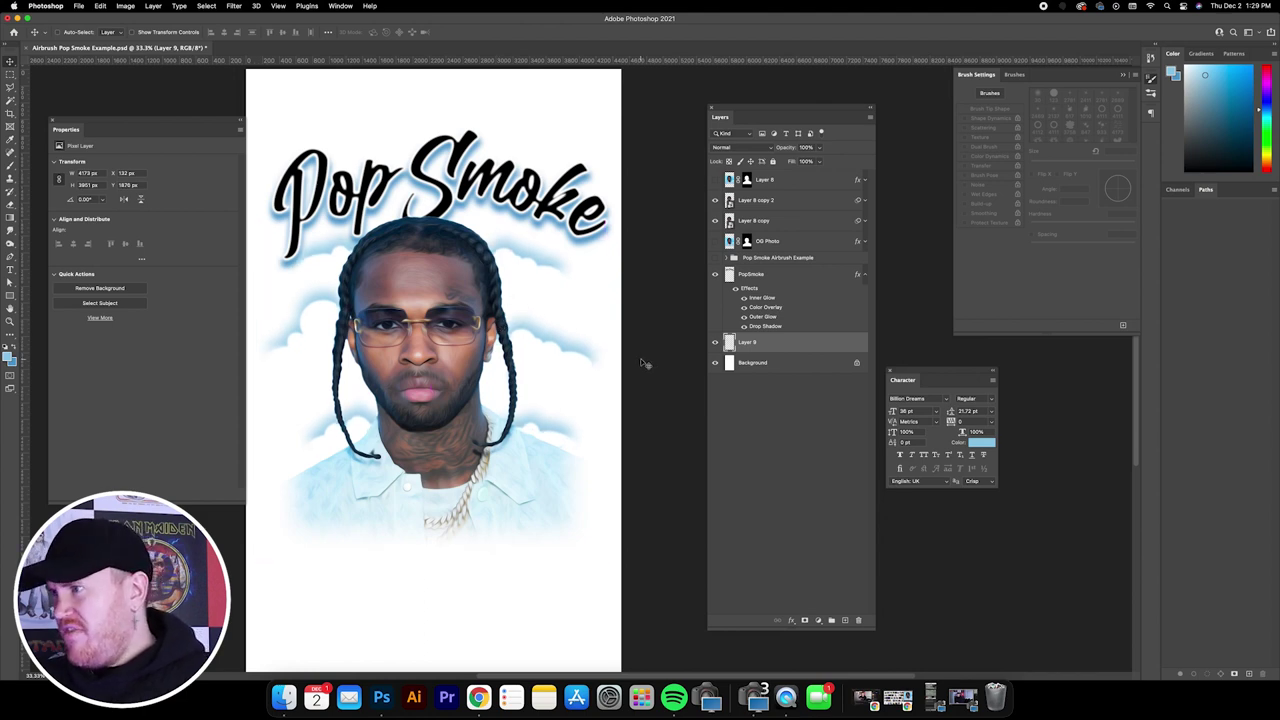
- Nudge the Pop Smoke title up into place above the clouds, then reselect Layer 9
left_click(780, 276)
left_click_drag(544, 200, 548, 175)
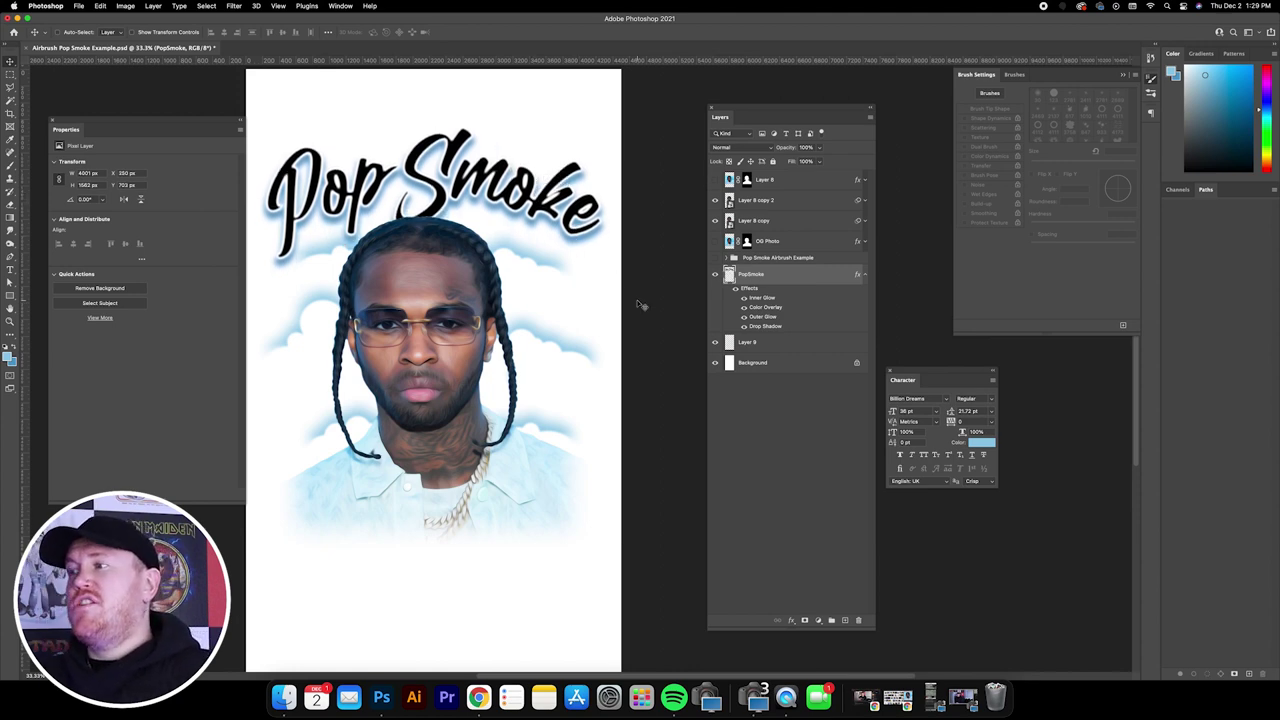
left_click(797, 344)
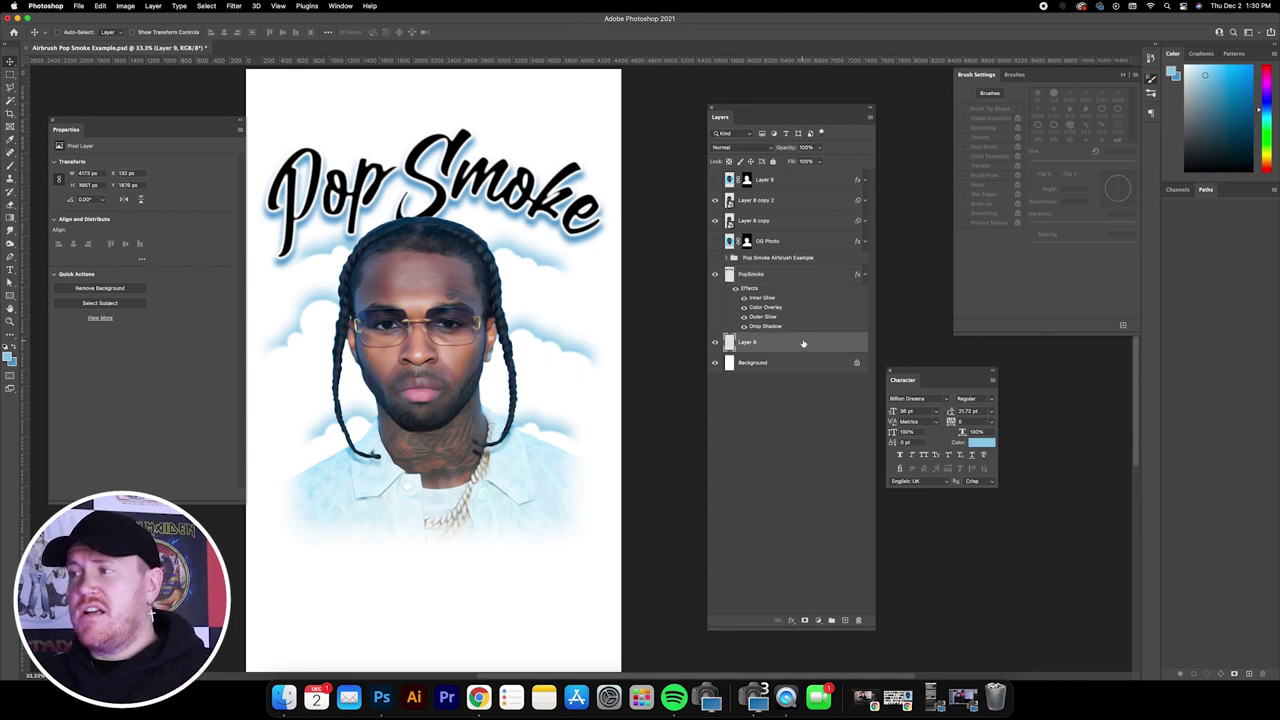
- Trial a green Color Overlay on the clouds, discard it, and add an empty Layer 10
double_click(781, 343)
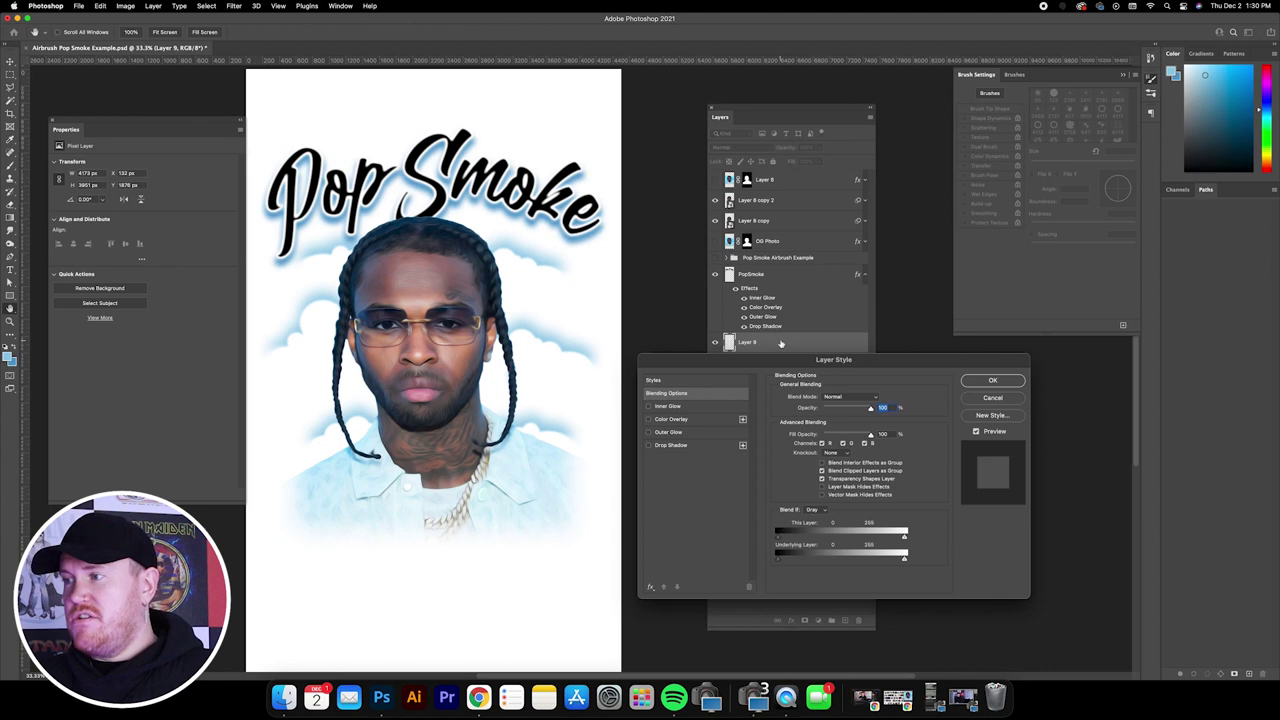
left_click(678, 420)
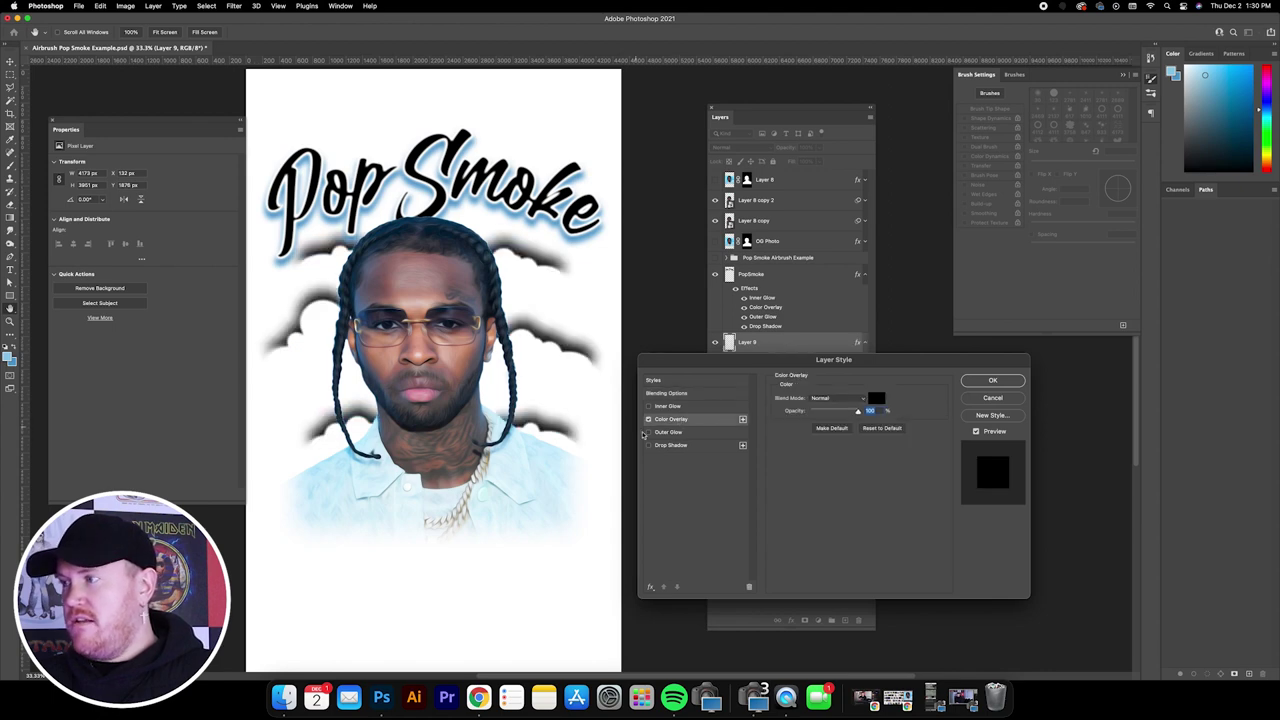
left_click(875, 399)
left_click(987, 436)
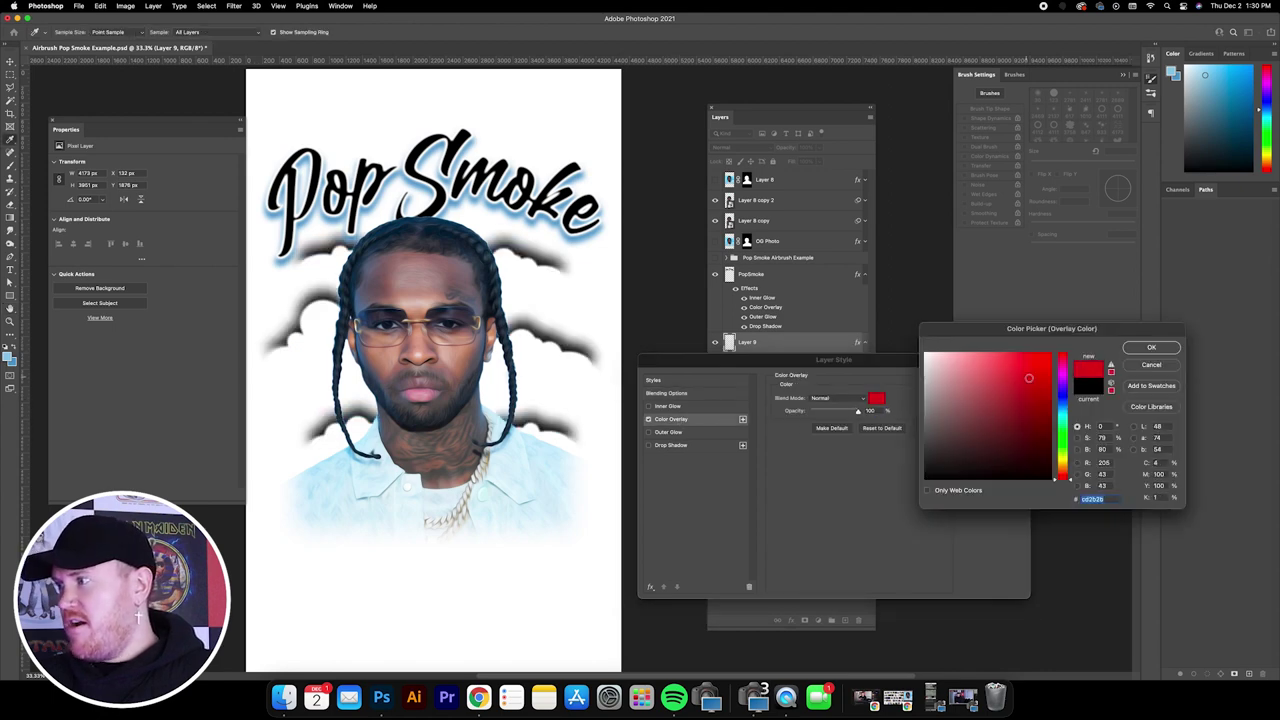
left_click(1066, 432)
left_click(952, 389)
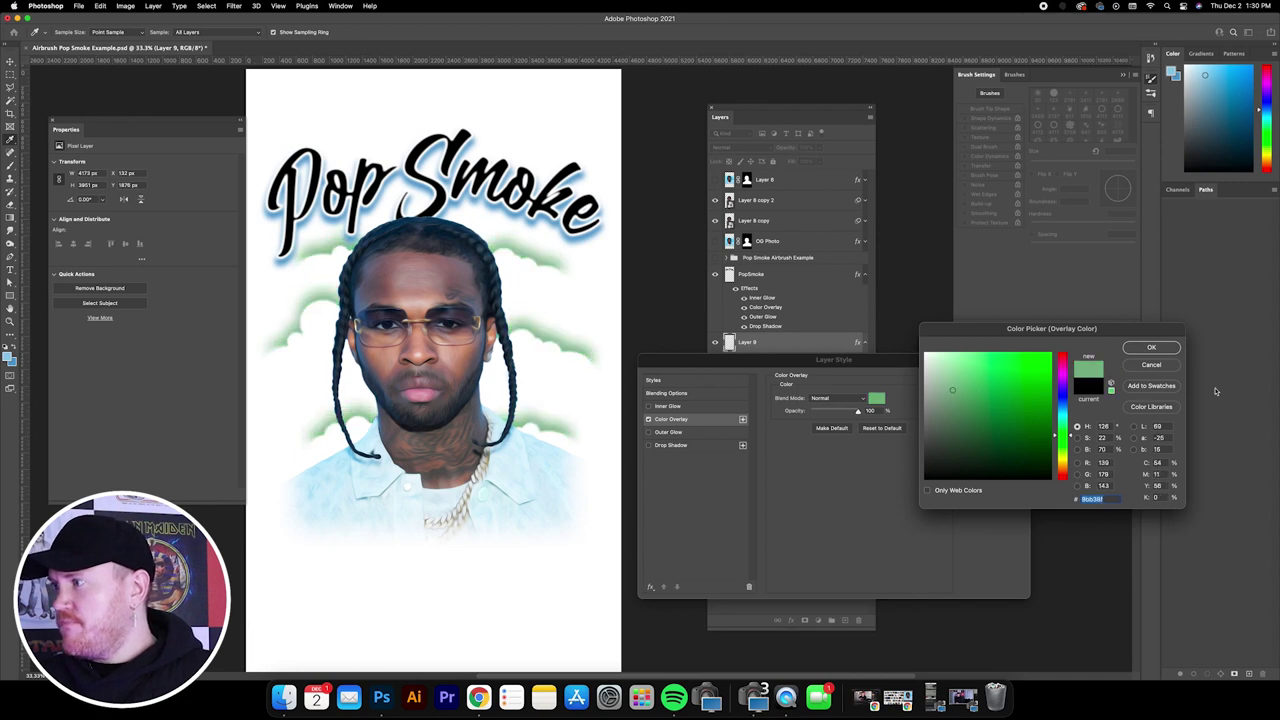
left_click(1152, 364)
left_click(995, 402)
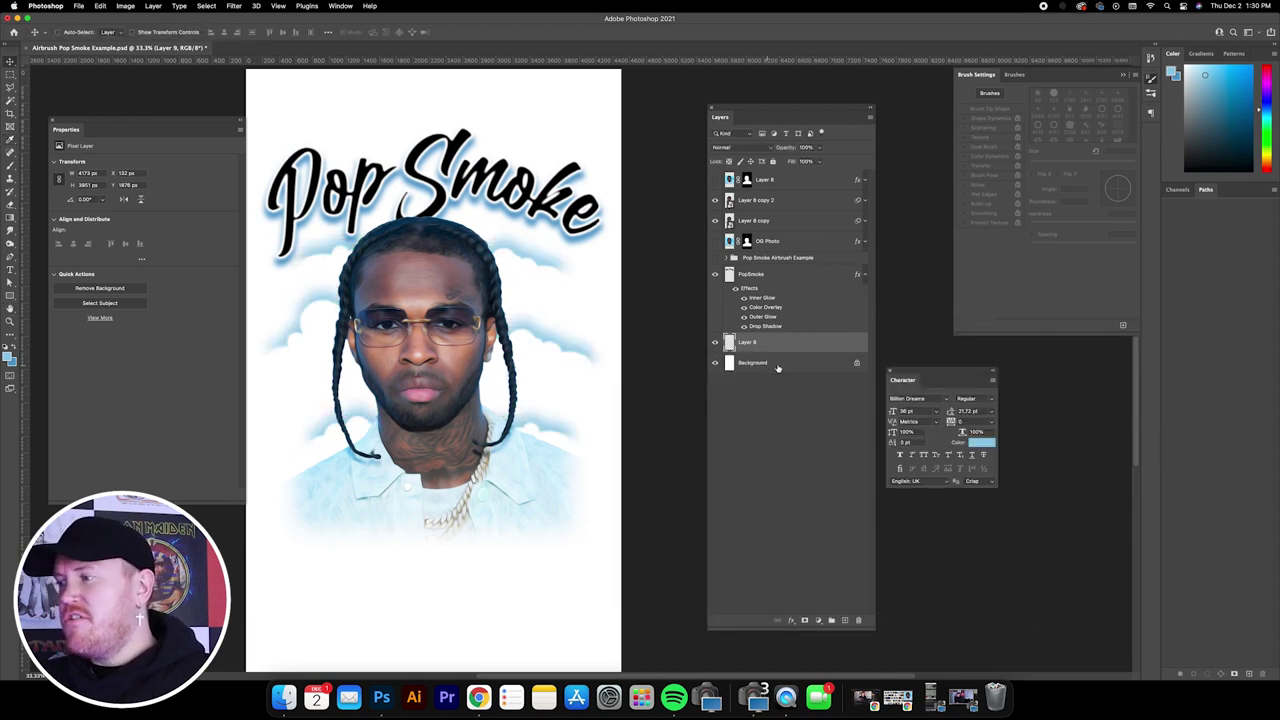
left_click(845, 620)
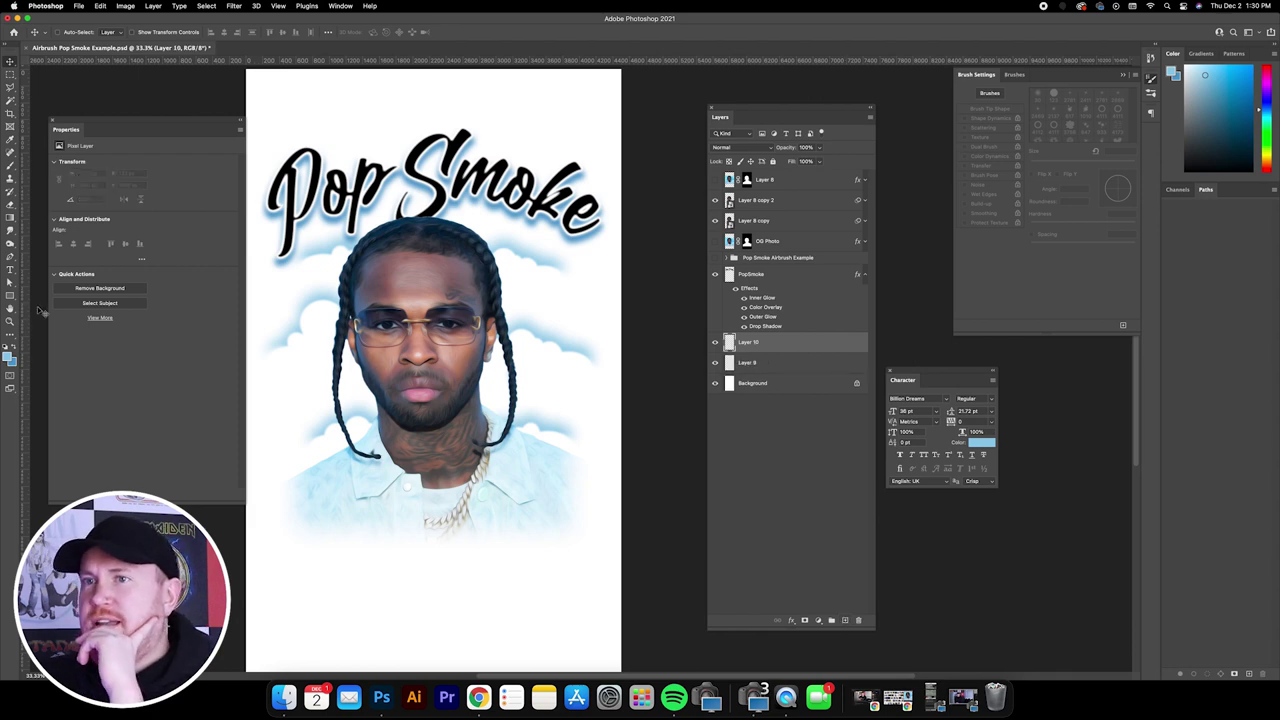
- Stamp a darker-blue Small Star Cluster II brush sparkle beside the head
left_click(10, 165)
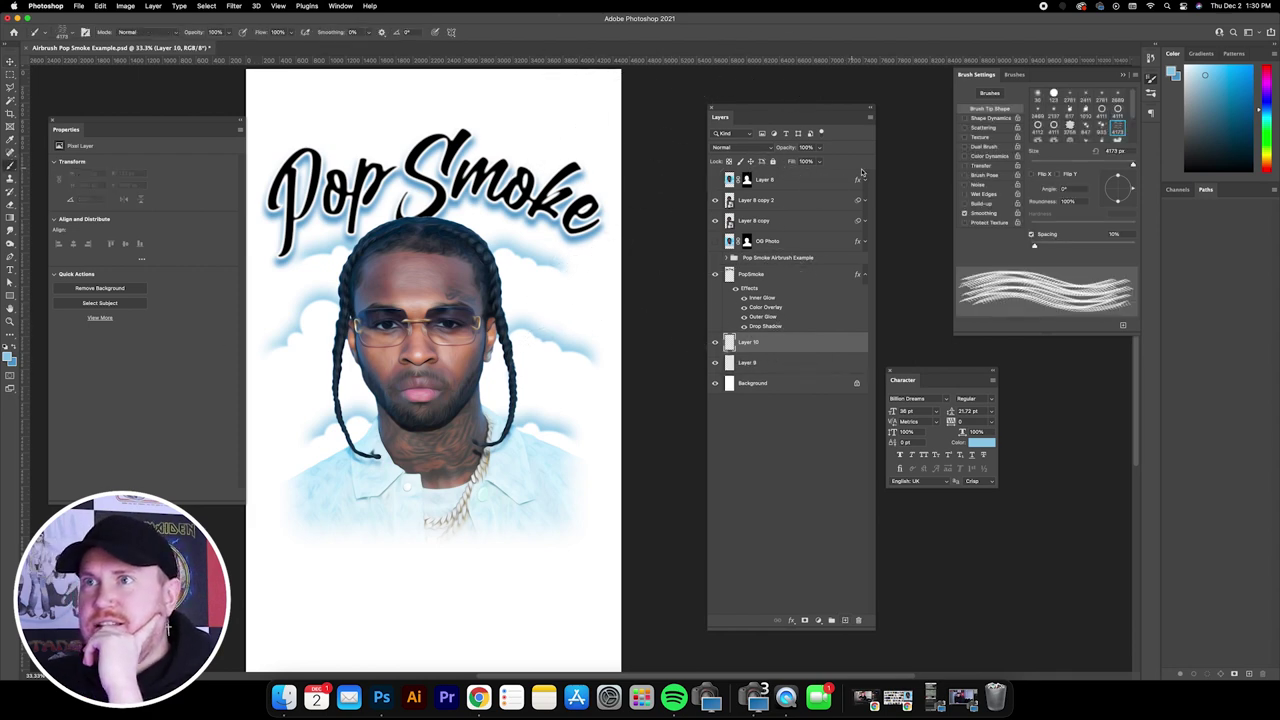
left_click(72, 35)
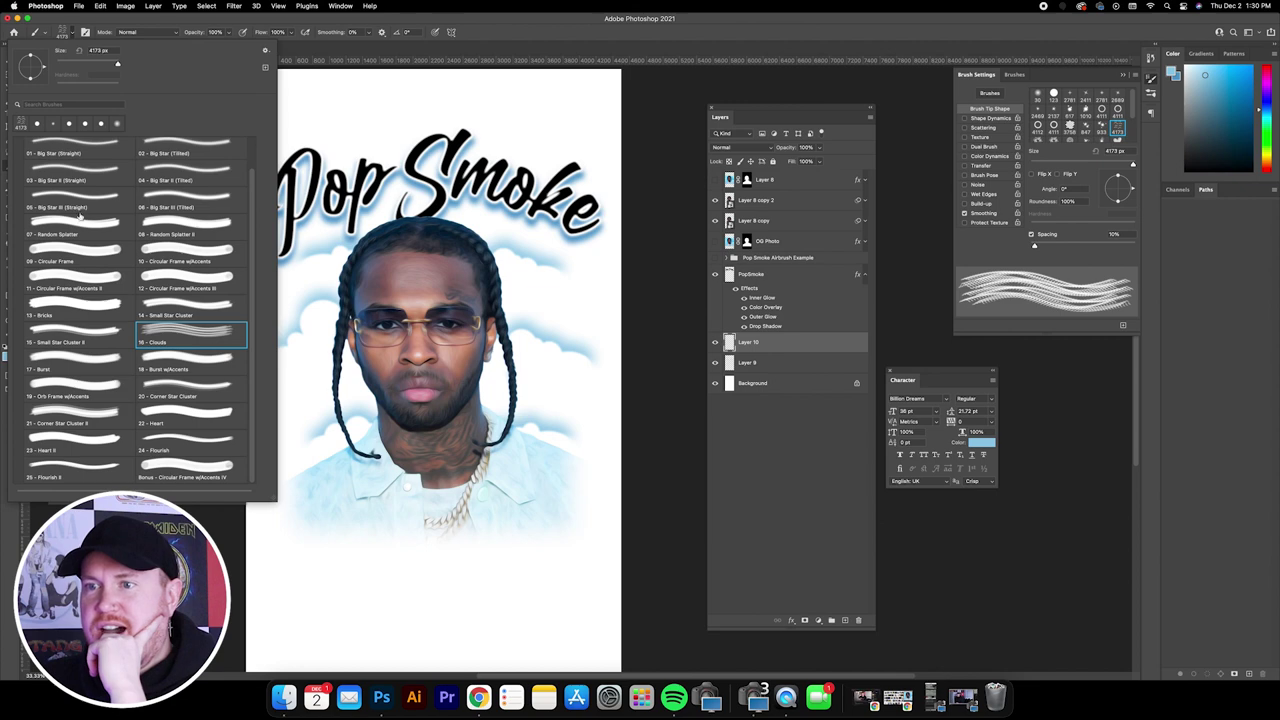
scroll(80, 215, "up", 2)
scroll(103, 362, "down", 2)
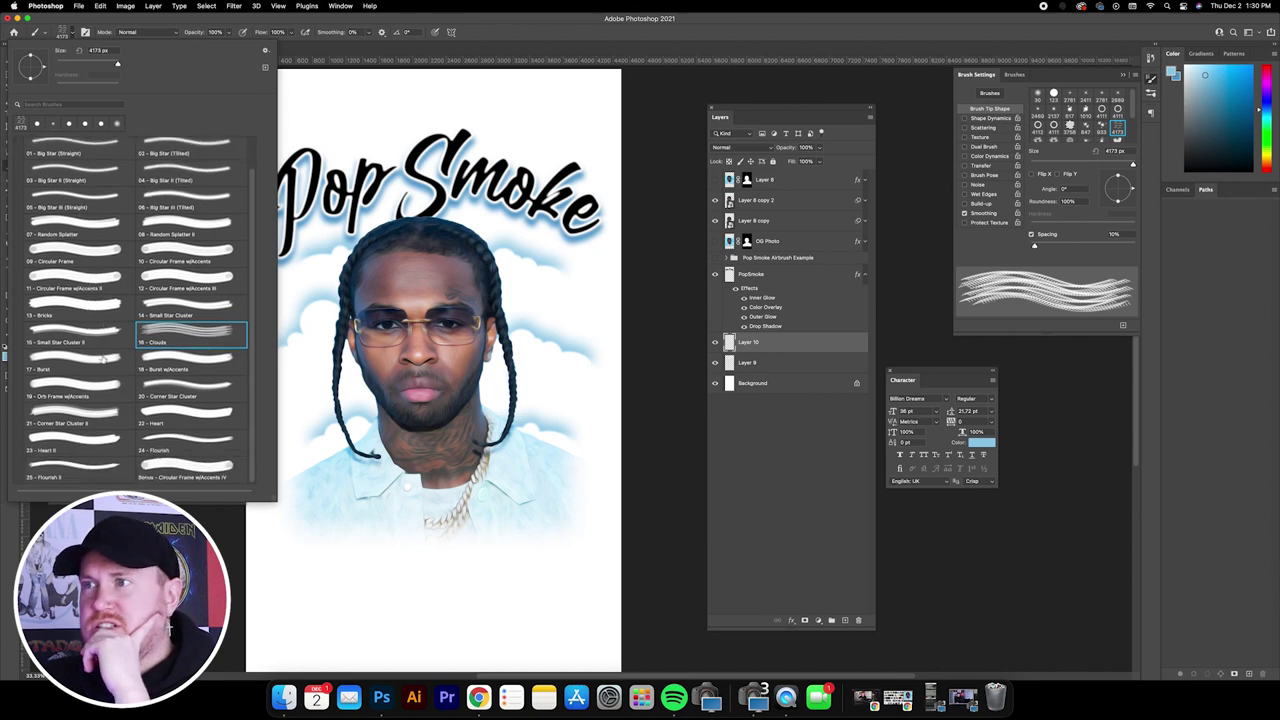
left_click(92, 333)
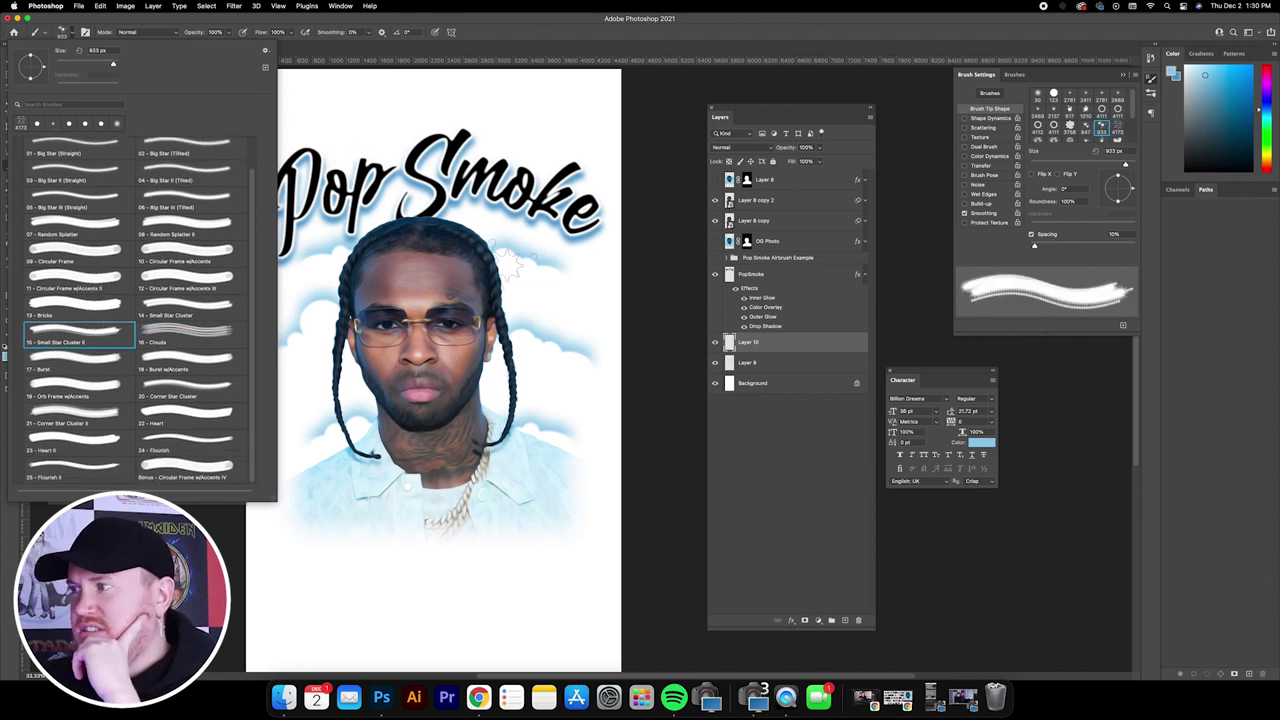
left_click(801, 345)
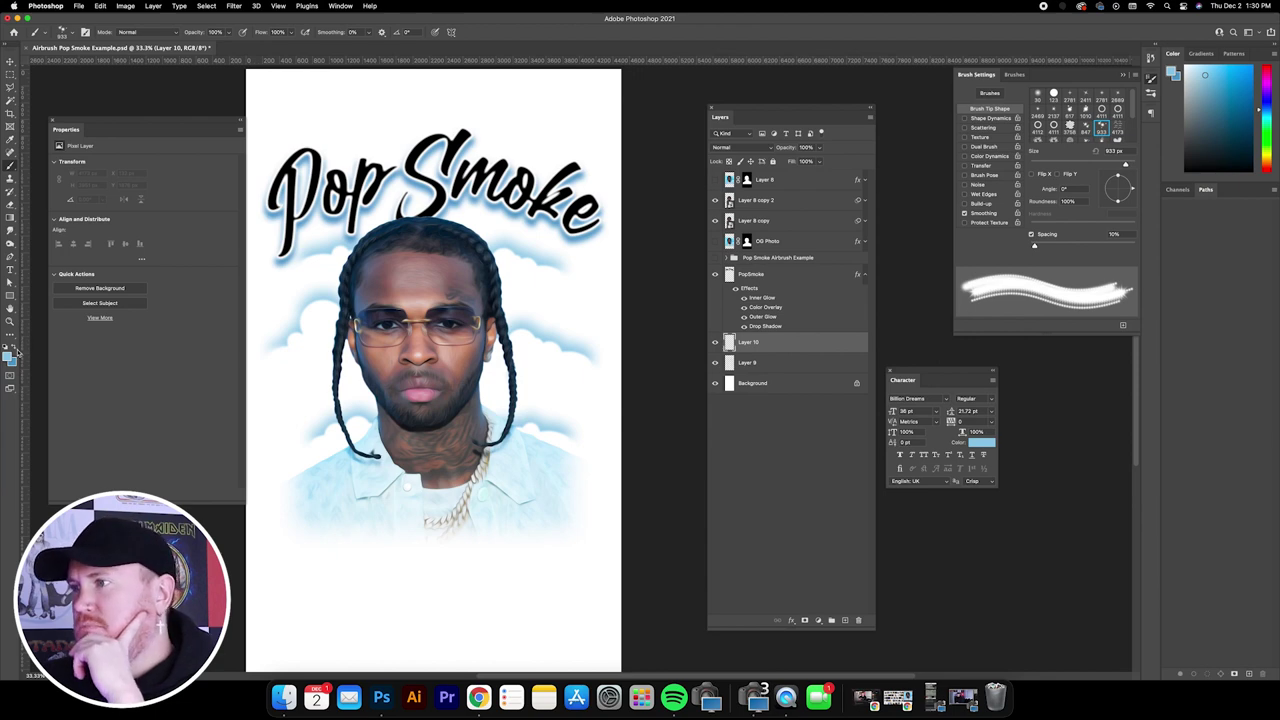
left_click(16, 349)
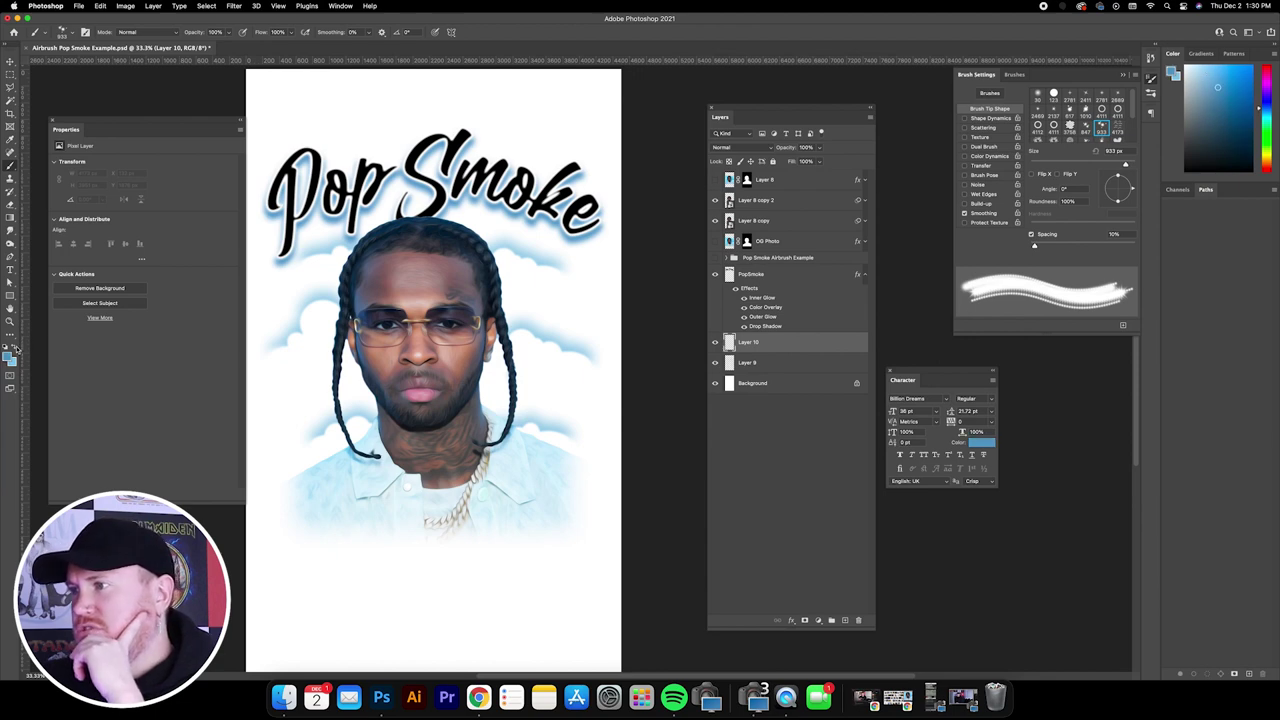
left_click(545, 300)
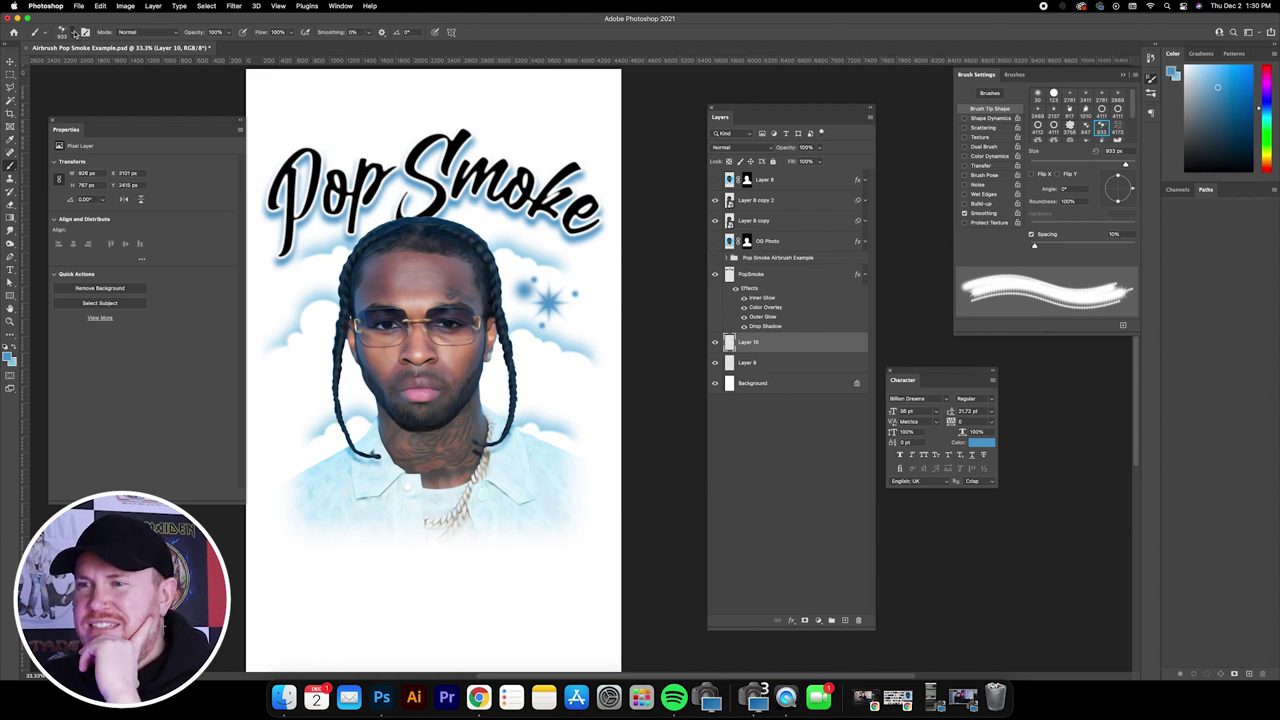
- Switch the brush preset to 14 - Small Star Cluster and add a new Layer 11
left_click(75, 31)
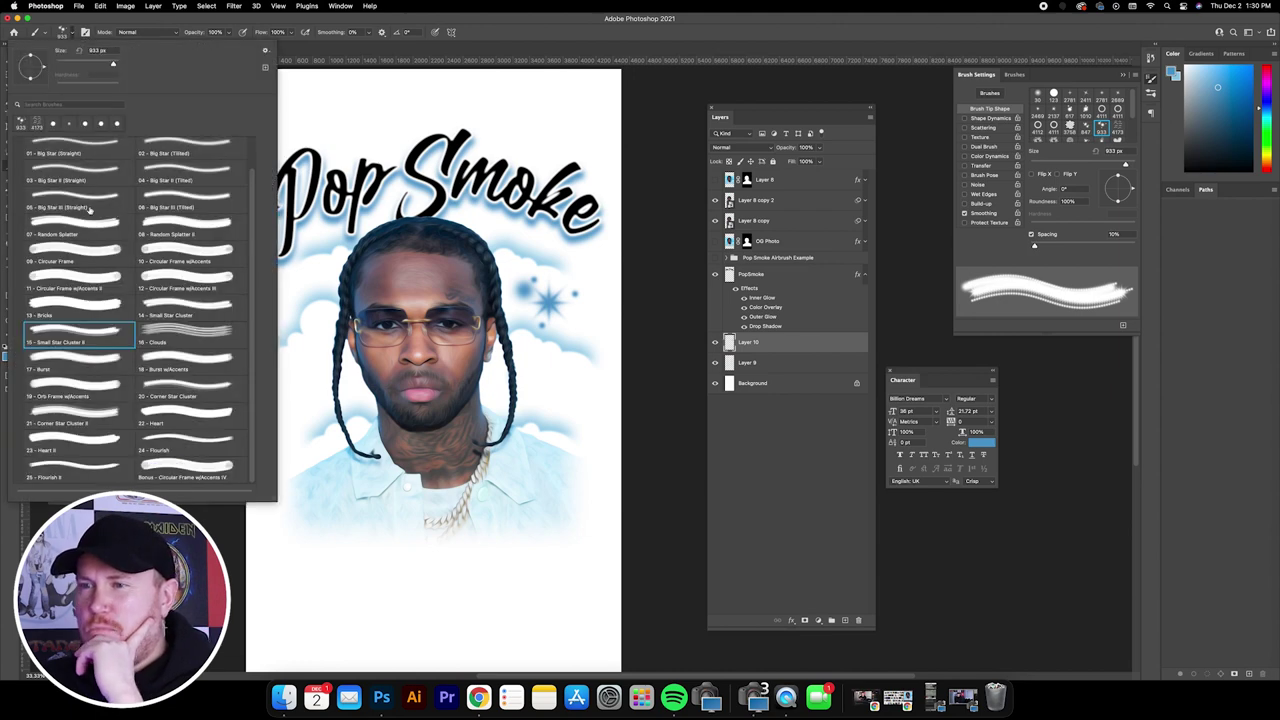
left_click(170, 309)
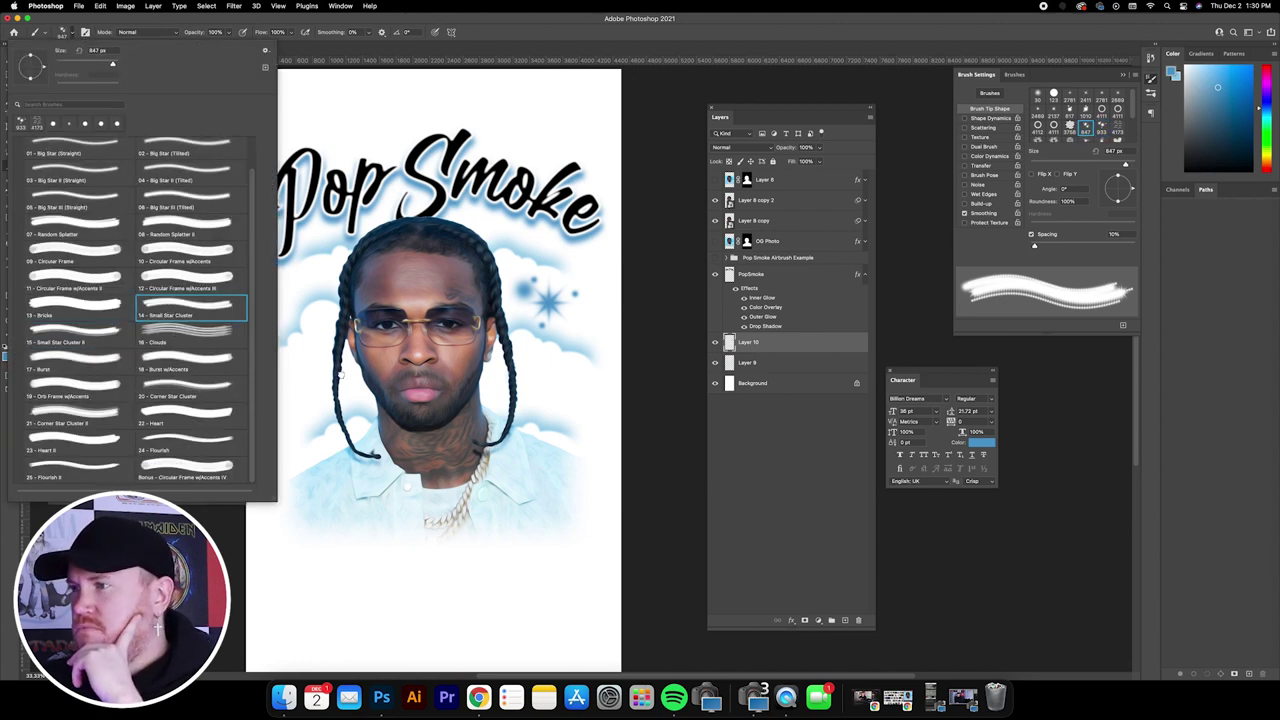
left_click(778, 344)
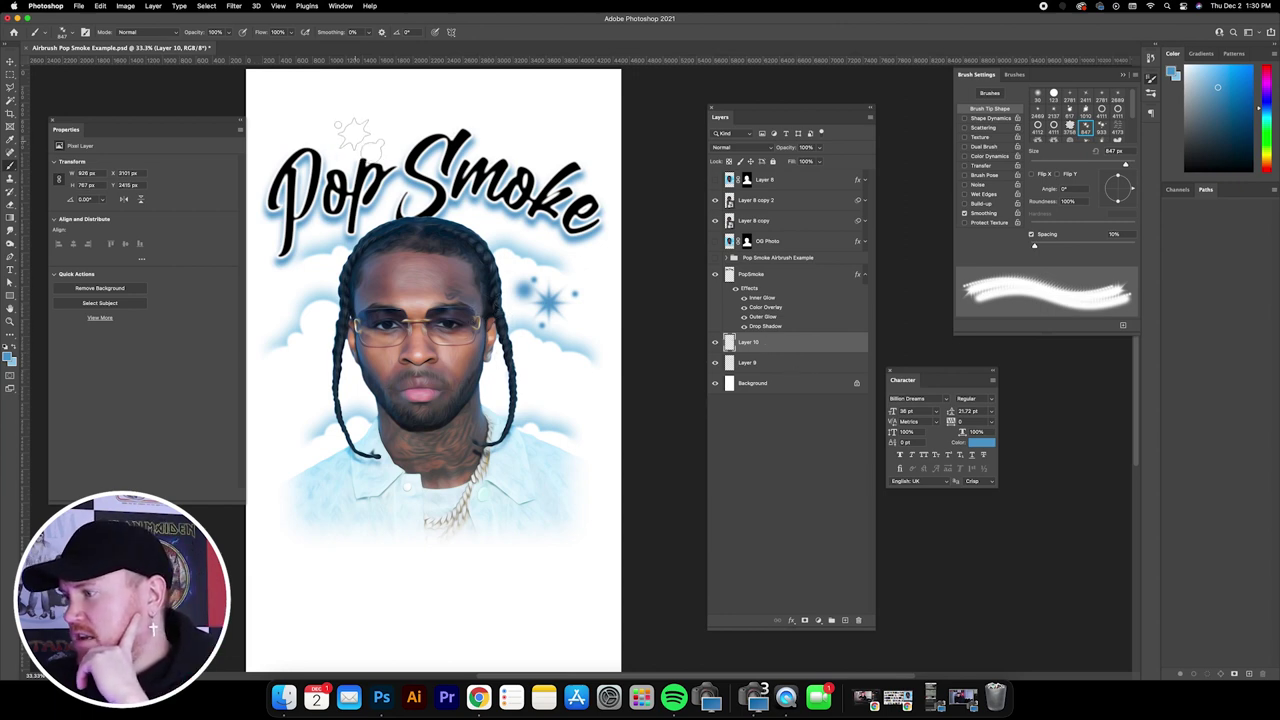
left_click(845, 620)
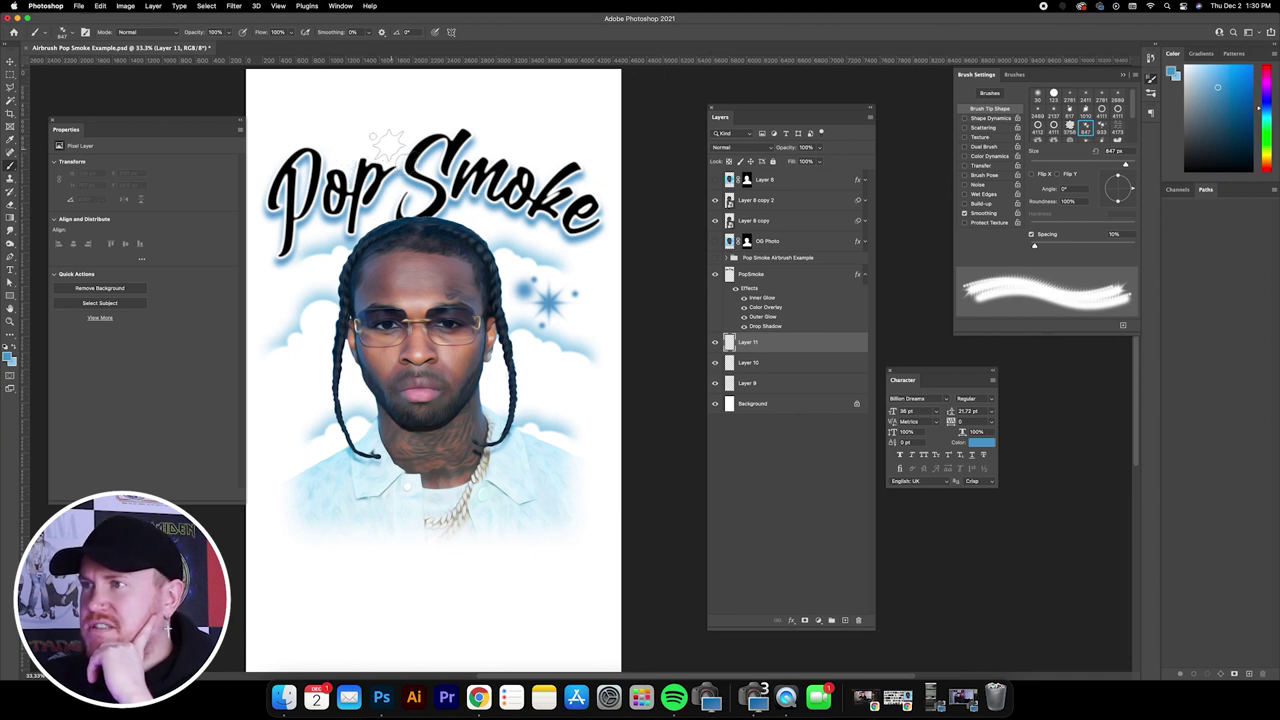
- Stamp a blue star near 'Pop' and drag it into place above the word
left_click(350, 148)
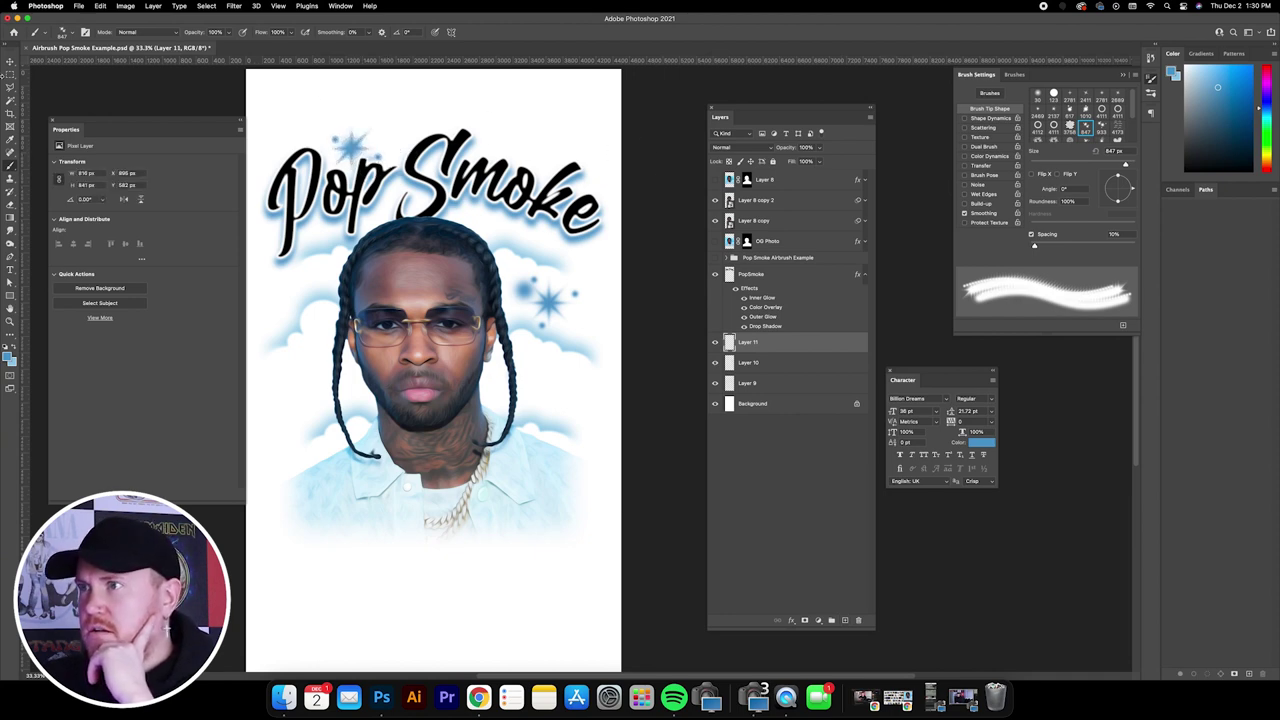
key("v")
mouse_move(383, 146)
left_mouse_down()
mouse_move(418, 145)
mouse_move(379, 146)
left_mouse_up()
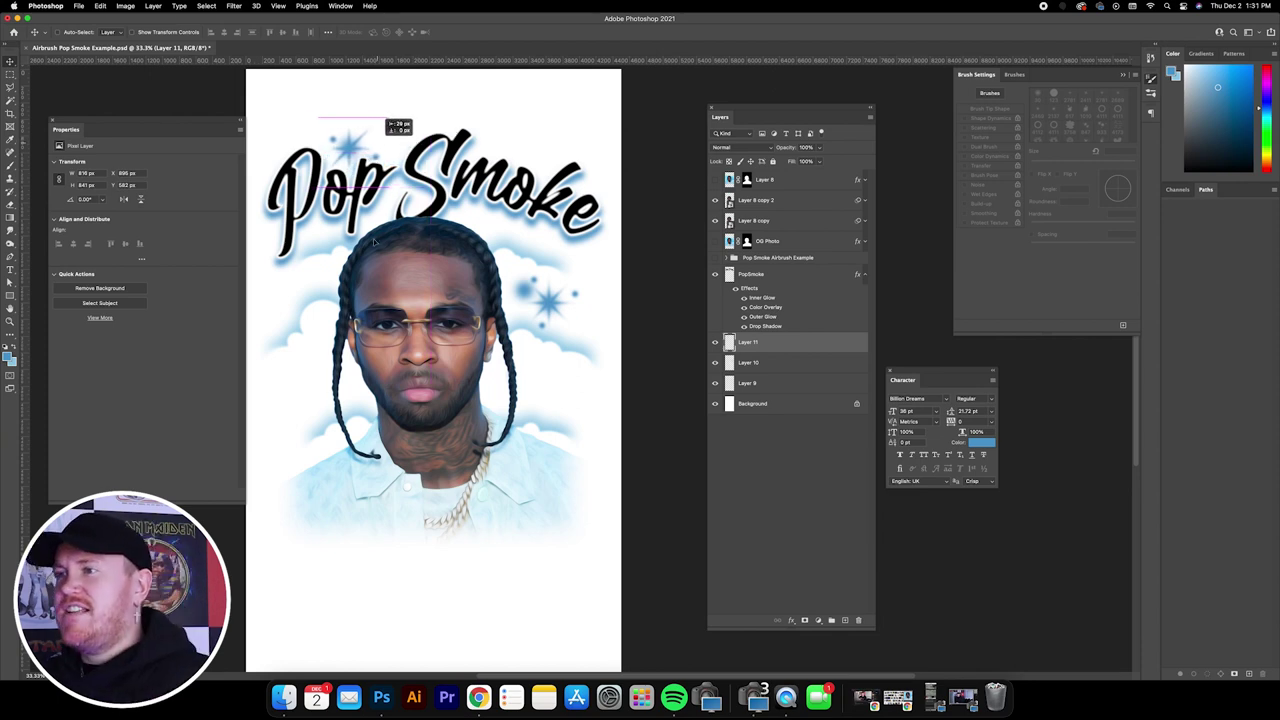
left_click_drag(374, 241, 374, 241)
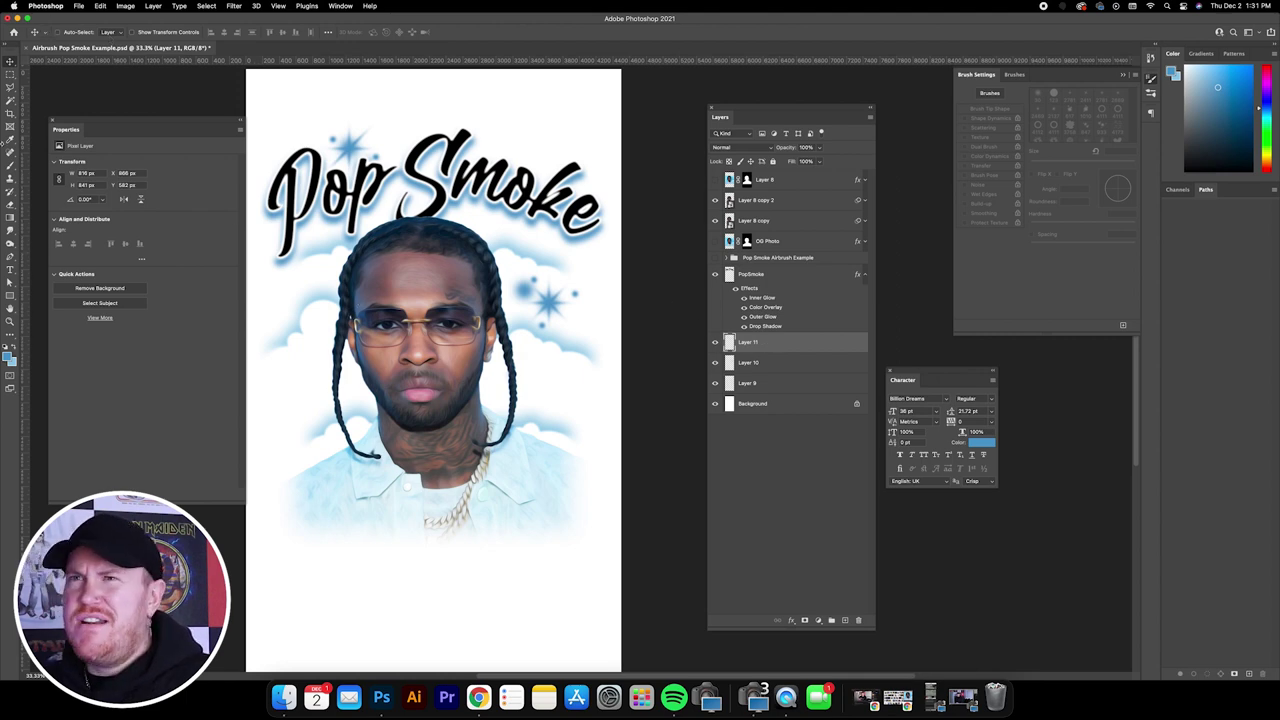
- Select the General Brushes Soft Round brush at roughly 105 px
left_click(10, 152)
left_click(66, 32)
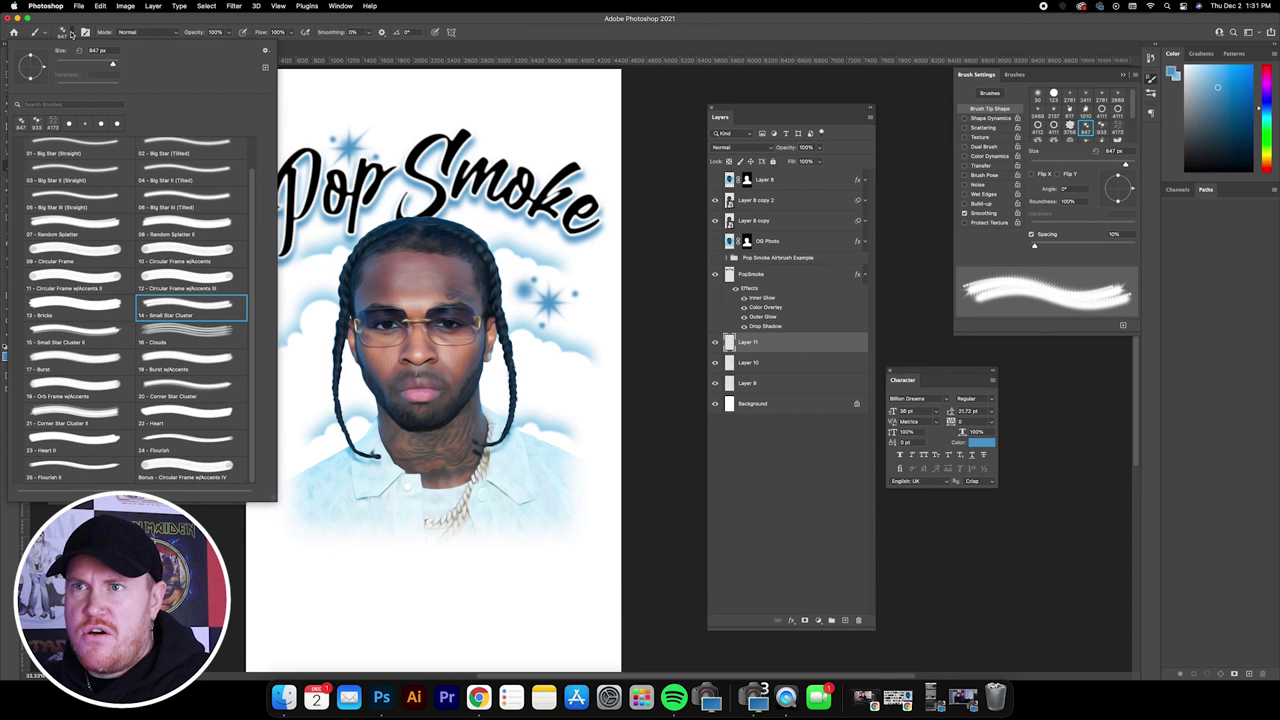
scroll(26, 160, "up", 2)
left_click(22, 158)
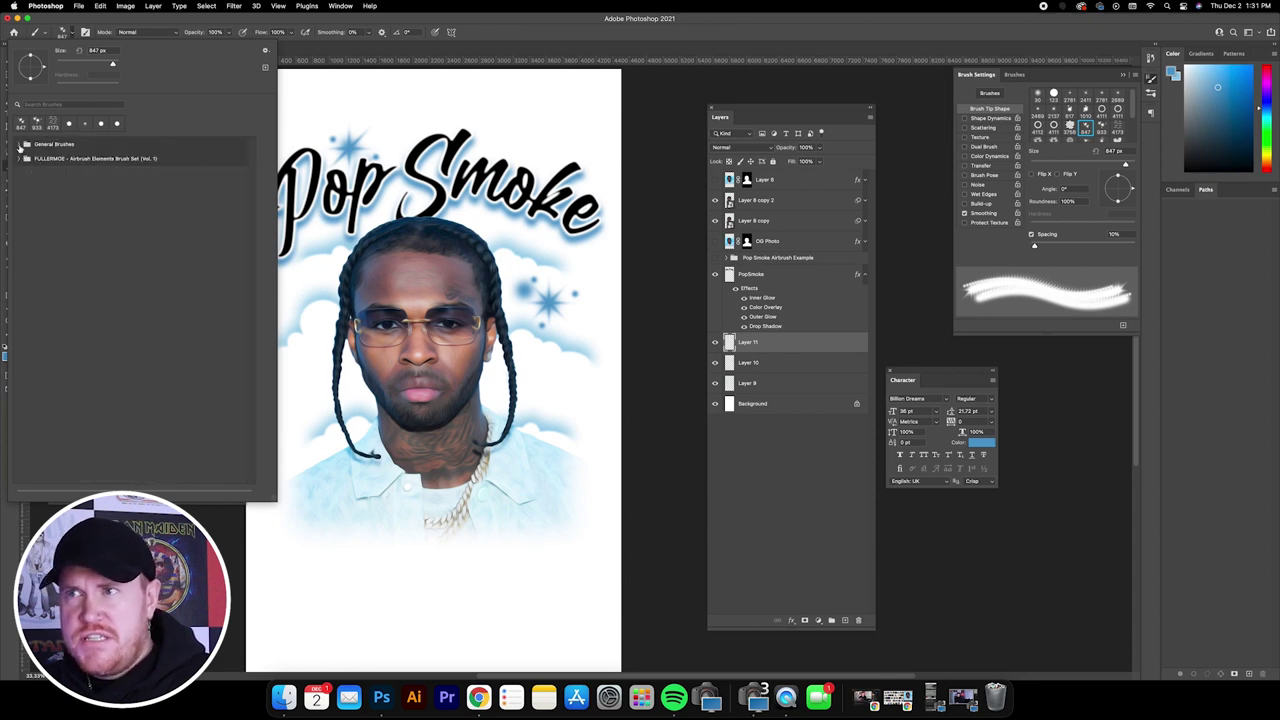
left_click(19, 145)
left_click(80, 160)
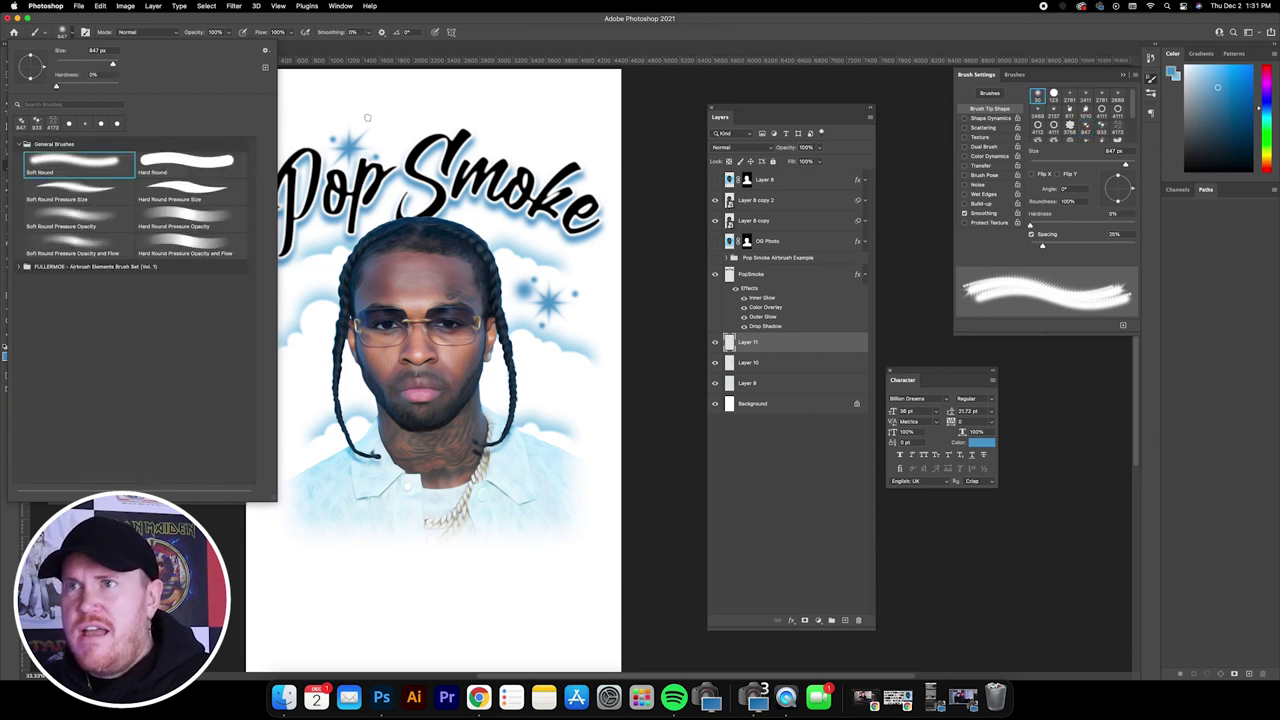
left_click(91, 64)
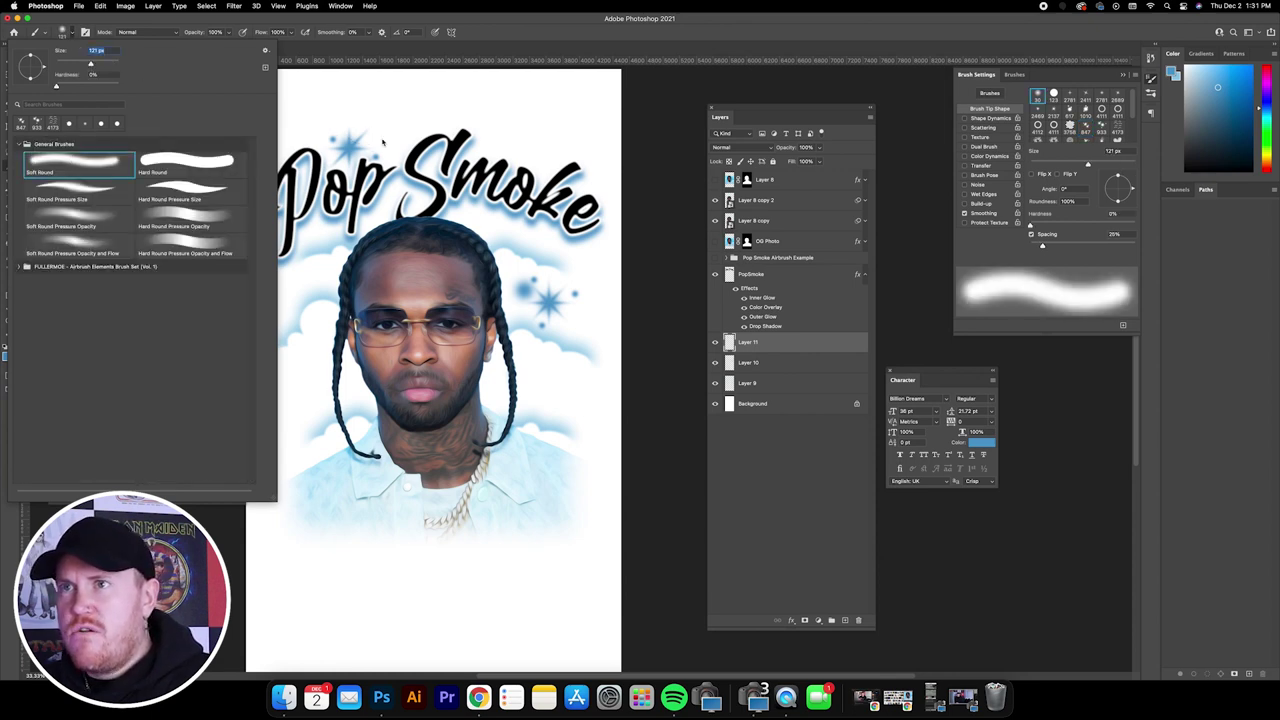
left_click(89, 64)
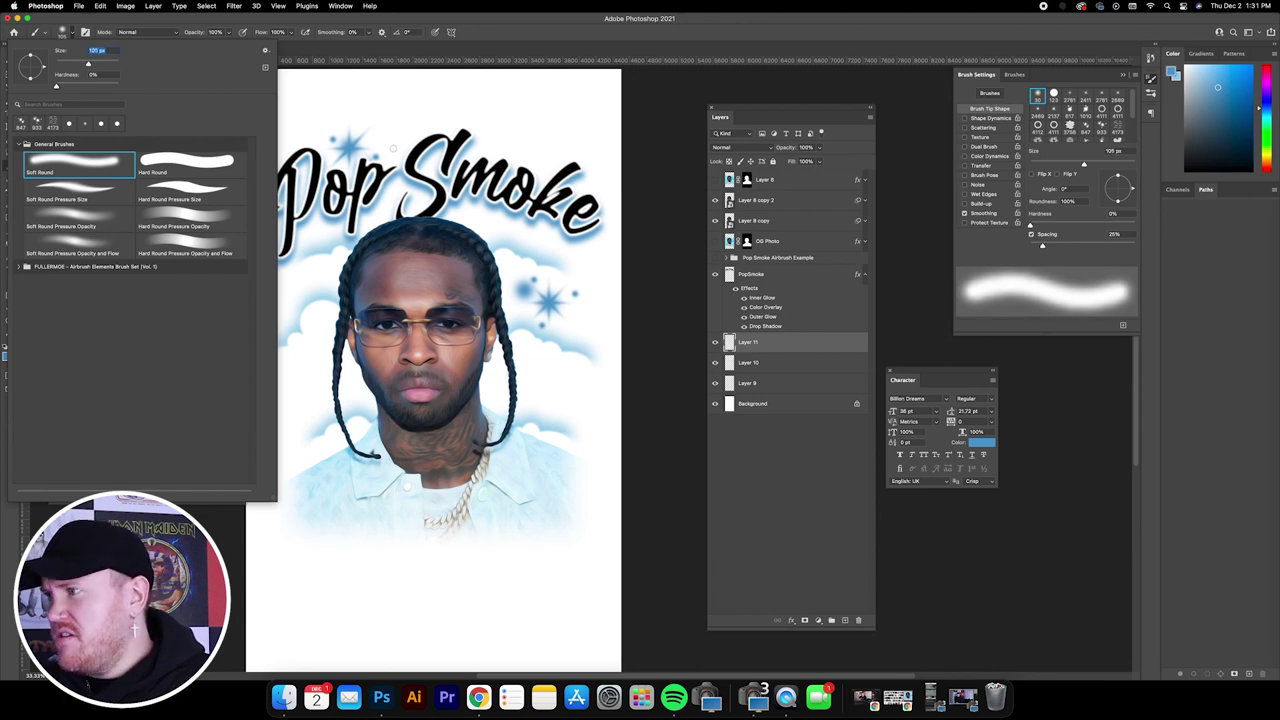
left_click(806, 348)
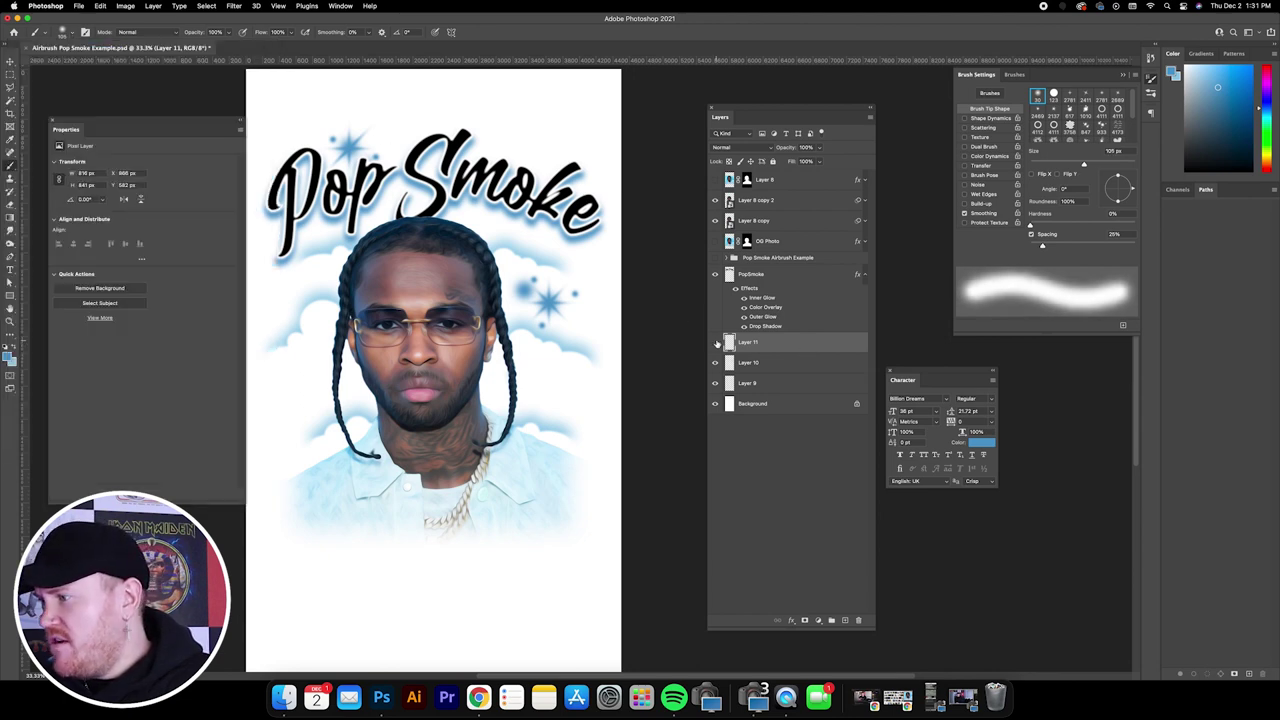
- On a new Layer 12, dab three soft blue dots around the clouds and title
left_click(845, 620)
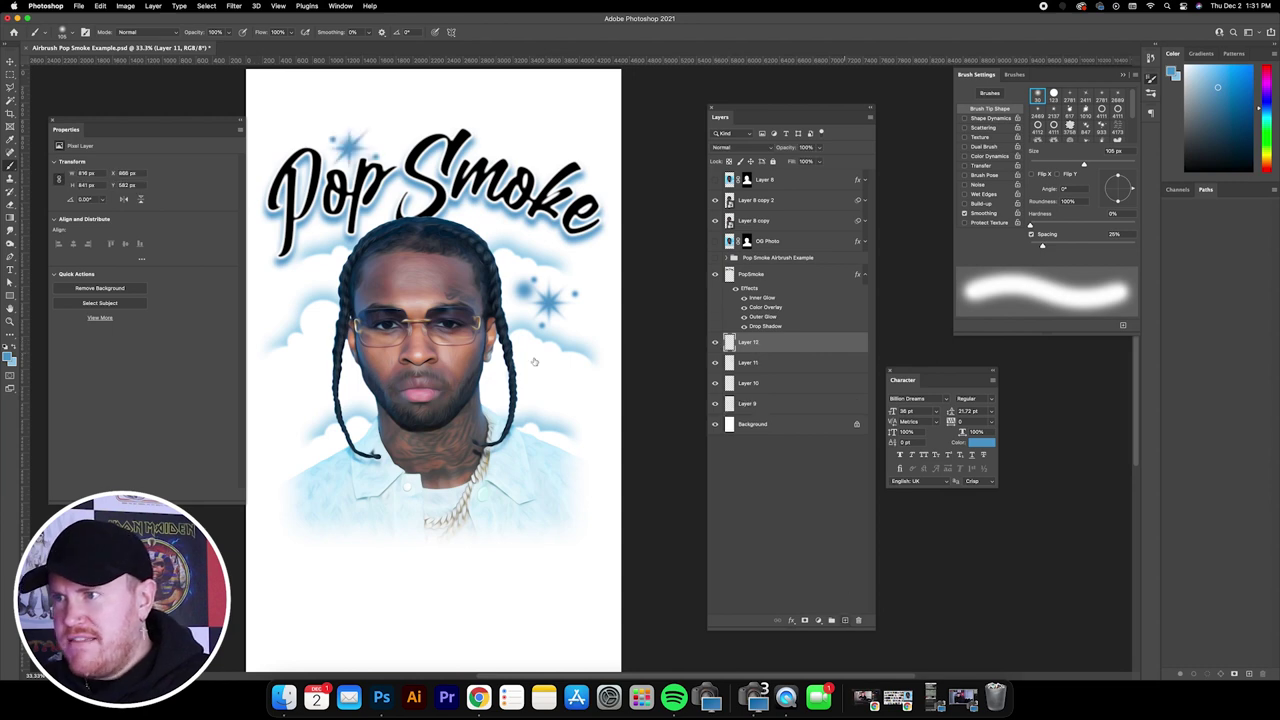
left_click(325, 270)
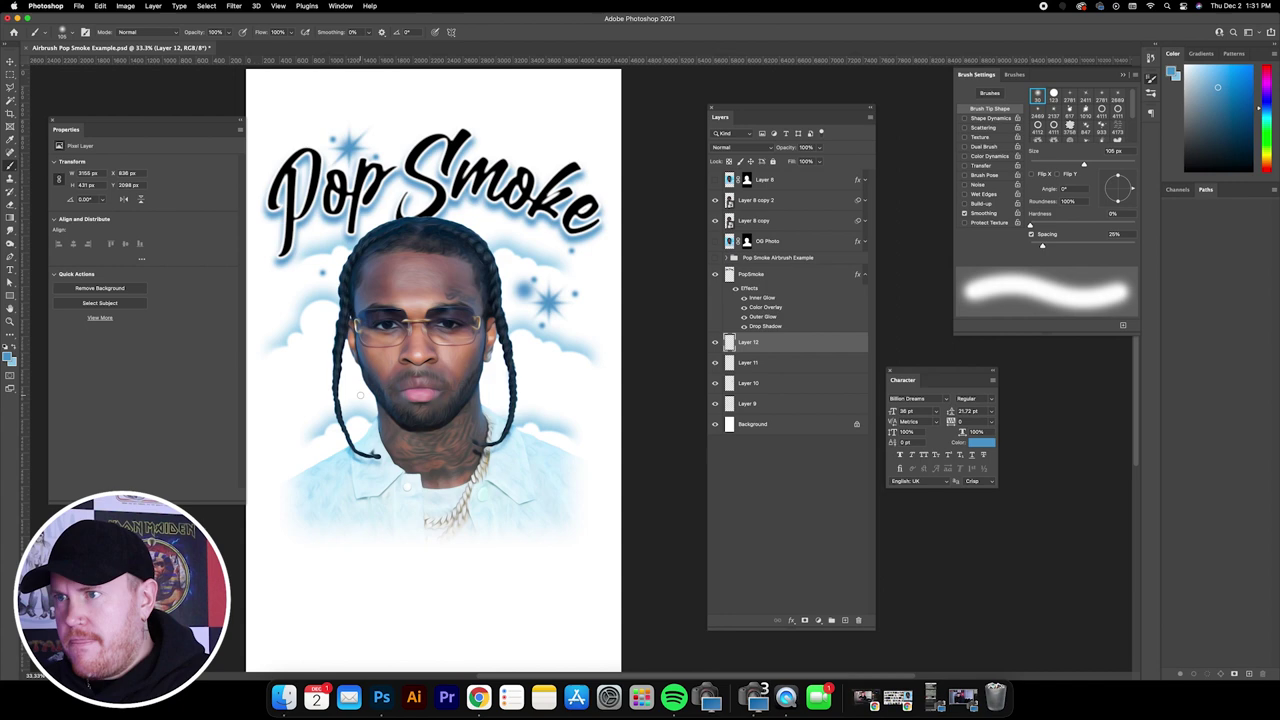
left_click(390, 143)
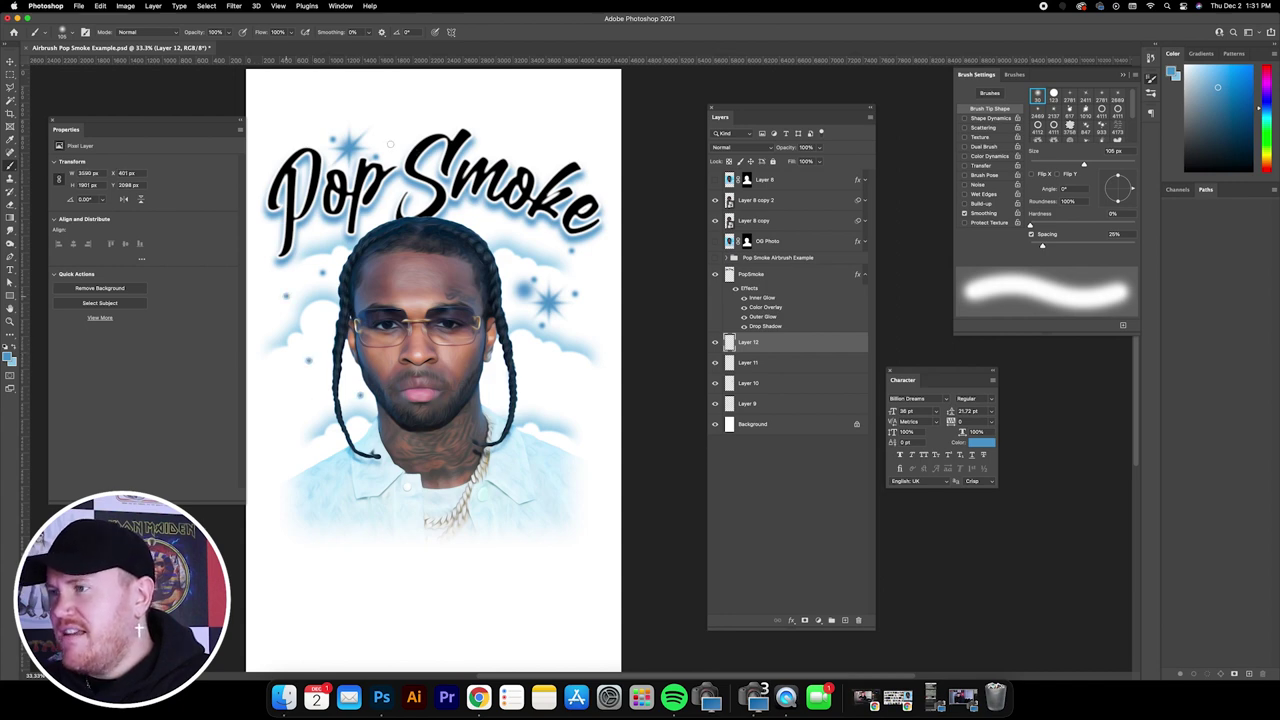
left_click(545, 168)
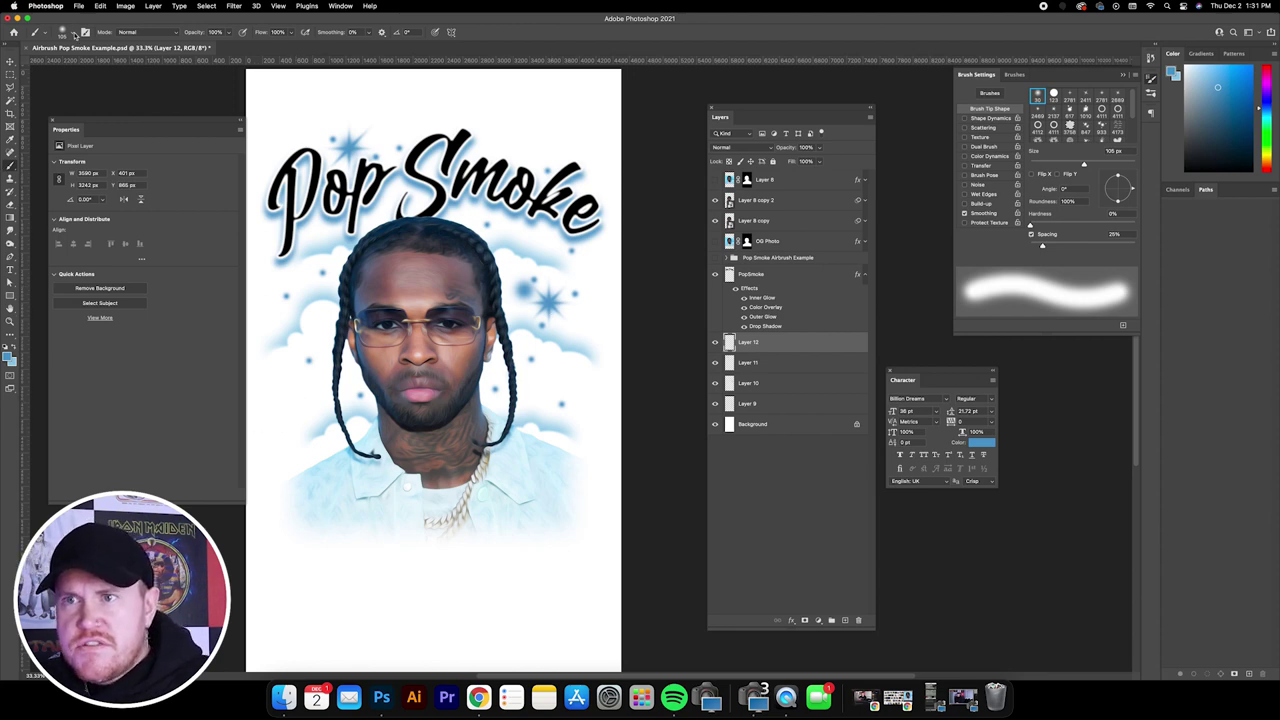
- Return the brush picker to the airbrush elements brush set
left_click(75, 35)
left_click(19, 145)
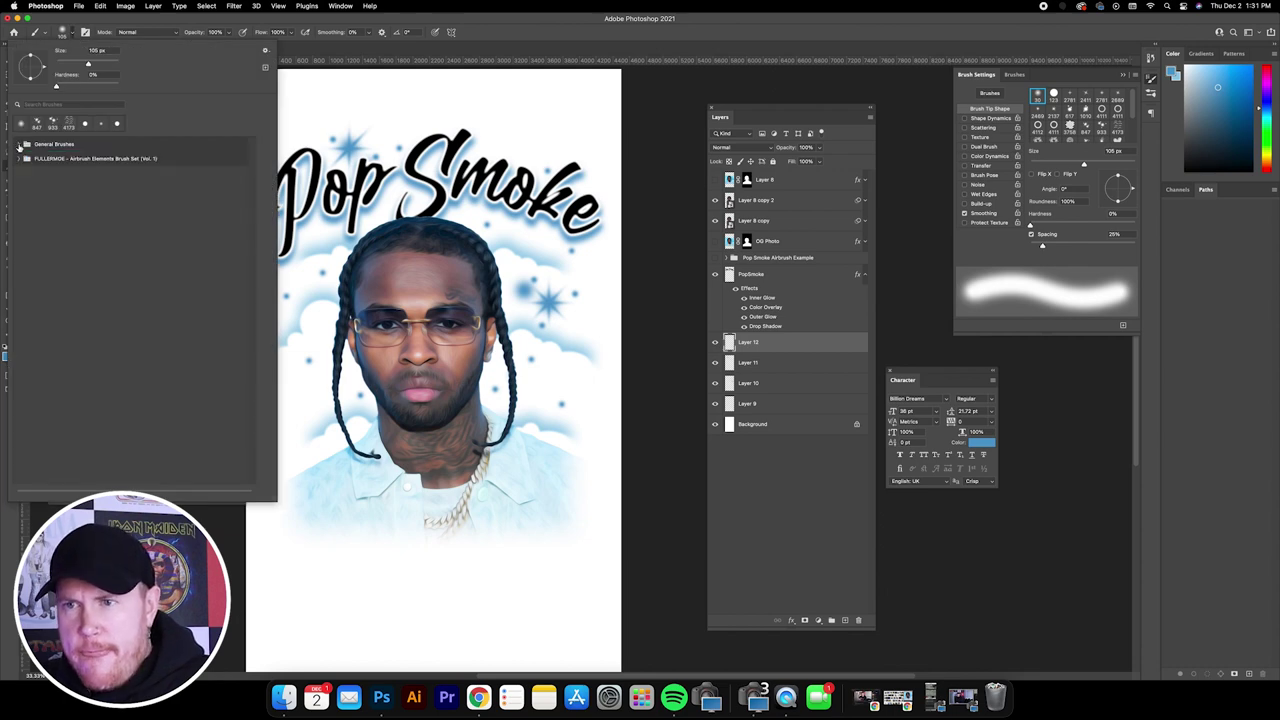
left_click(19, 157)
scroll(135, 369, "down", 2)
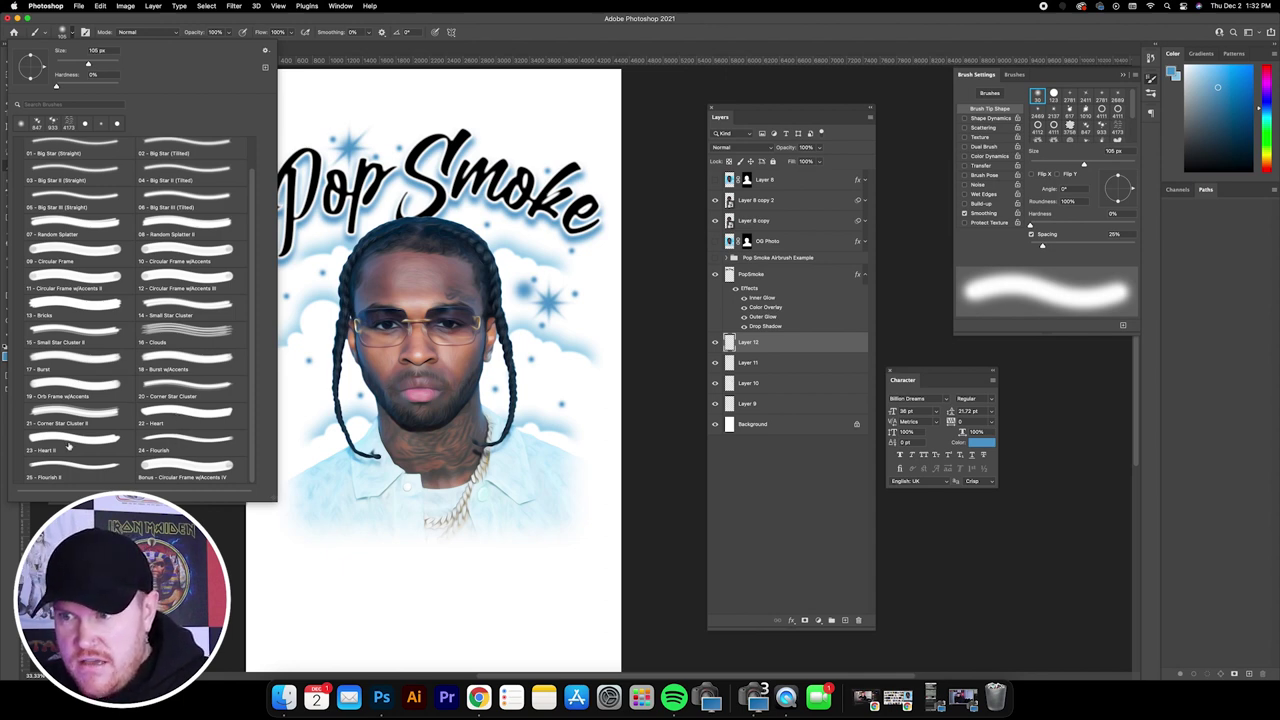
- Pick the Circular Frame w/Accents IV brush and add Layer 13 between Layer 10 and Layer 9
left_click(180, 466)
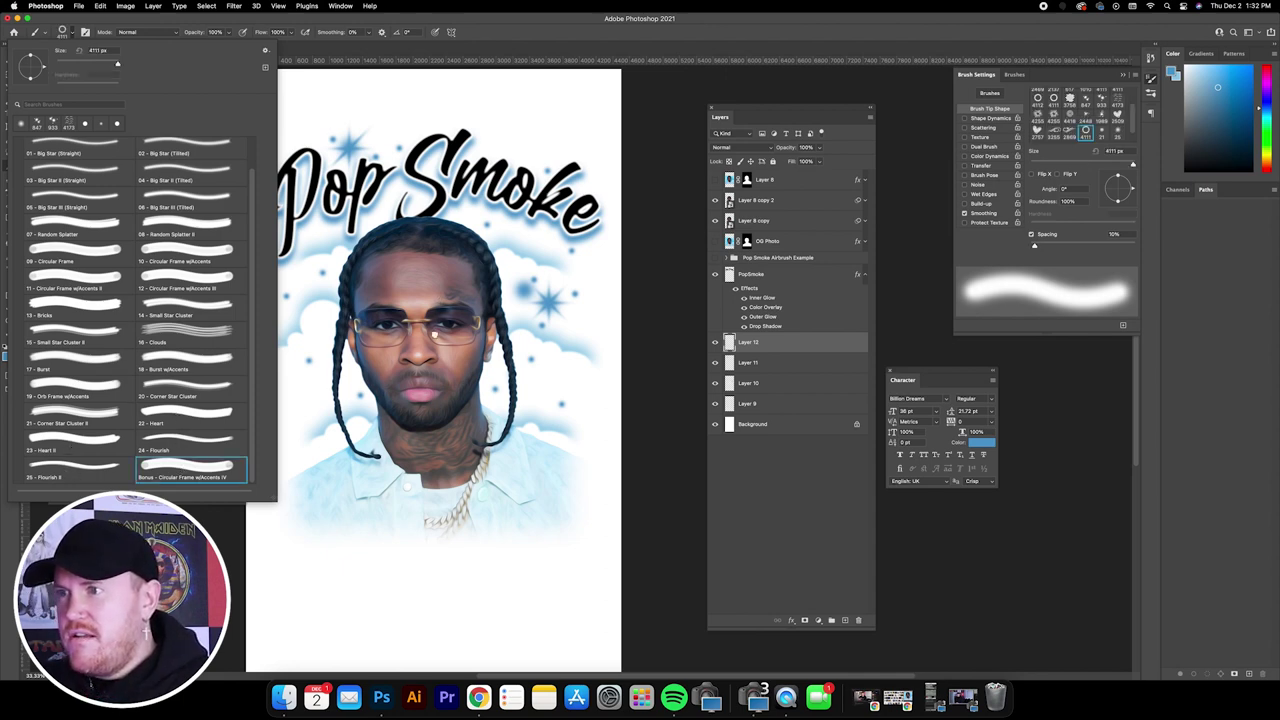
left_click(779, 347)
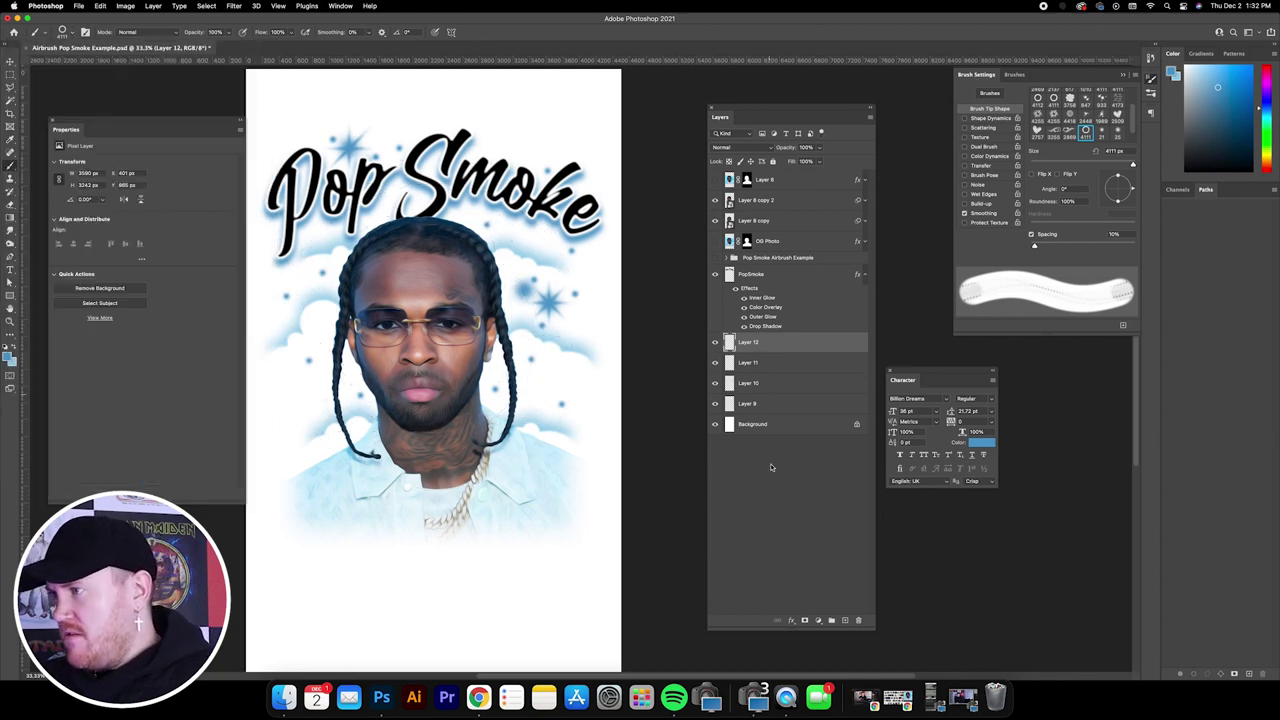
left_click(845, 621)
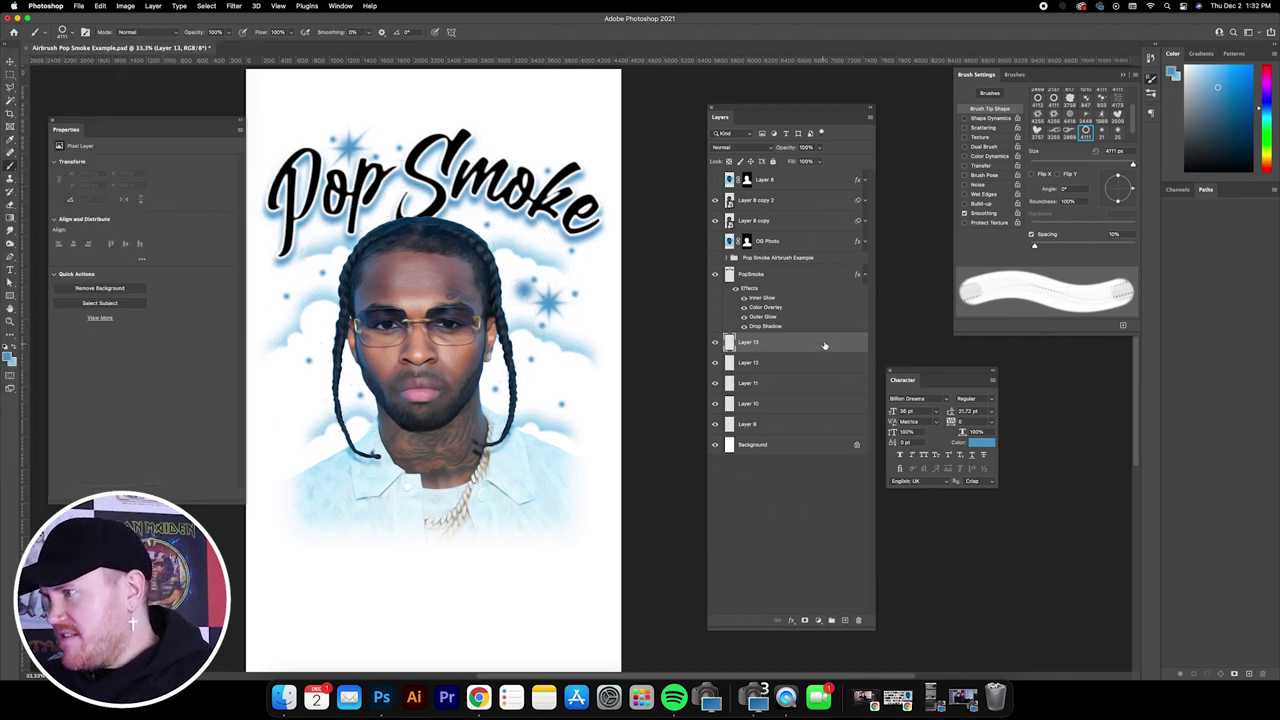
left_click_drag(837, 347, 792, 408)
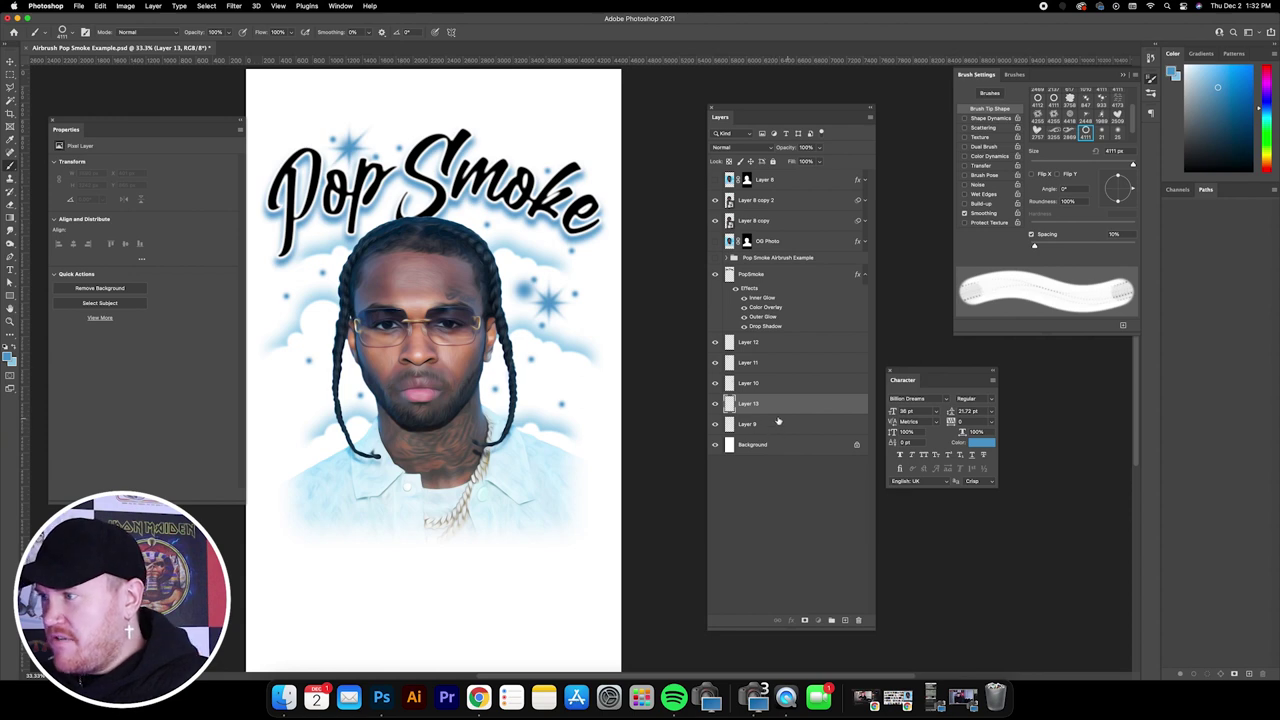
left_click(740, 424)
left_click(715, 424)
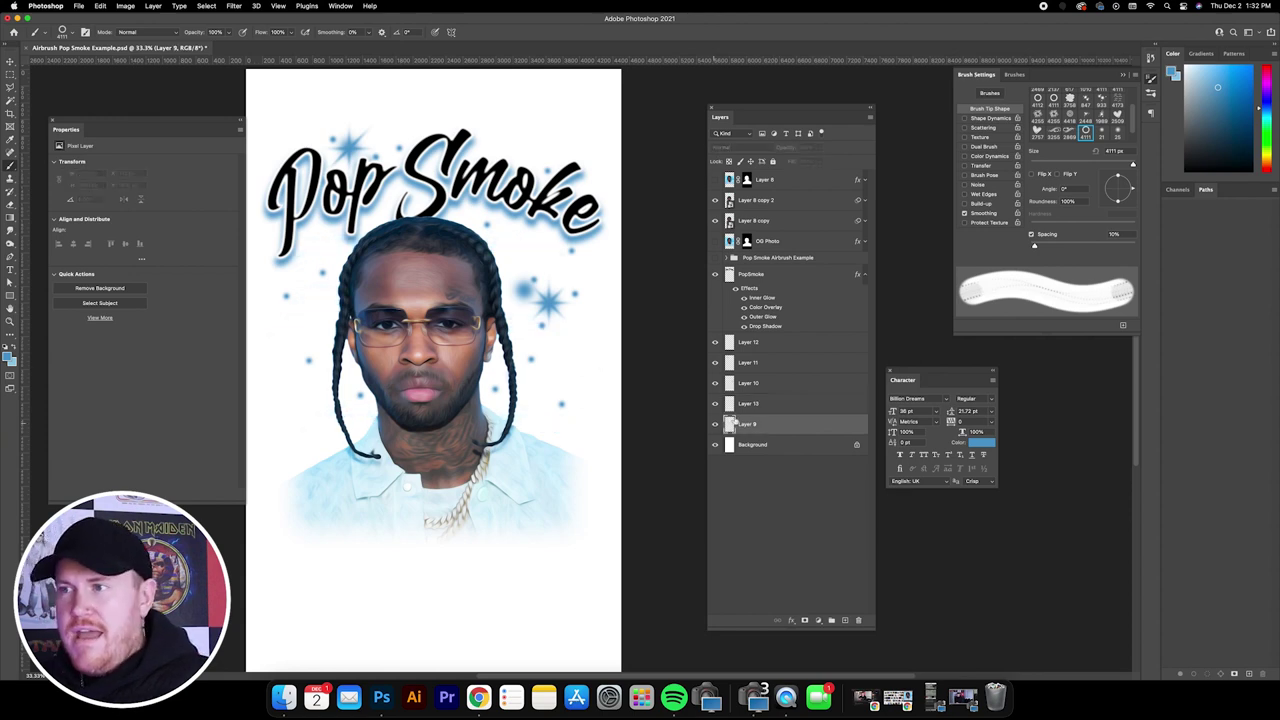
left_click(715, 424)
left_click(762, 403)
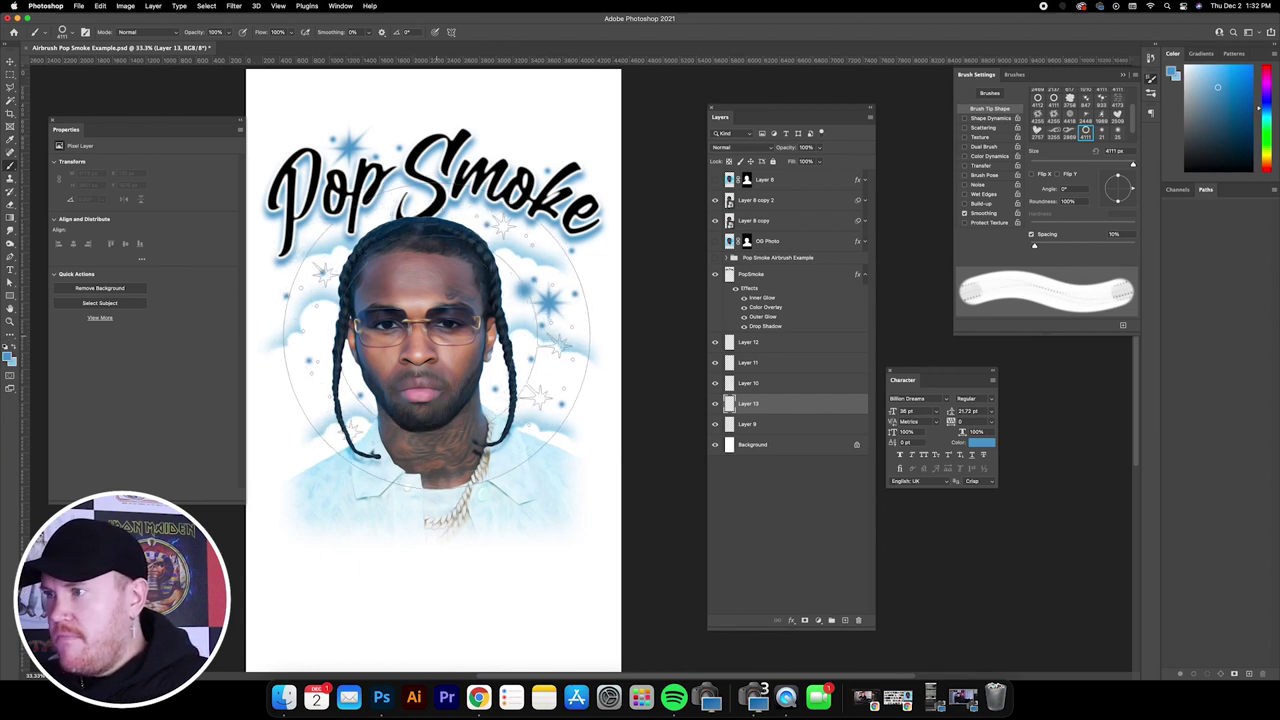
- Stamp a blue glow with star sparkles around the head and nudge it into place
left_click(440, 340)
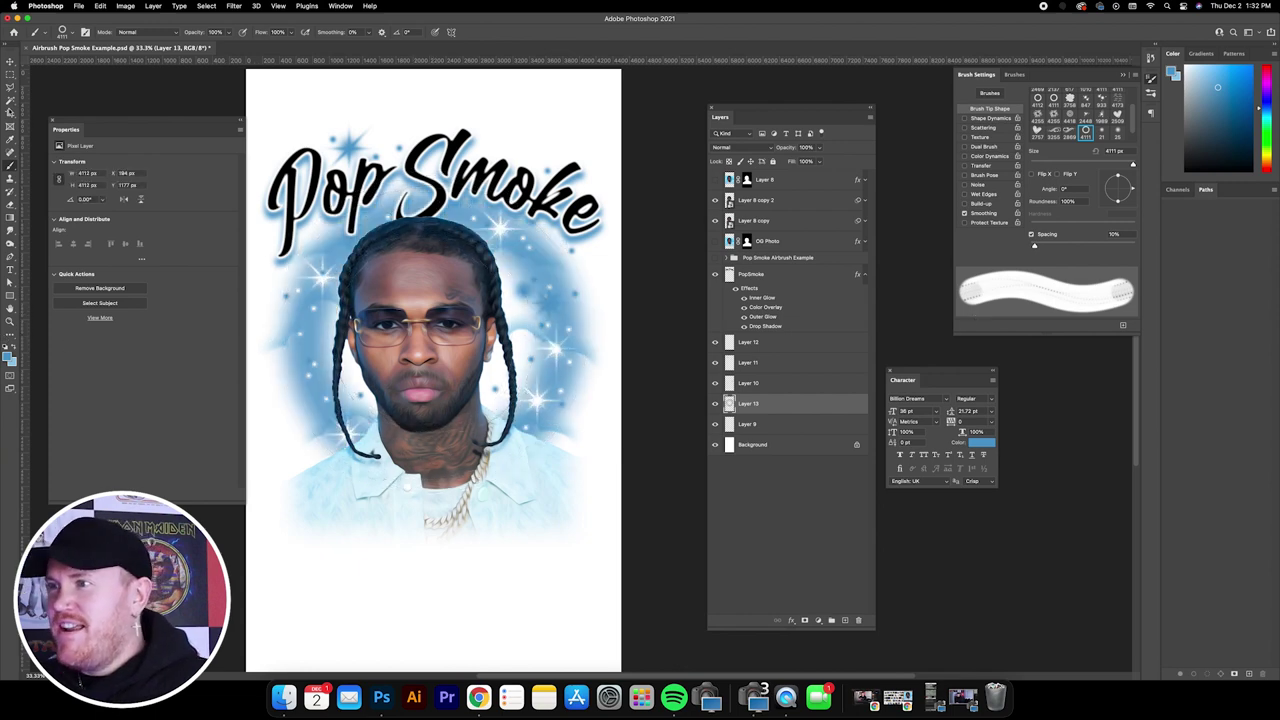
left_click(10, 61)
left_click_drag(475, 251, 476, 252)
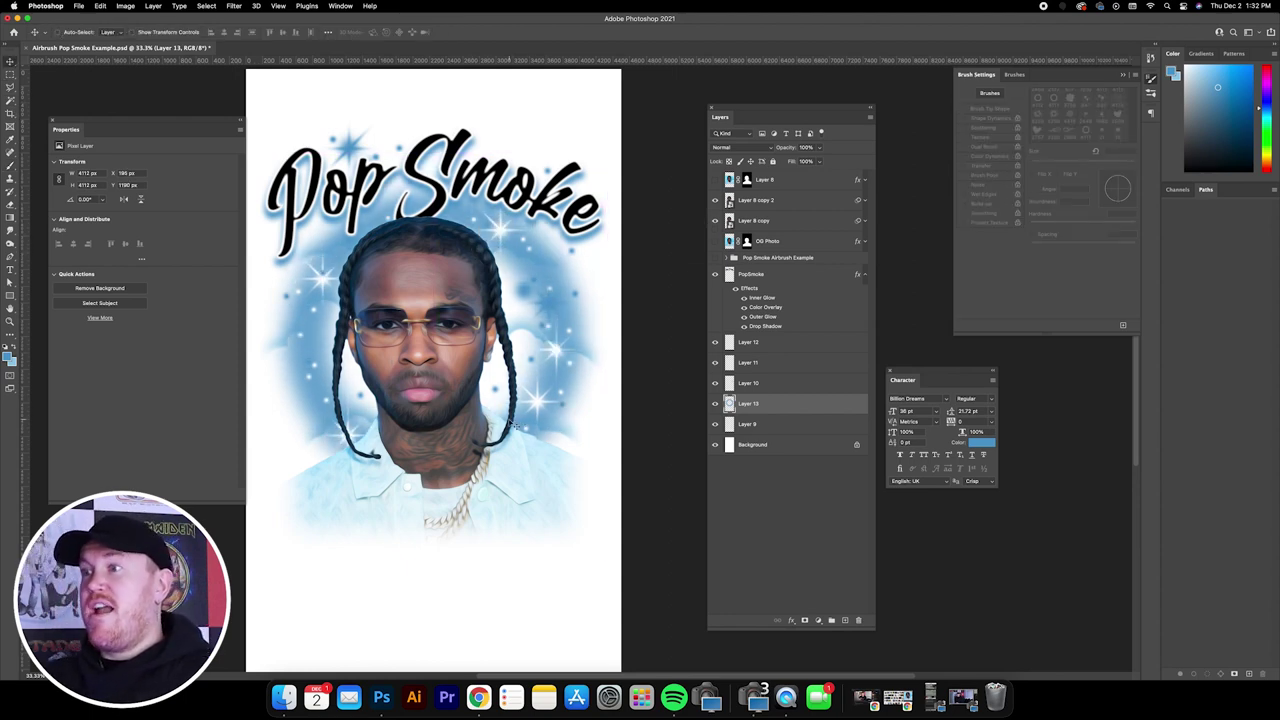
- Nudge the blue glow slightly lower, hide Layer 12, and clear a trial marquee selection
left_click_drag(505, 241, 494, 239)
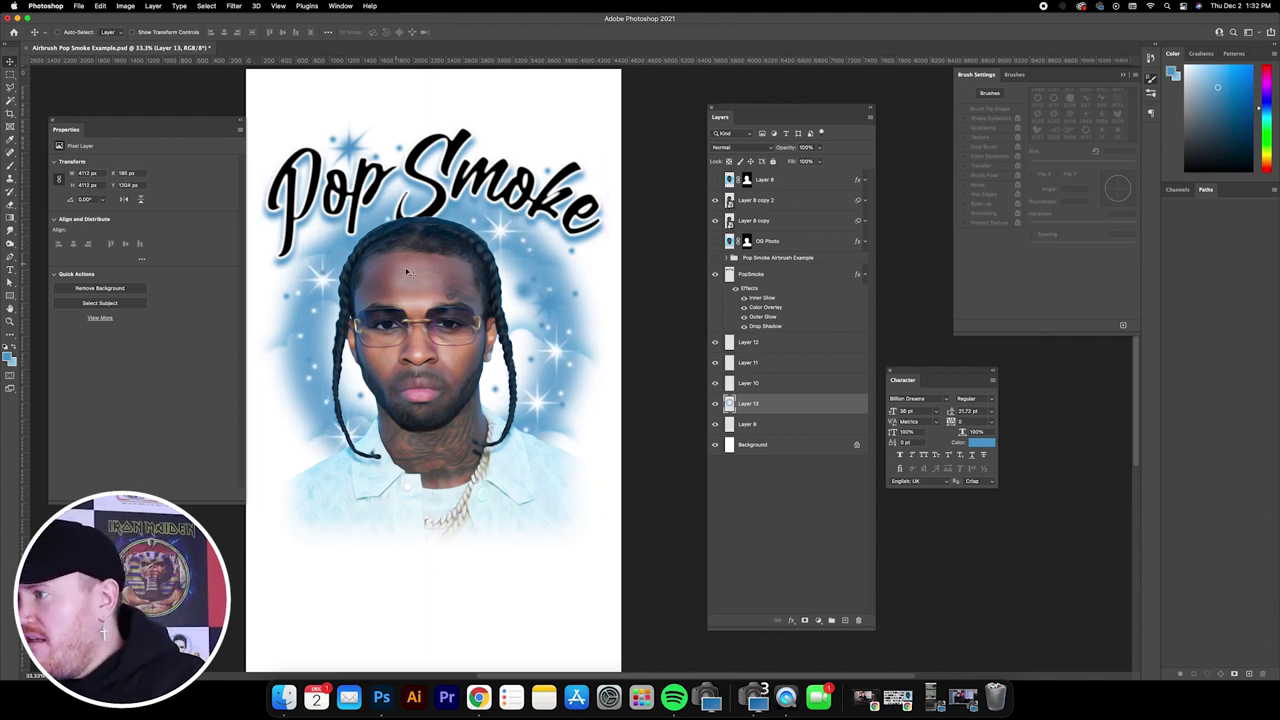
left_click(745, 344)
left_click(714, 343)
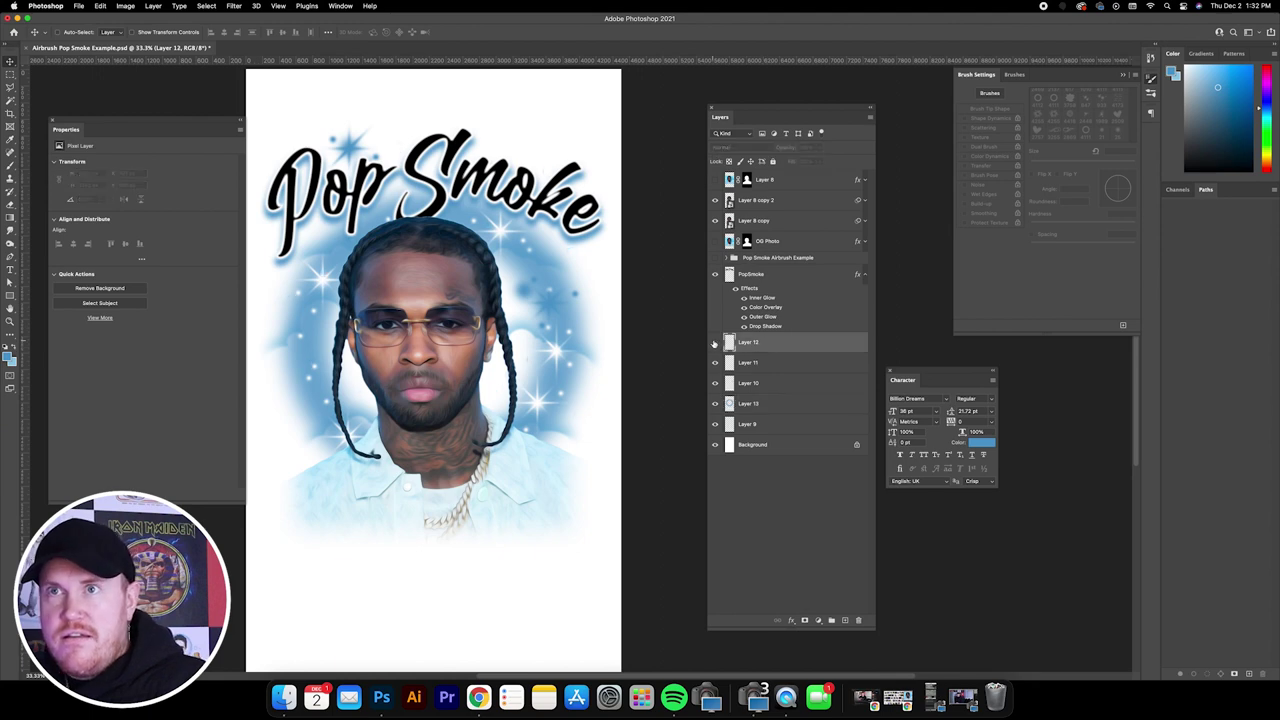
left_click(11, 76)
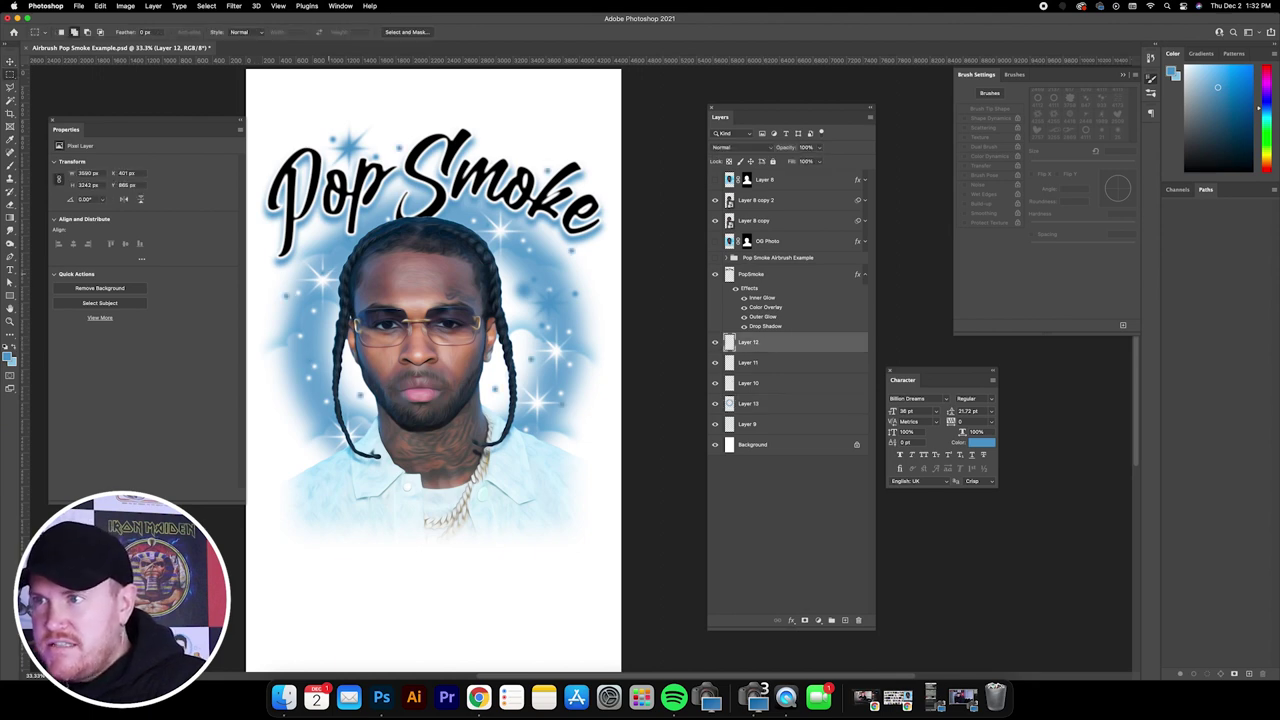
left_click_drag(308, 253, 298, 428)
key("v")
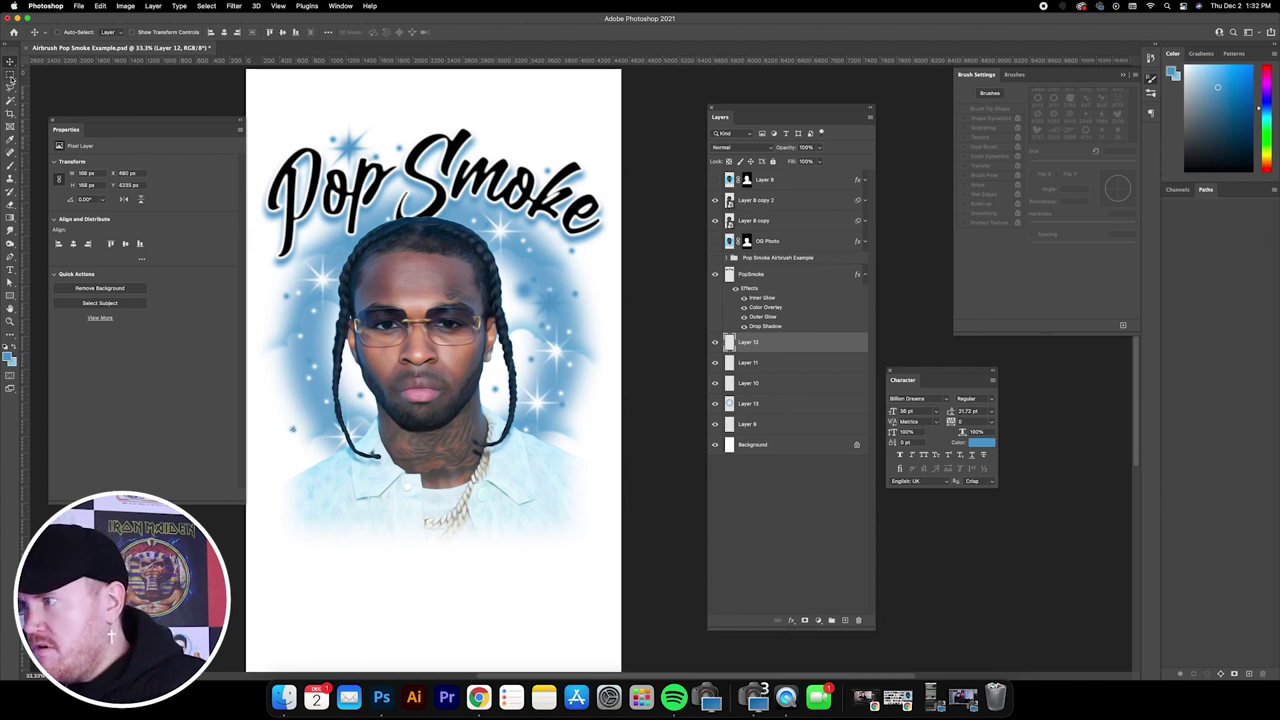
key("m")
right_click(535, 287)
left_click(537, 288)
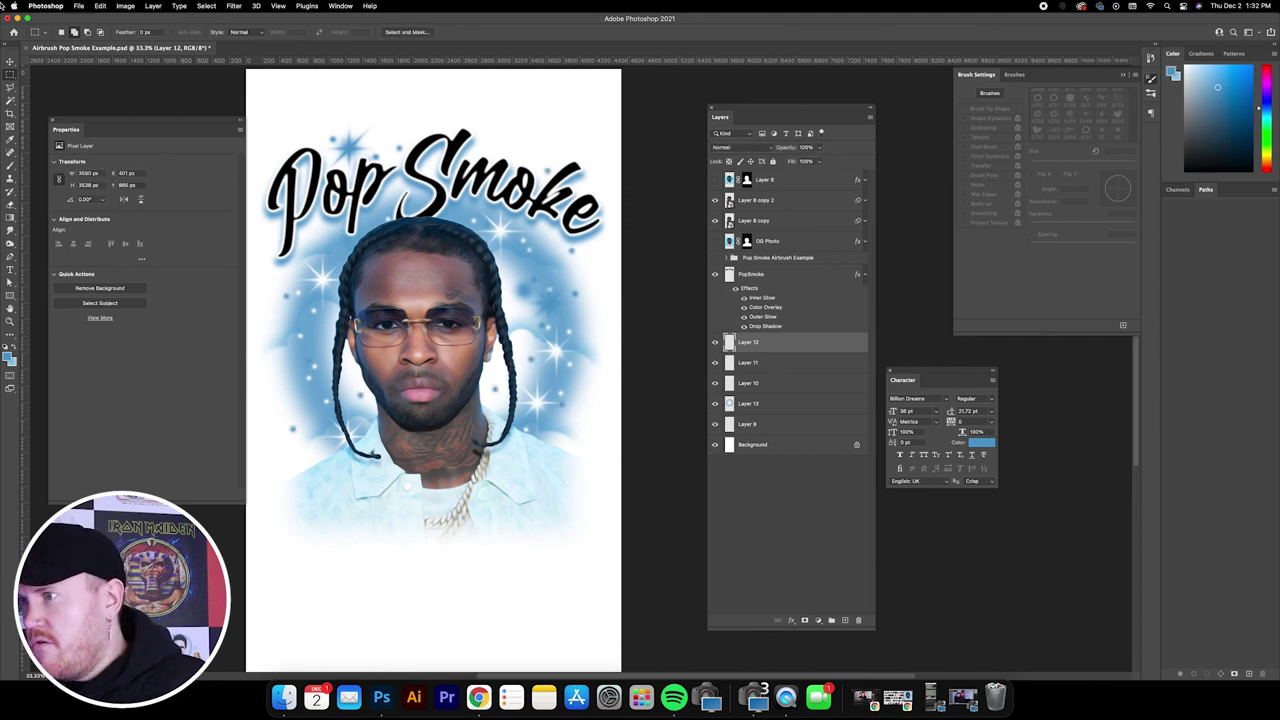
- Pick Layer 10 from the canvas and drag its sparkles up and left toward the title
left_click(10, 61)
right_click(550, 306)
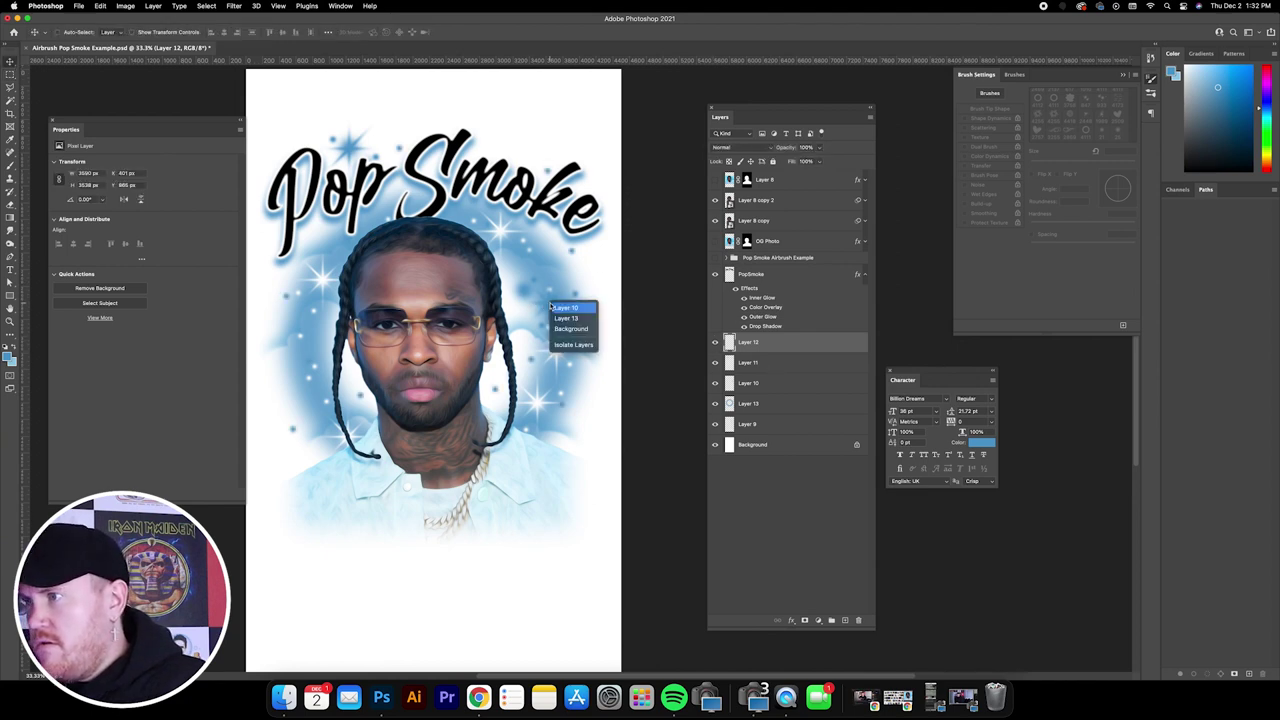
left_click(560, 307)
left_click_drag(541, 295, 543, 233)
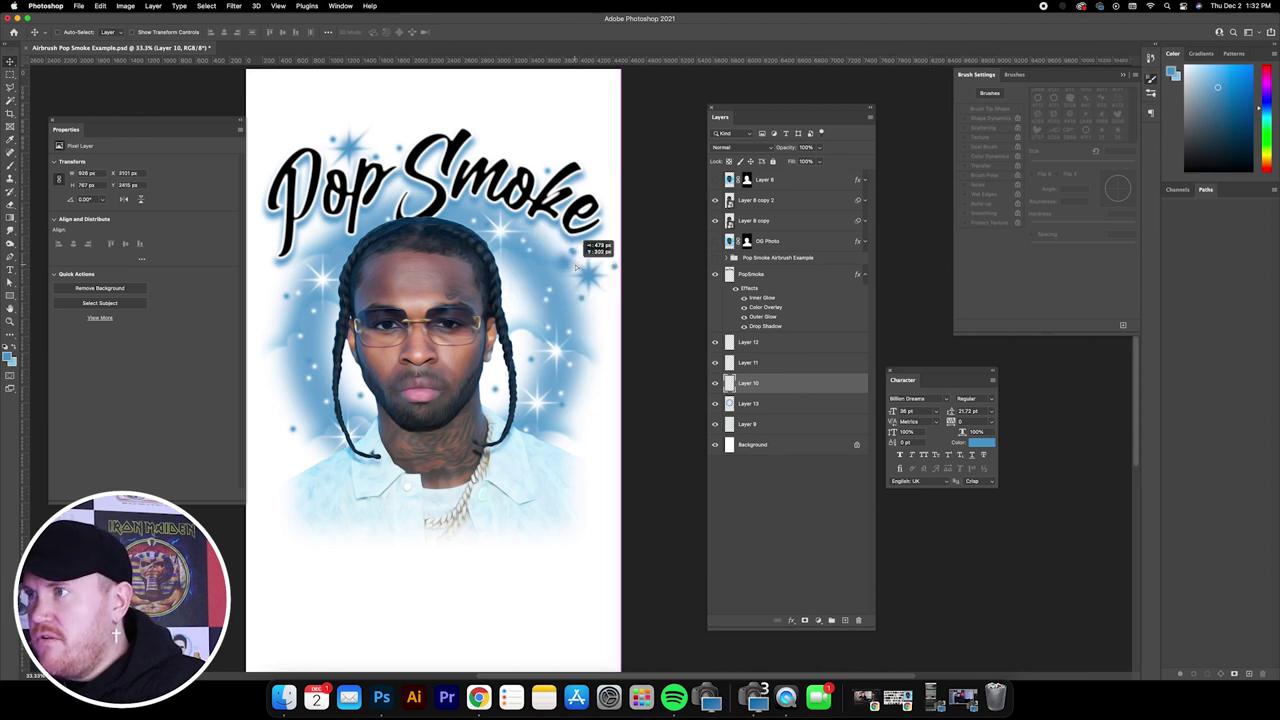
left_click_drag(577, 266, 498, 266)
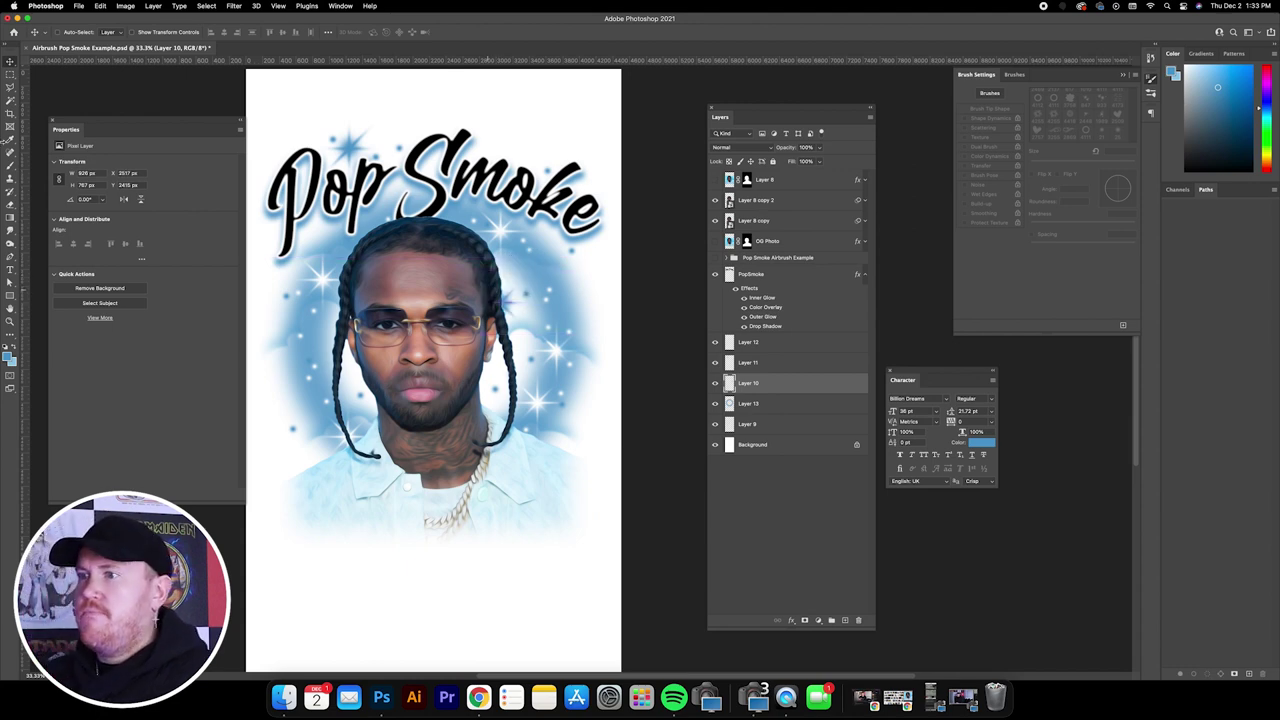
- Group Layer 8 through Layer 9, excluding the Pop Smoke Airbrush Example, into Group 4
key("m")
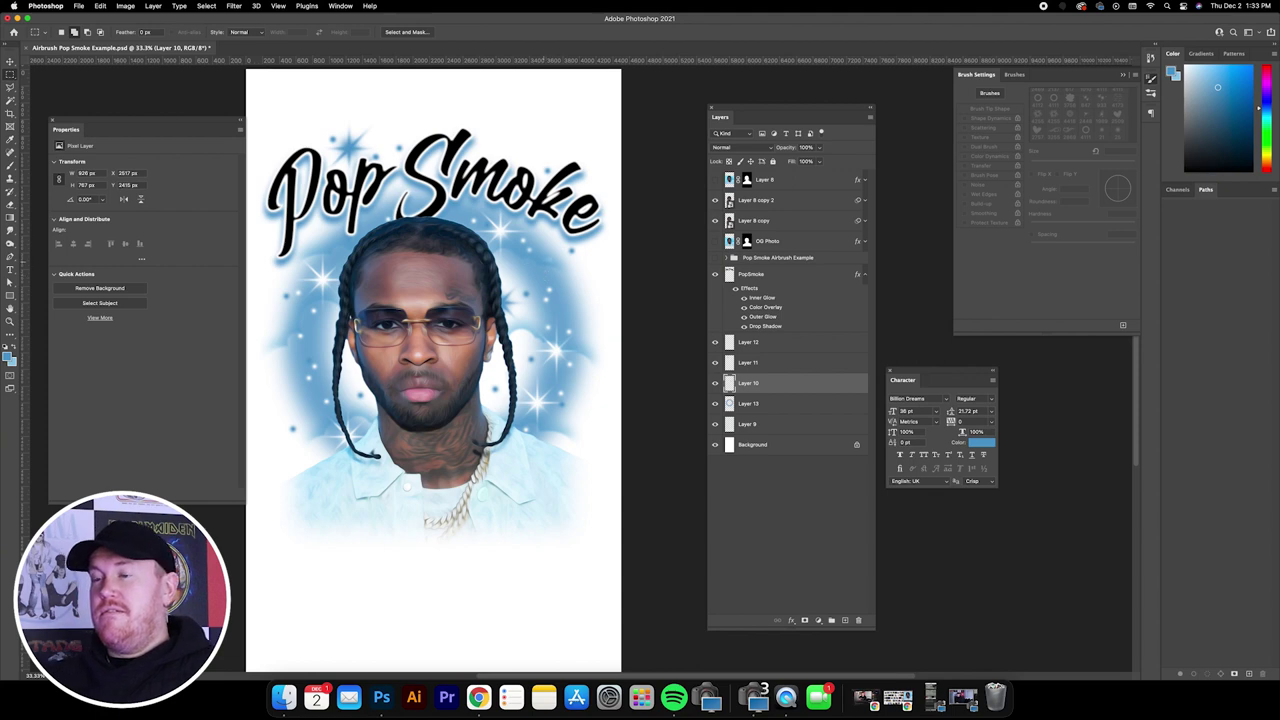
scroll(433, 315, "up", 2)
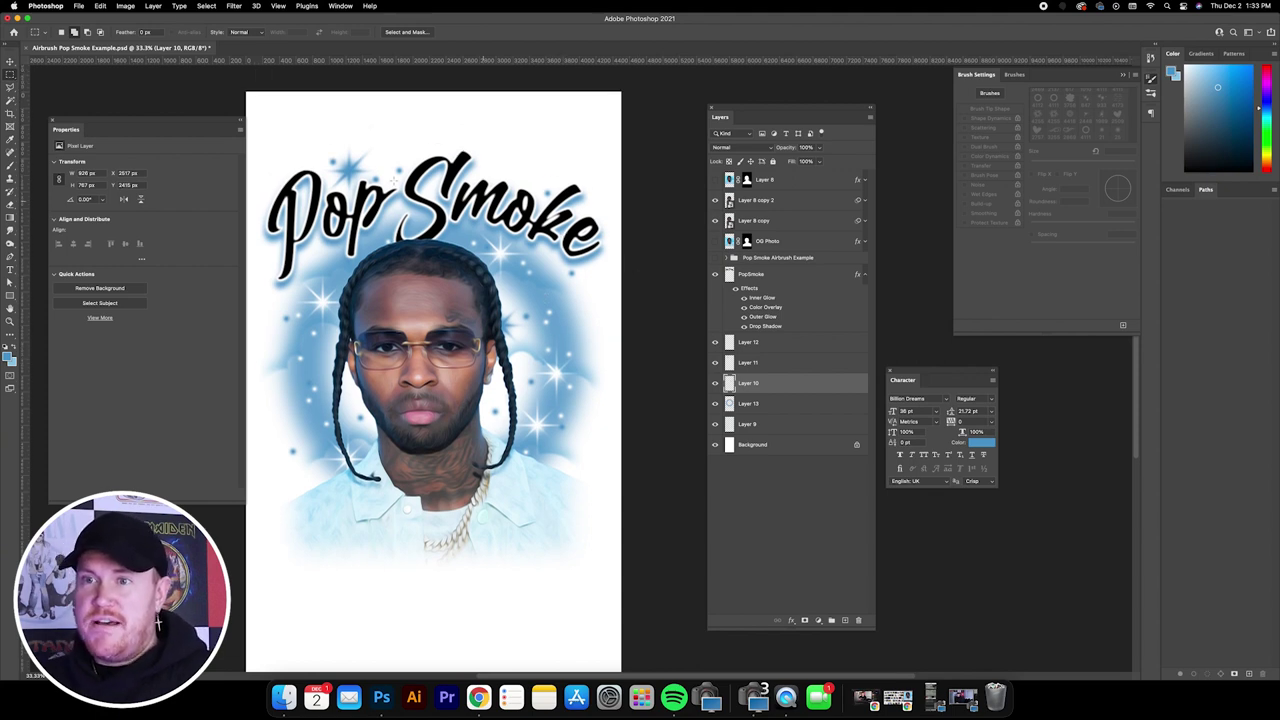
left_click(10, 62)
left_click(12, 270)
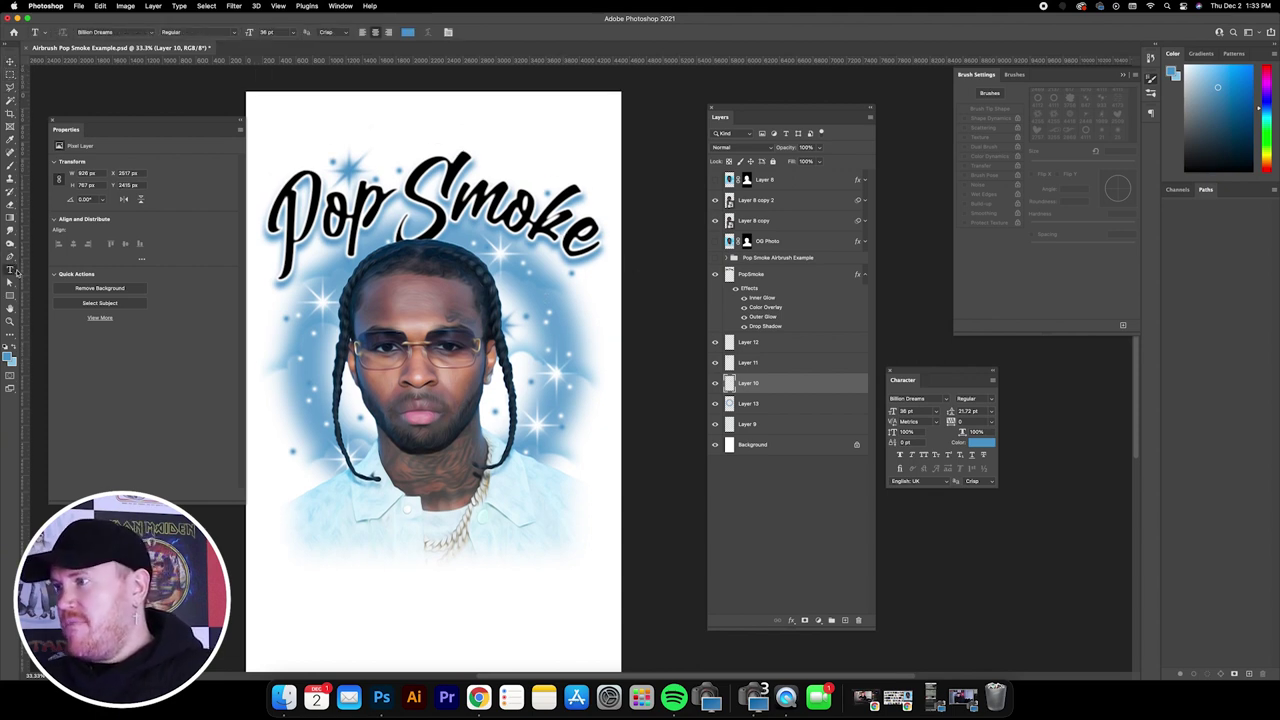
left_click(775, 184)
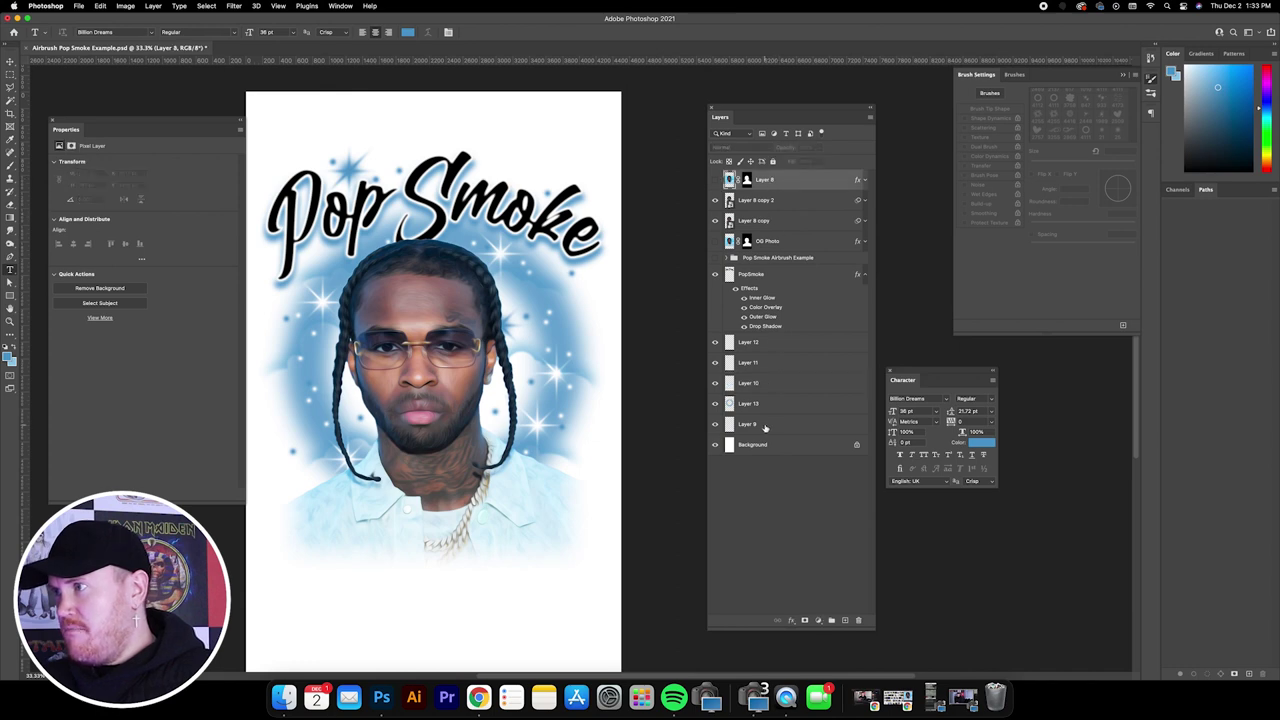
left_click(770, 423, "shift")
left_click(780, 260, "super")
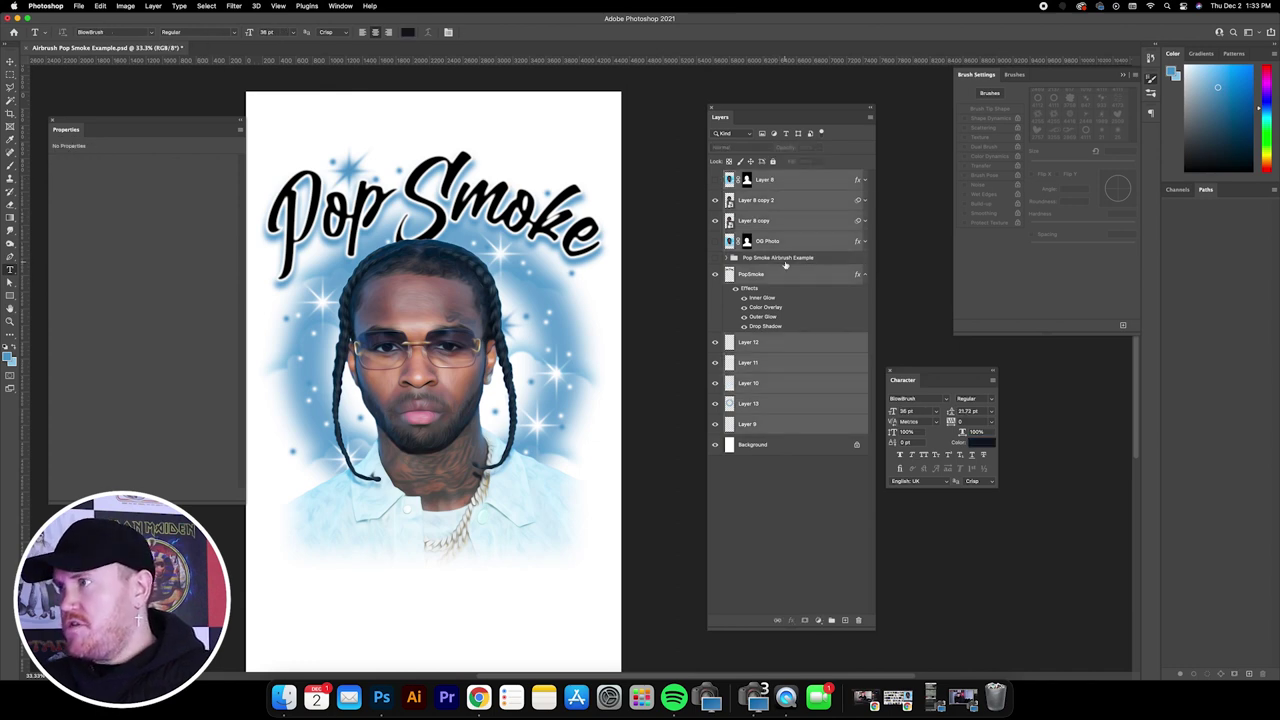
key("super+g")
- Preview the finished example design, shift its artwork down, then show Group 4 again
left_click(715, 176)
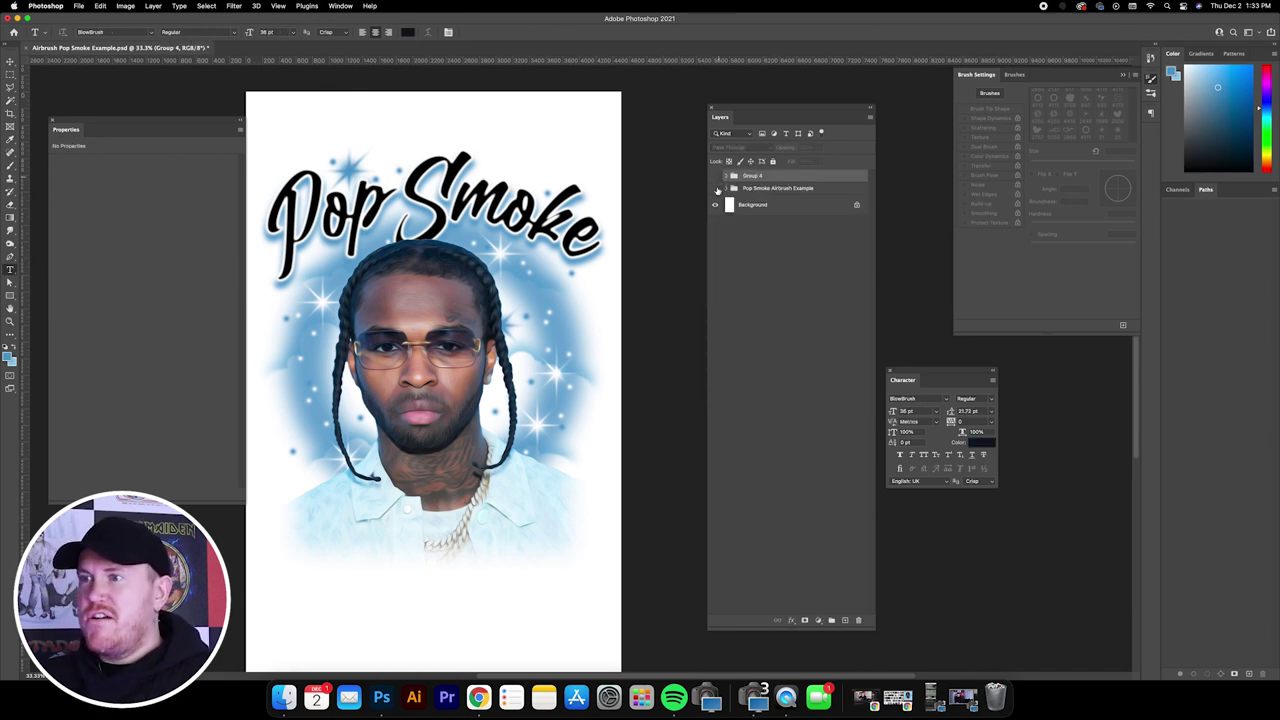
left_click(715, 189)
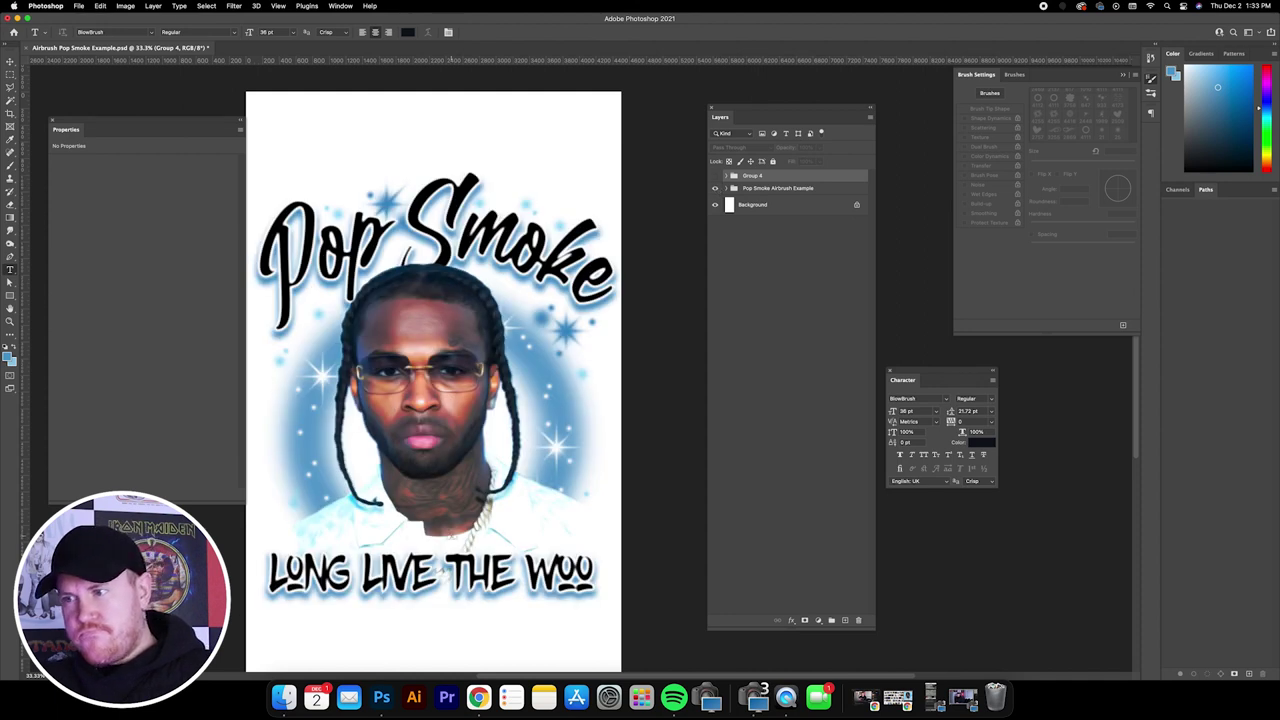
scroll(440, 380, "down", 2)
scroll(455, 522, "up", 2)
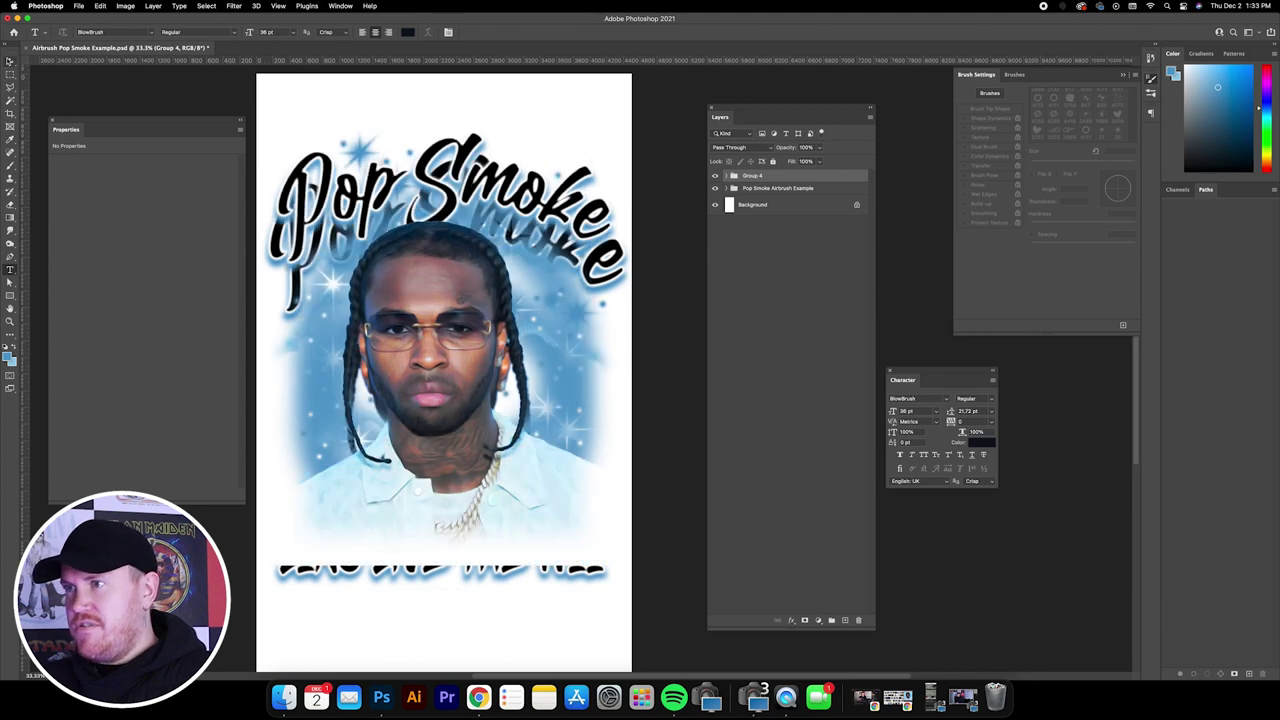
left_click_drag(480, 100, 486, 178)
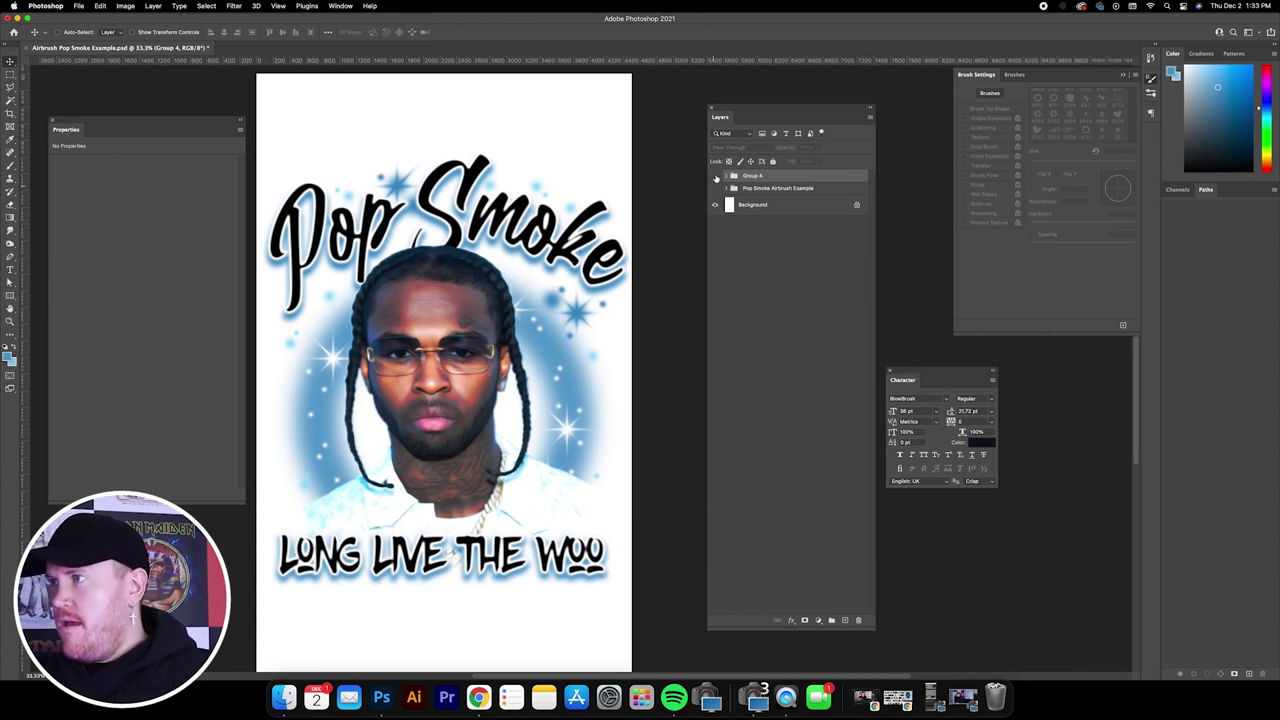
left_click(716, 178)
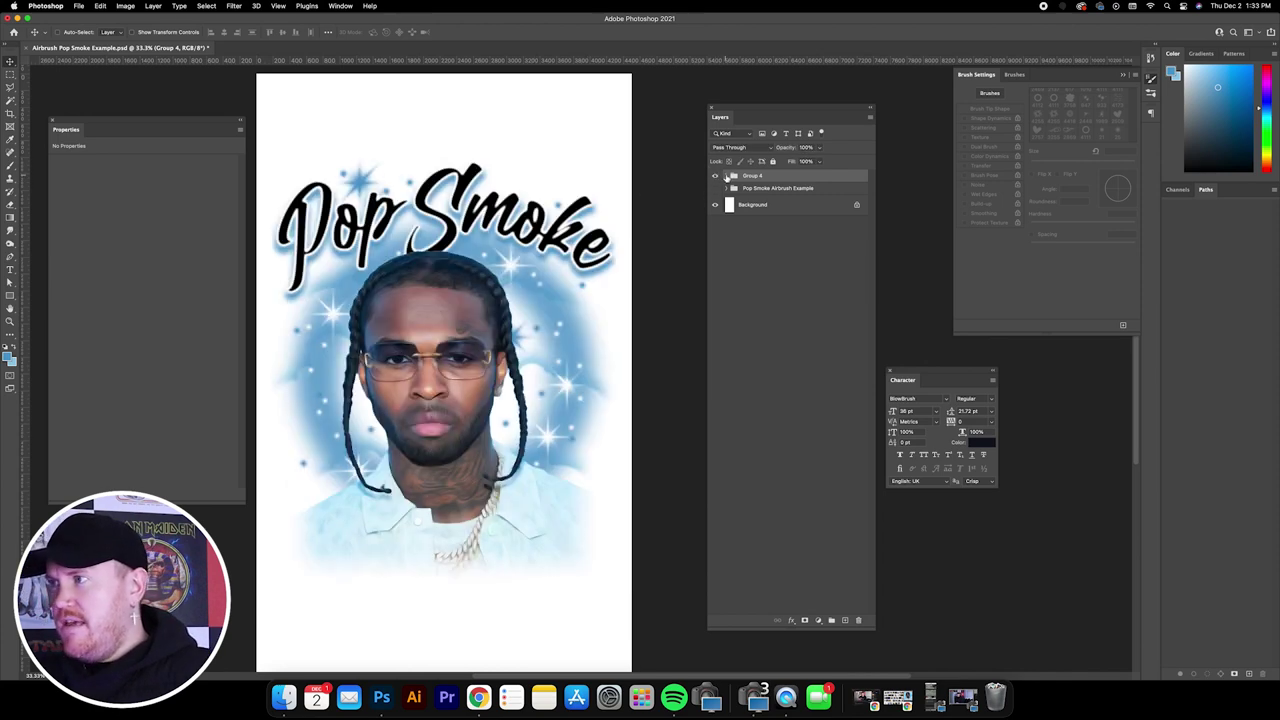
- Inside Group 4 above Layer 8, set up the Type tool with the BlowBrush font
left_click(729, 176)
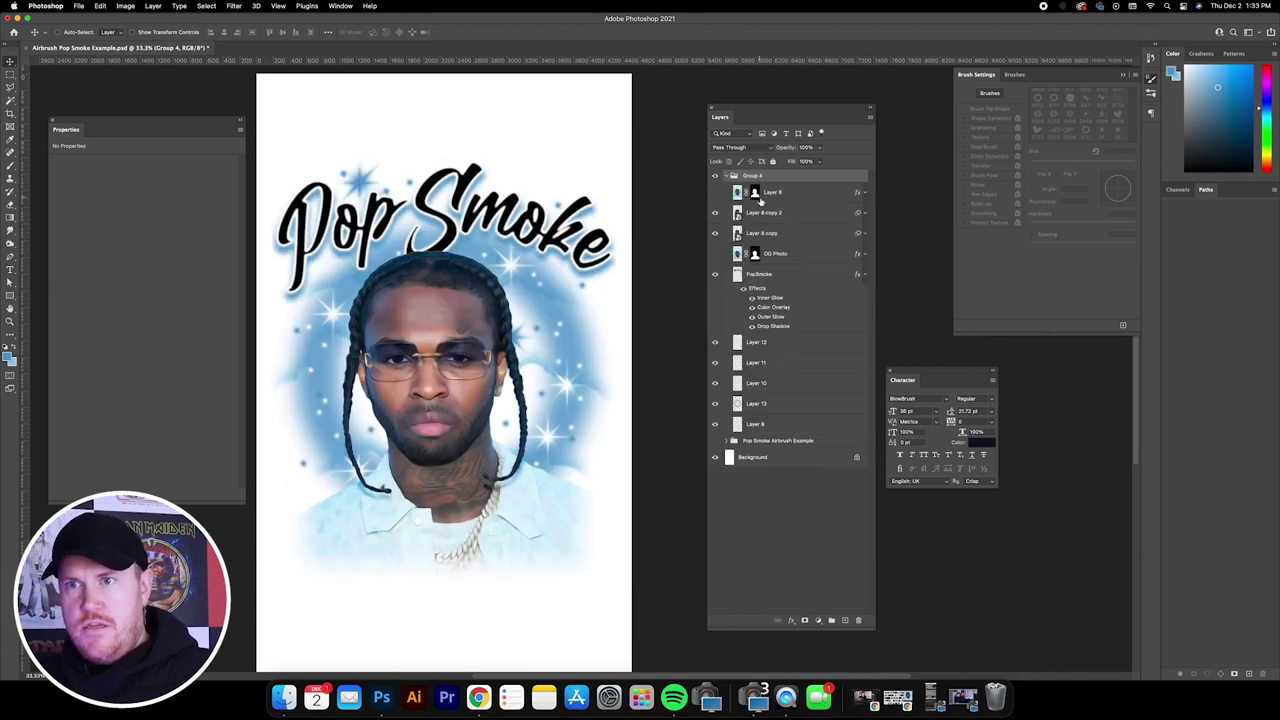
left_click(781, 195)
left_click(10, 270)
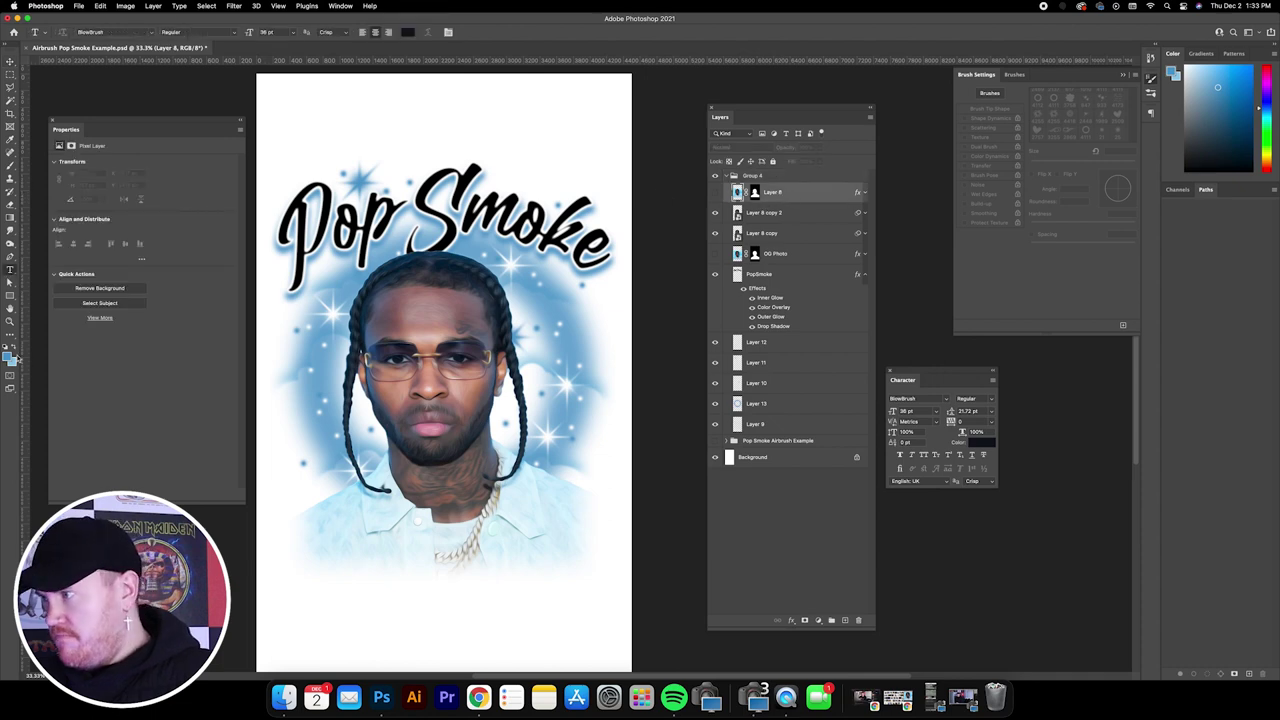
left_click(9, 357)
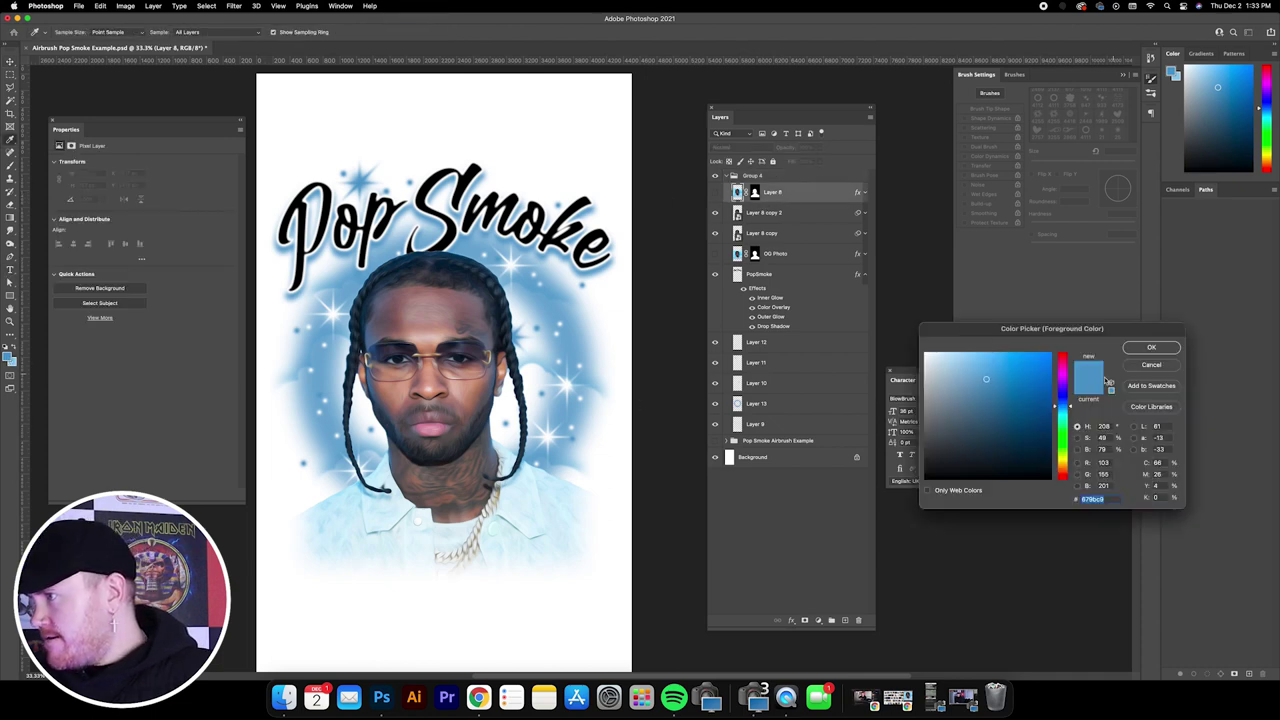
left_click(1155, 371)
left_click(946, 401)
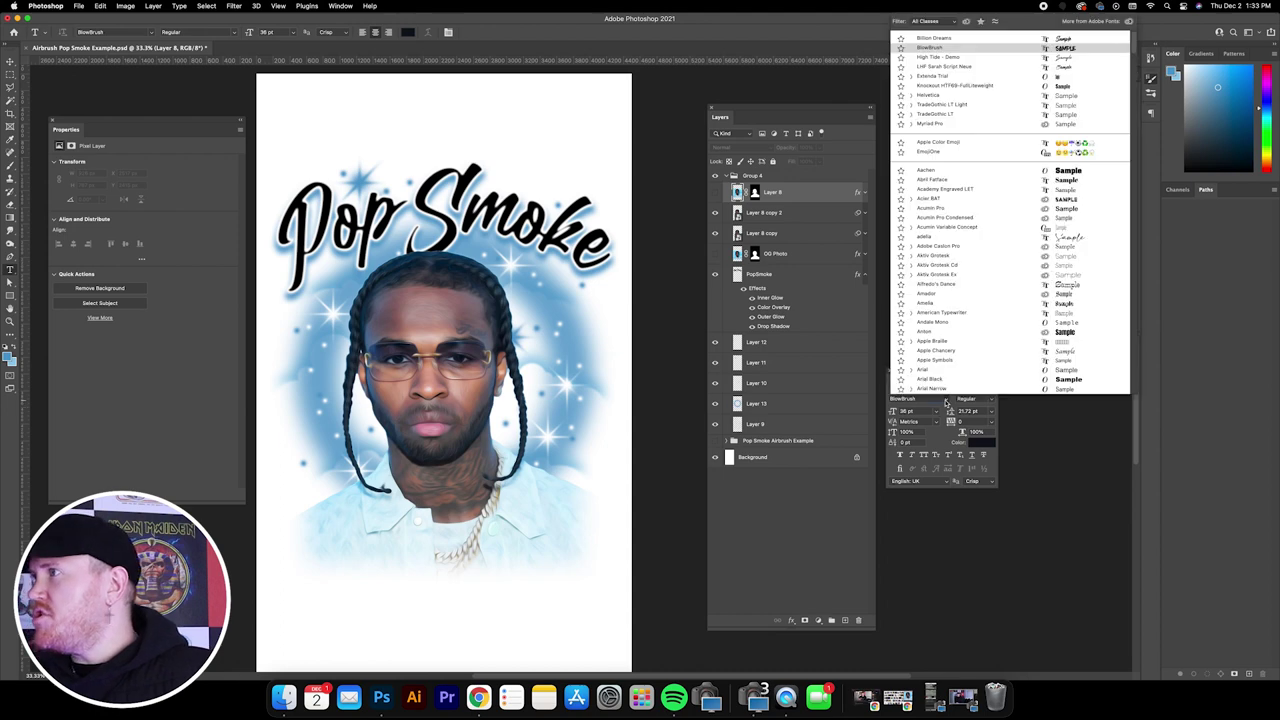
left_click(950, 47)
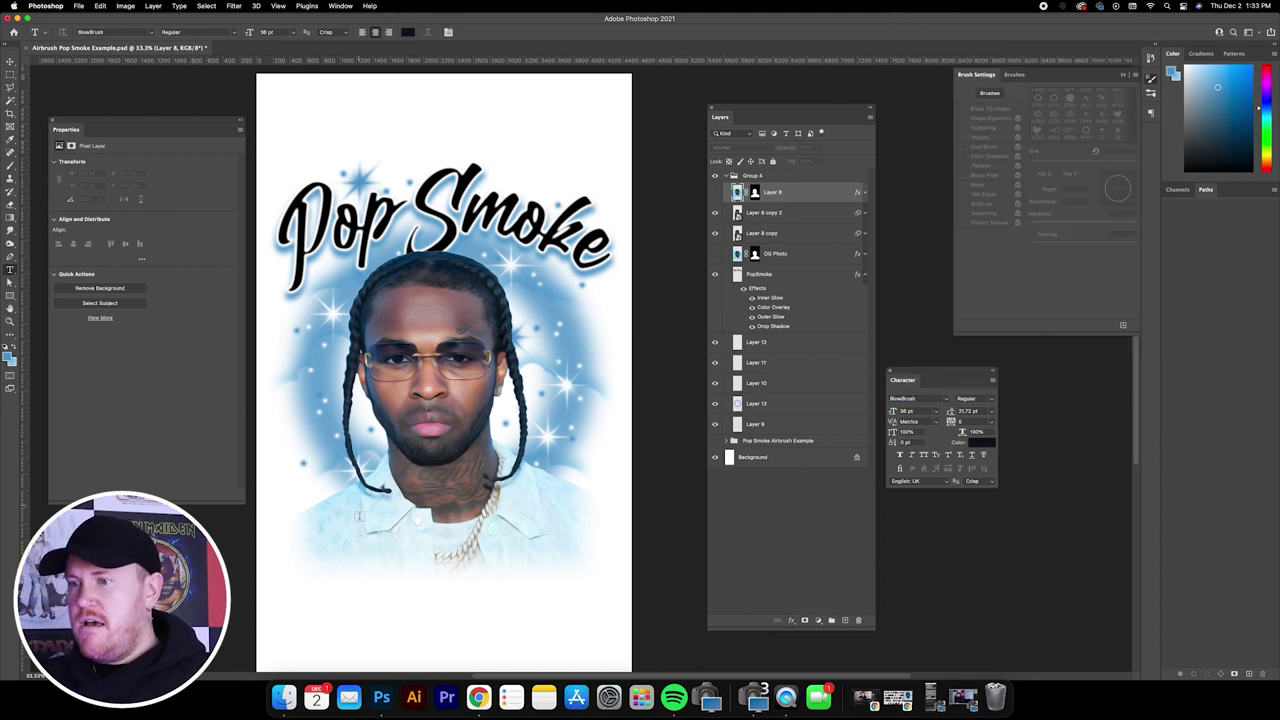
scroll(358, 516, "down", 1)
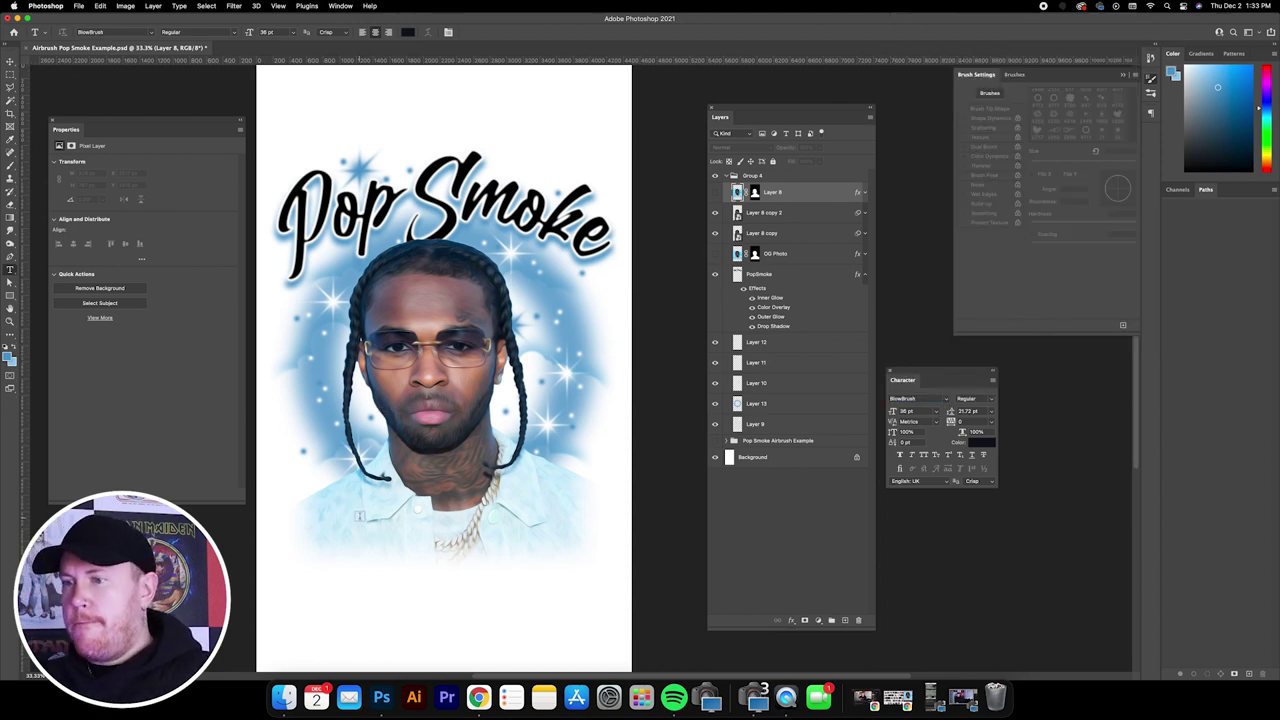
- Add the text 'LONG LIVE THE WOO' and move it to the top of the canvas
left_click(291, 567)
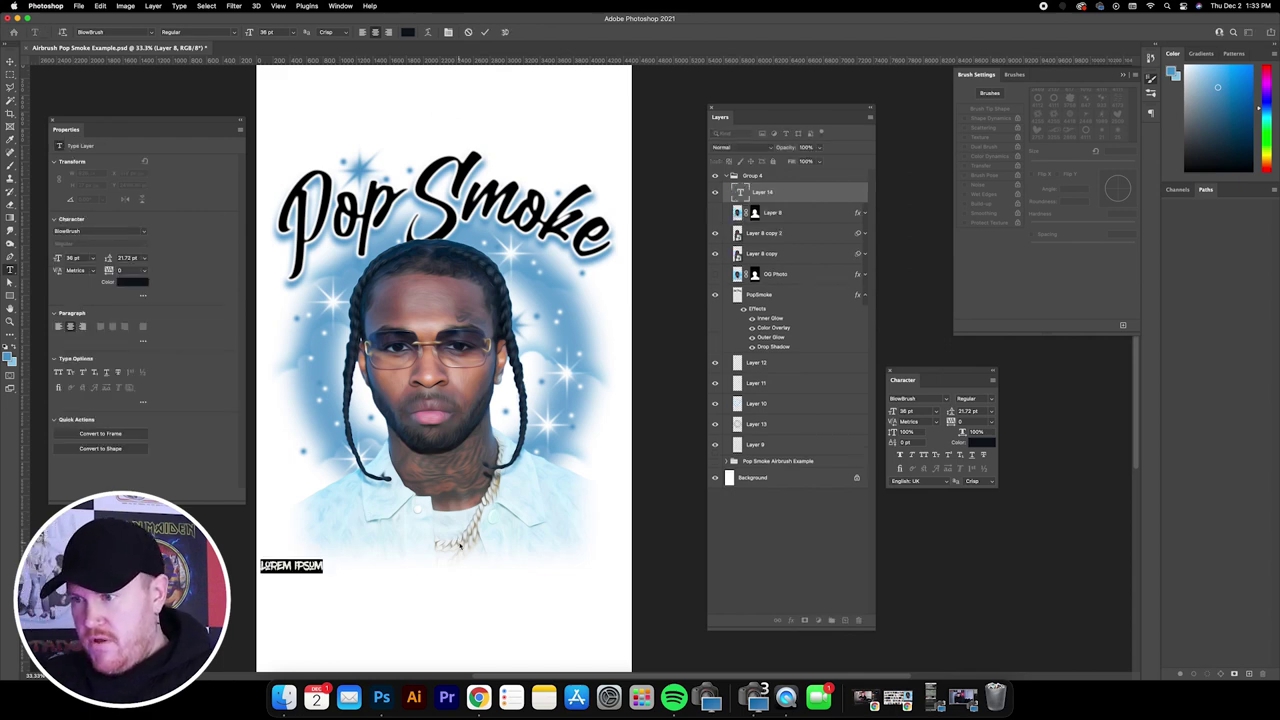
type("LONG LIVE ")
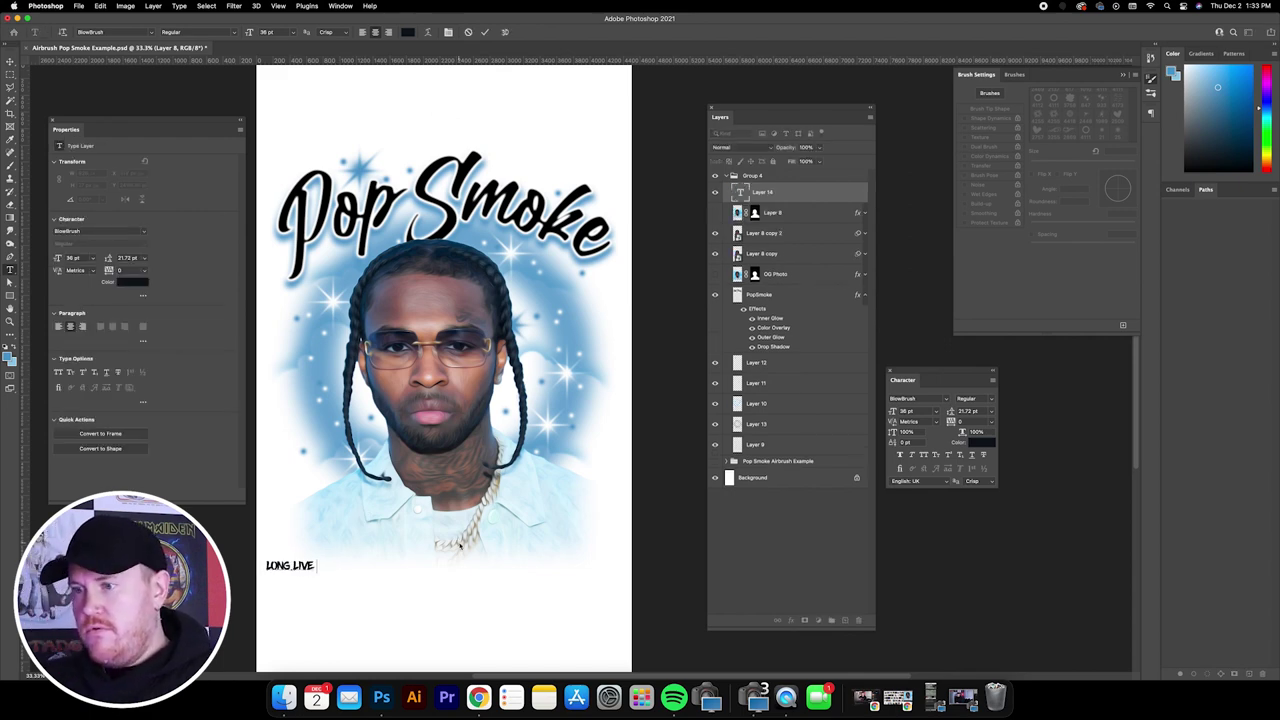
type("IN THE WOO")
key("super+a")
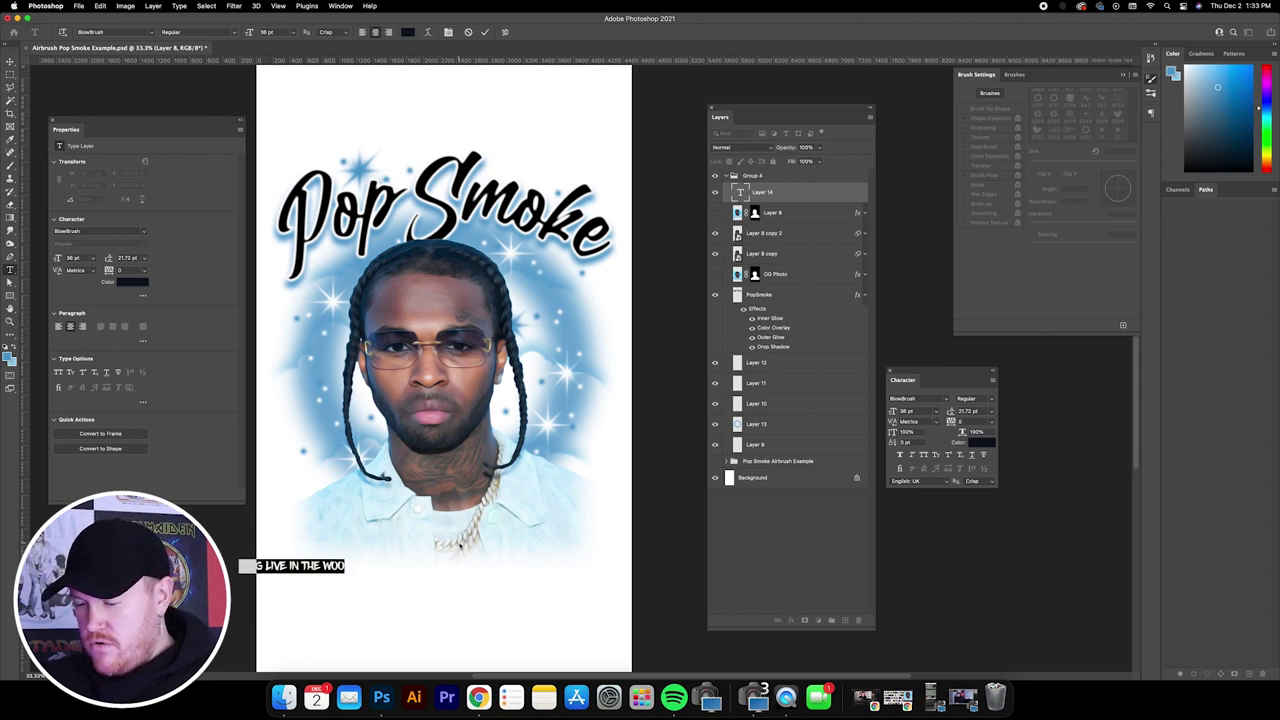
key("BackSpace")
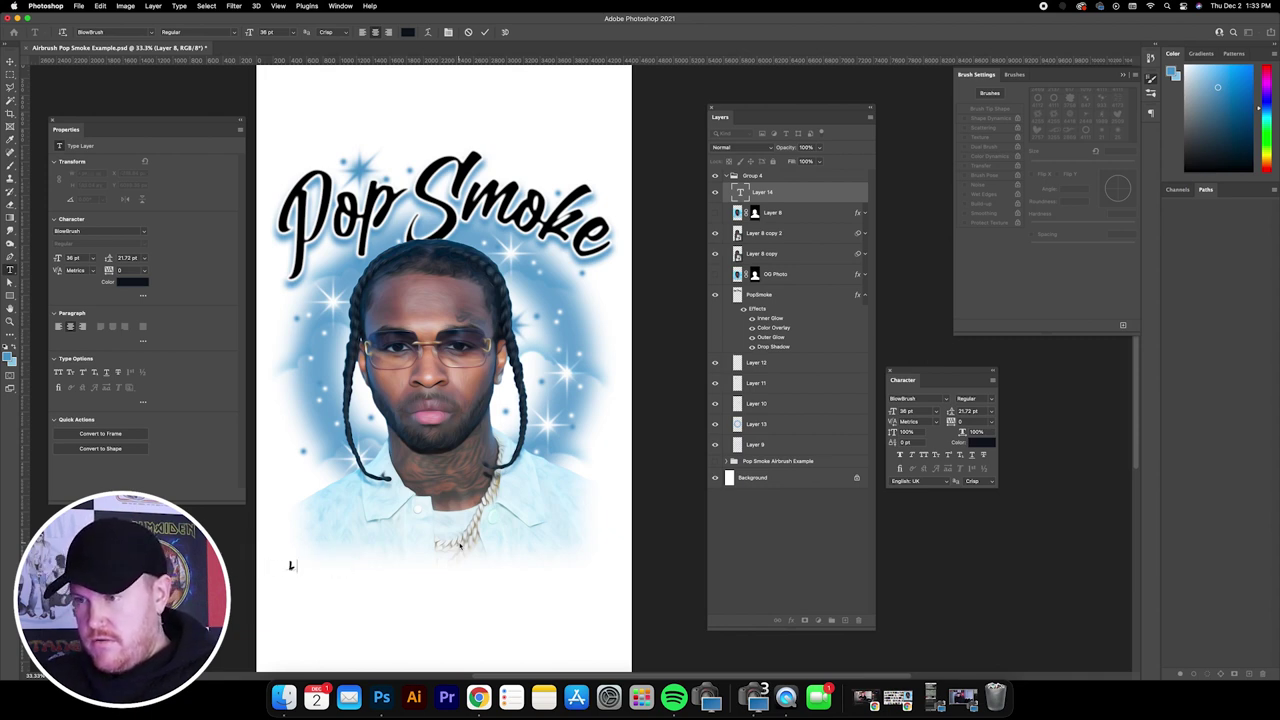
type("LONG LIVE THE WOO")
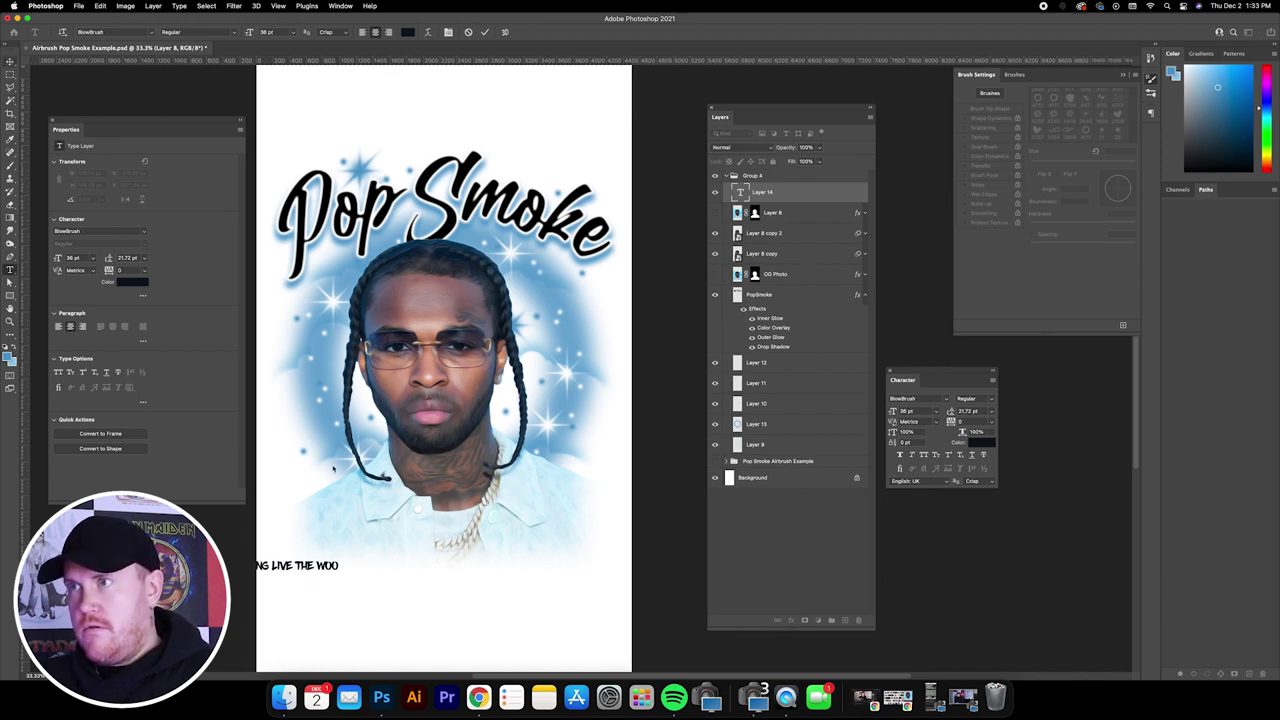
key("Escape")
key("v")
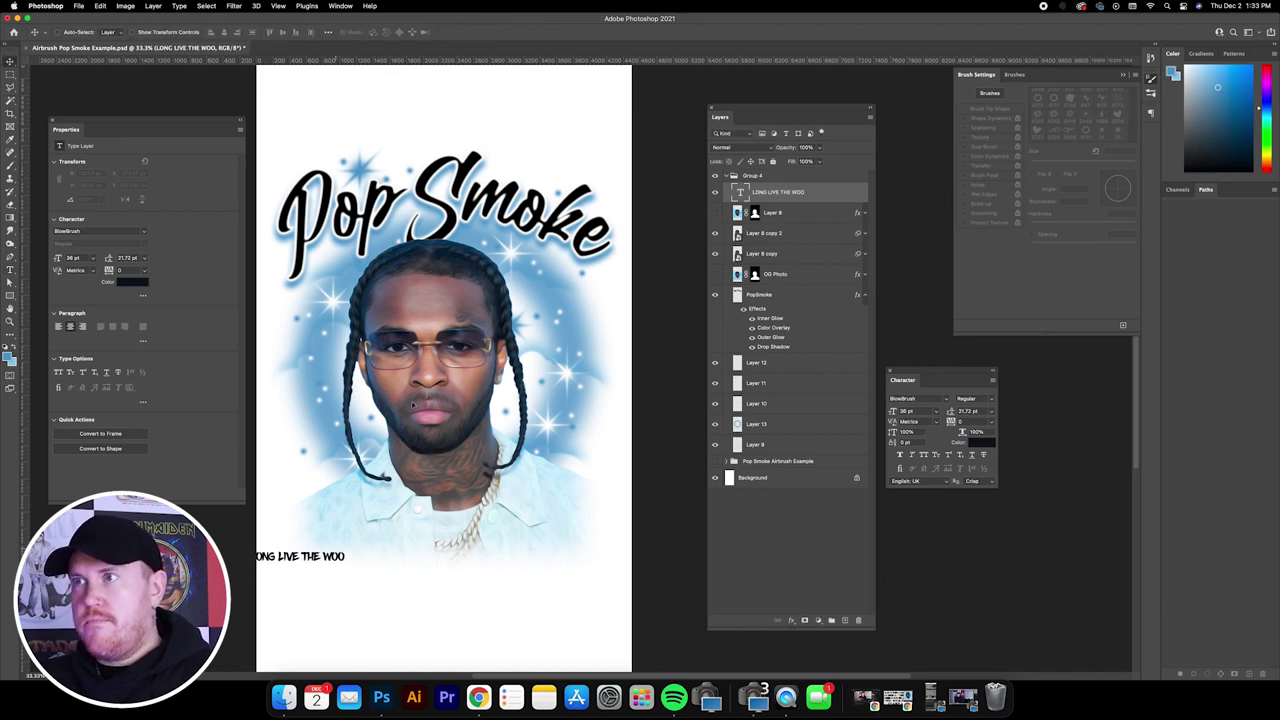
left_click_drag(334, 467, 406, 36)
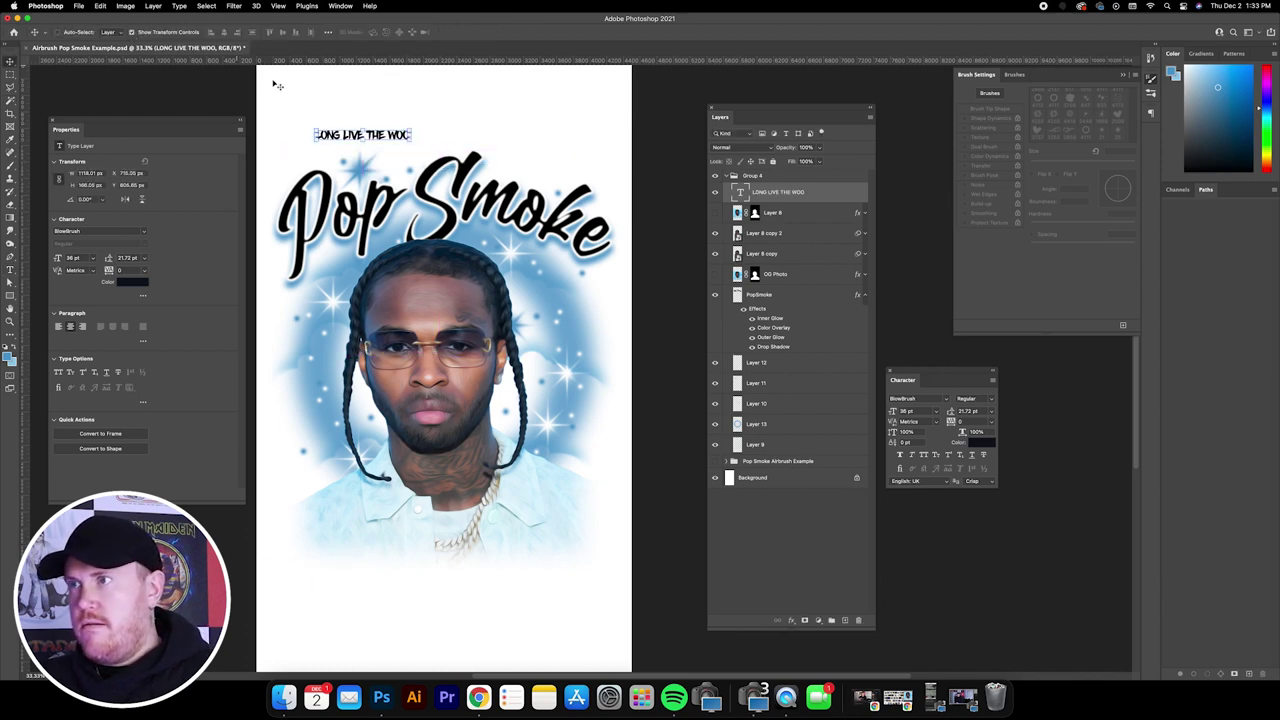
- Scale 'LONG LIVE THE WOO' up to about 131 pt and centre it beneath the portrait
key("ctrl+t")
left_click_drag(410, 129, 603, 99)
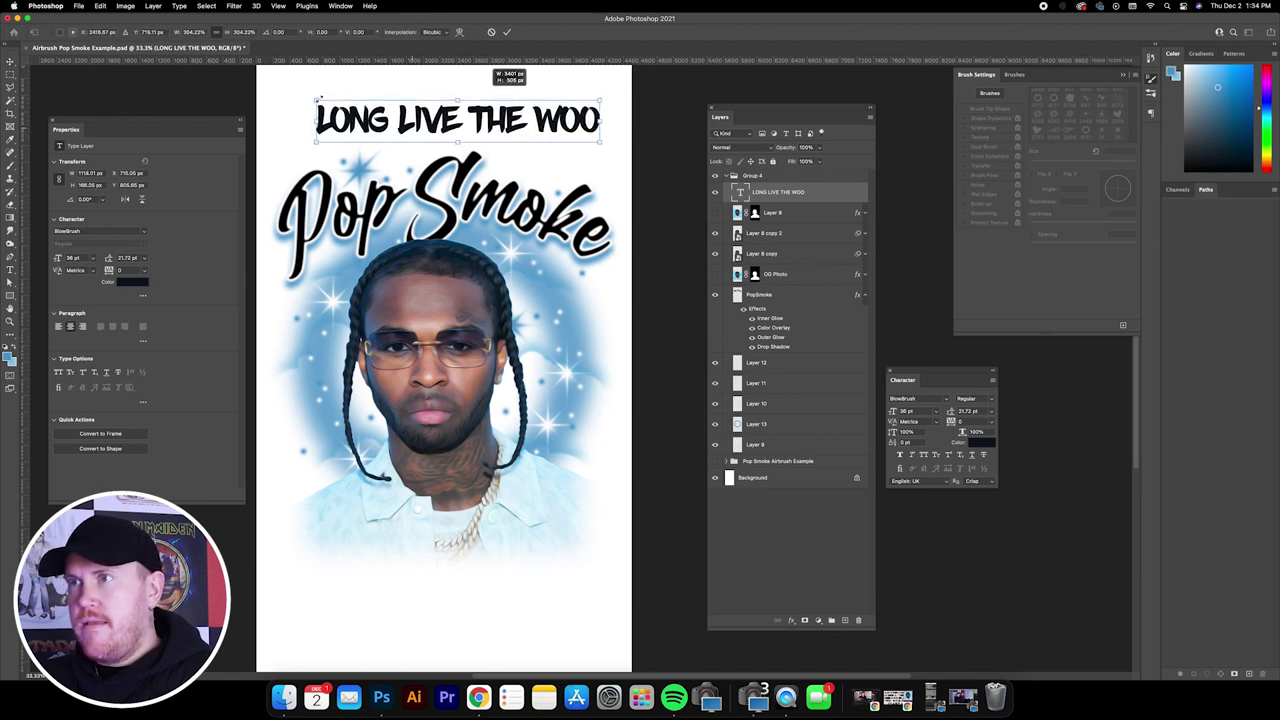
left_click_drag(316, 100, 286, 92)
key("Return")
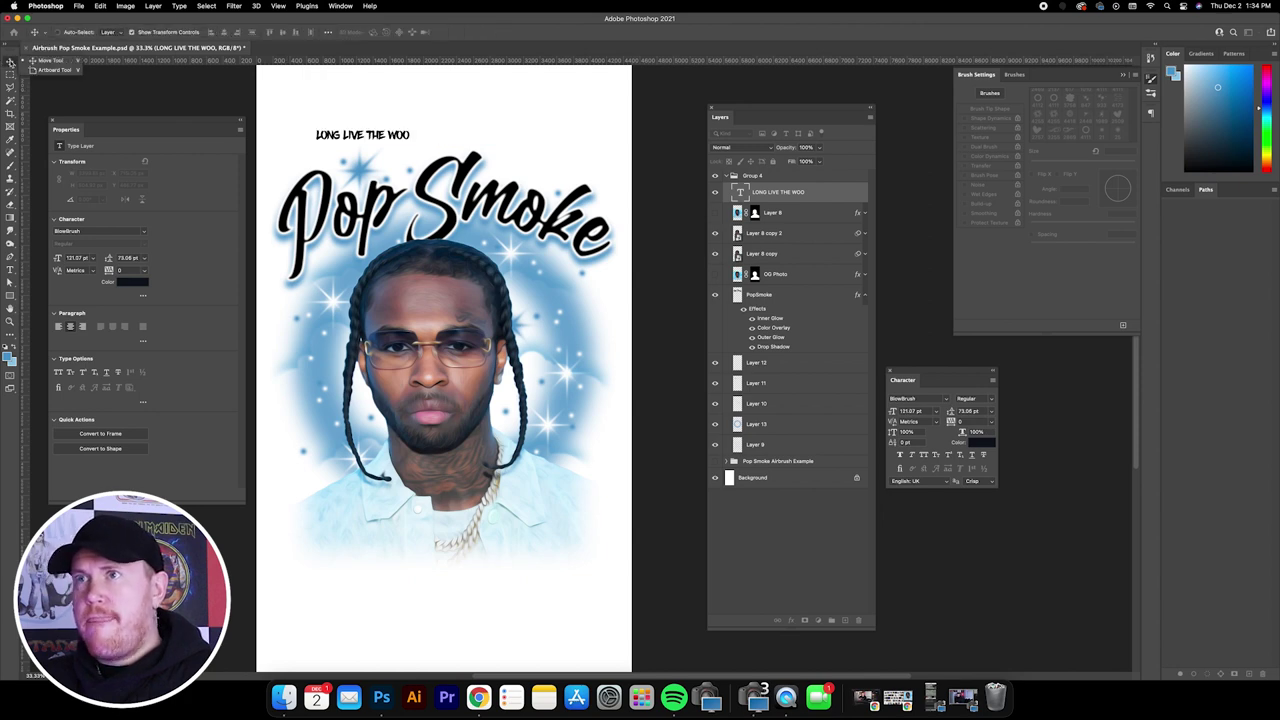
left_click_drag(440, 113, 469, 523)
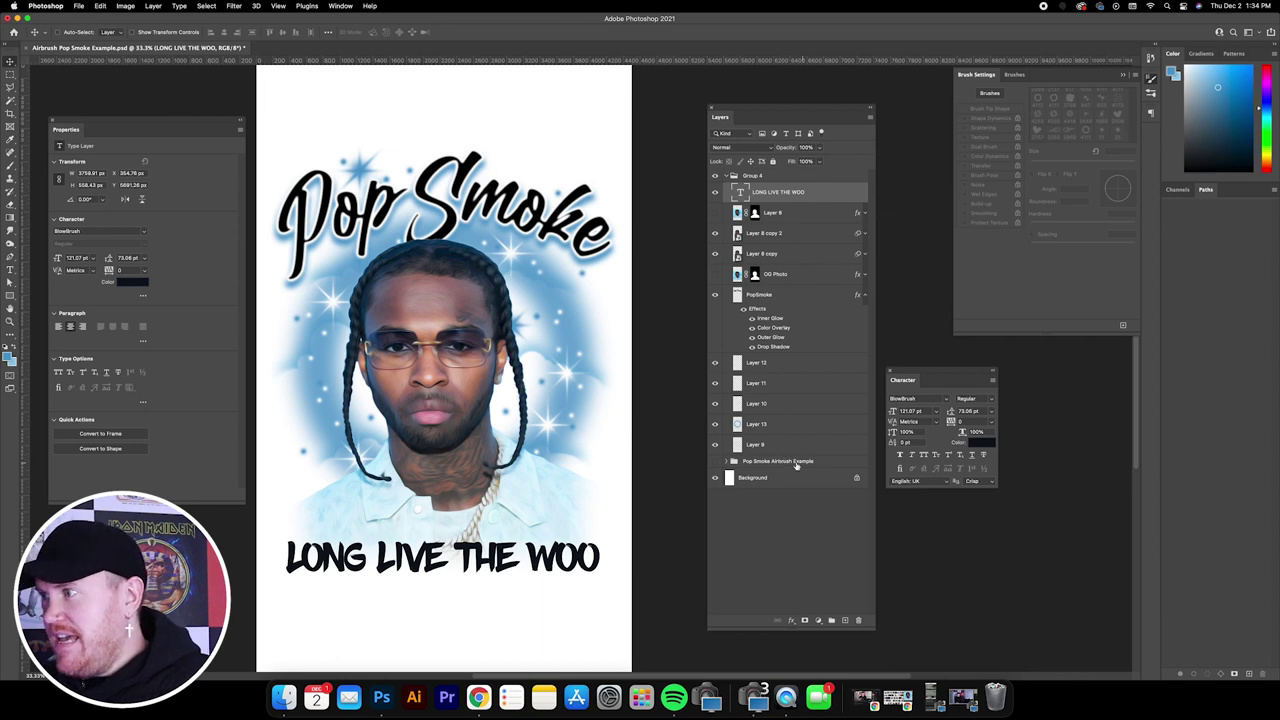
double_click(800, 304)
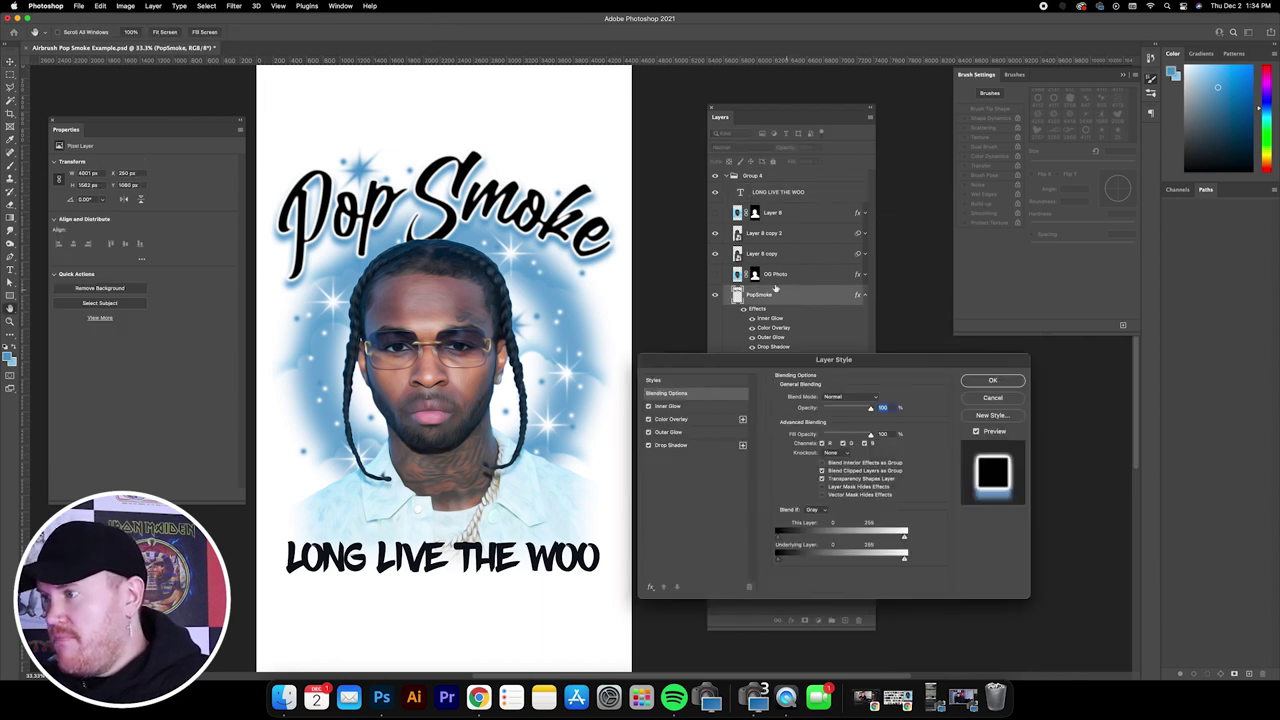
- Save PopSmoke's blue glow and shadow effects as the new style preset Style 2
left_click(684, 381)
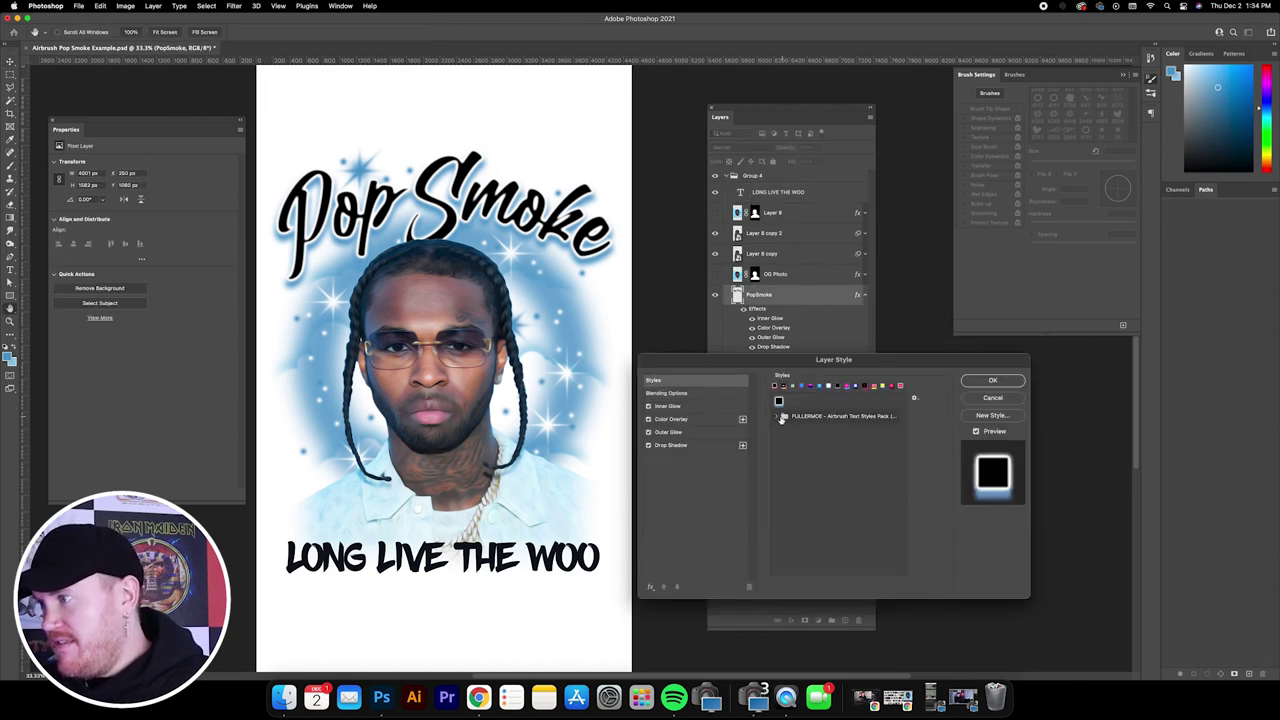
left_click(779, 416)
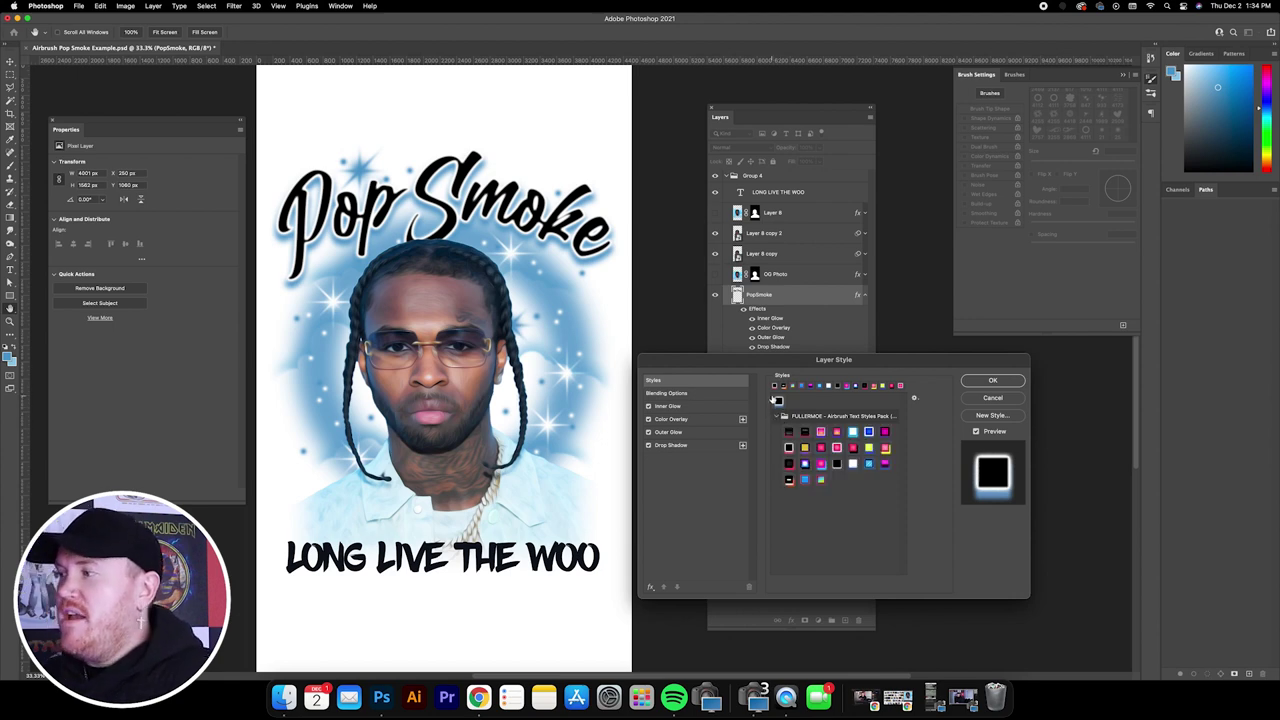
left_click(992, 415)
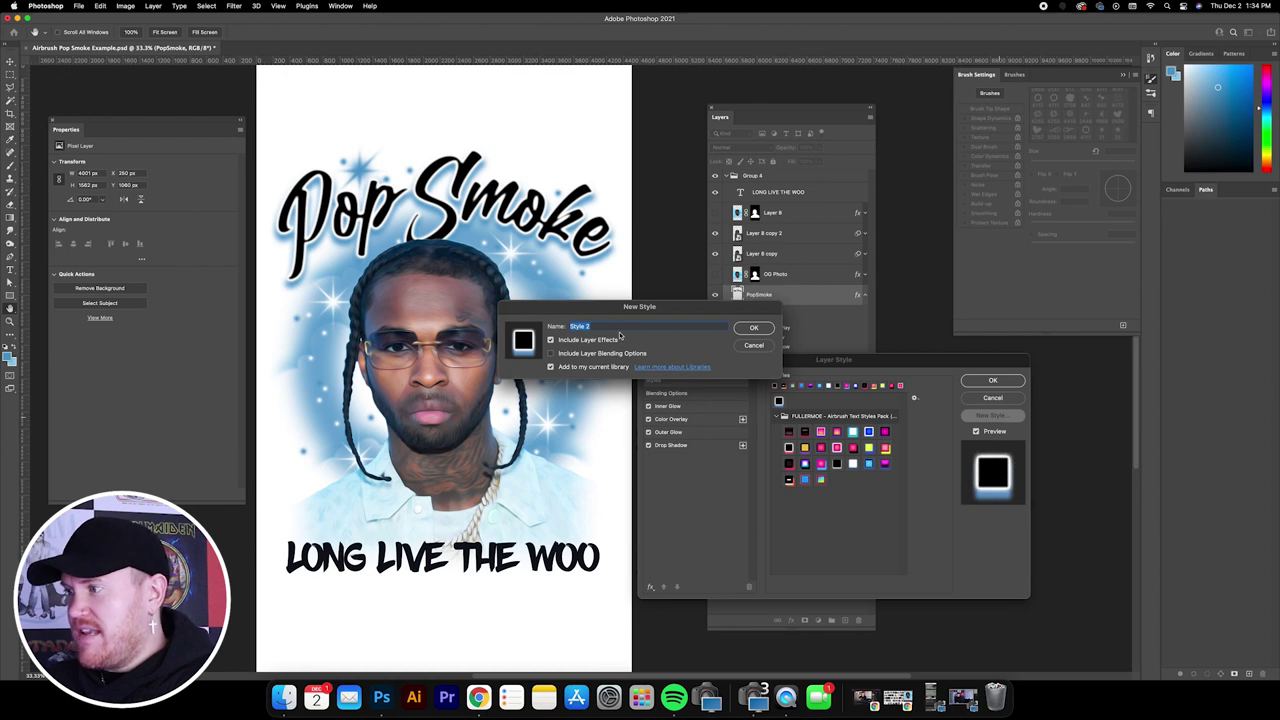
left_click(750, 328)
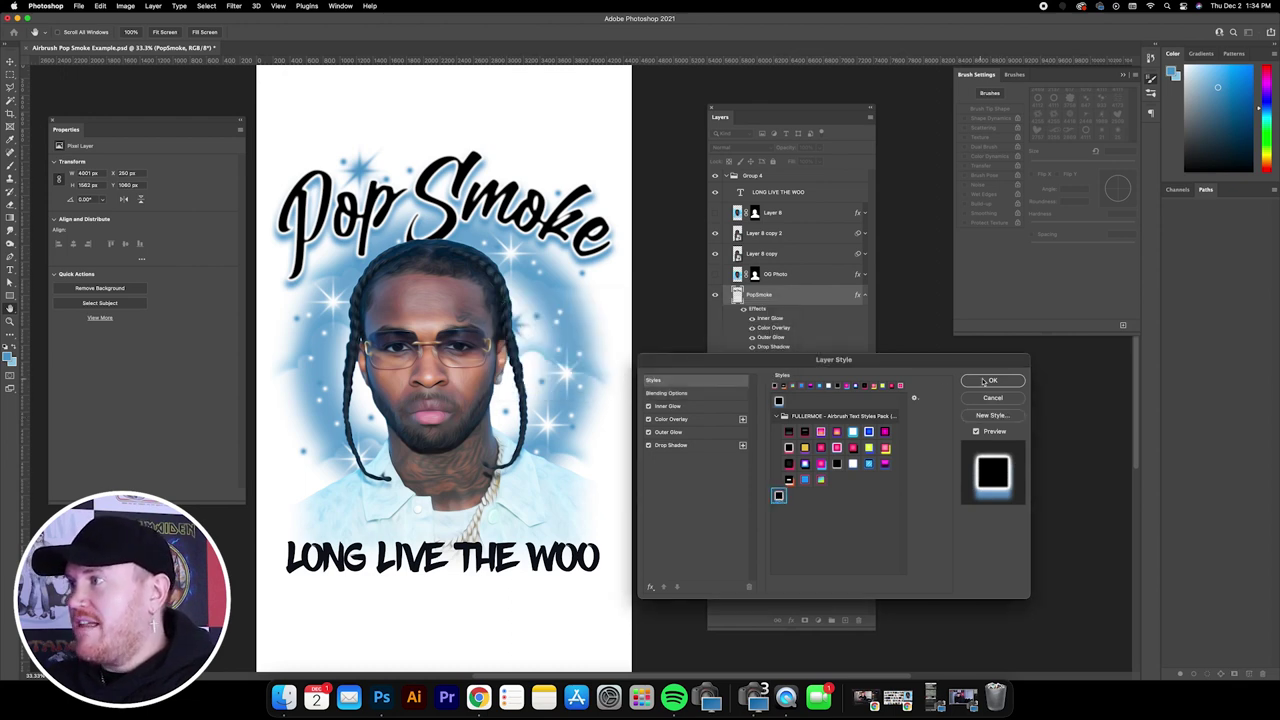
- Apply the saved blue-glow title style to LONG LIVE THE WOO, shorten its drop shadow to about 60, and nudge it up
double_click(830, 193)
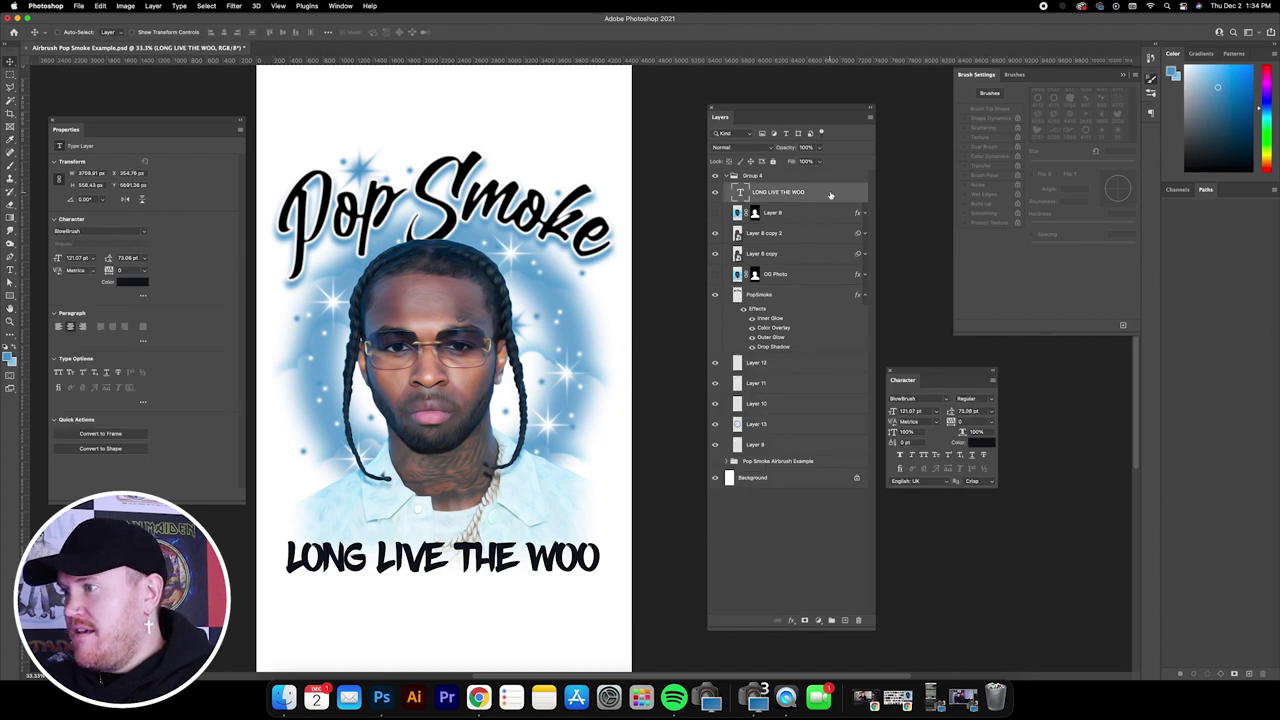
left_click(718, 383)
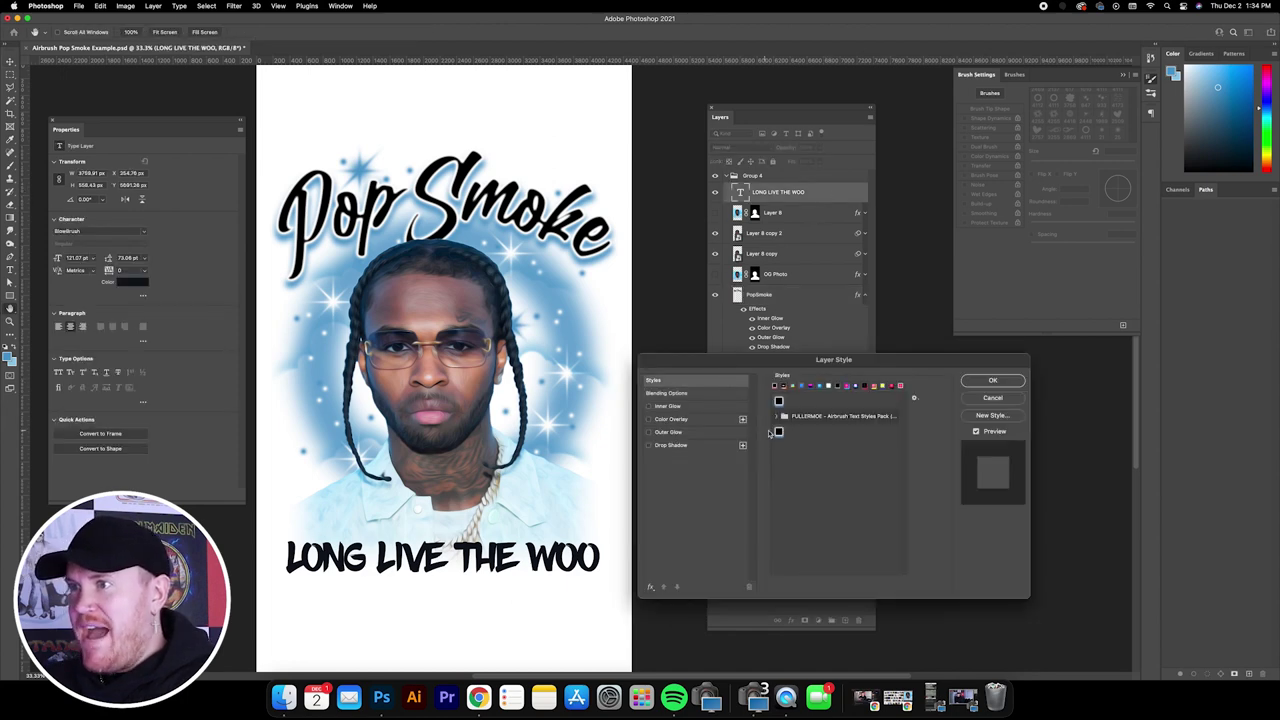
left_click(779, 431)
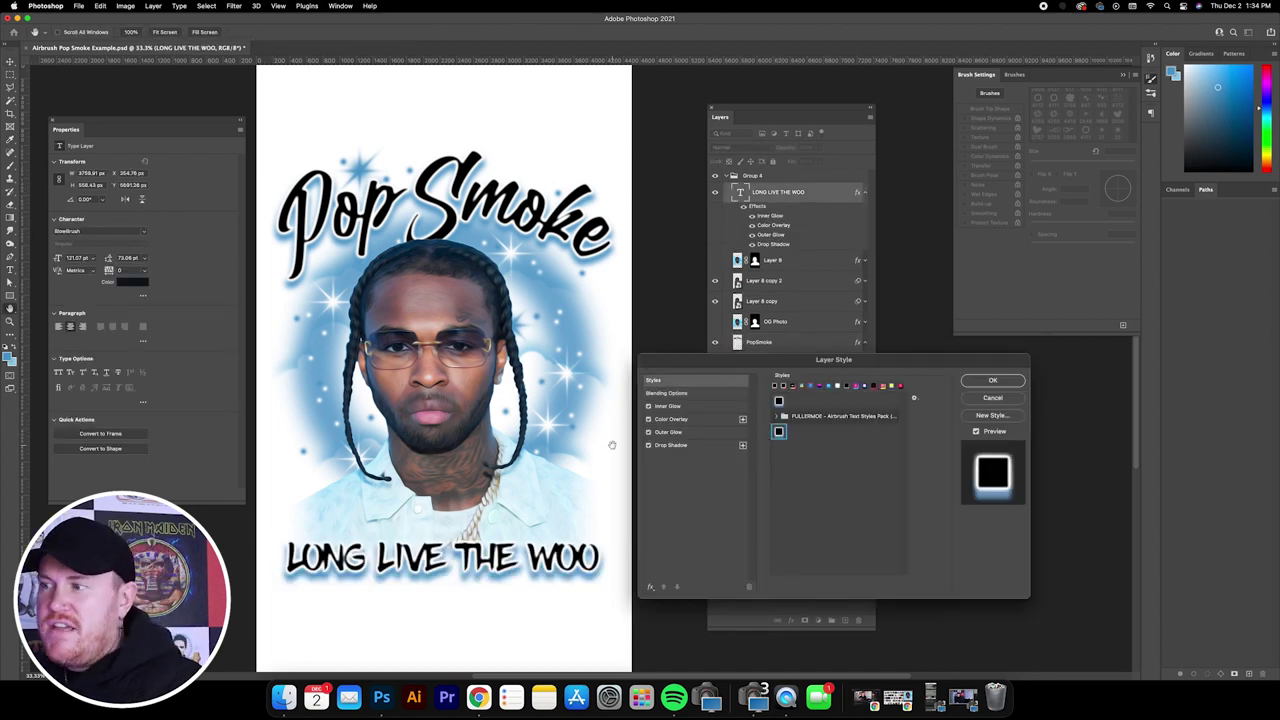
left_click(672, 445)
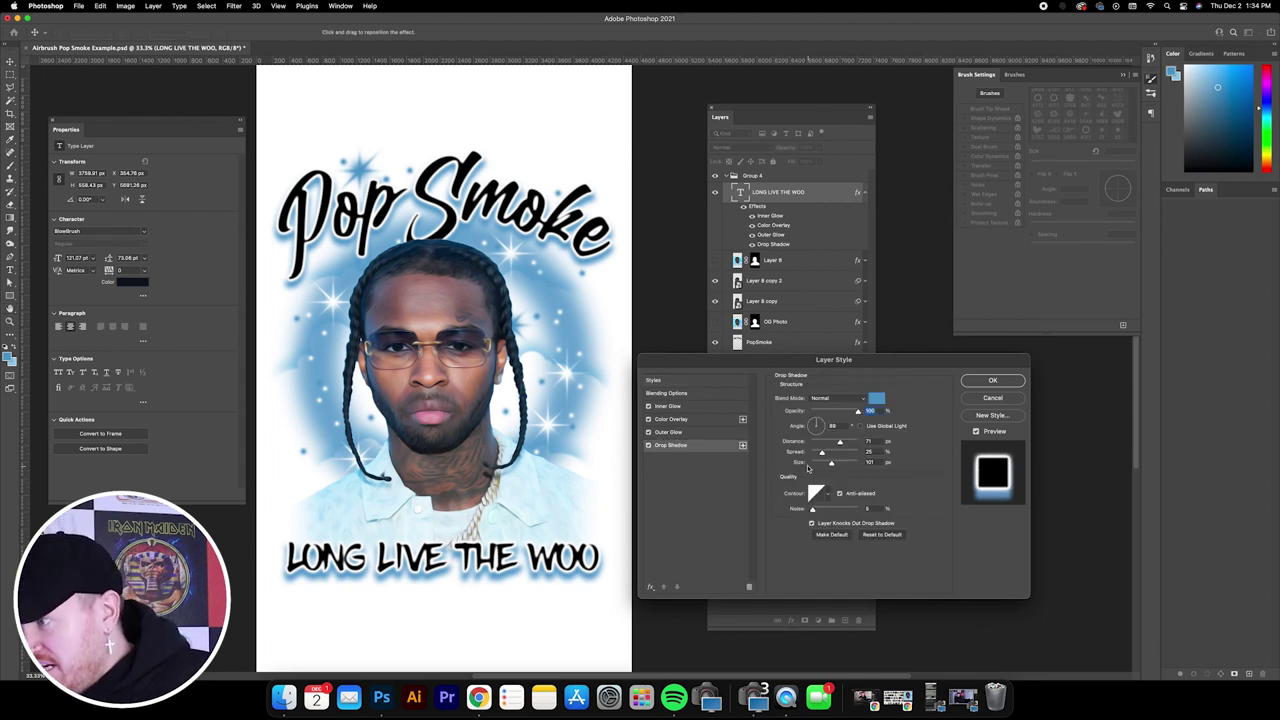
left_click_drag(840, 445, 829, 444)
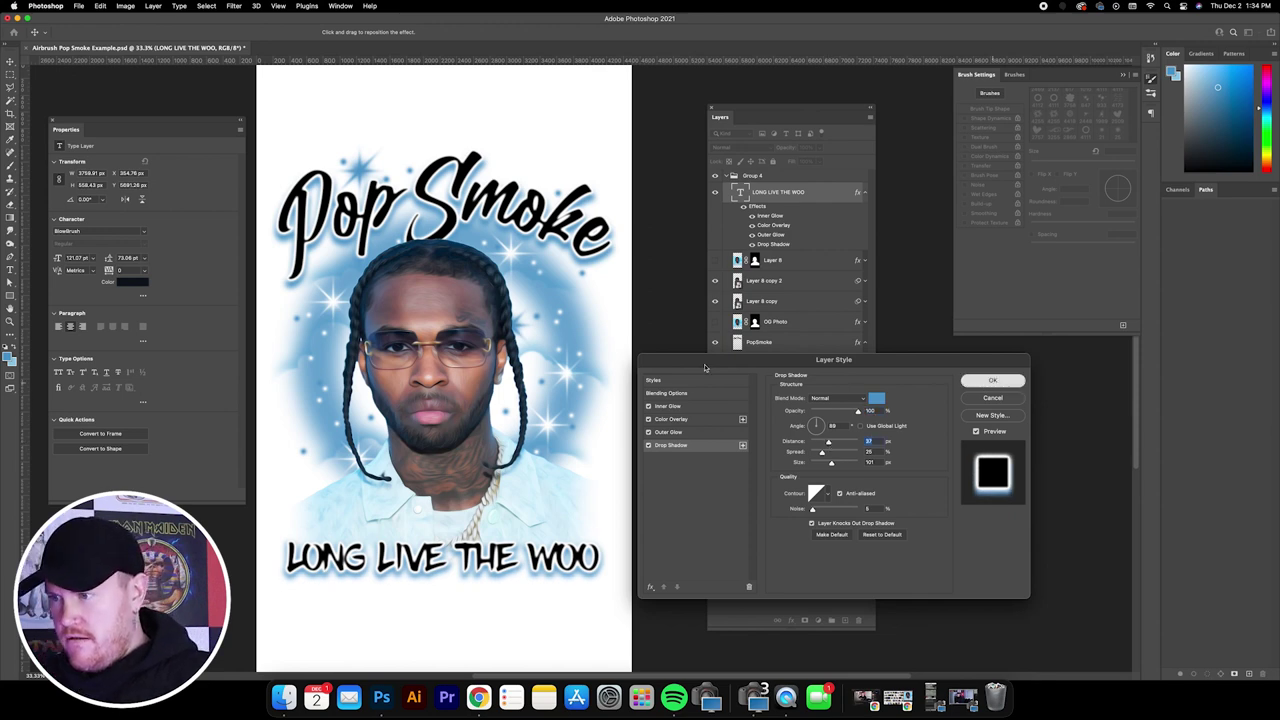
left_click(993, 383)
left_click_drag(497, 560, 520, 538)
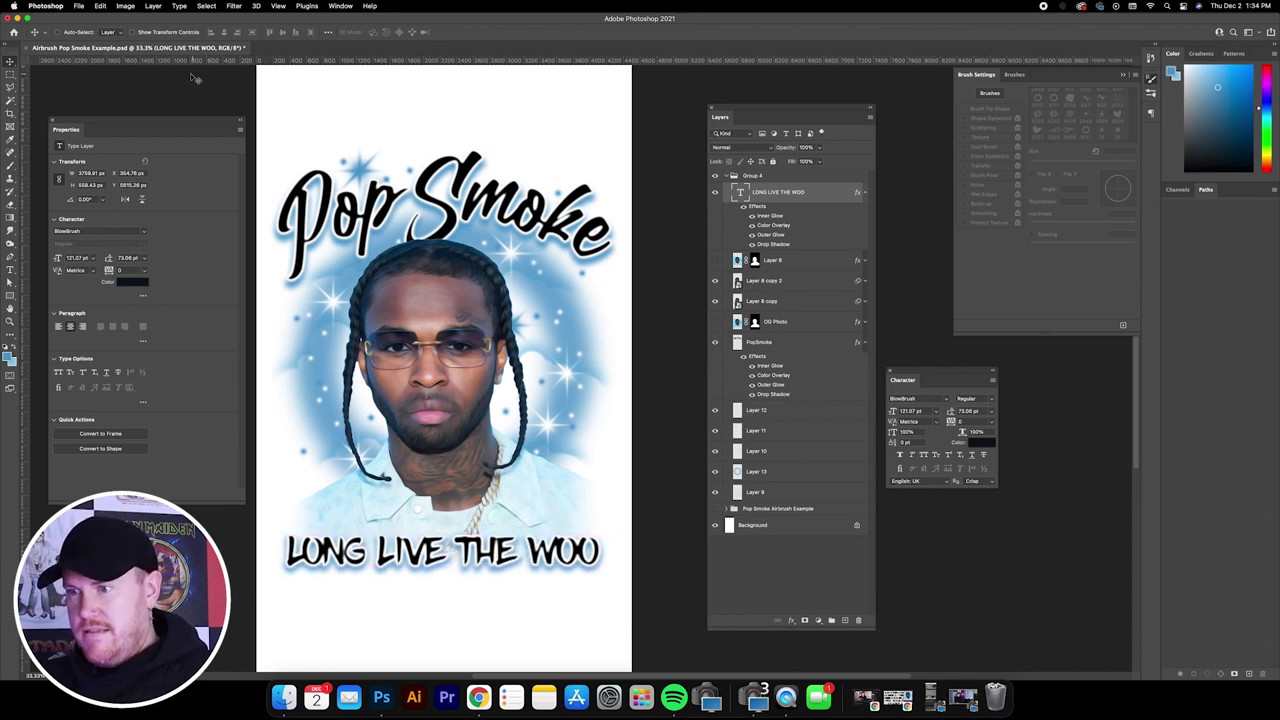
- Widen LONG LIVE THE WOO by stretching both sides with the transform controls
left_click(133, 32)
left_click(285, 566)
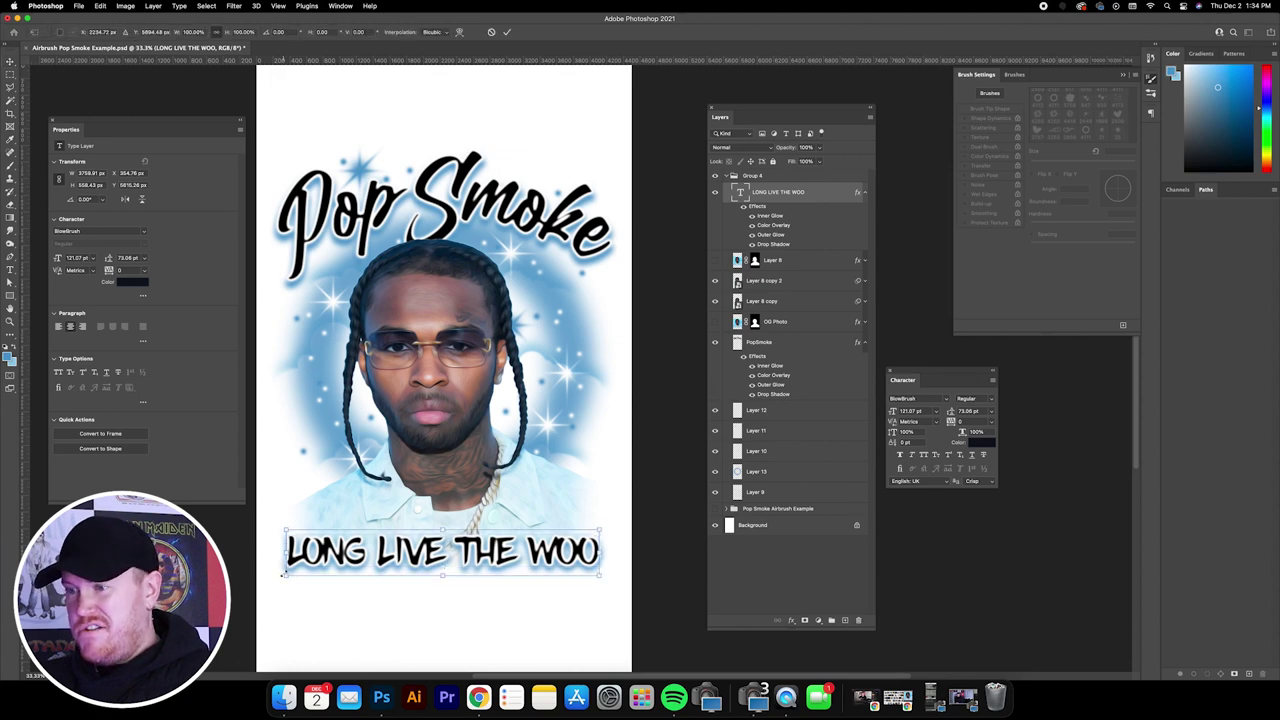
left_click_drag(285, 573, 280, 577)
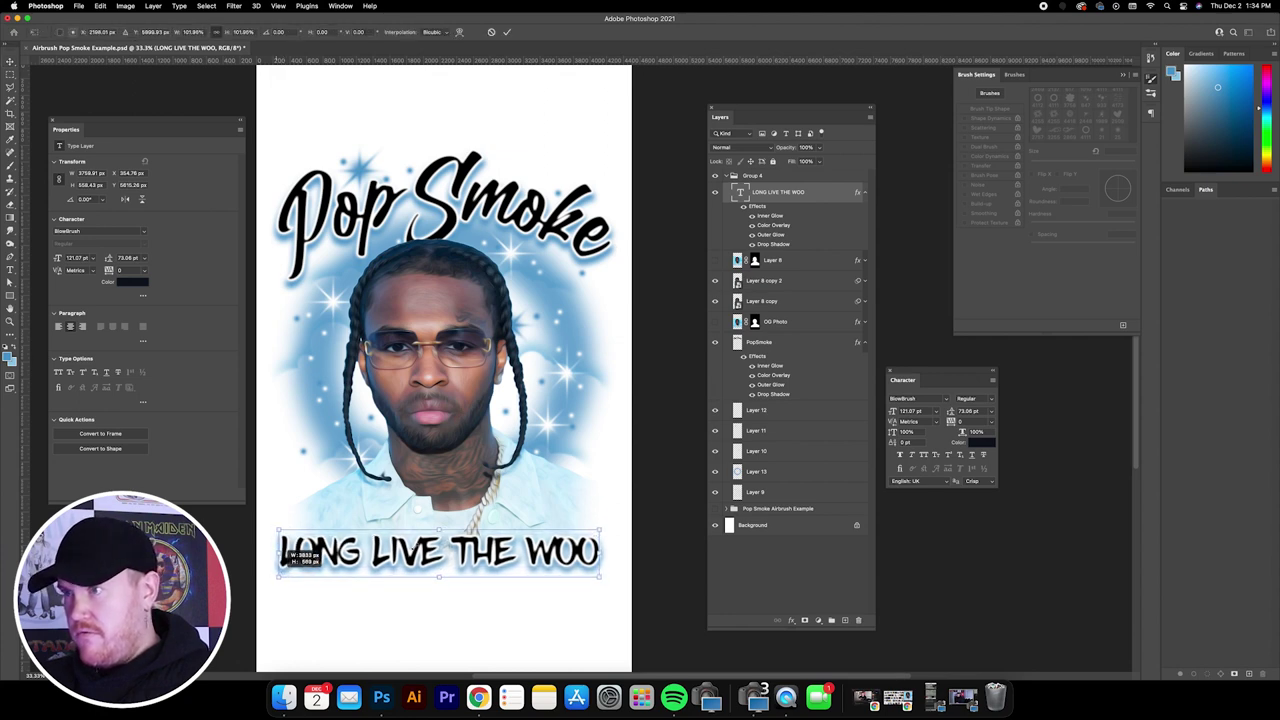
mouse_move(600, 531)
left_mouse_down()
mouse_move(596, 514)
mouse_move(604, 528)
left_mouse_up()
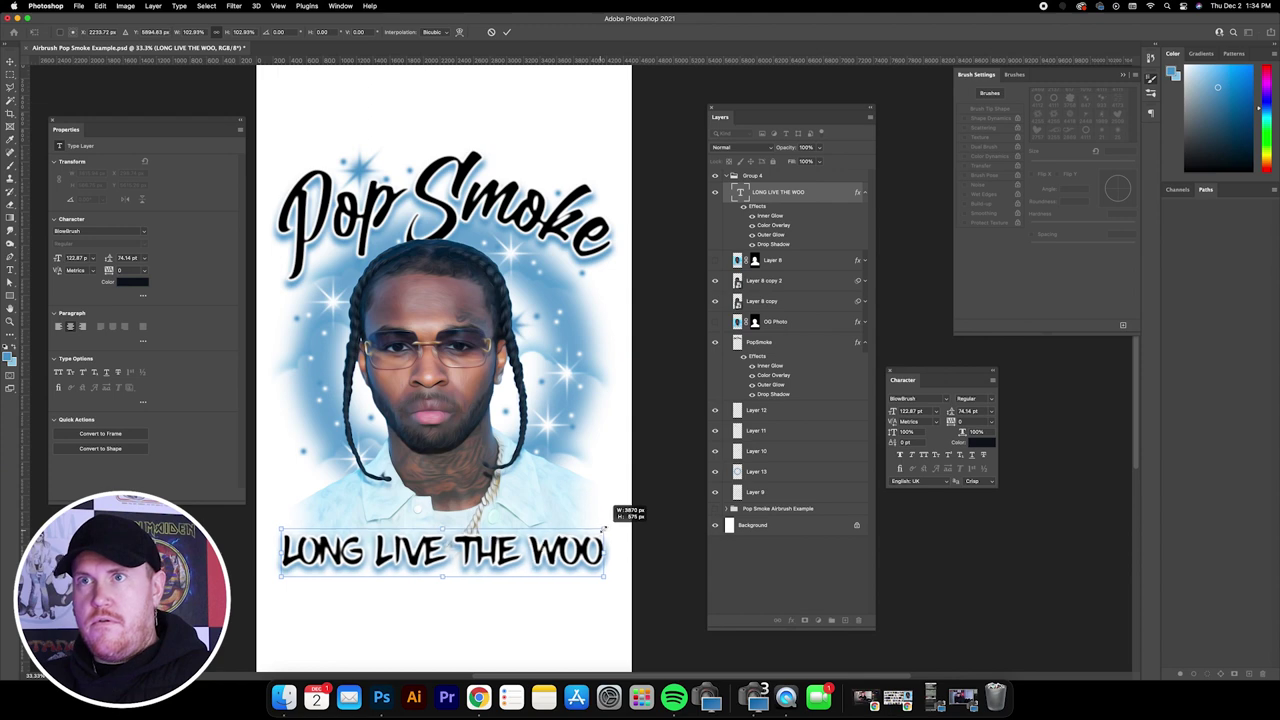
left_click(10, 61)
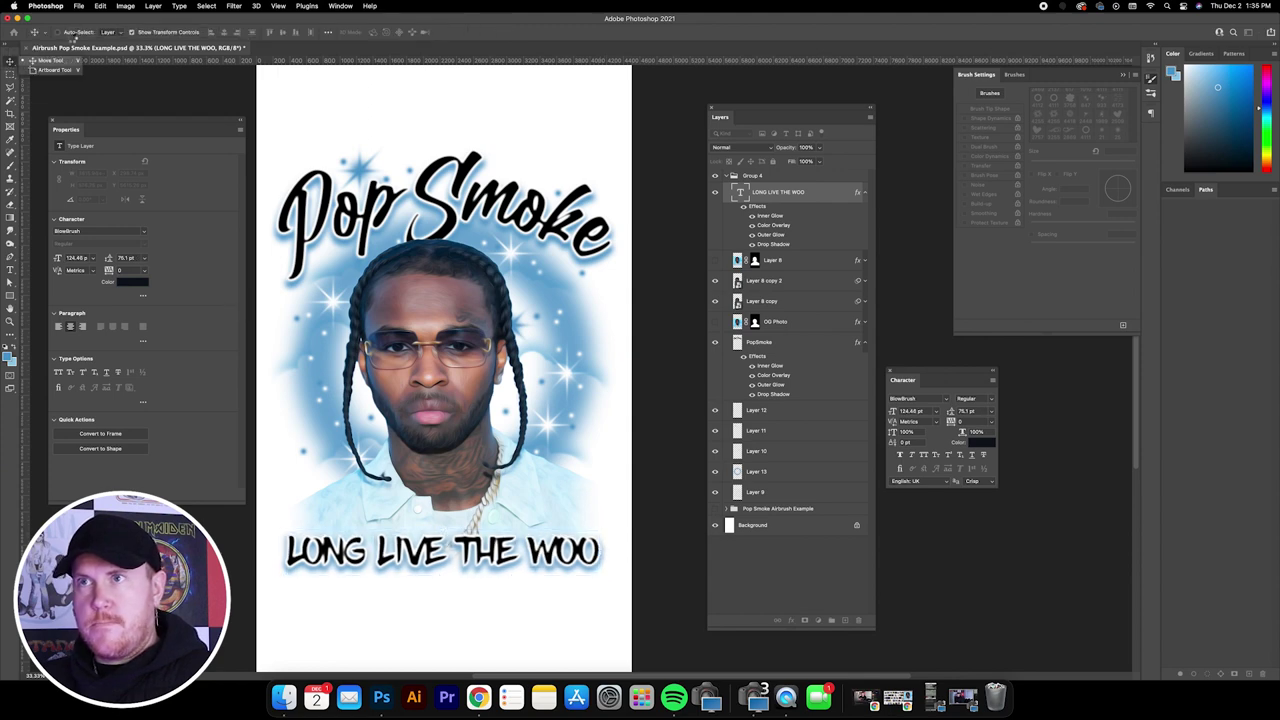
- Recentre LONG LIVE THE WOO beneath the portrait, then select Layer 9
left_click(48, 61)
mouse_move(499, 386)
left_mouse_down()
mouse_move(491, 366)
mouse_move(512, 364)
left_mouse_up()
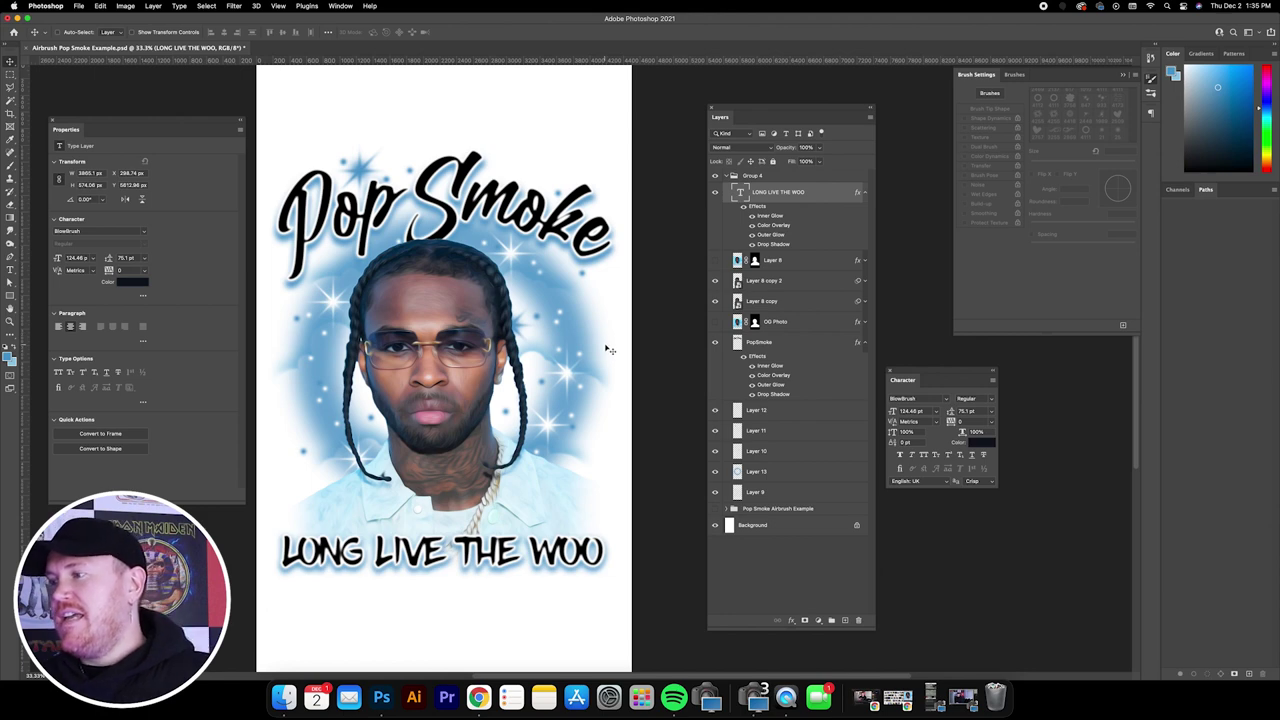
left_click(788, 496)
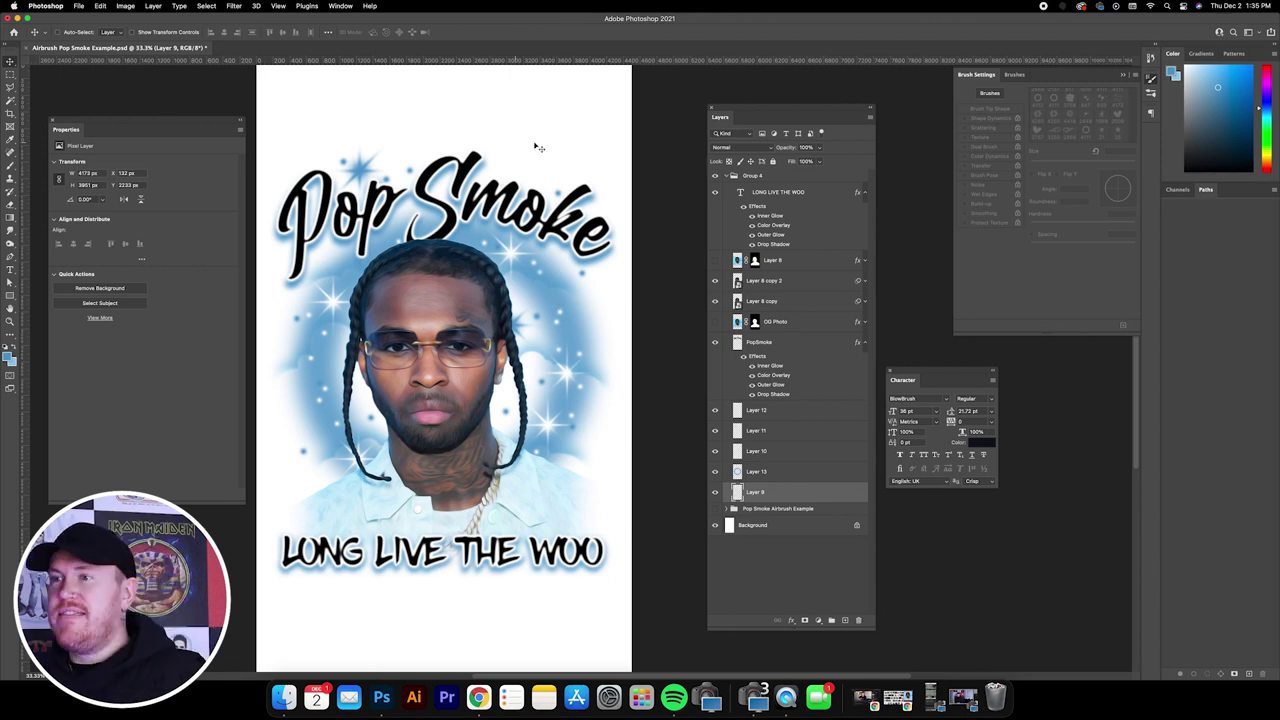
- From FULLERMOE - Master Bundle > Rue Porter Luxury Mockups, open the Heavyweight Tee (Front).psd mockup
left_click(17, 18)
left_click(476, 252)
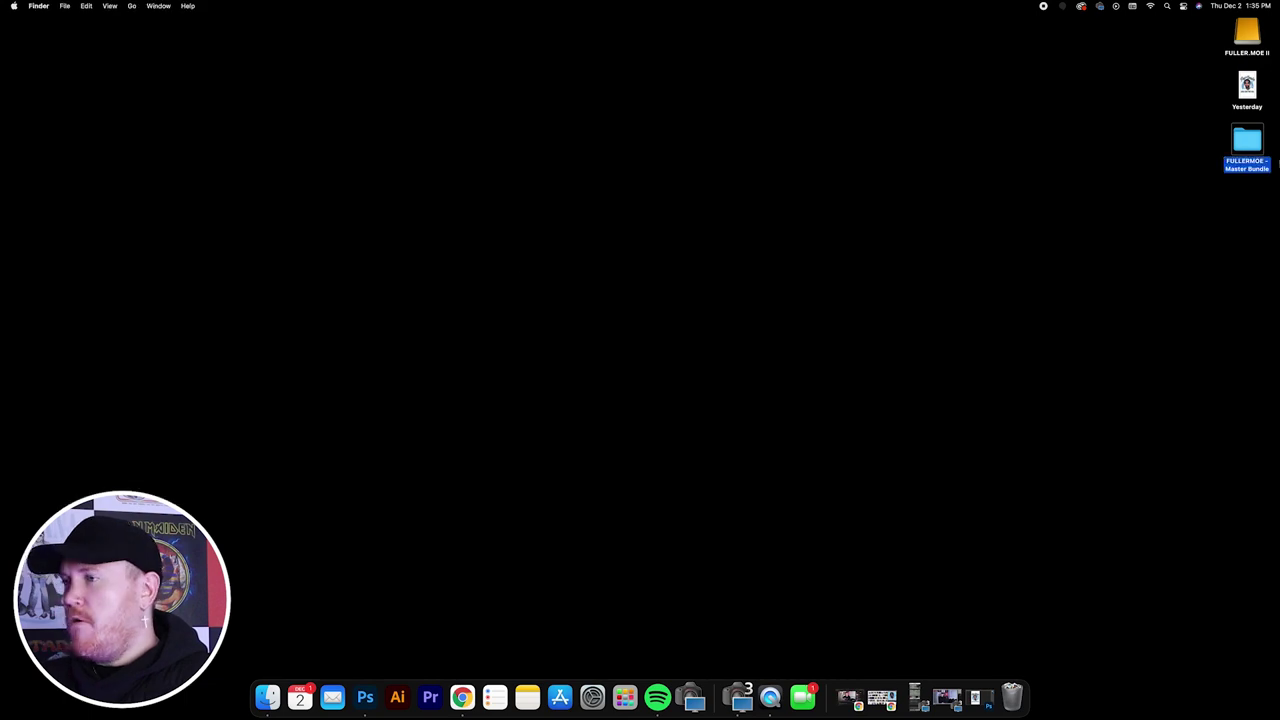
double_click(1245, 145)
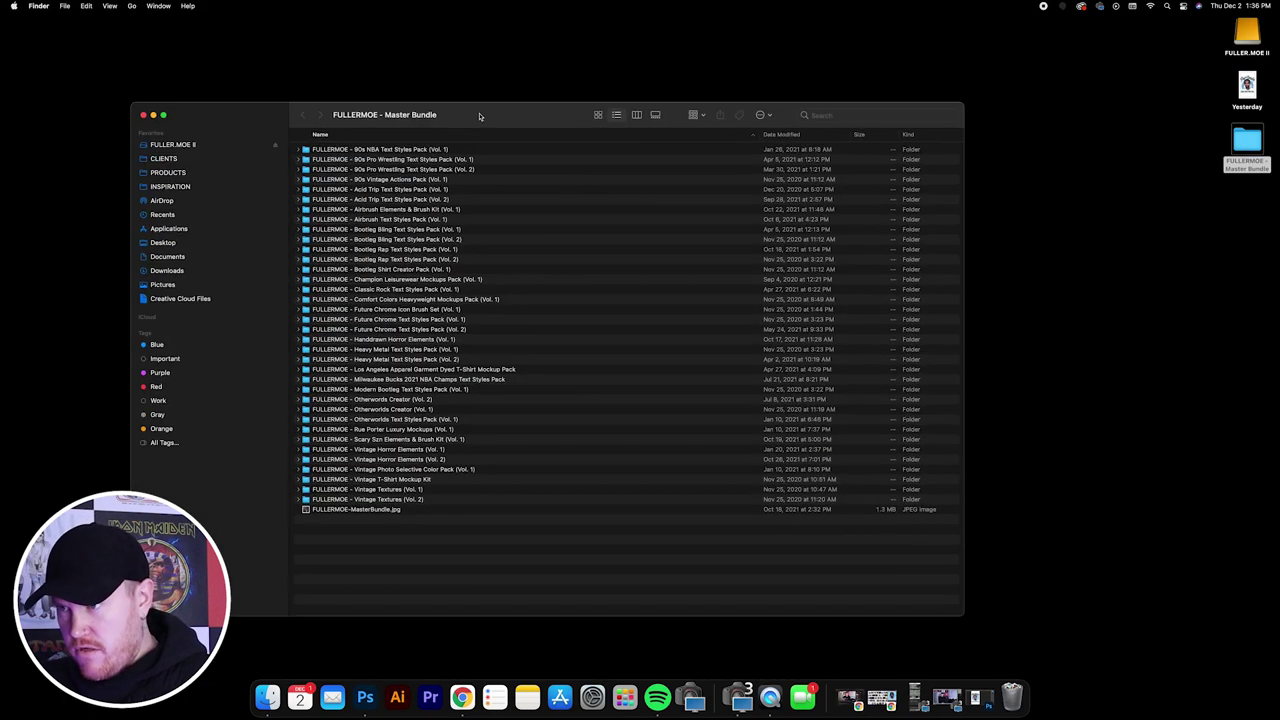
double_click(378, 436)
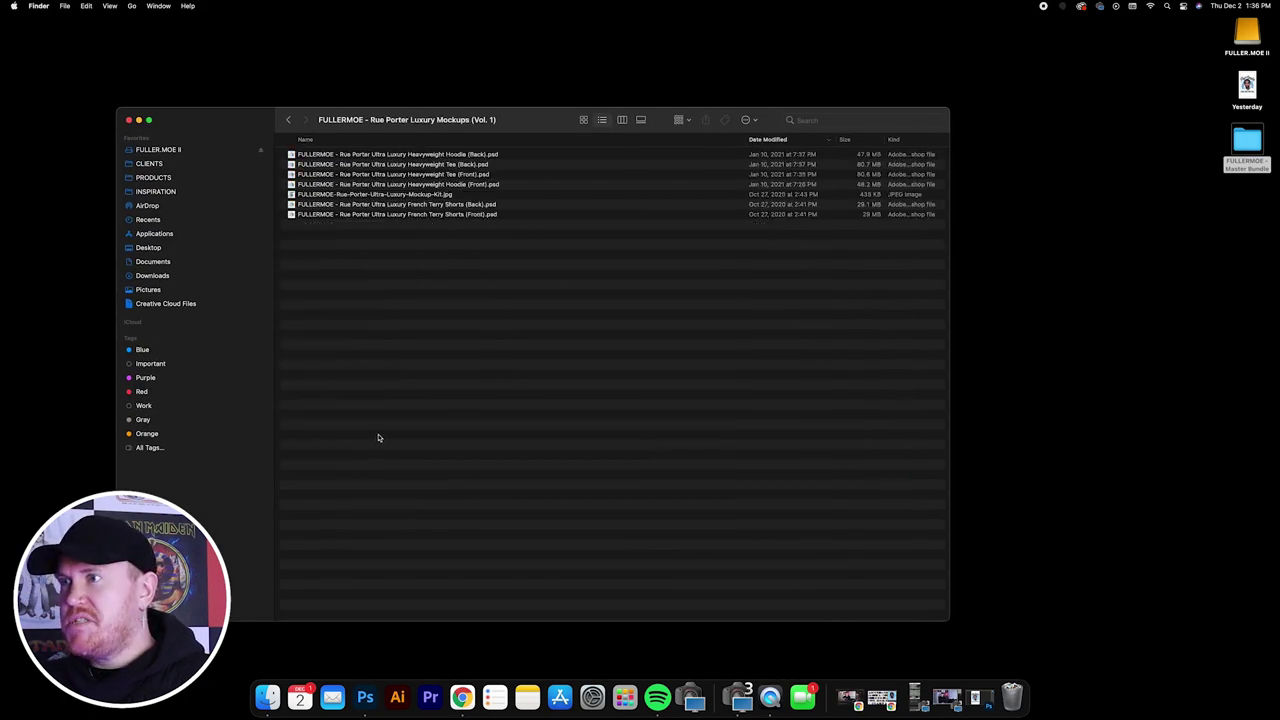
left_click(452, 175)
double_click(525, 178)
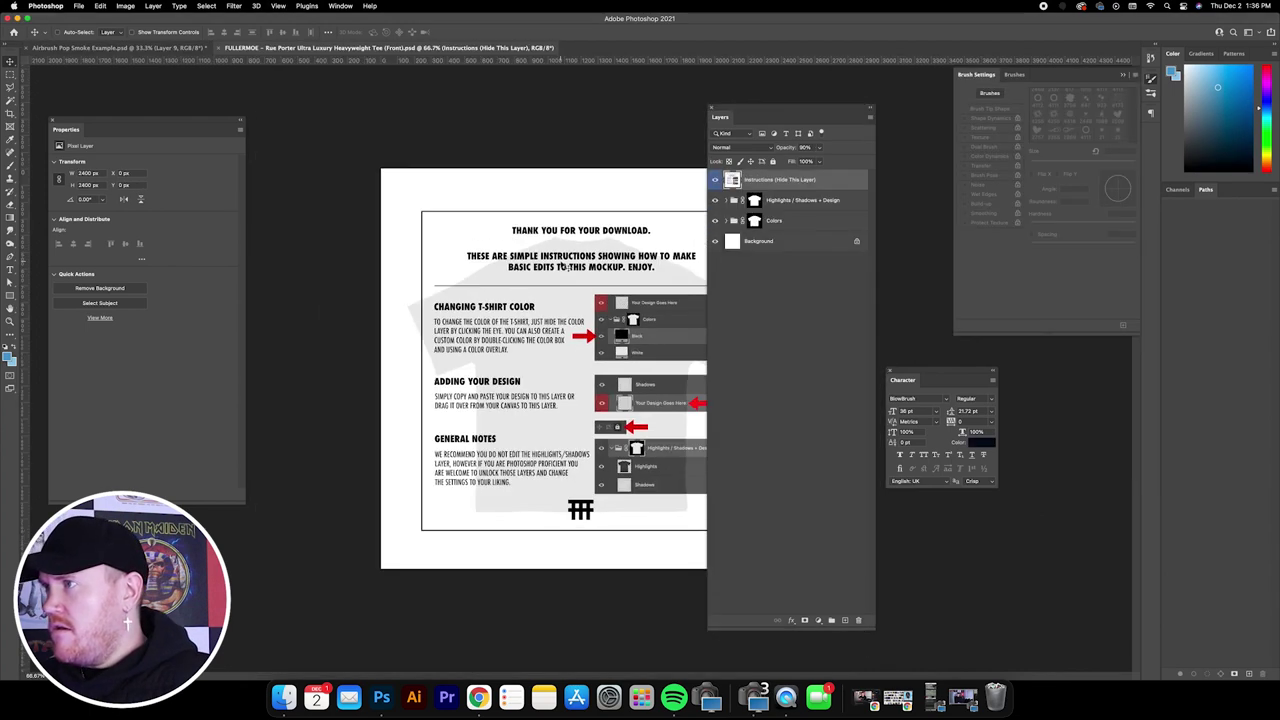
- In the mockup, hide the instructions and White colour layers so the tee shows cream
left_click(716, 180)
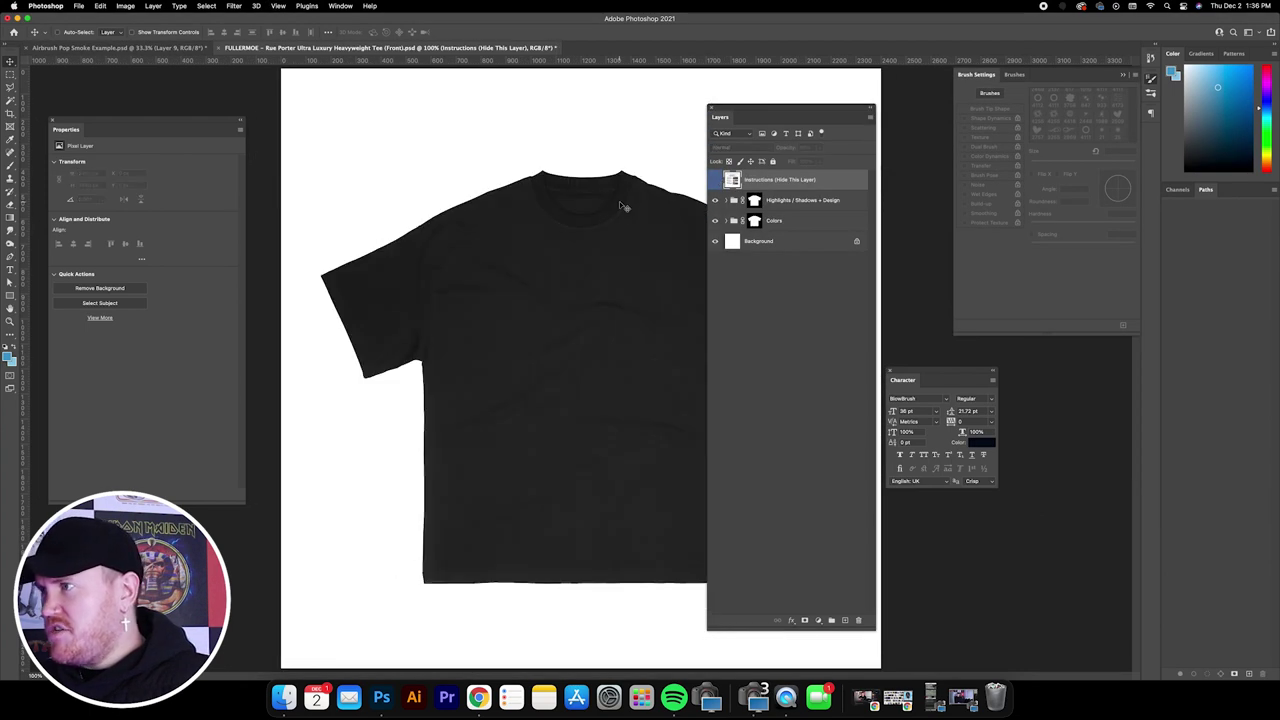
key("super+minus")
left_click(727, 221)
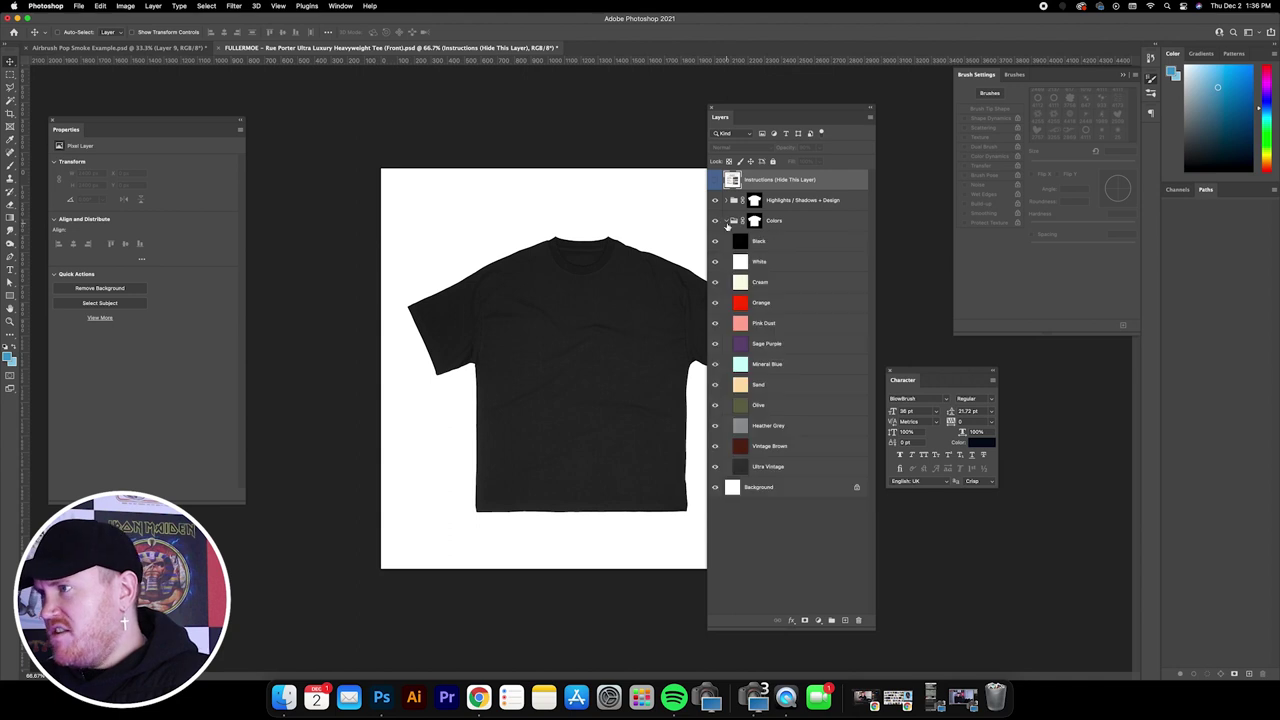
left_click(715, 261)
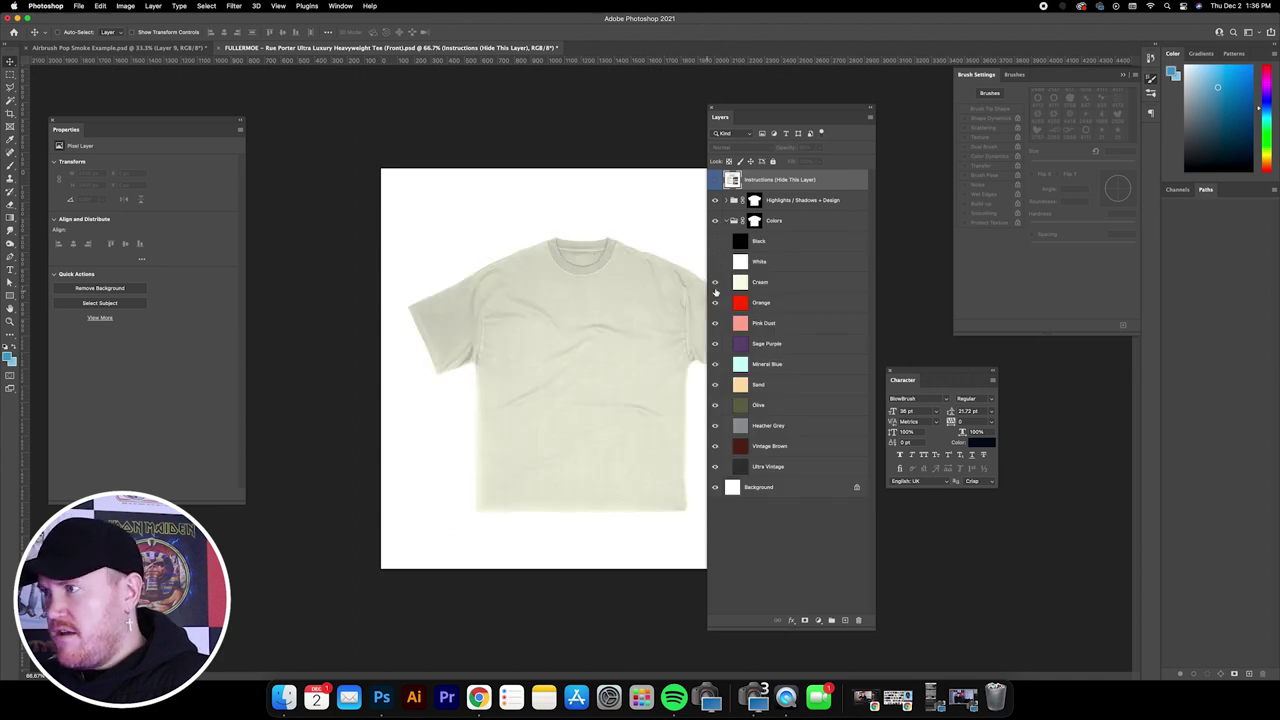
left_click(793, 286)
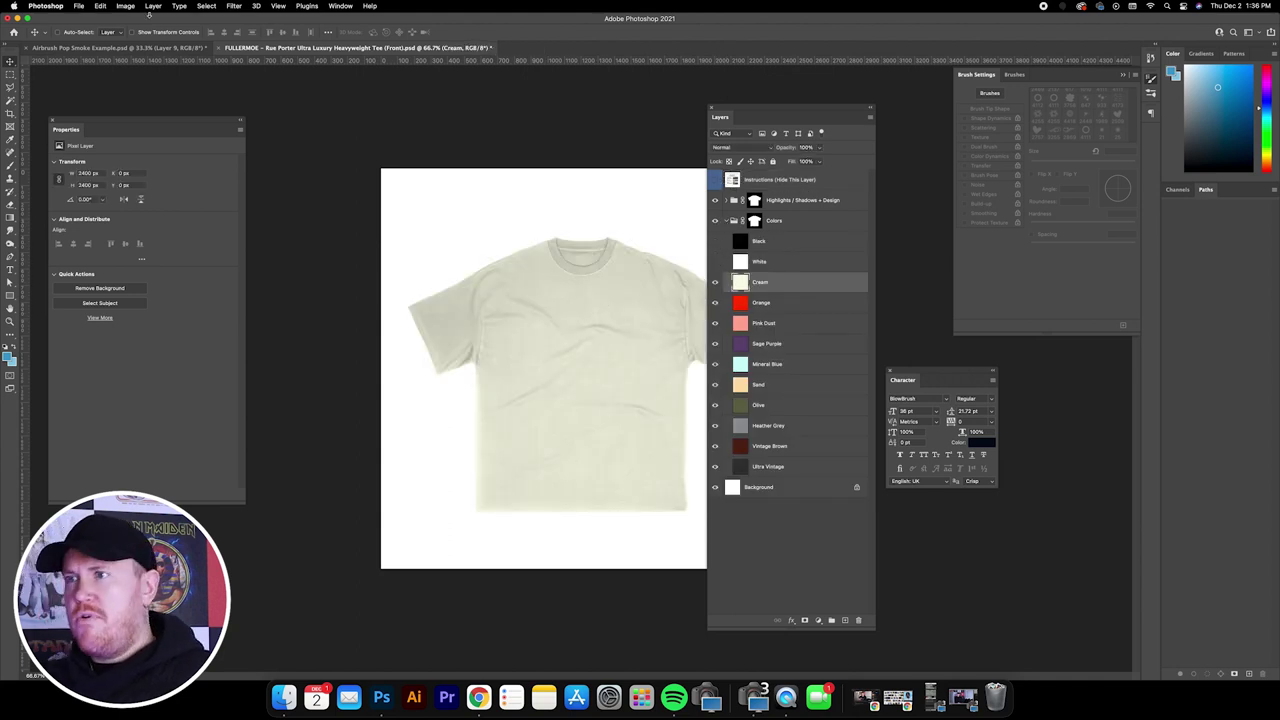
- Flatten the Pop Smoke artwork, select its design area, and return to the mockup
left_click(125, 47)
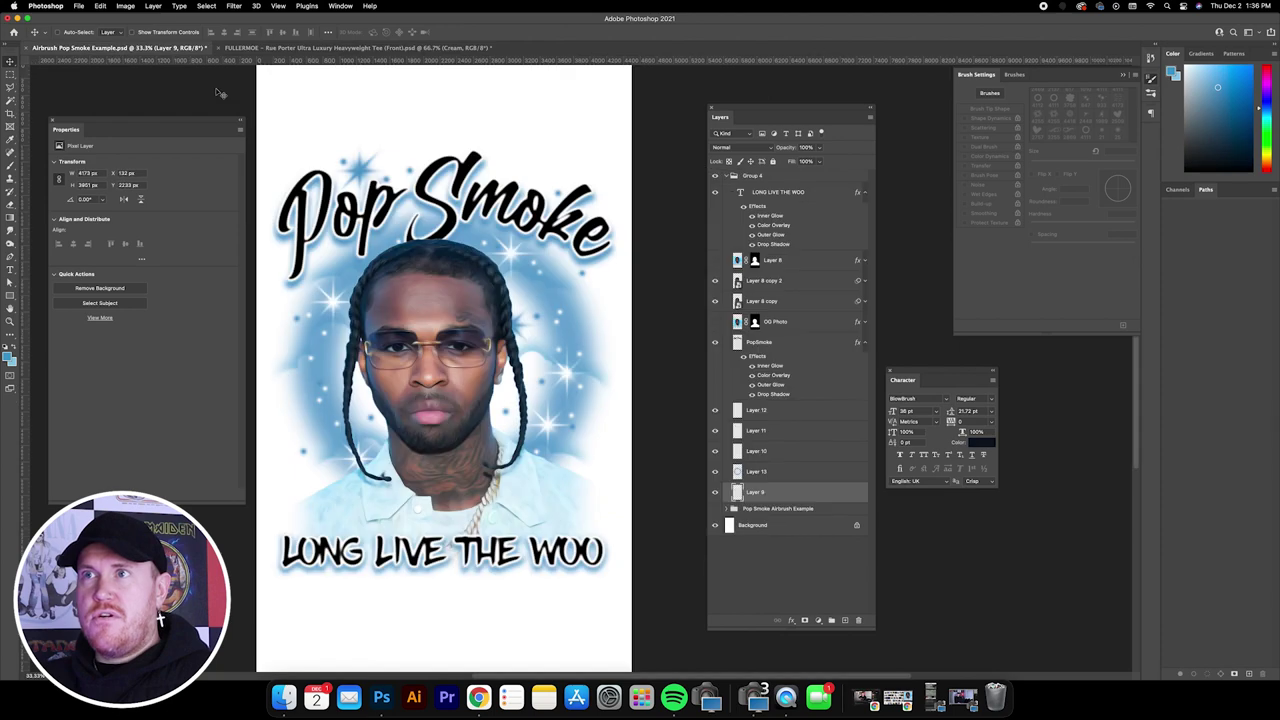
left_click(155, 6)
left_click(437, 287)
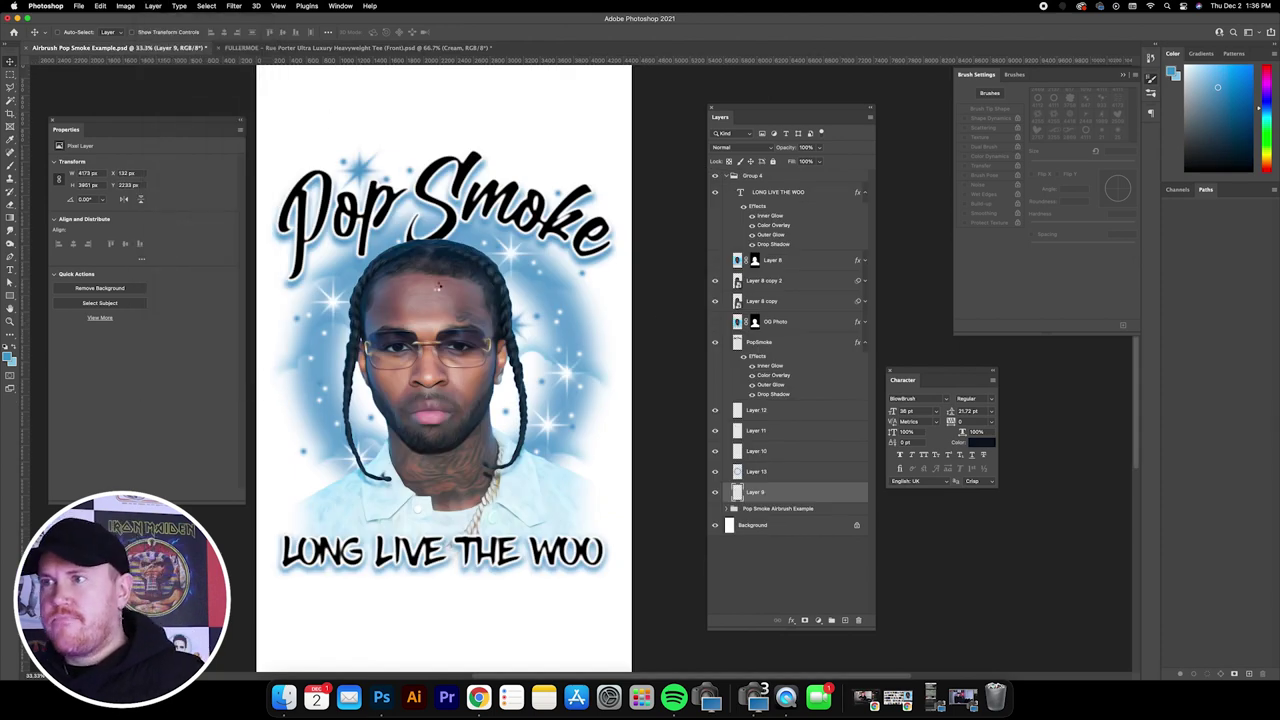
key("m")
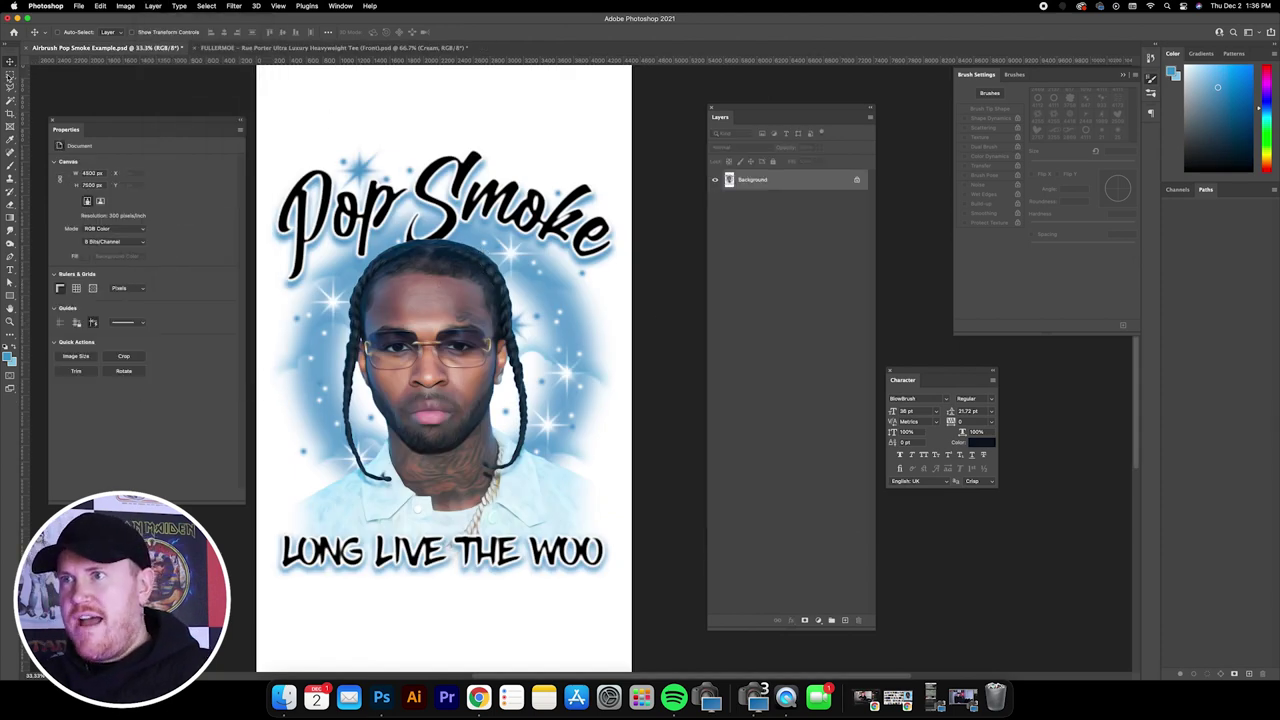
left_click_drag(250, 115, 700, 597)
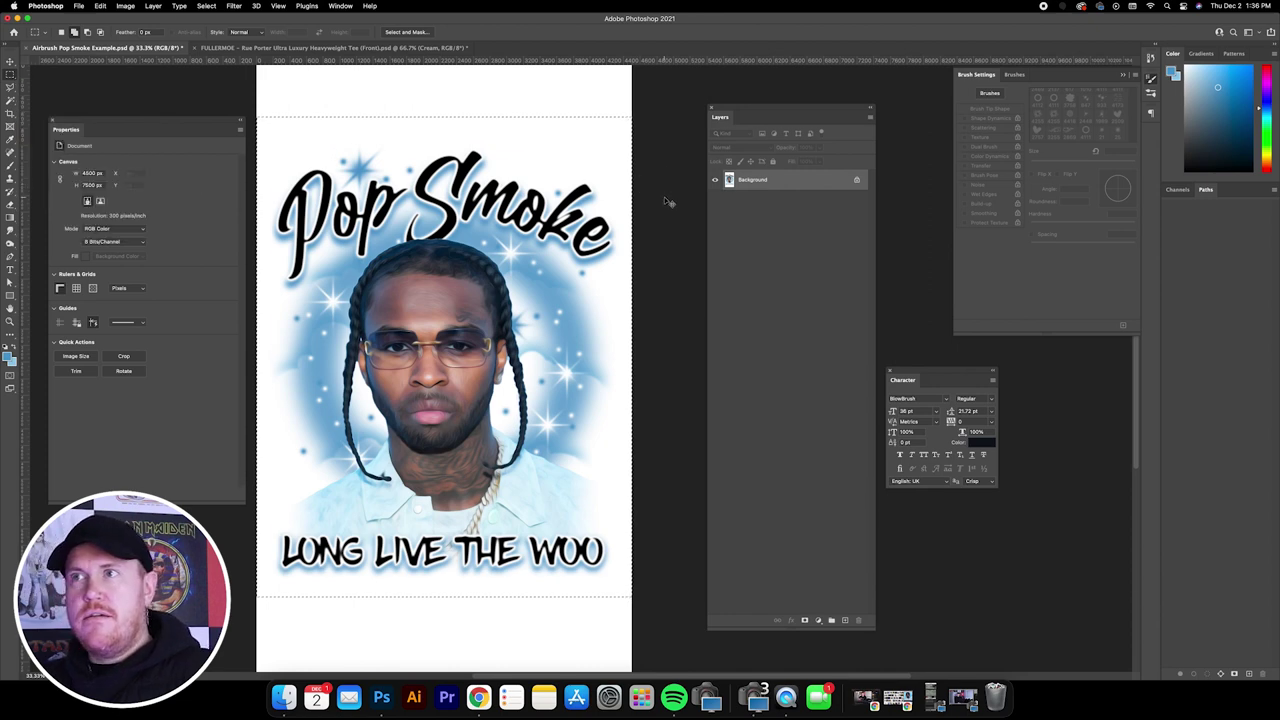
key("ctrl+Tab")
key("v")
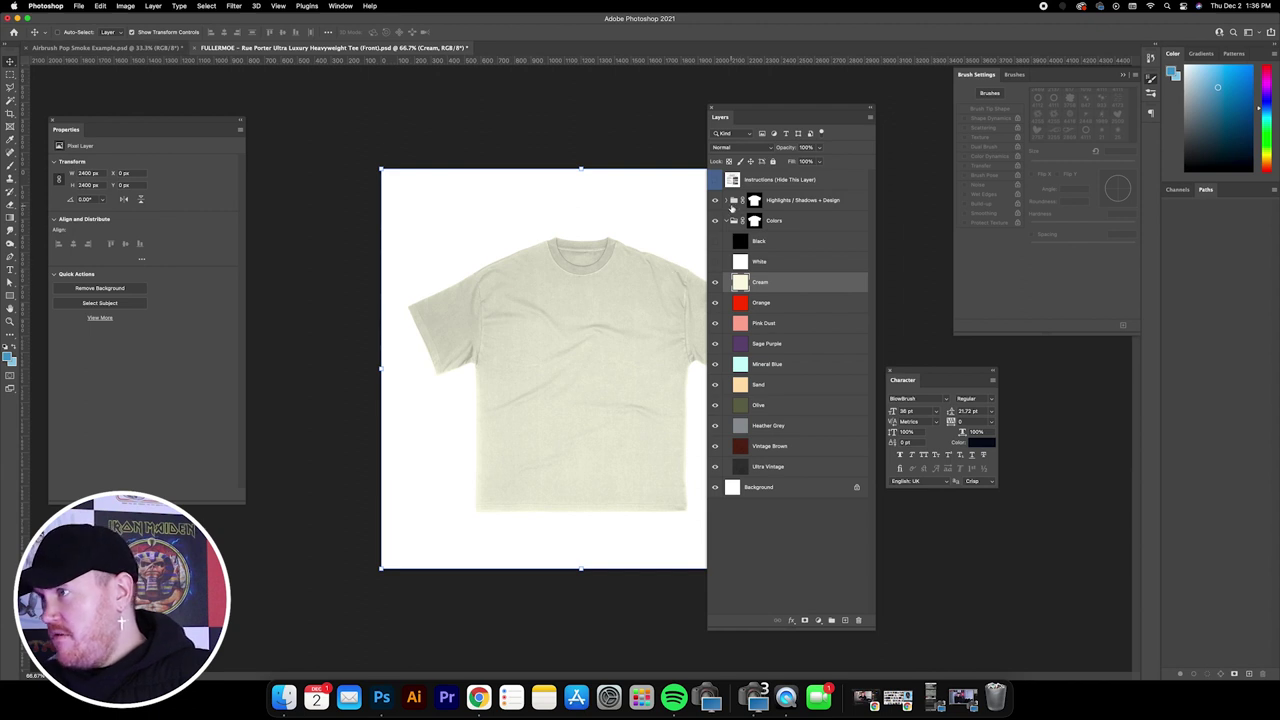
- Paste the Pop Smoke design into the Your Design Goes Here layer
left_click(805, 343)
left_click(813, 276)
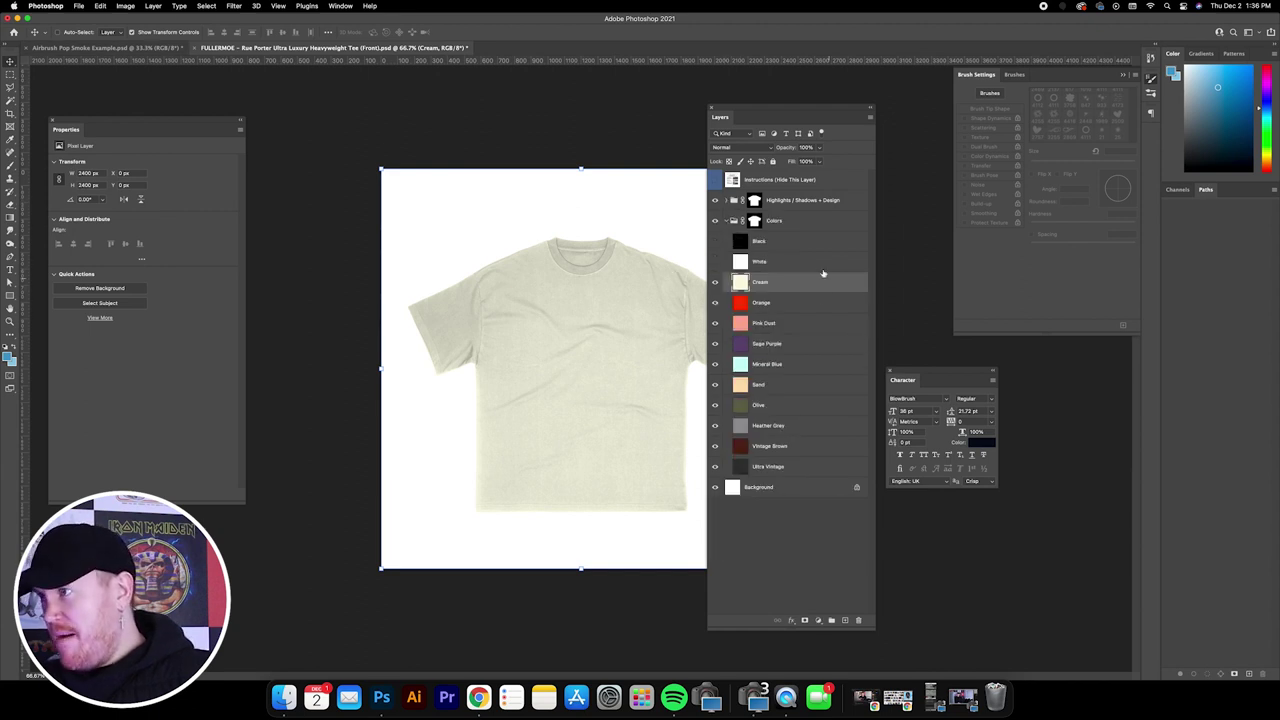
left_click(727, 200)
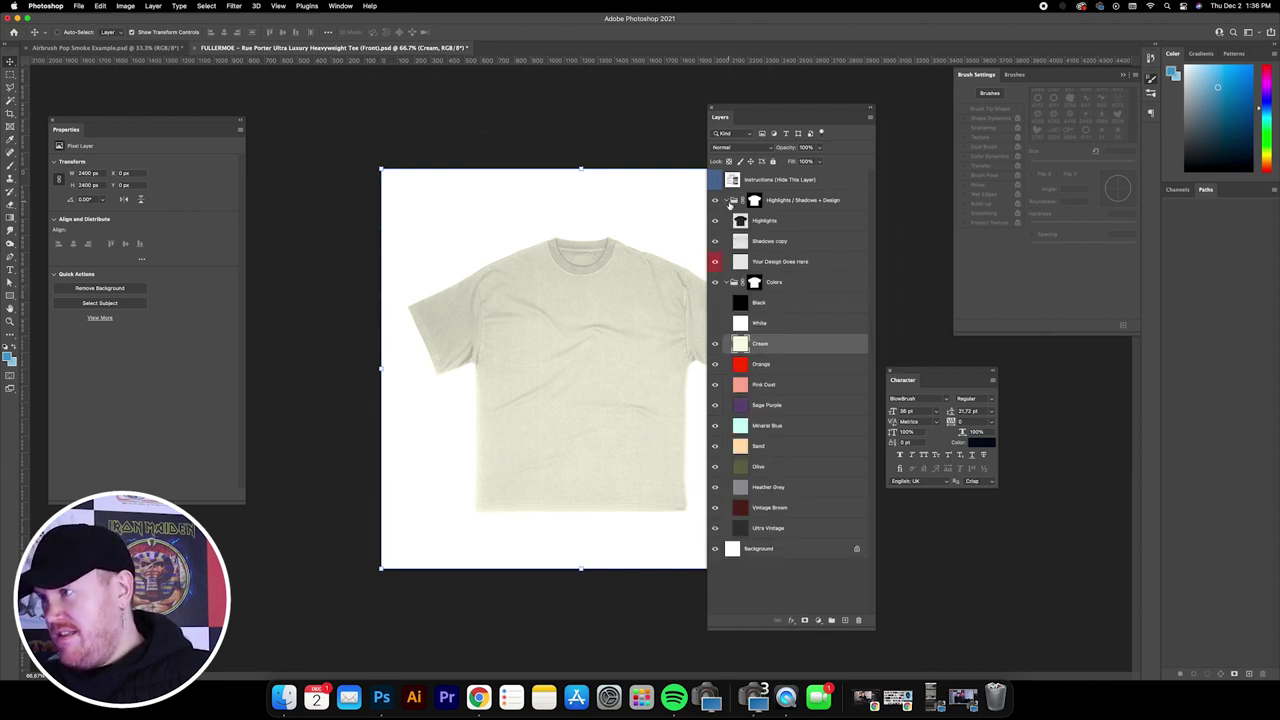
left_click(773, 262)
left_click_drag(766, 116, 839, 119)
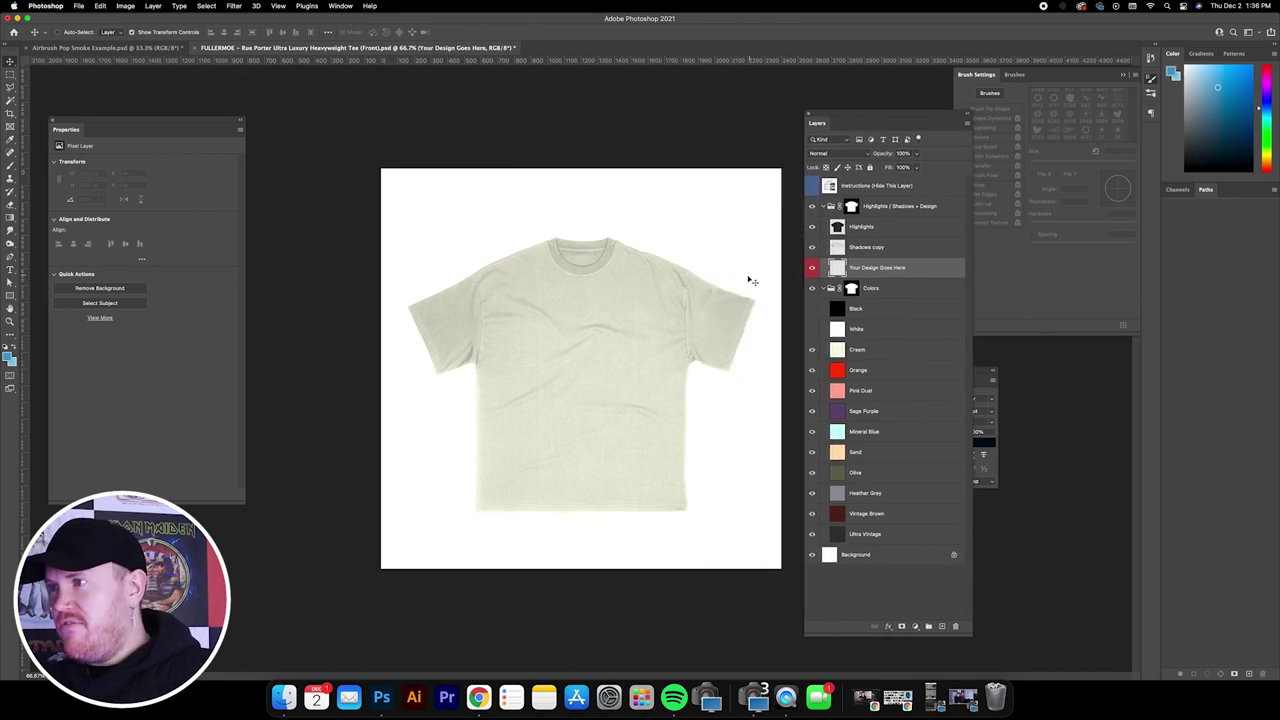
key("super+v")
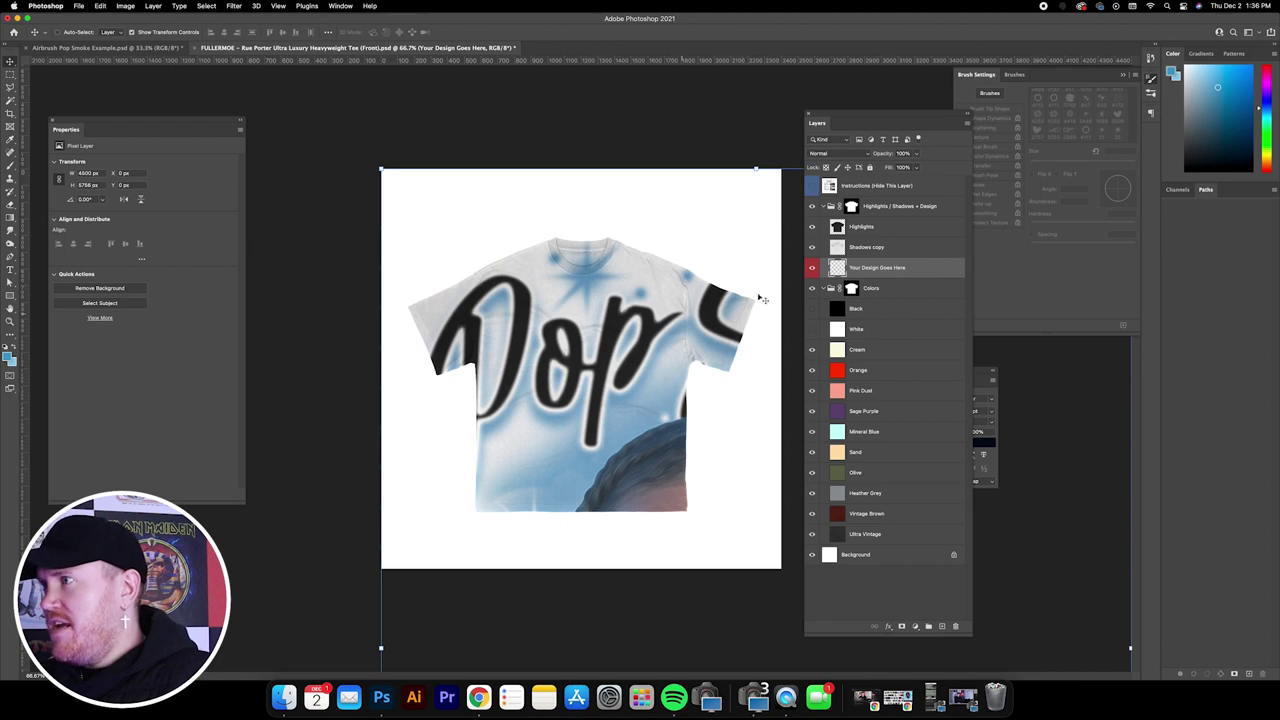
key("super+minus")
key("super+minus")
key("super+minus")
- Set the design layer's blend mode to Multiply and convert it to a smart object
left_click(838, 153)
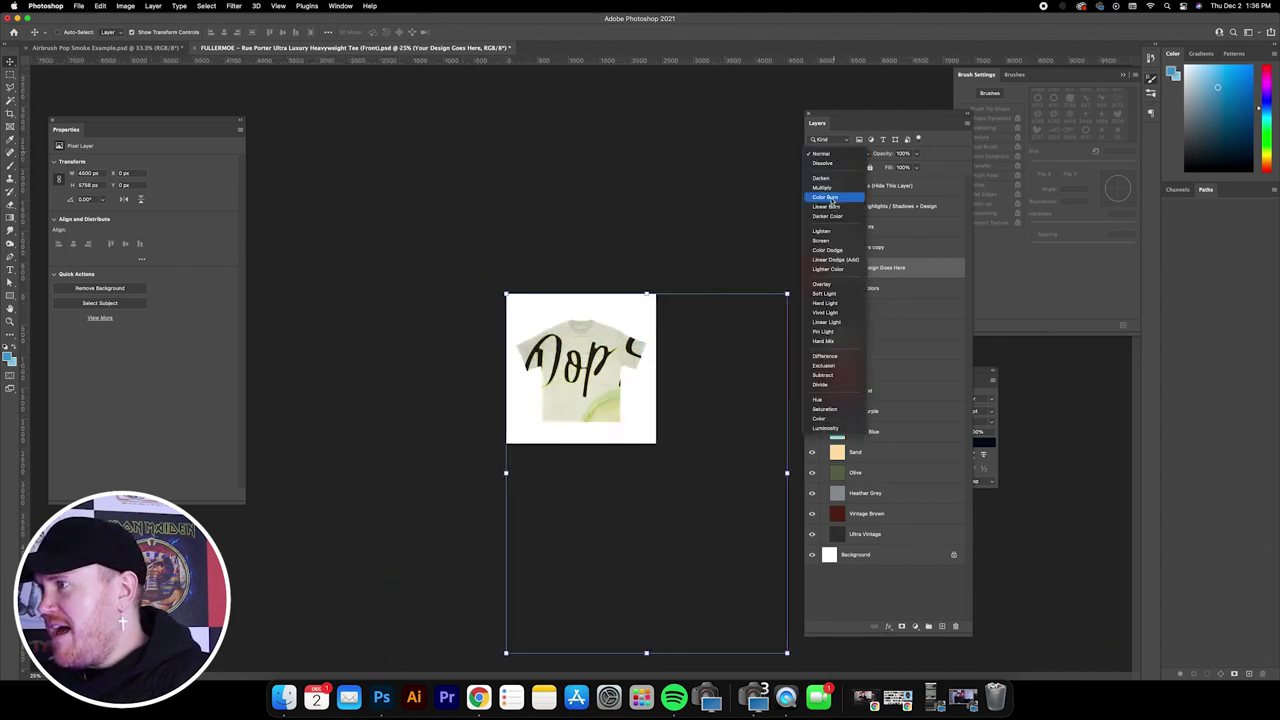
left_click(822, 187)
right_click(930, 268)
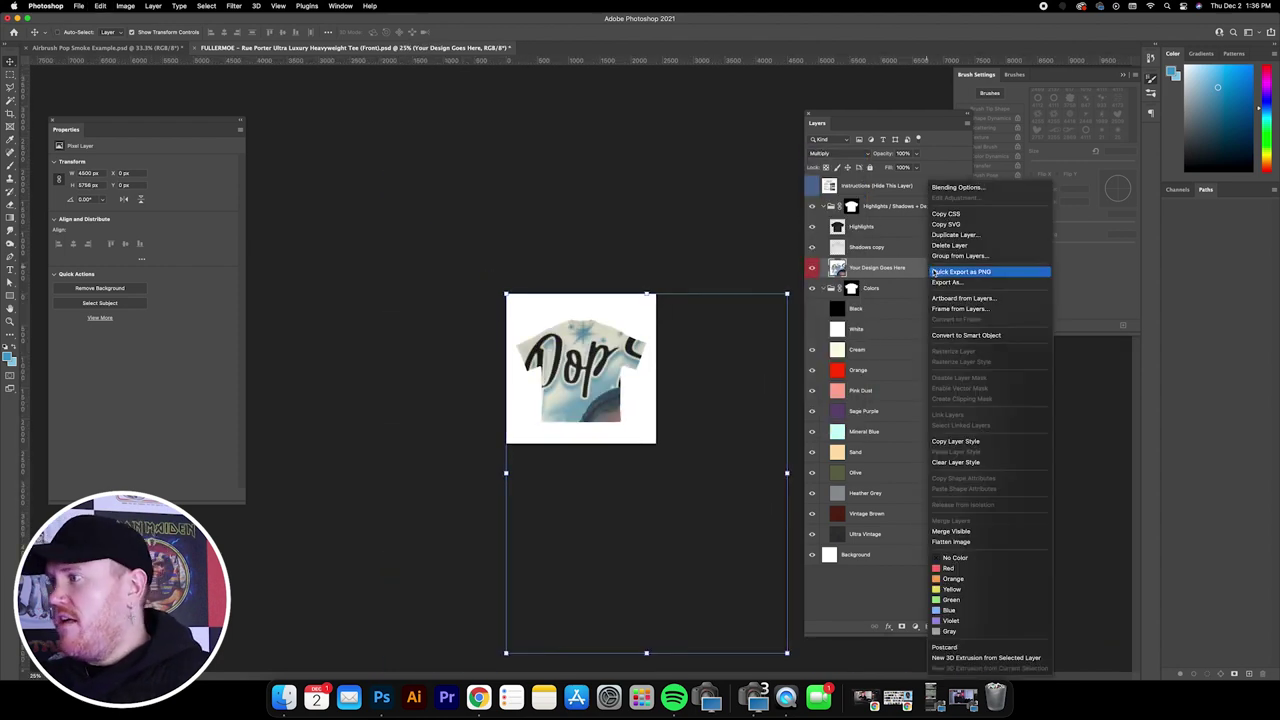
left_click(966, 335)
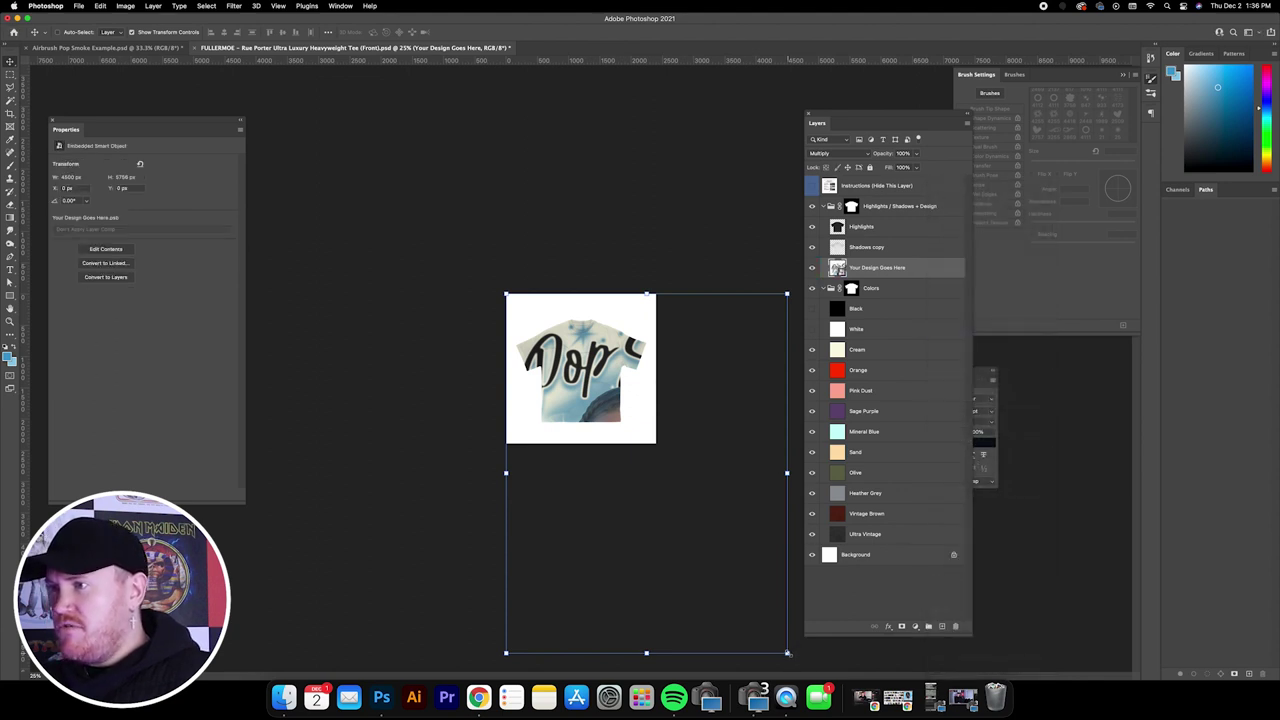
- Scale the design to about a quarter size and position it on the tee's chest
key("super+t")
left_click_drag(788, 654, 551, 400)
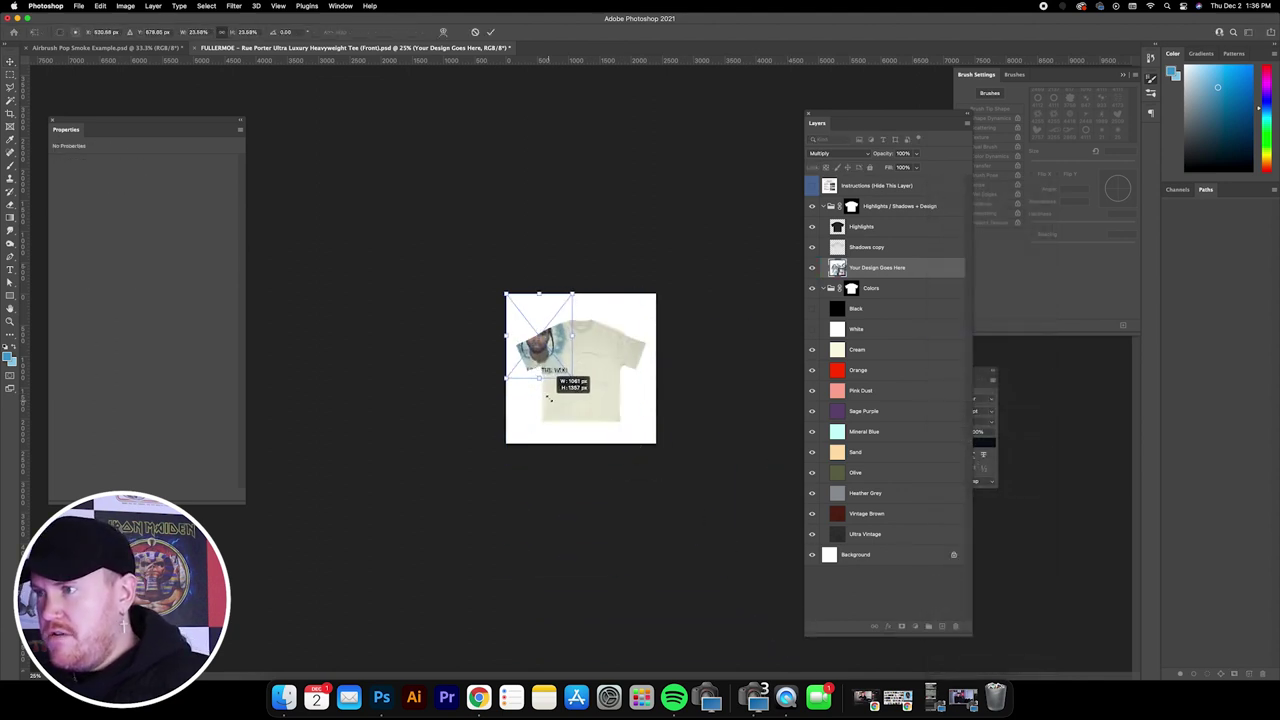
key("super+equal")
key("super+equal")
key("super+equal")
left_click_drag(551, 343, 663, 436)
left_click_drag(670, 261, 640, 302)
left_click_drag(495, 278, 498, 281)
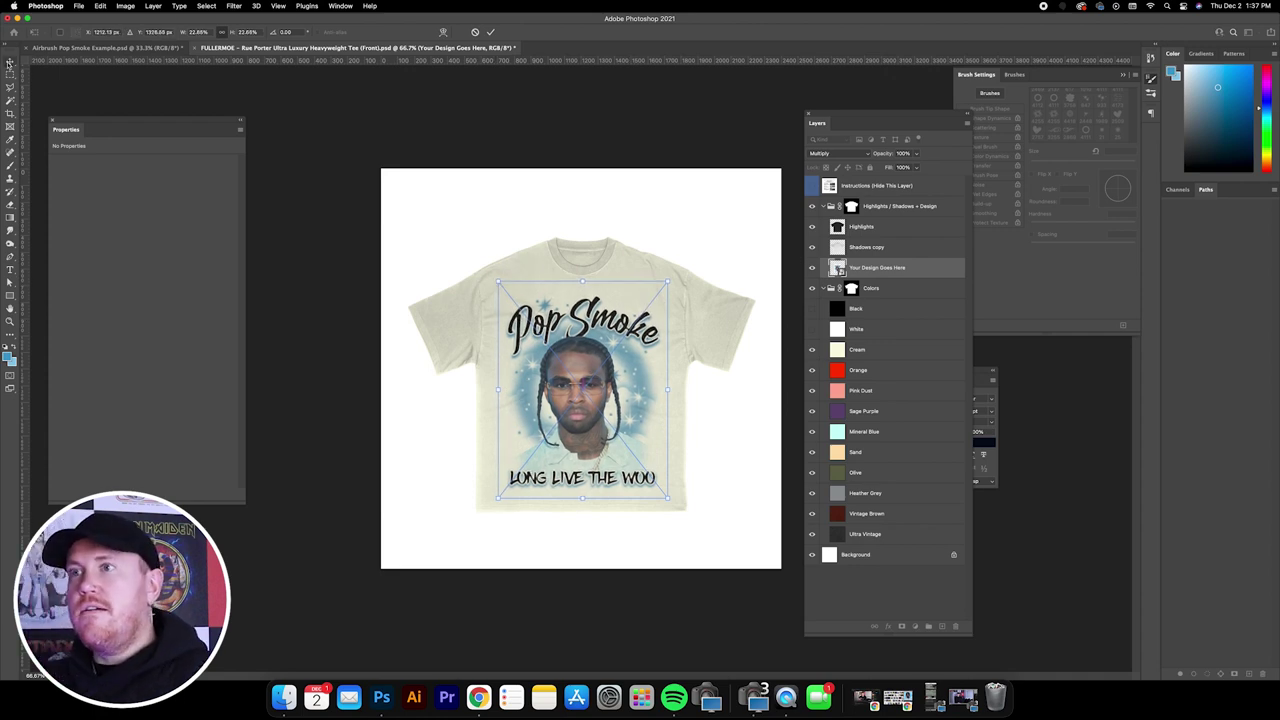
left_click(9, 62)
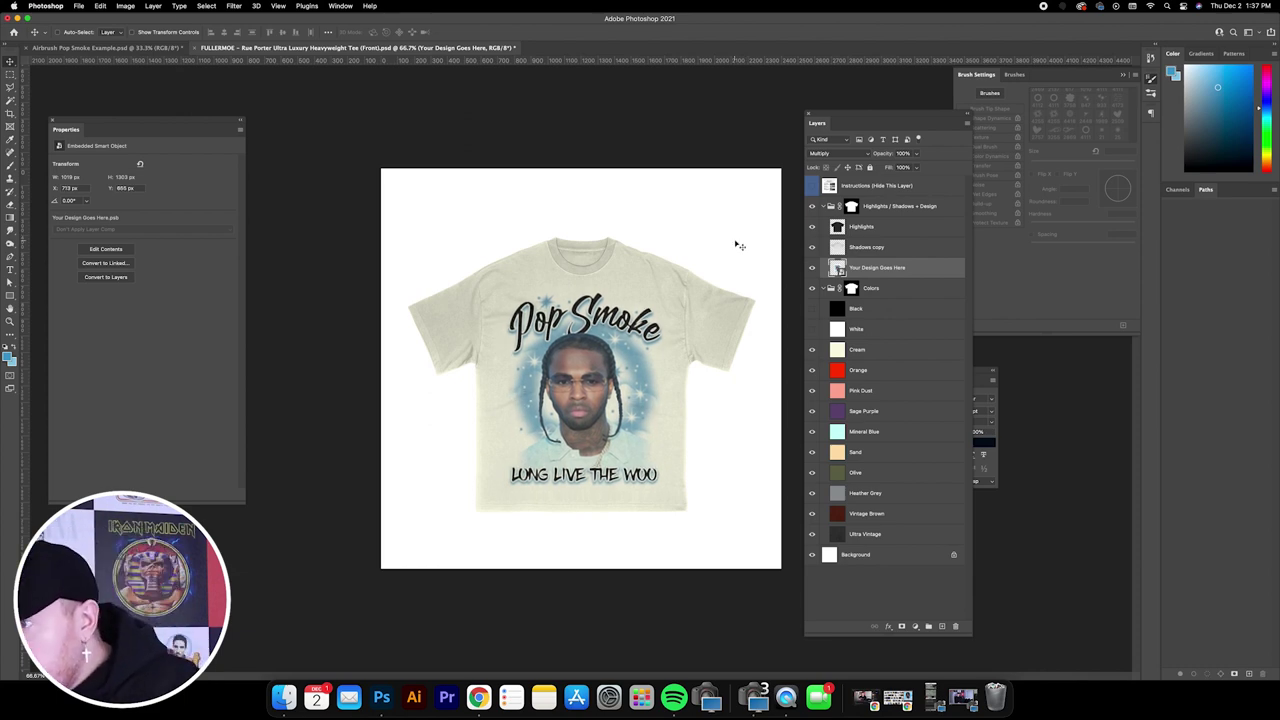
- Check the placed design up close and nudge it slightly higher
key("super+equal")
key("super+equal")
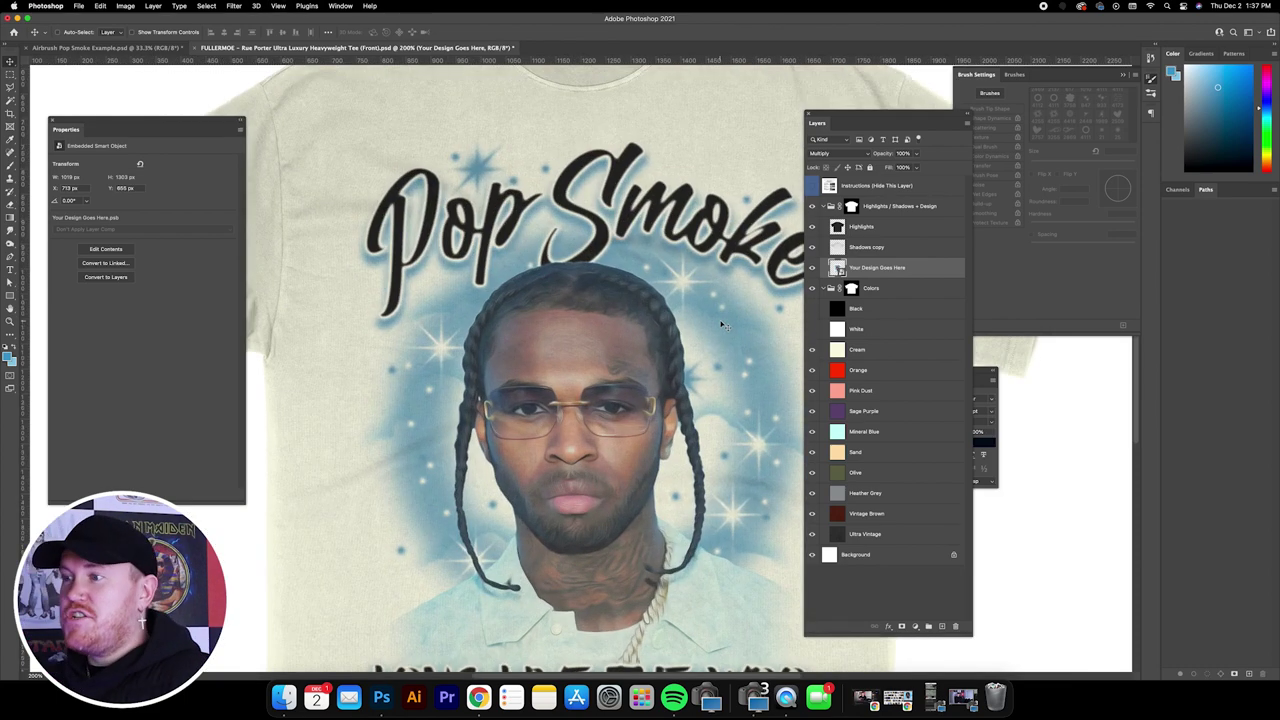
key("super+minus")
key("super+minus")
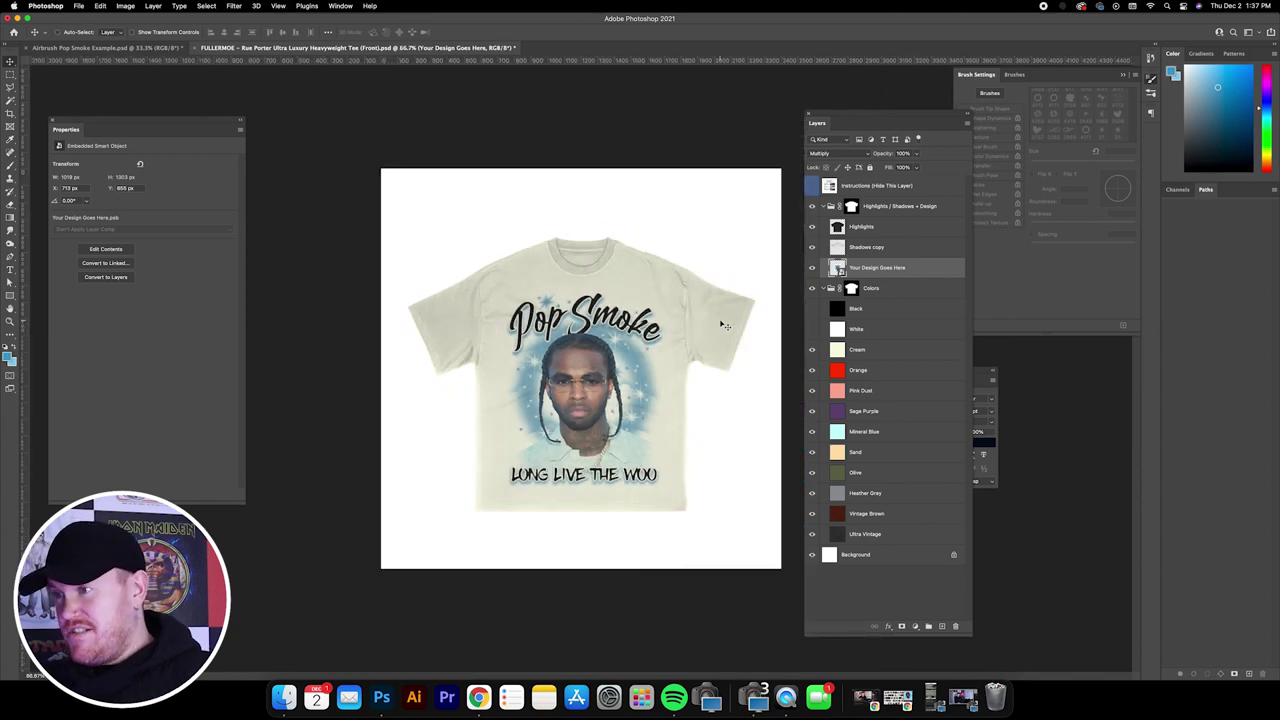
key("shift+Up")
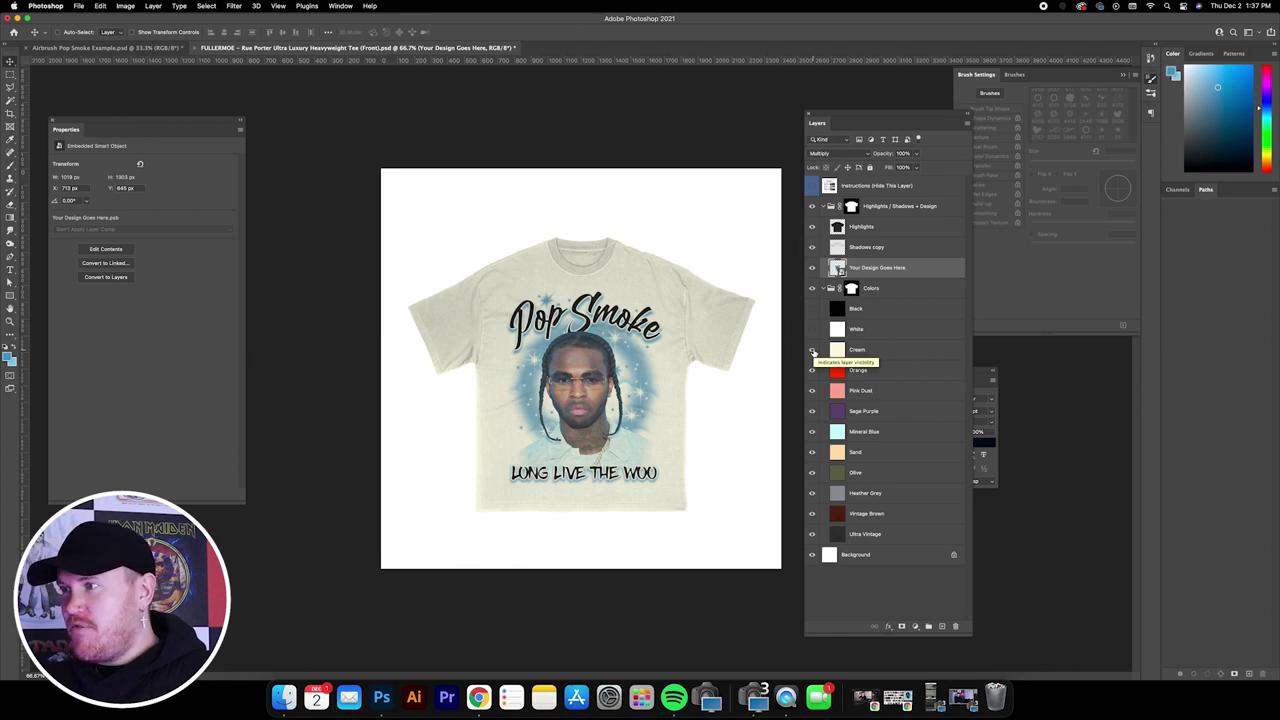
- Preview the tee in Orange, Pink Dust, Sage Purple and Sand, ending on White
left_click(812, 352)
left_click(812, 372)
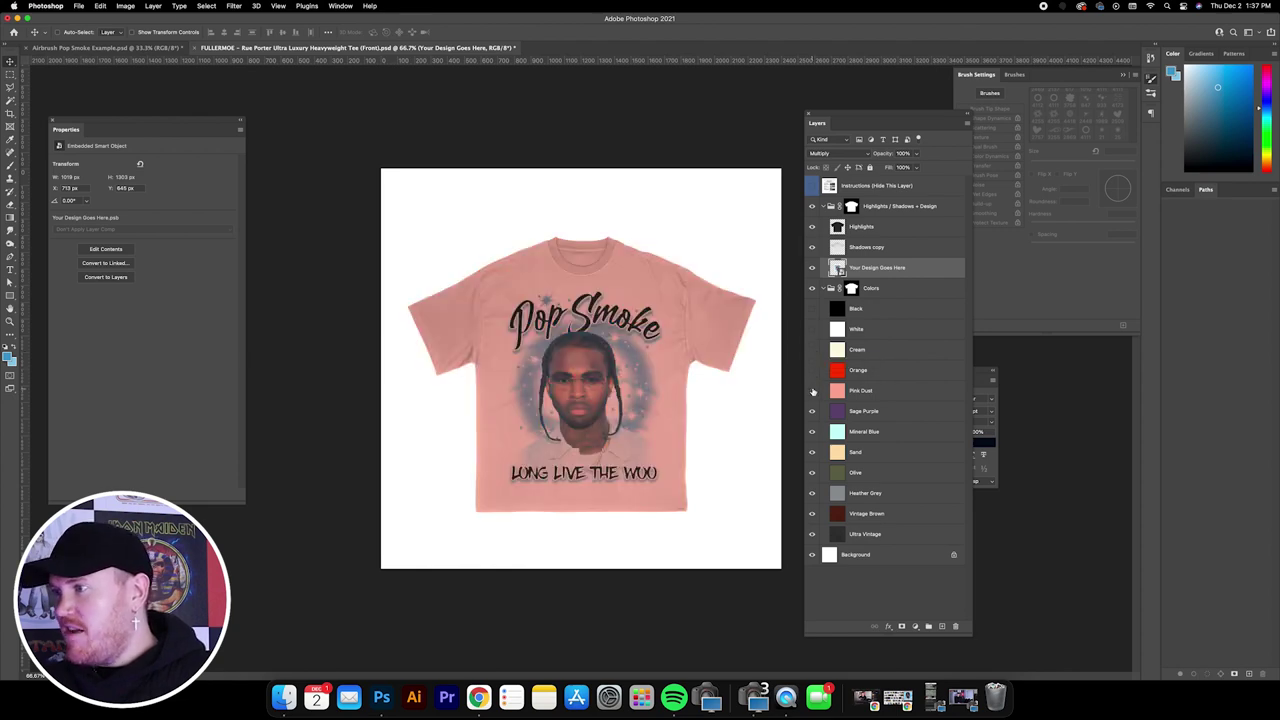
left_click(812, 391)
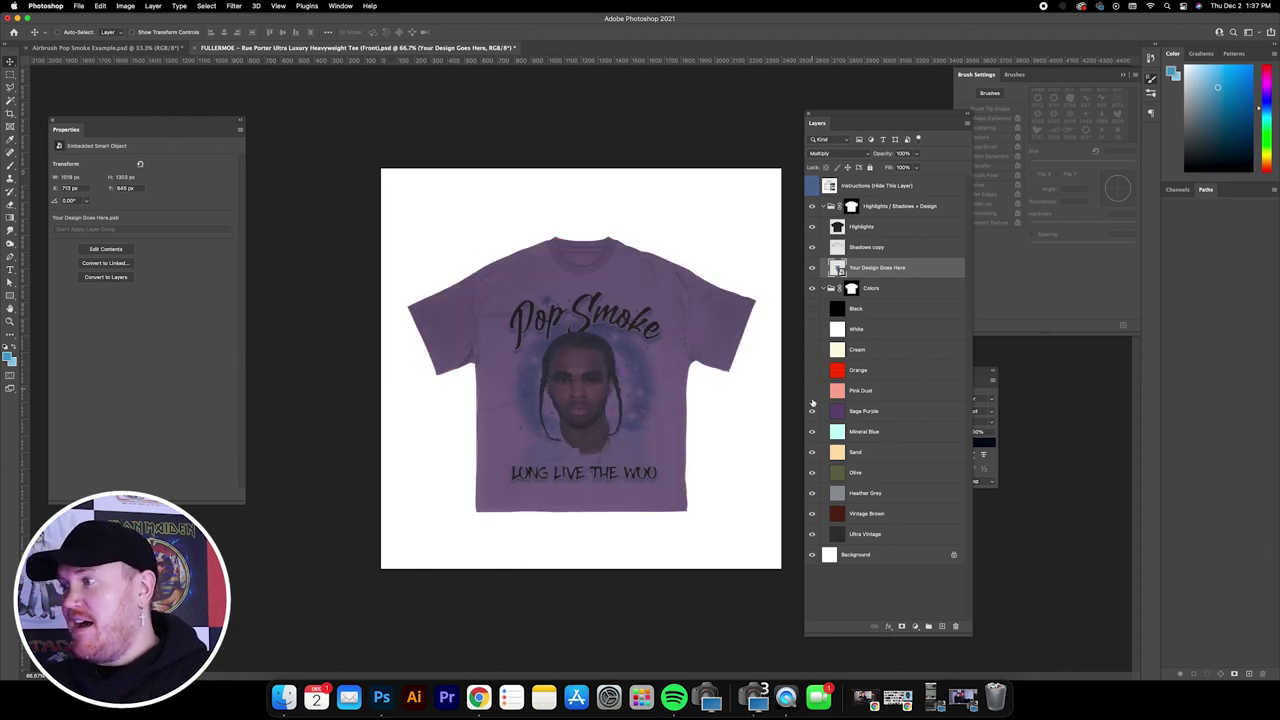
left_click(878, 455)
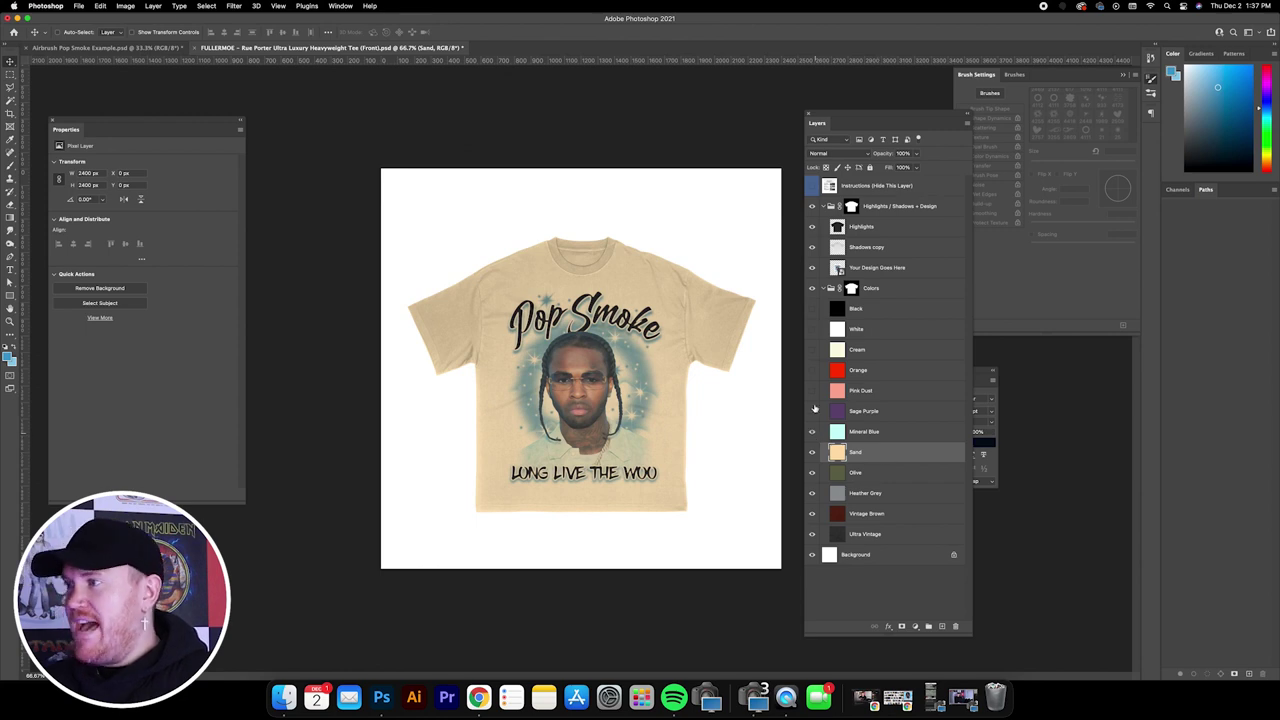
left_click(812, 411)
left_click(812, 329)
left_click(890, 329)
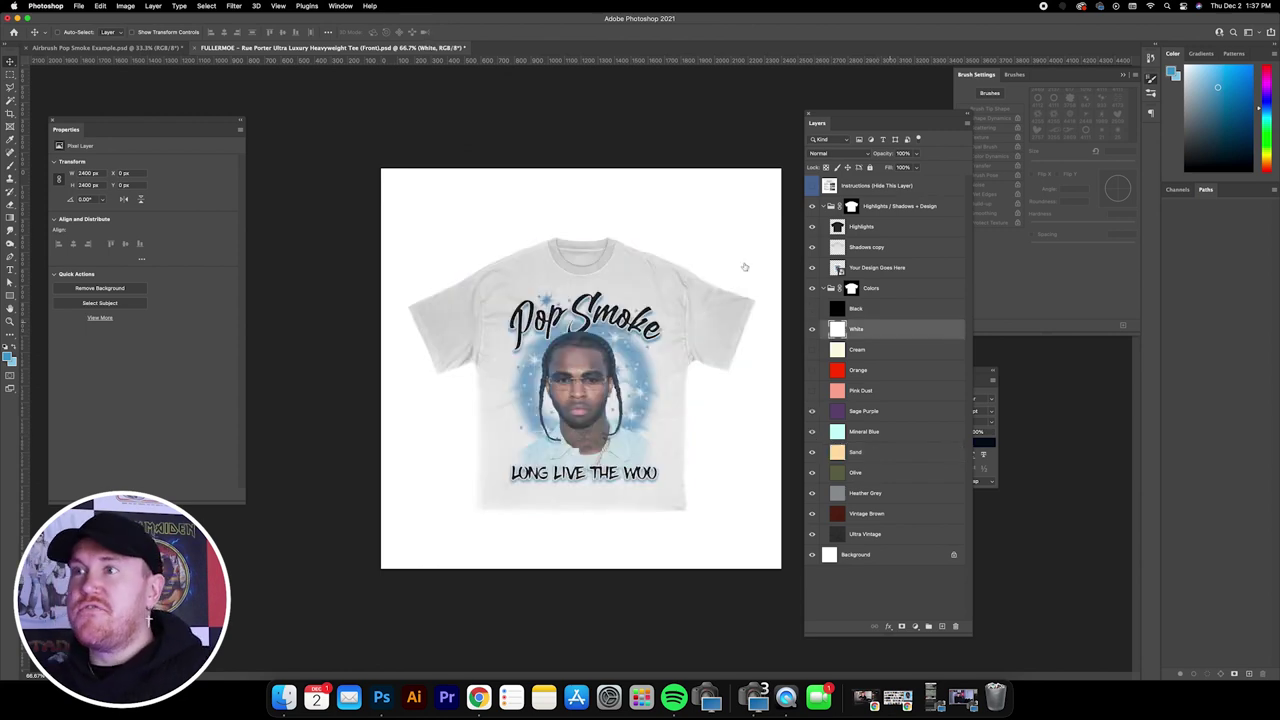